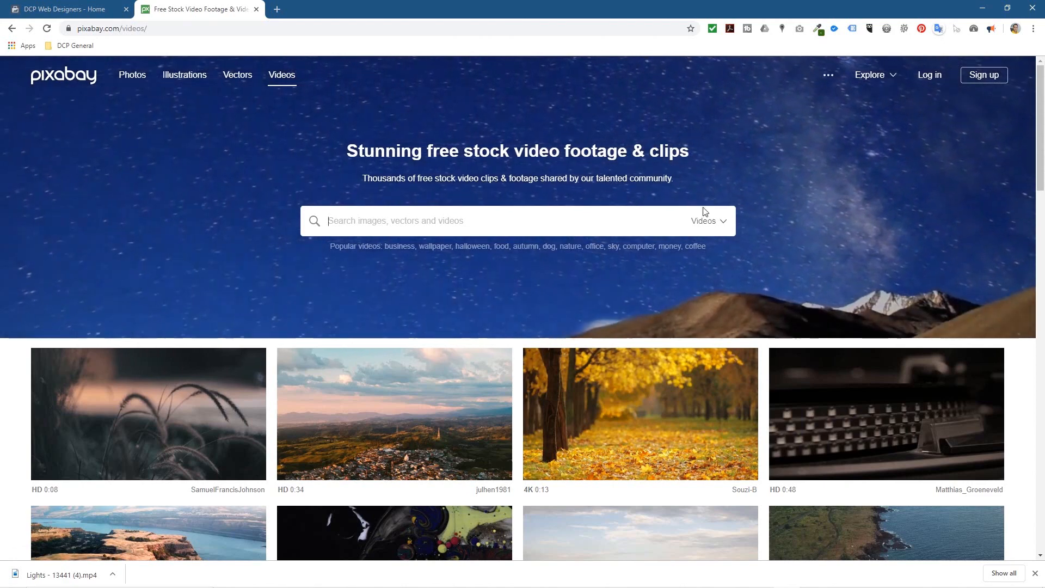
# Restrict the Pixabay search to videos and search for "sky"
pyautogui.click(680, 306)
pyautogui.click(707, 220)
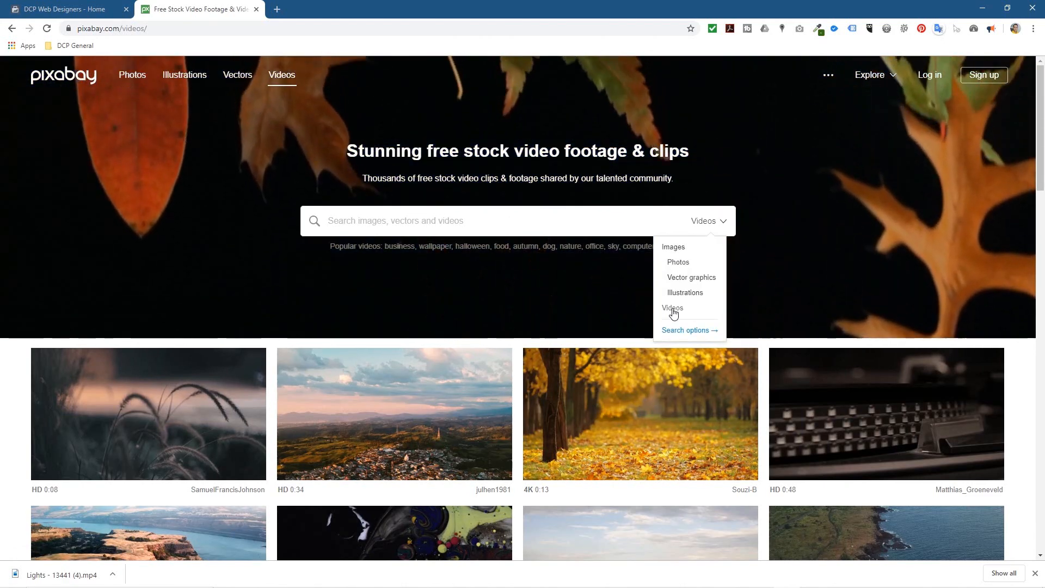
pyautogui.click(672, 307)
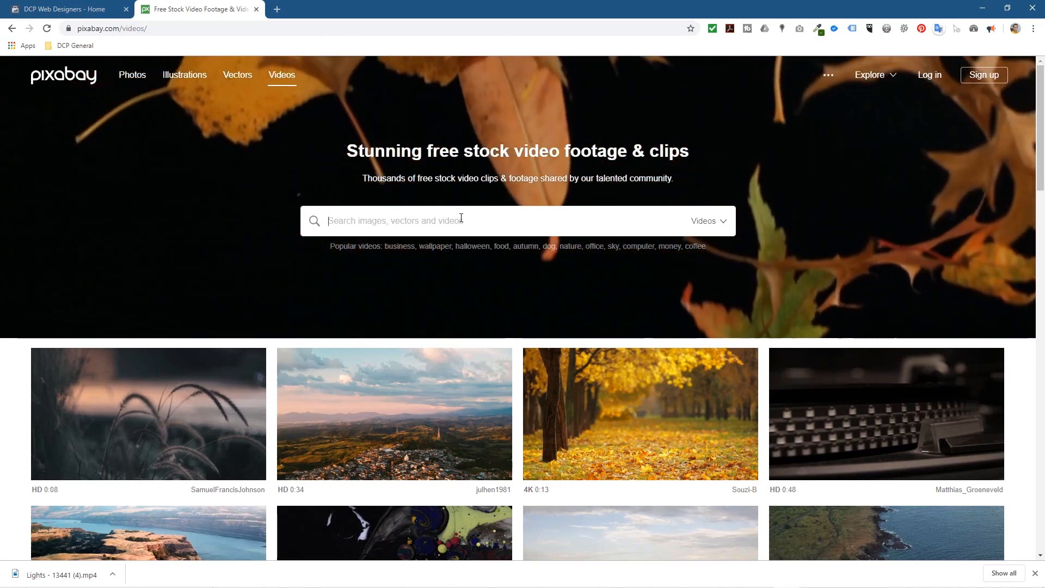
pyautogui.write('sky')
pyautogui.press('Return')
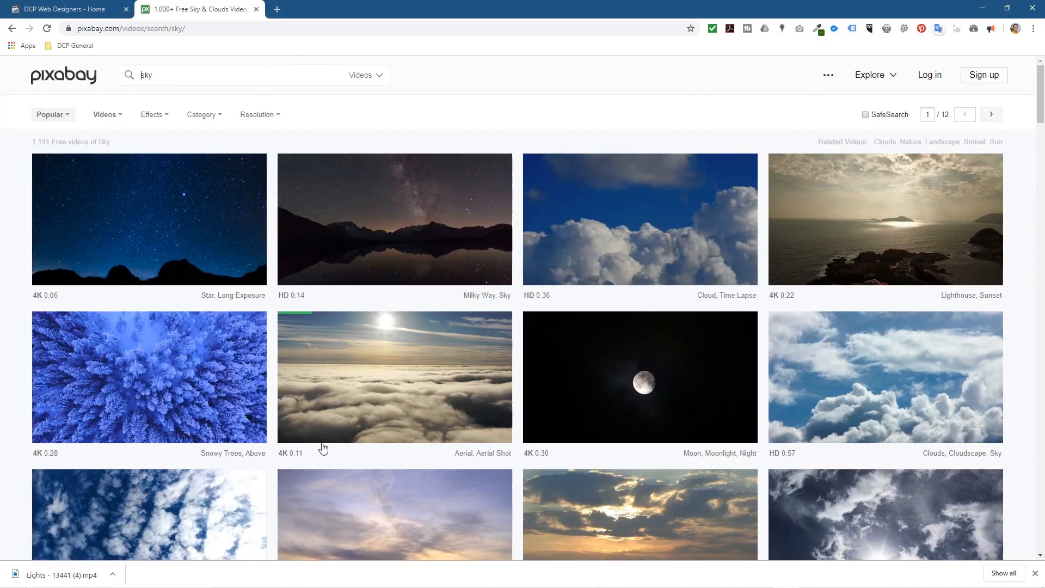
# Open the Ship Lake Clouds video from the sky results and select the 1920×1080 MP4 as its free download size
pyautogui.scroll(-10, 322, 443)
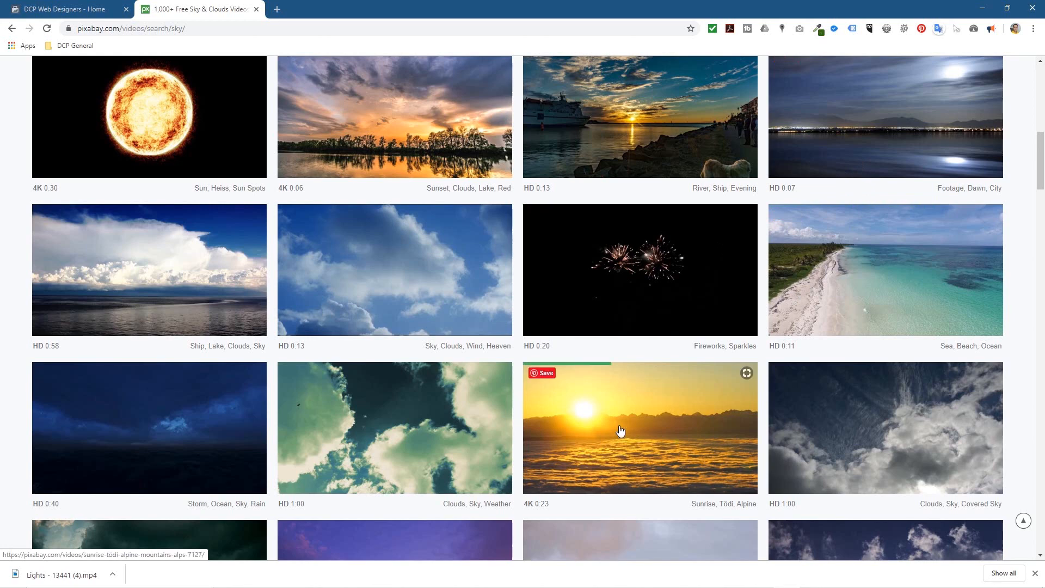
pyautogui.click(190, 280)
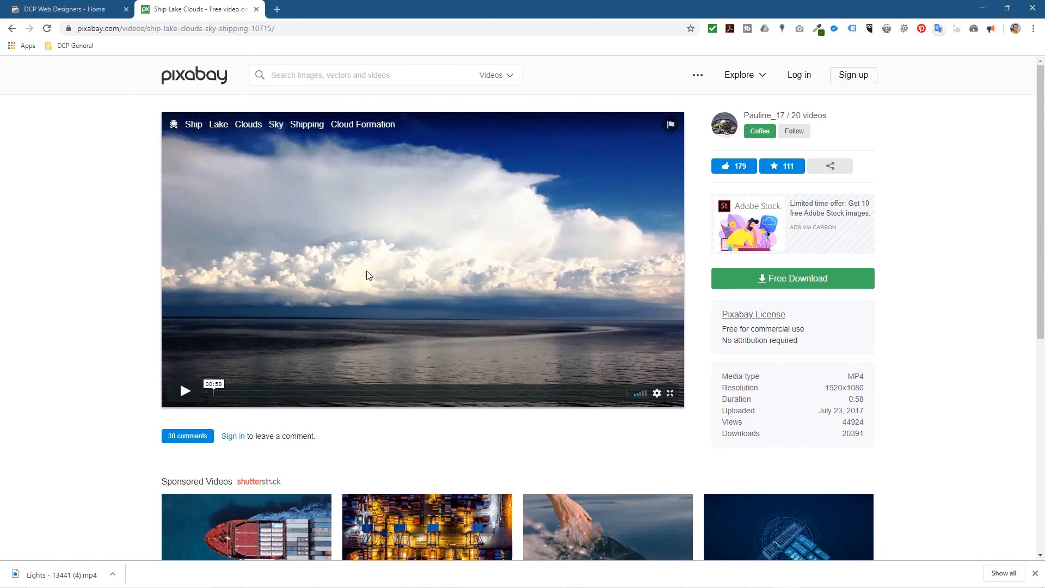
pyautogui.click(762, 279)
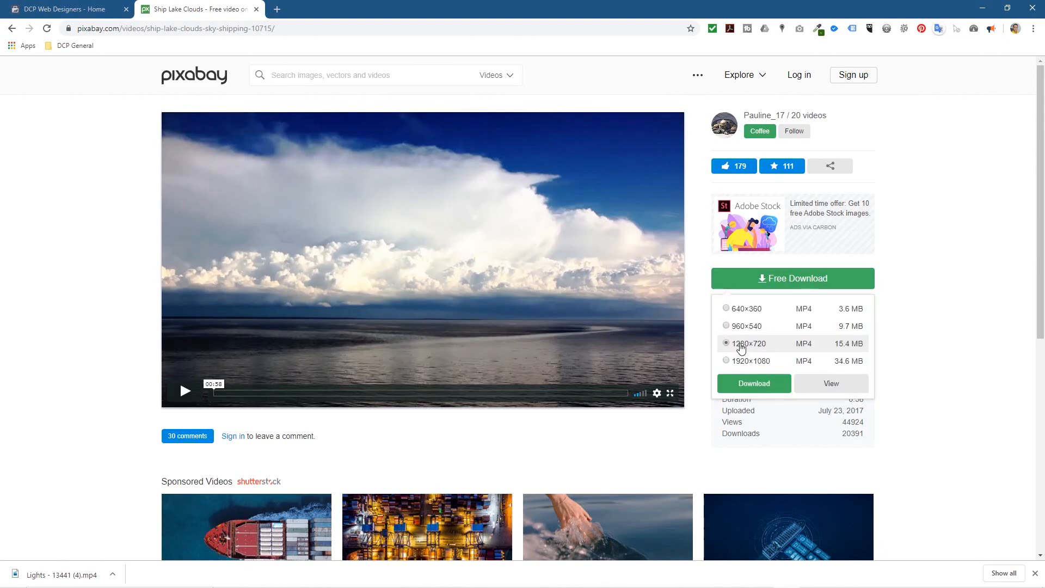
pyautogui.click(741, 362)
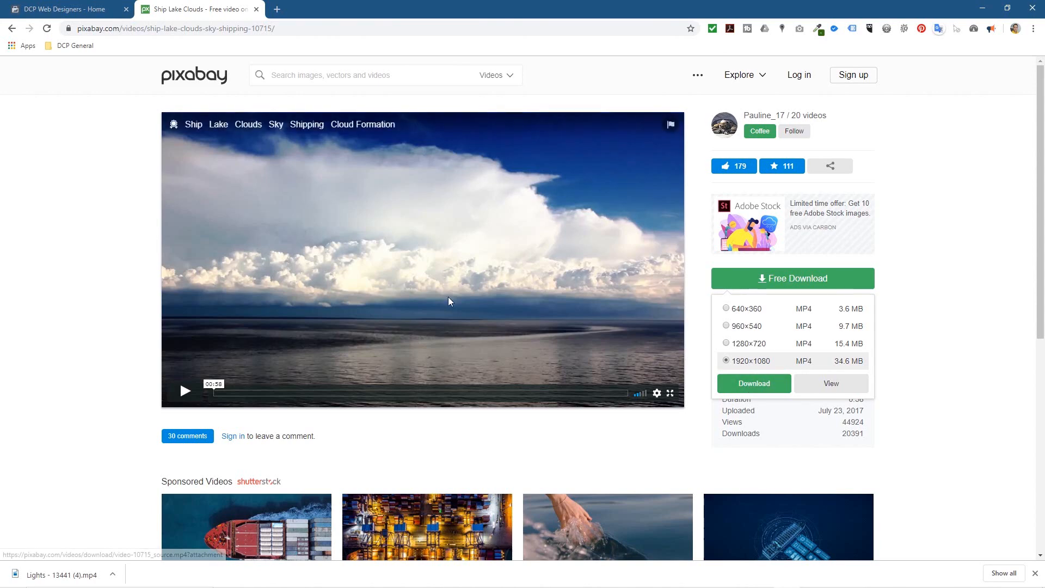
# Copy the downloaded clip Lights - 13441 (4).mp4 from the browser into the "How to Create Facebook Video Cover Tutorial" folder on the desktop
pyautogui.doubleClick(531, 10)
pyautogui.moveTo(340, 5)
pyautogui.mouseDown()
pyautogui.moveTo(326, 8)
pyautogui.moveTo(338, 1)
pyautogui.mouseUp()
pyautogui.doubleClick(869, 8)
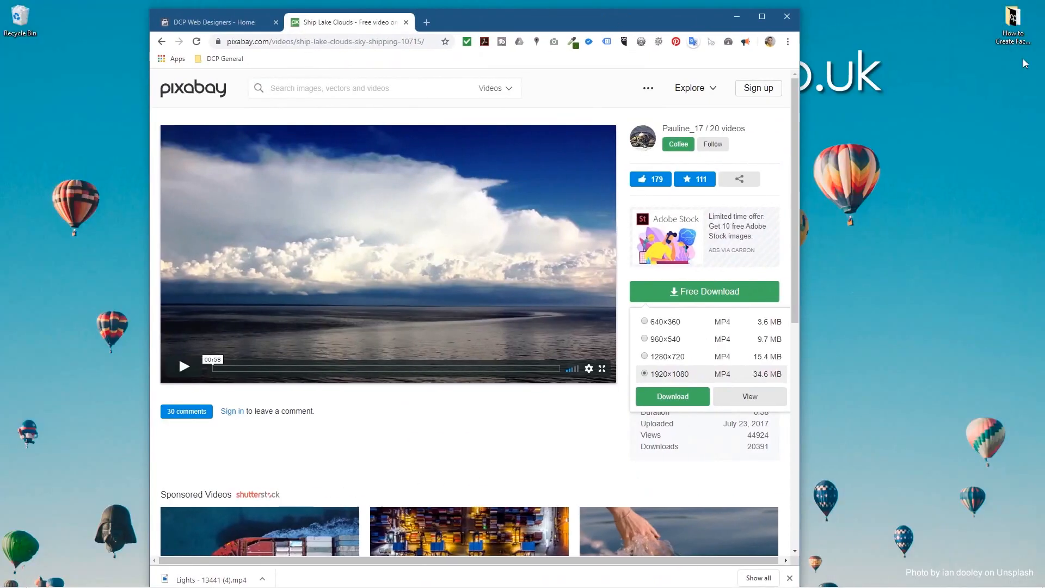
pyautogui.doubleClick(1012, 22)
pyautogui.moveTo(608, 101); pyautogui.dragTo(856, 55)
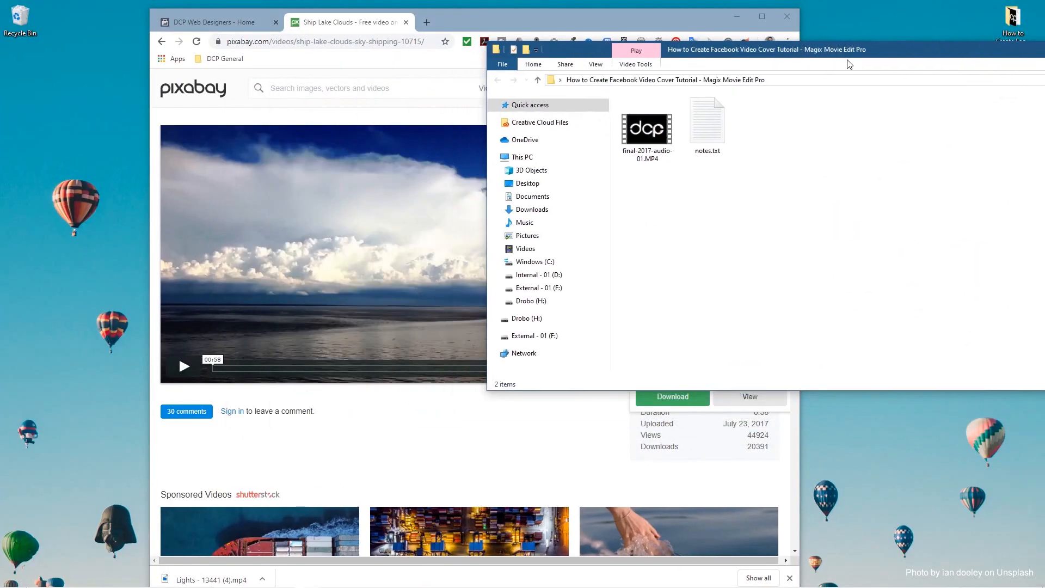
pyautogui.moveTo(234, 579); pyautogui.dragTo(867, 185)
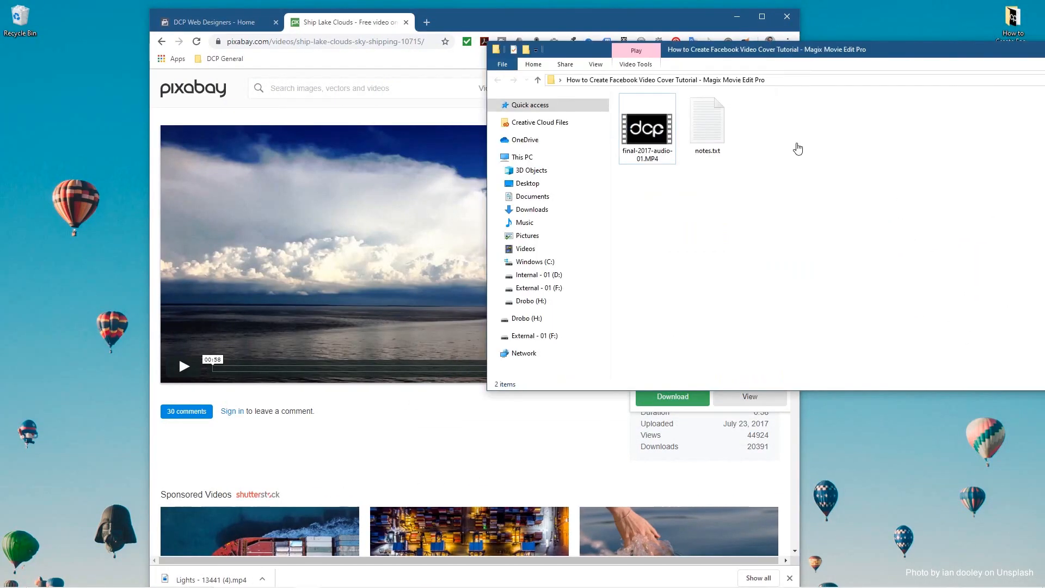
# Replace the Pixabay tab with a blank one and minimise the browser, leaving the project folder window fully in view
pyautogui.click(417, 22)
pyautogui.click(427, 22)
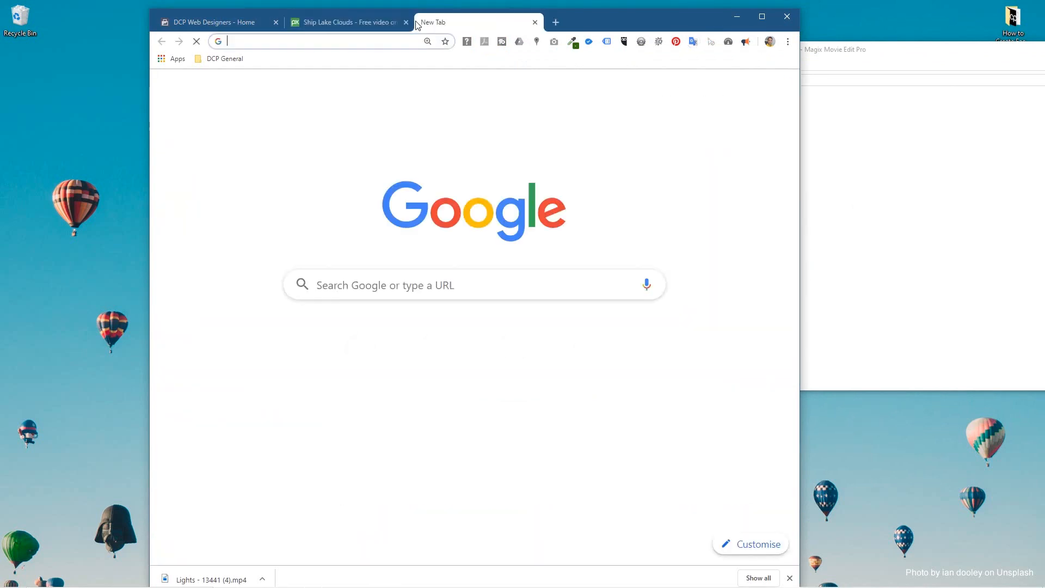
pyautogui.click(406, 23)
pyautogui.click(735, 20)
pyautogui.moveTo(790, 53); pyautogui.dragTo(367, 56)
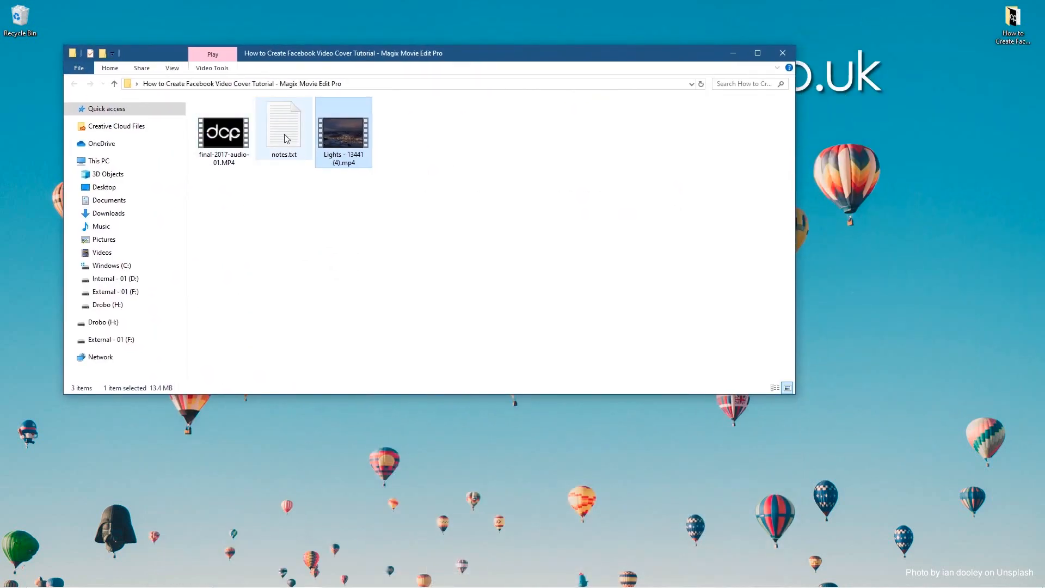
# Examine the notes.txt file, the final-2017-audio-01.MP4 intro and the Lights clip in the project folder
pyautogui.click(296, 153)
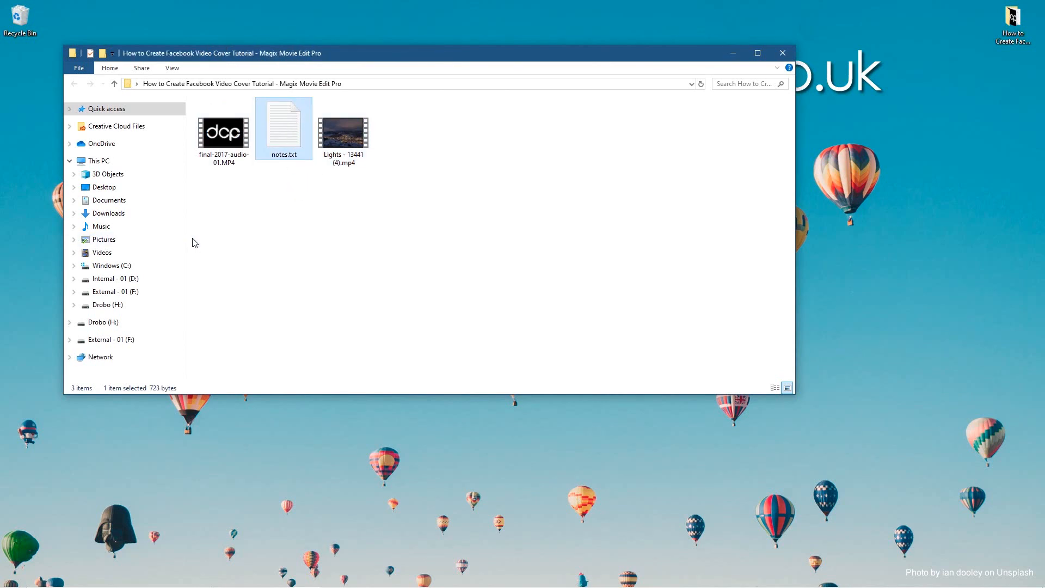
pyautogui.click(204, 136)
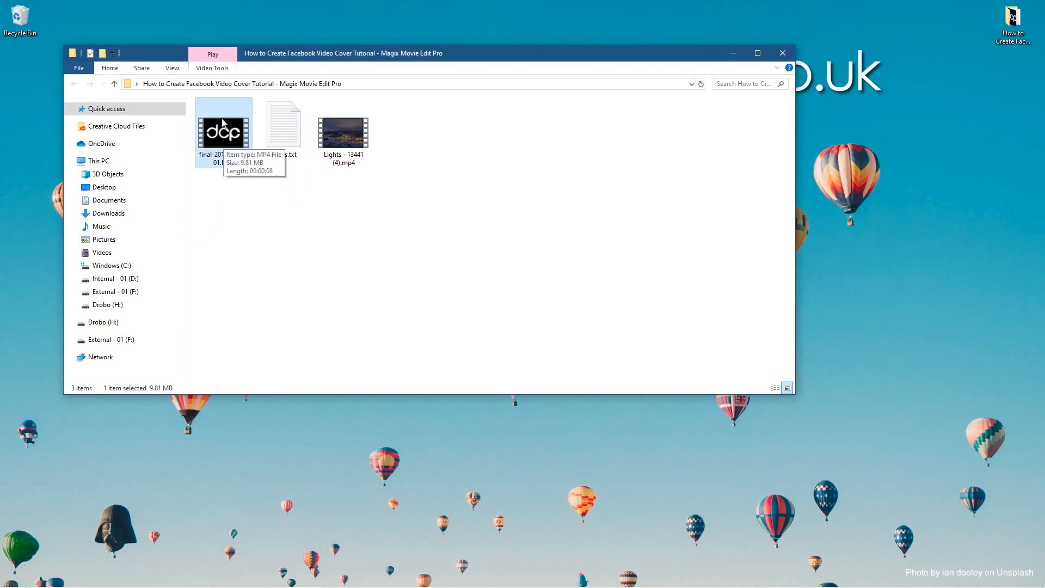
pyautogui.click(365, 143)
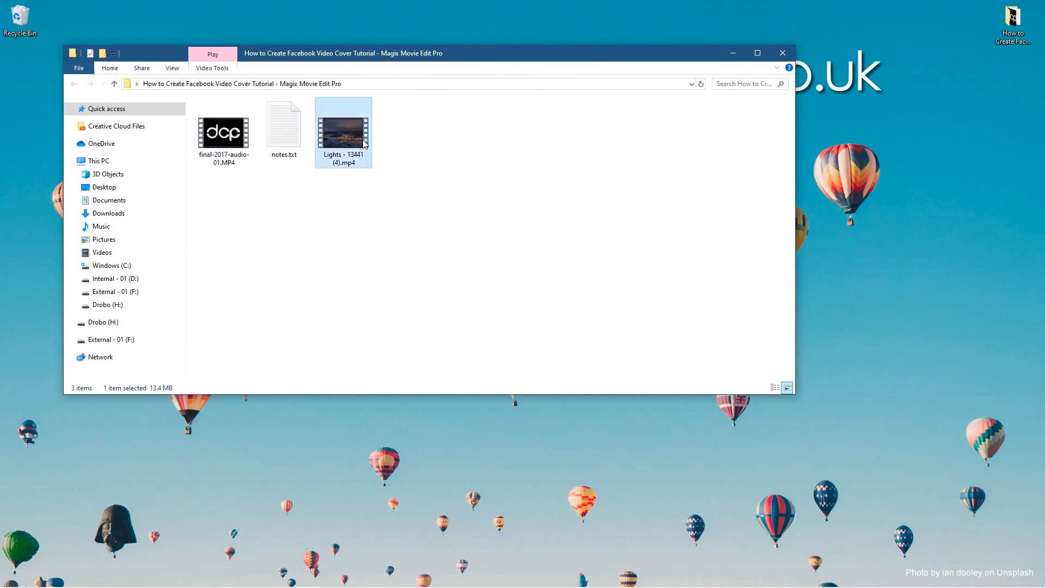
pyautogui.click(443, 231)
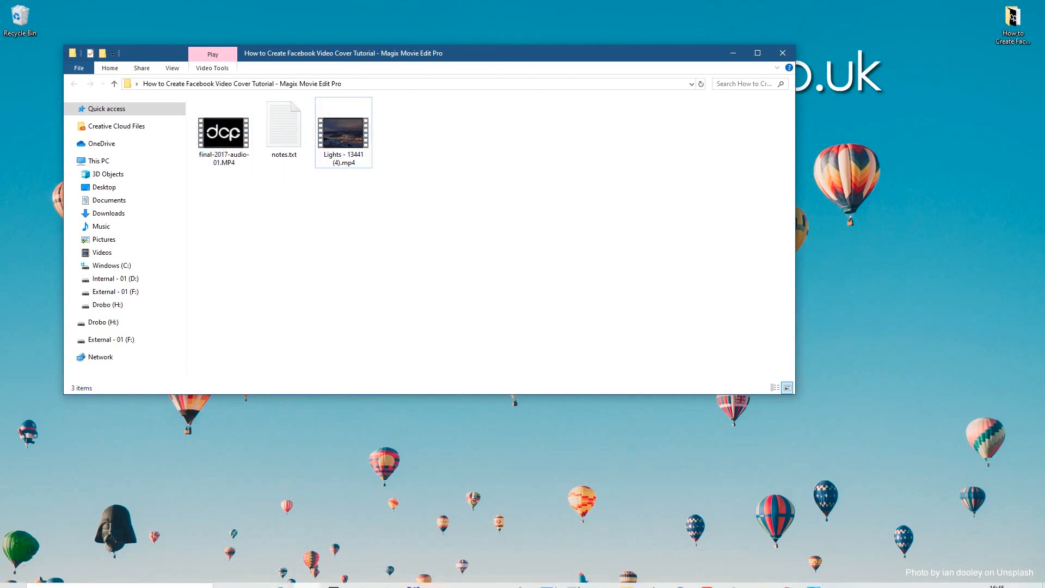
# Switch to Movie Edit Pro and create a new project named 2019-09-29 with user-defined movie settings, without saving the open project
pyautogui.moveTo(718, 573)
pyautogui.click(808, 579)
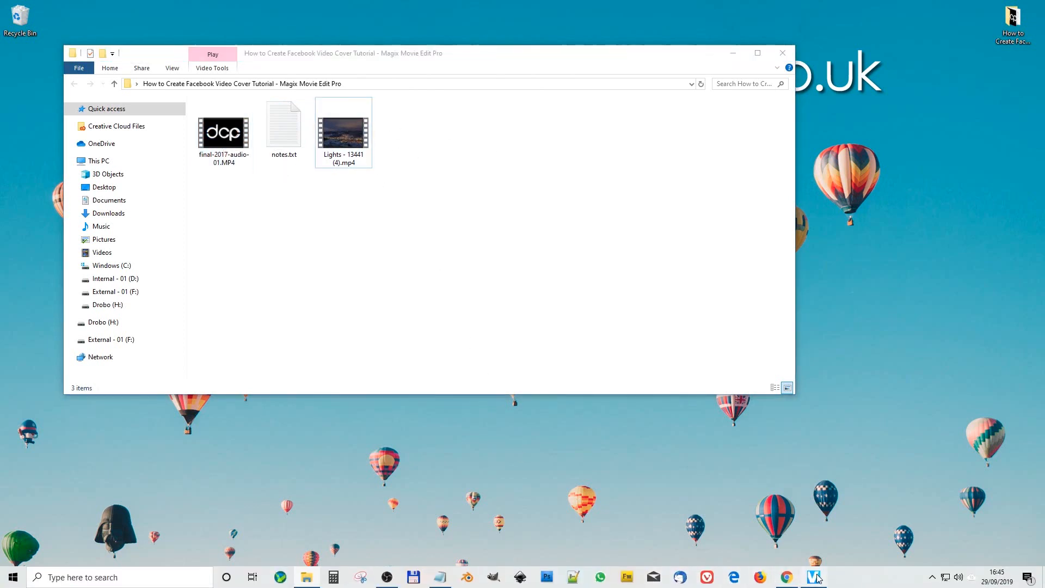
pyautogui.click(117, 23)
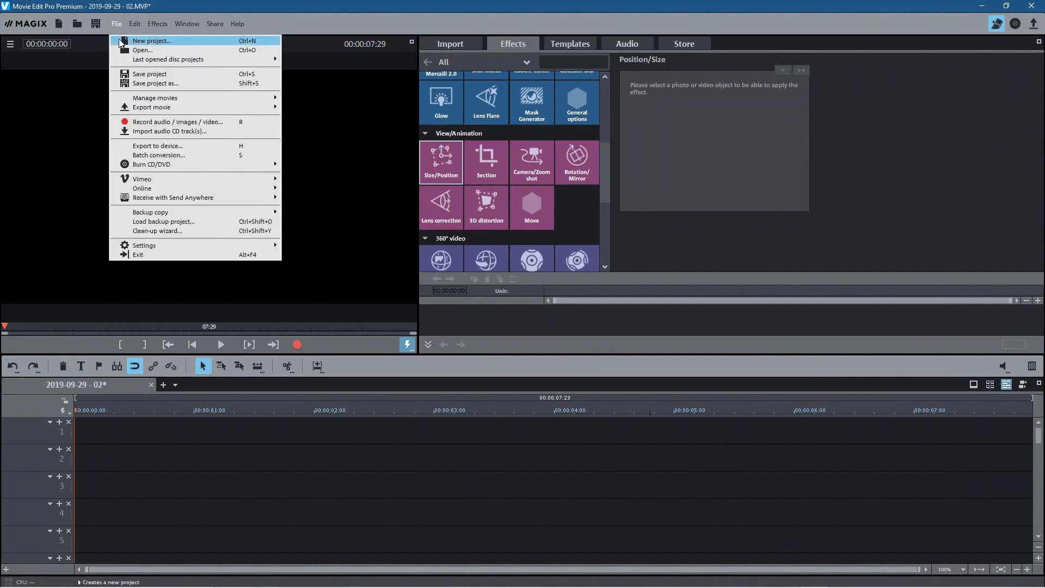
pyautogui.click(121, 42)
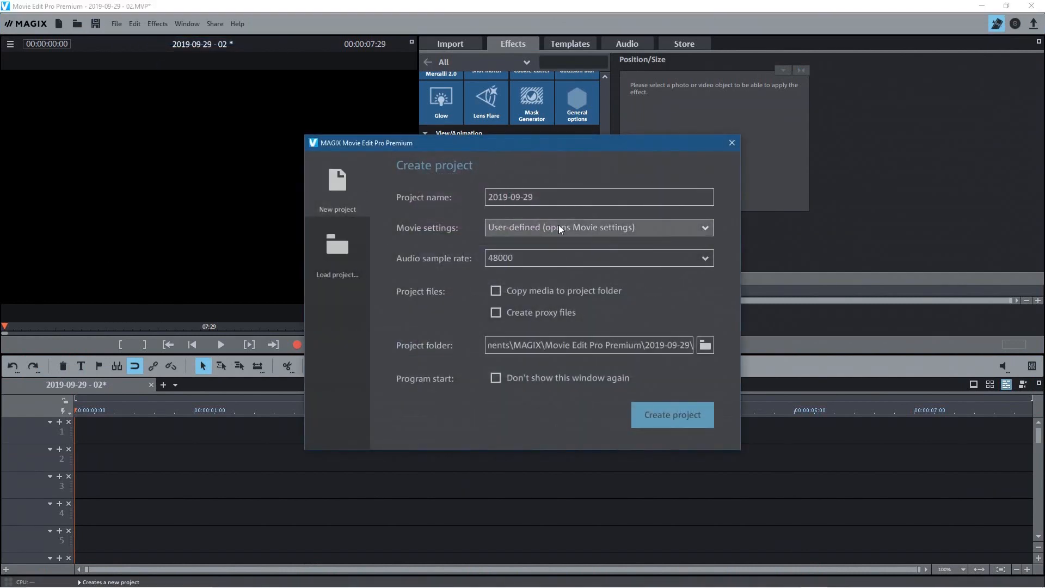
pyautogui.click(521, 228)
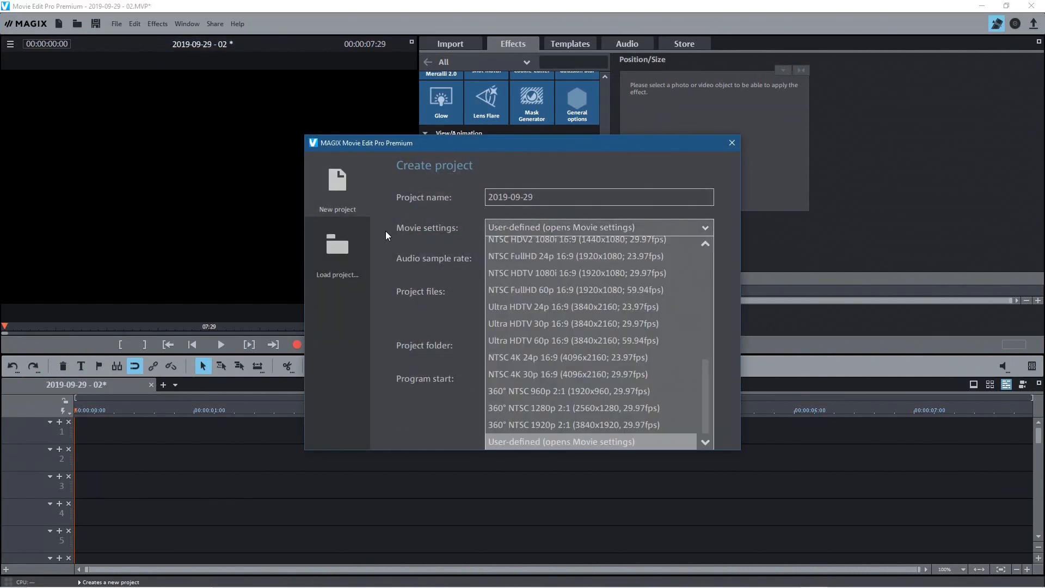
pyautogui.scroll(-3, 575, 277)
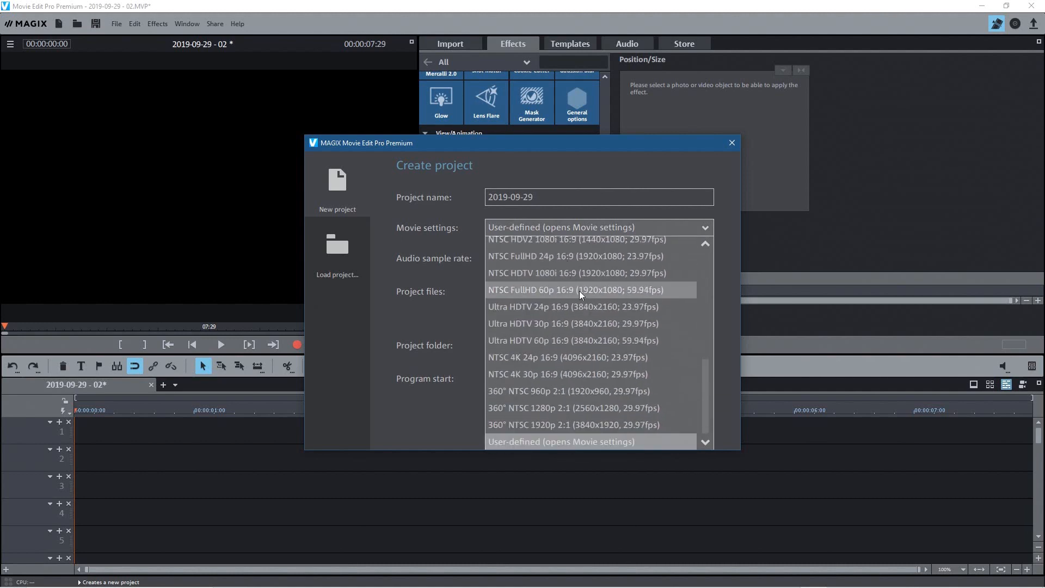
pyautogui.click(517, 438)
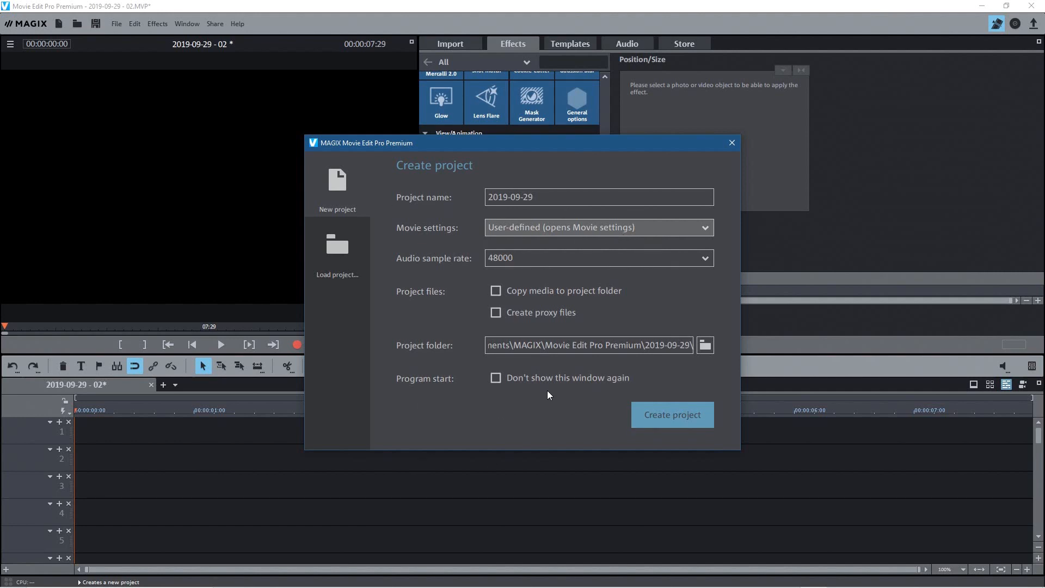
pyautogui.click(645, 410)
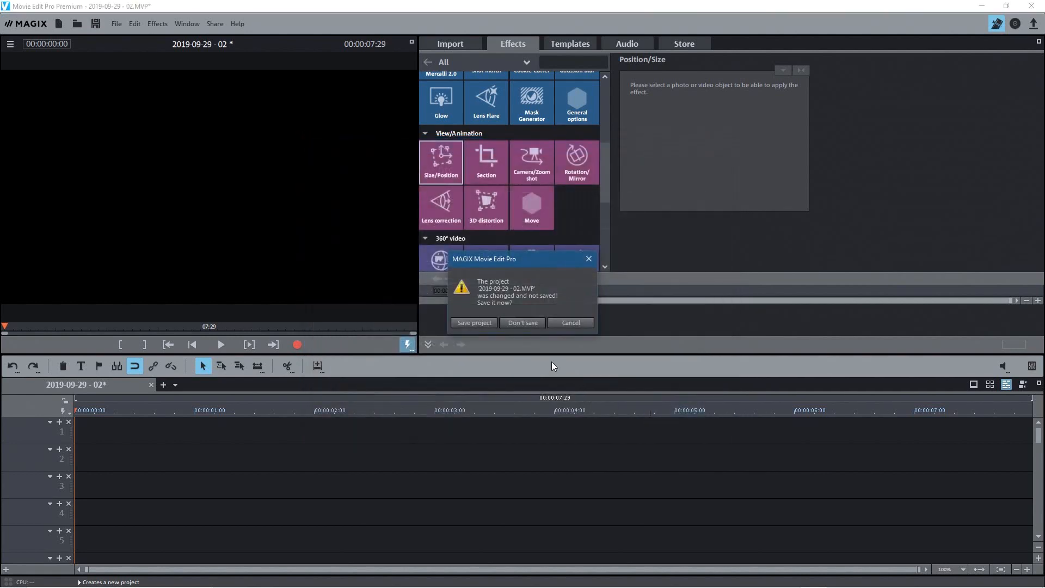
pyautogui.click(524, 322)
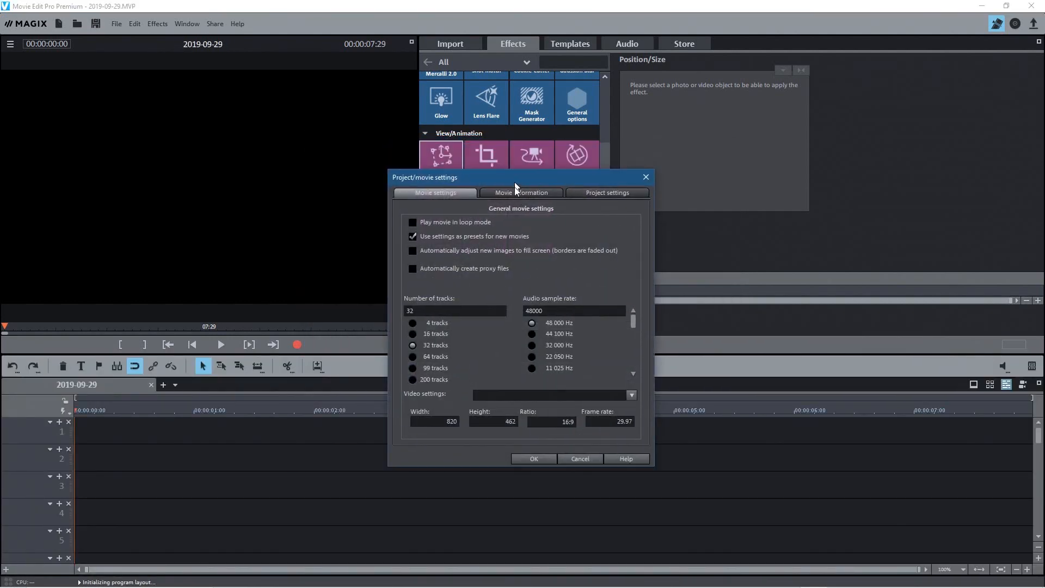
# Apply movie settings of 820 × 462 pixels, 16:9 ratio and 29.97 fps to the new project
pyautogui.moveTo(534, 162); pyautogui.dragTo(512, 161)
pyautogui.moveTo(714, 585)
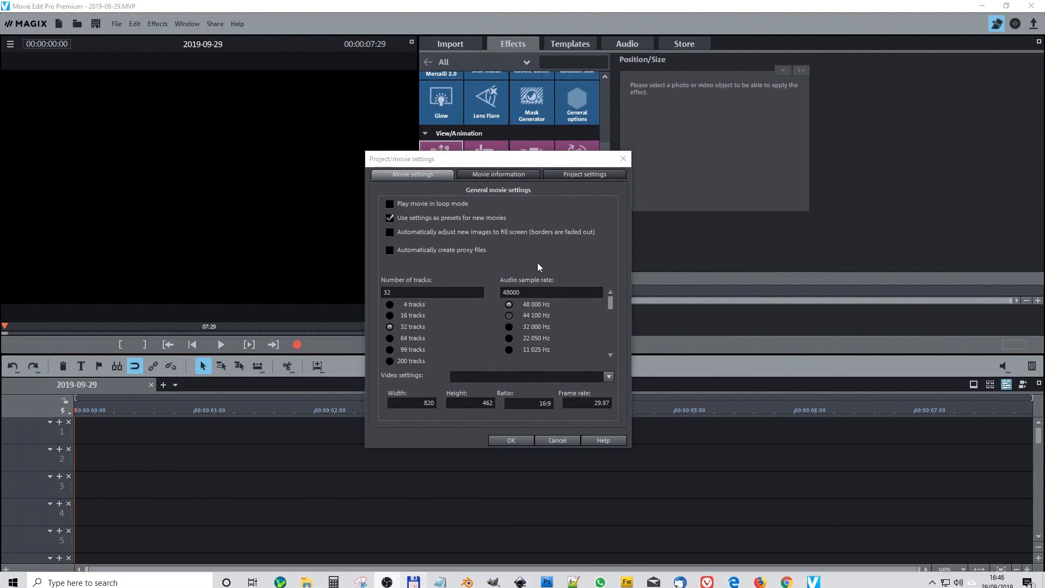
pyautogui.click(425, 403)
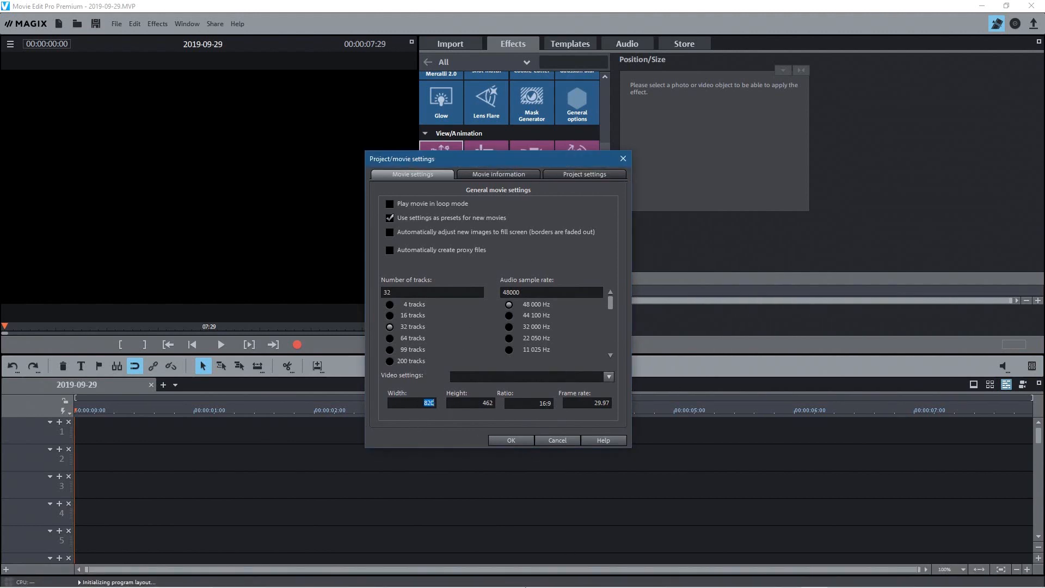
pyautogui.moveTo(435, 581)
pyautogui.click(518, 439)
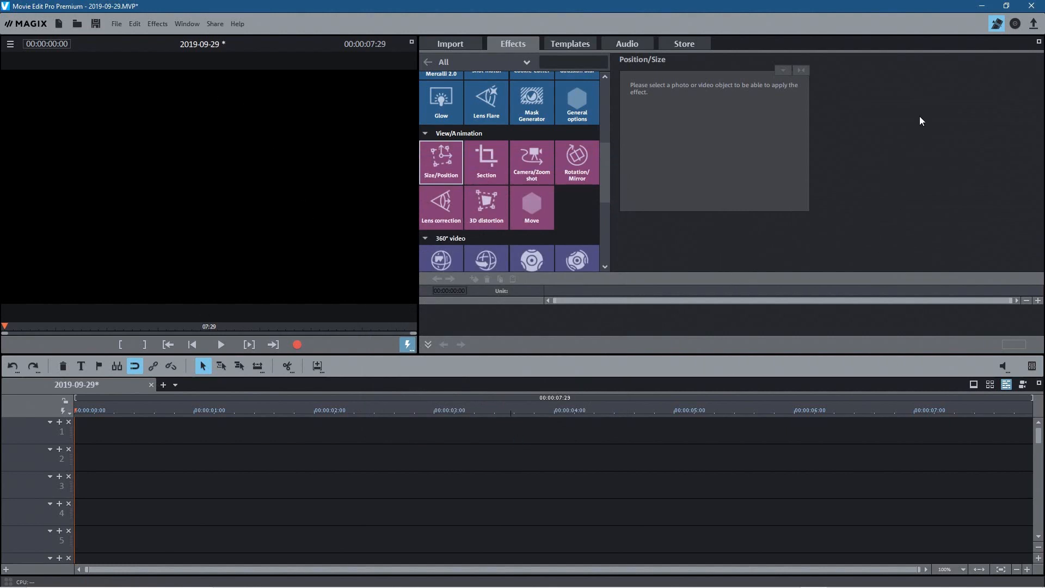
# Add final-2017-audio-01.MP4 from the project folder to the start of track 1, keeping the movie's own resolution
pyautogui.hotkey('alt', 'Tab')
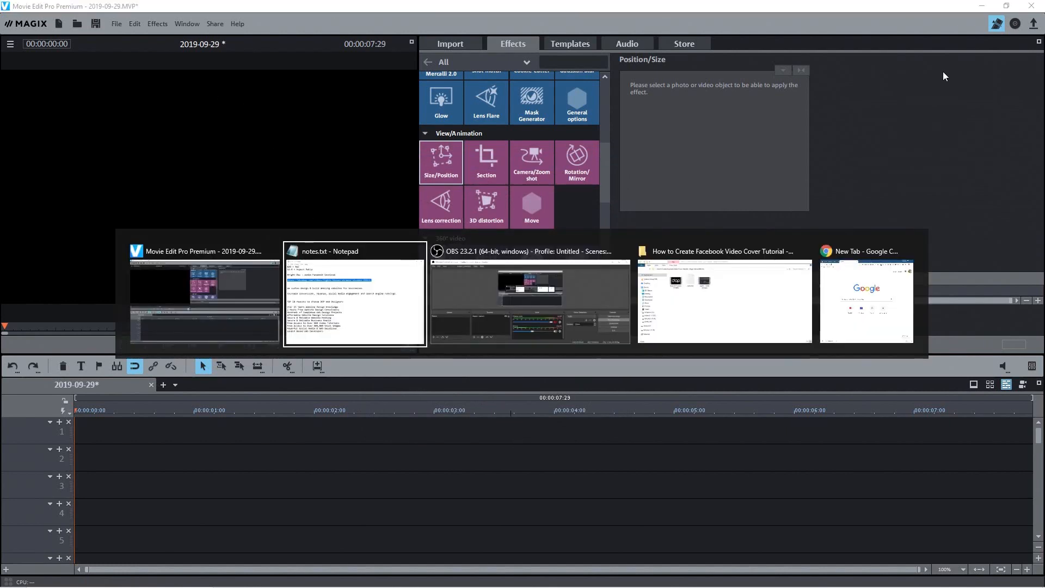
pyautogui.hotkey('alt', 'Tab')
pyautogui.hotkey('alt', 'Tab')
pyautogui.moveTo(488, 55); pyautogui.dragTo(1031, 83)
pyautogui.click(765, 162)
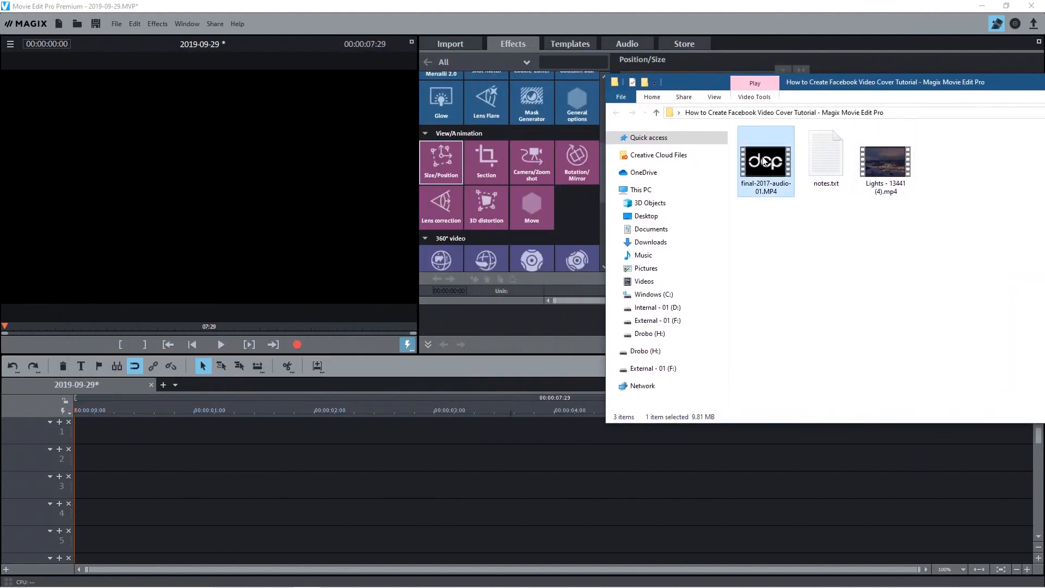
pyautogui.moveTo(816, 97); pyautogui.dragTo(982, 23)
pyautogui.moveTo(943, 93); pyautogui.dragTo(122, 431)
pyautogui.click(533, 249)
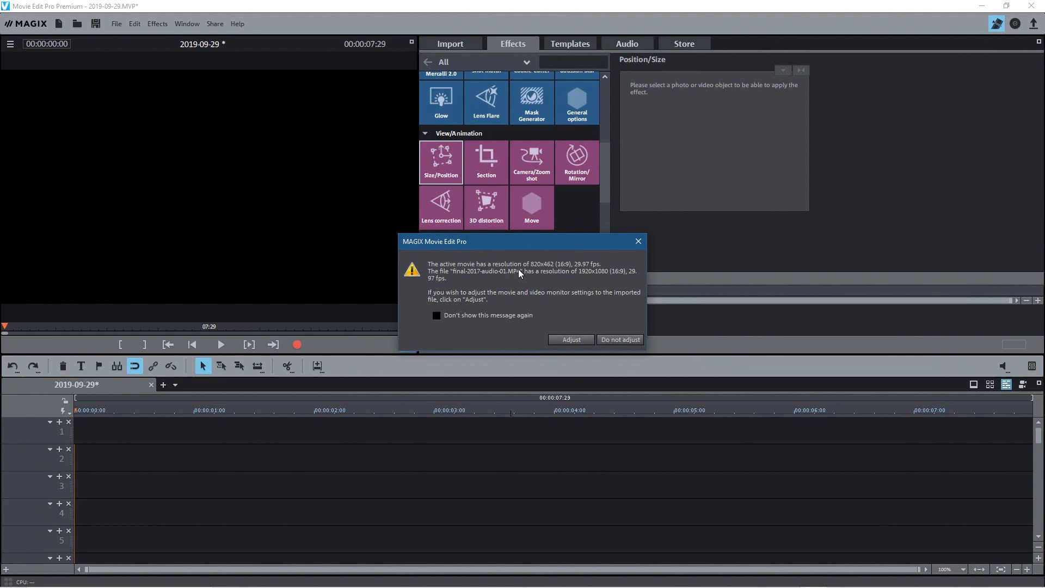
pyautogui.click(624, 341)
pyautogui.moveTo(116, 408); pyautogui.dragTo(74, 391)
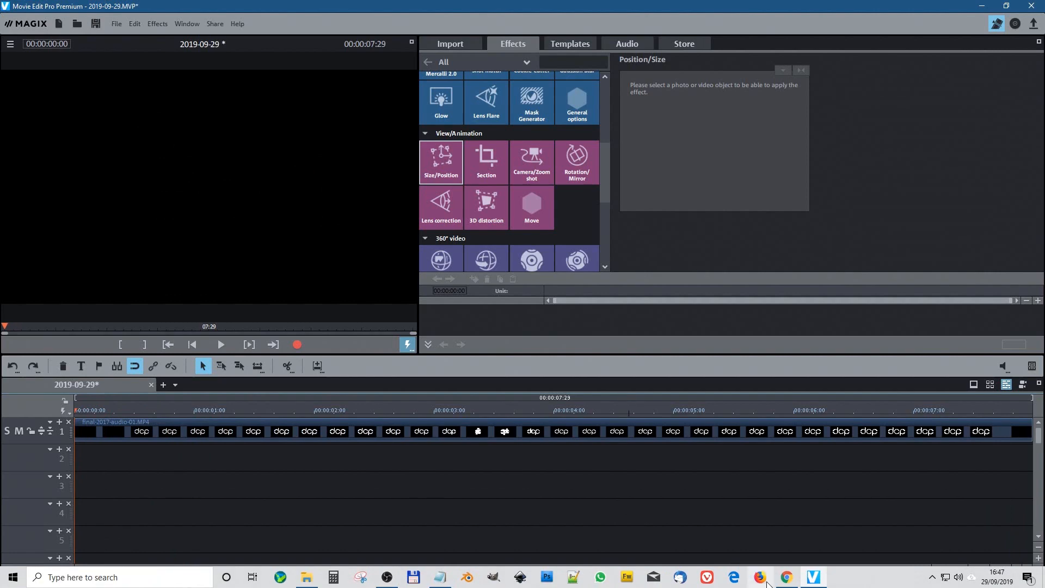
# Switch to Chrome and play the cover video on the DCP Web Designers Facebook page, pausing its full view on the custom design text
pyautogui.click(787, 578)
pyautogui.click(220, 23)
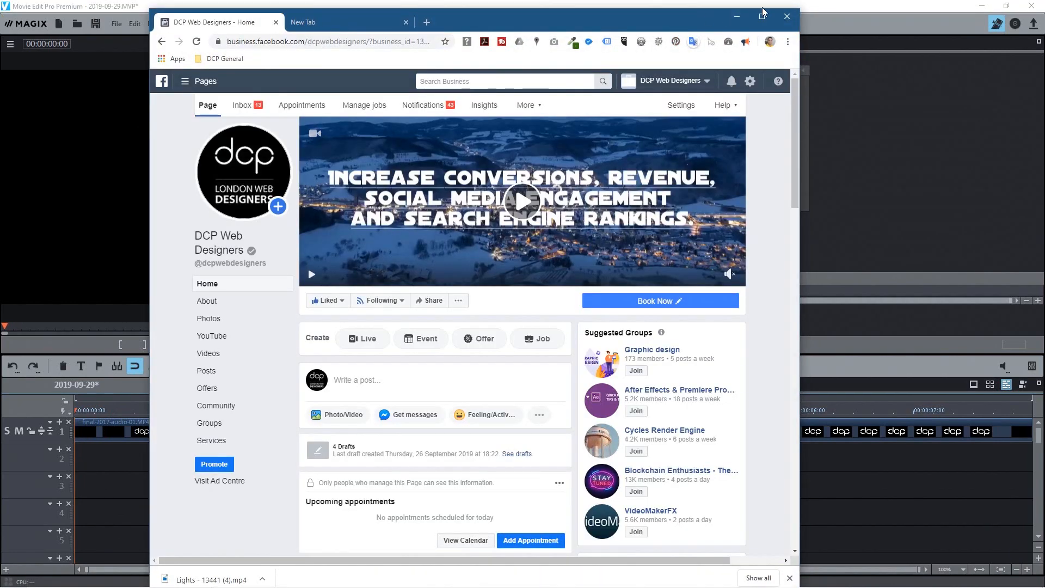
pyautogui.click(761, 17)
pyautogui.click(560, 193)
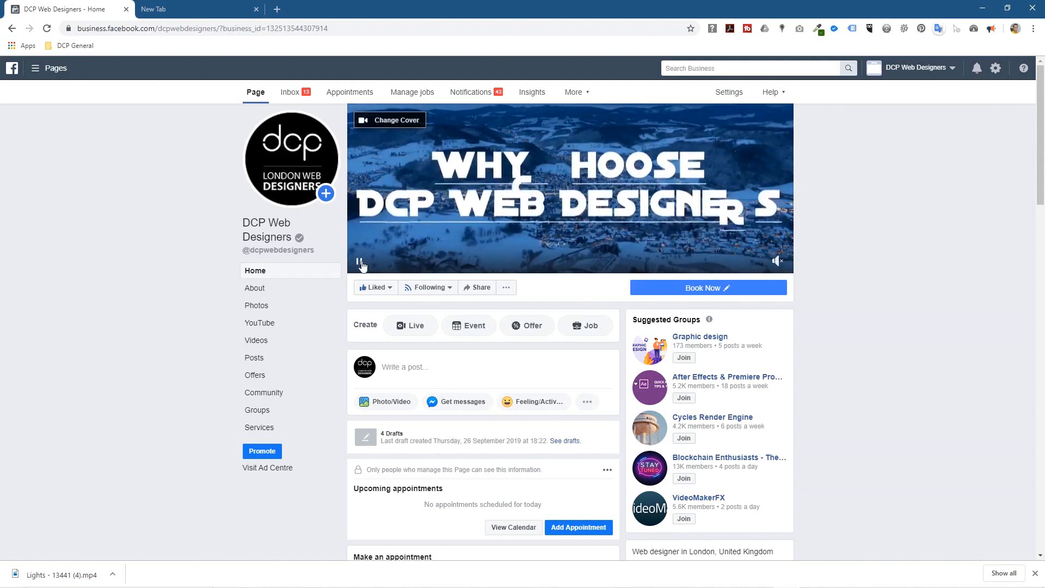
pyautogui.click(397, 139)
pyautogui.click(475, 183)
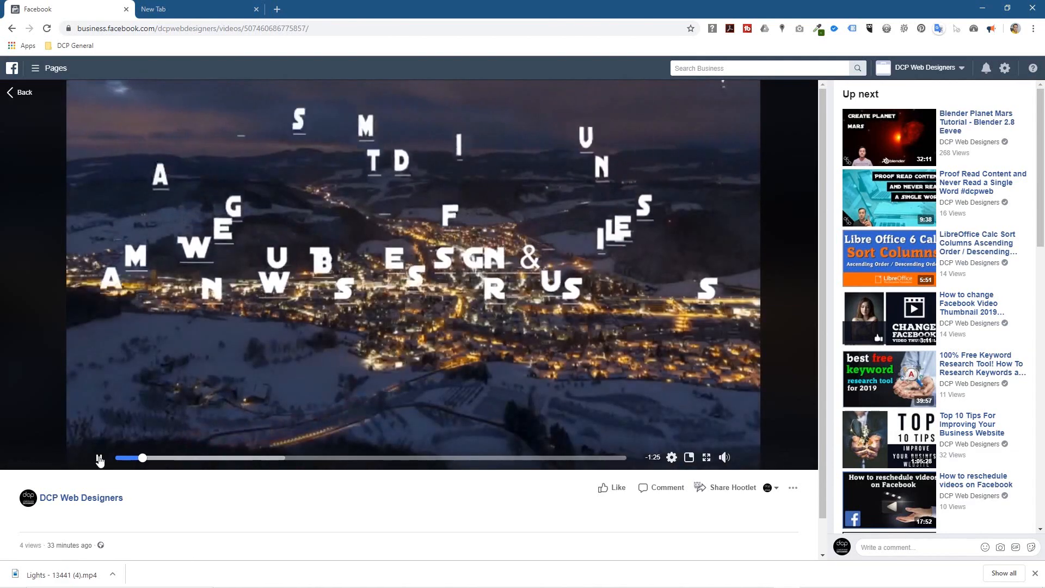
pyautogui.click(99, 459)
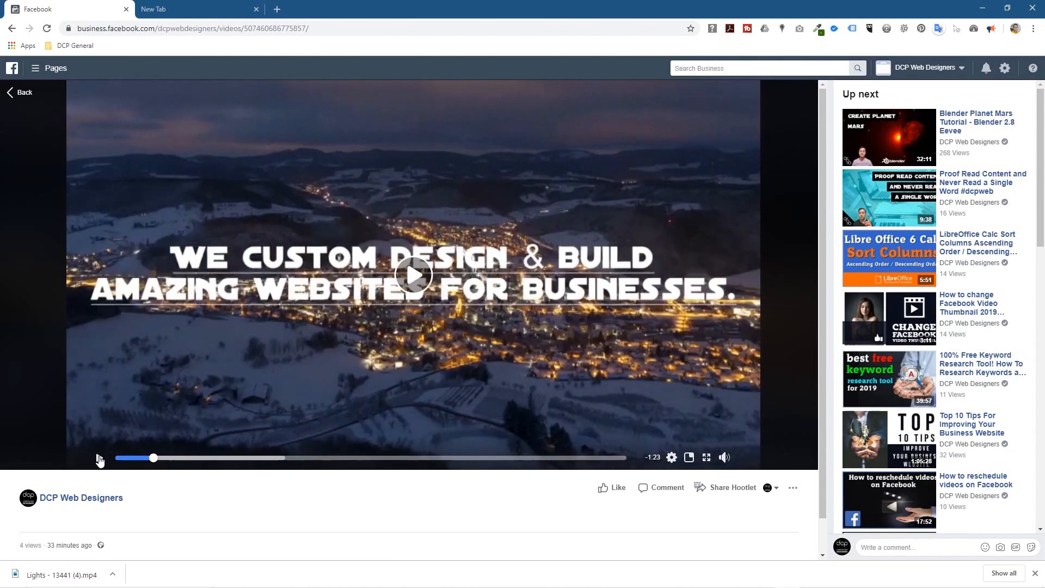
# Play the cover video on to the text about conversions, revenue and search engine rankings, pause it and return to the Facebook page
pyautogui.click(99, 458)
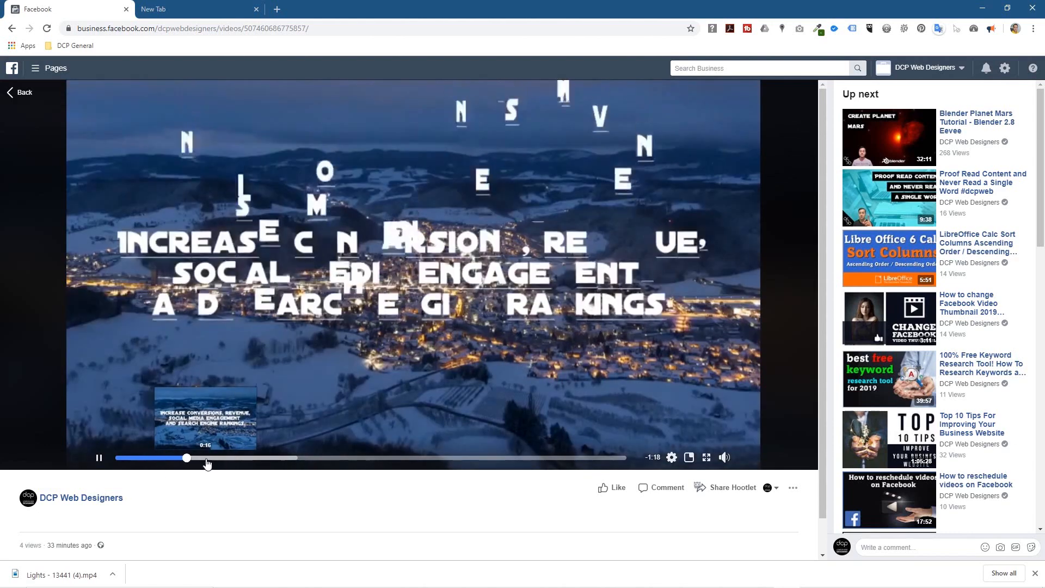
pyautogui.click(99, 457)
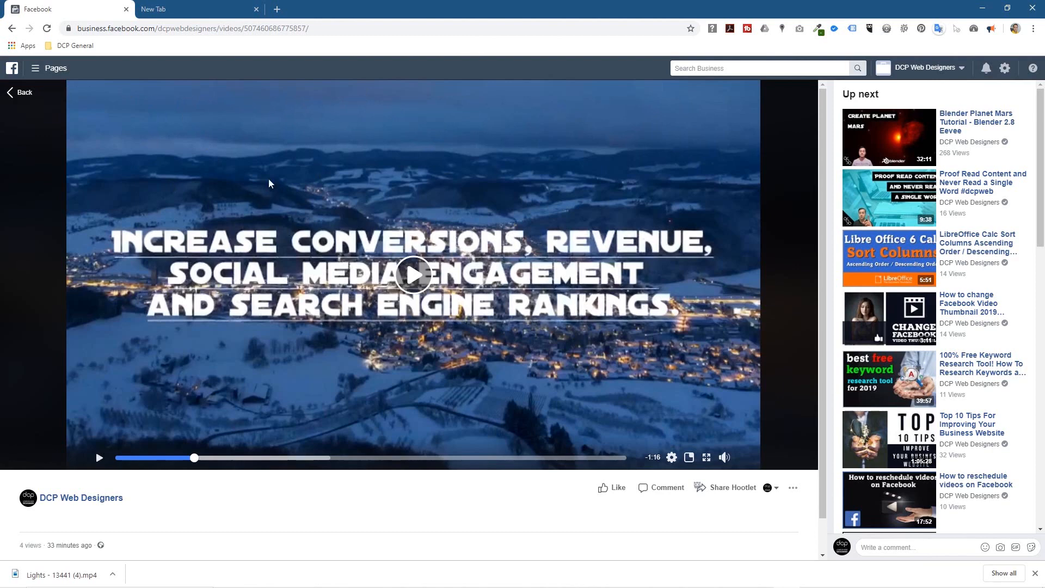
pyautogui.click(12, 101)
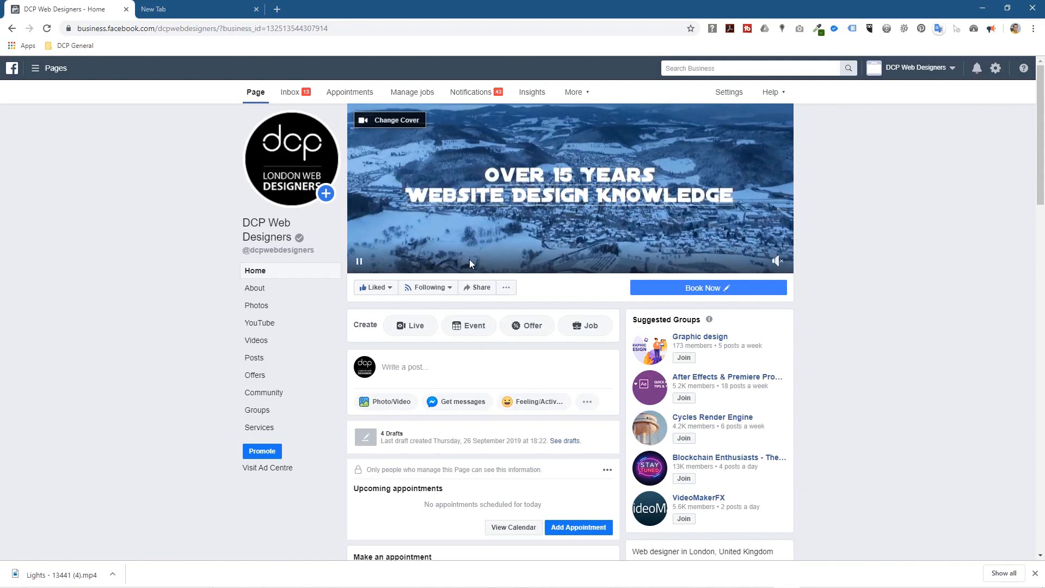
# Pause the cover video on the Facebook page and examine its text with the page enlarged to 125%
pyautogui.click(360, 263)
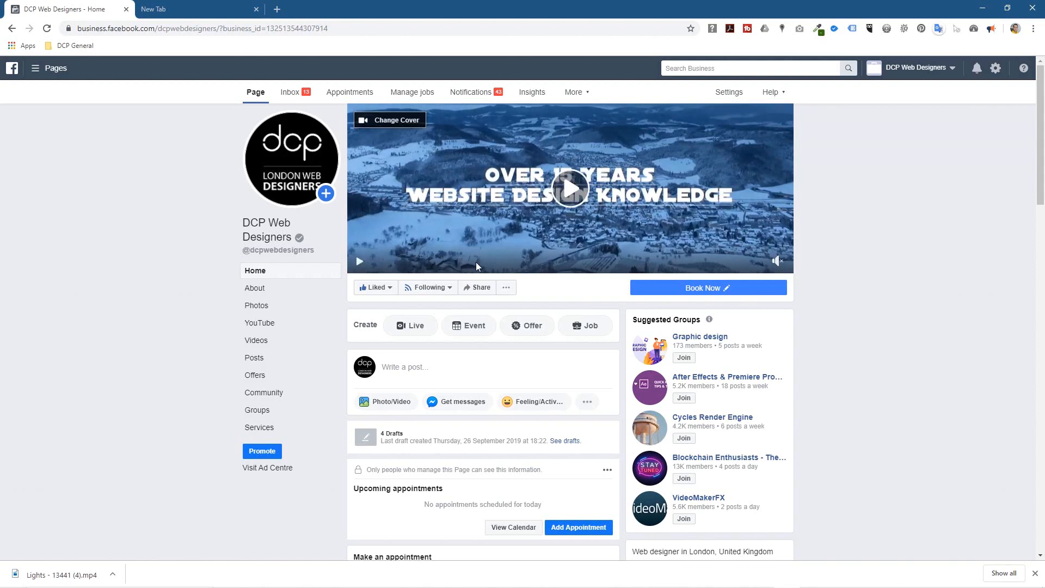
pyautogui.hotkey('ctrl', '+')
pyautogui.hotkey('ctrl', '+')
pyautogui.hotkey('ctrl', '+')
pyautogui.hotkey('ctrl', '+')
pyautogui.hotkey('ctrl', '+')
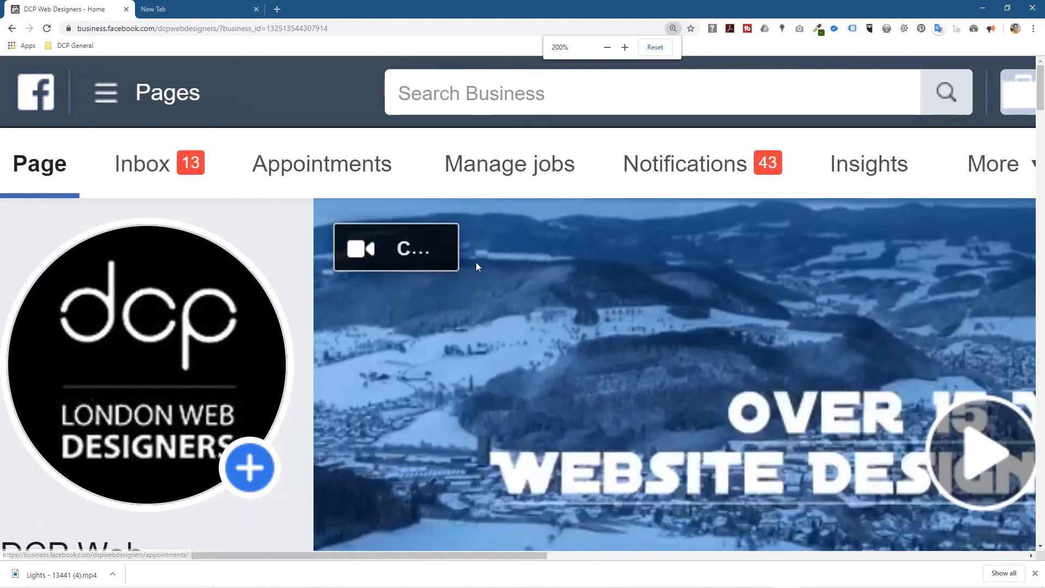
pyautogui.hotkey('ctrl', '-')
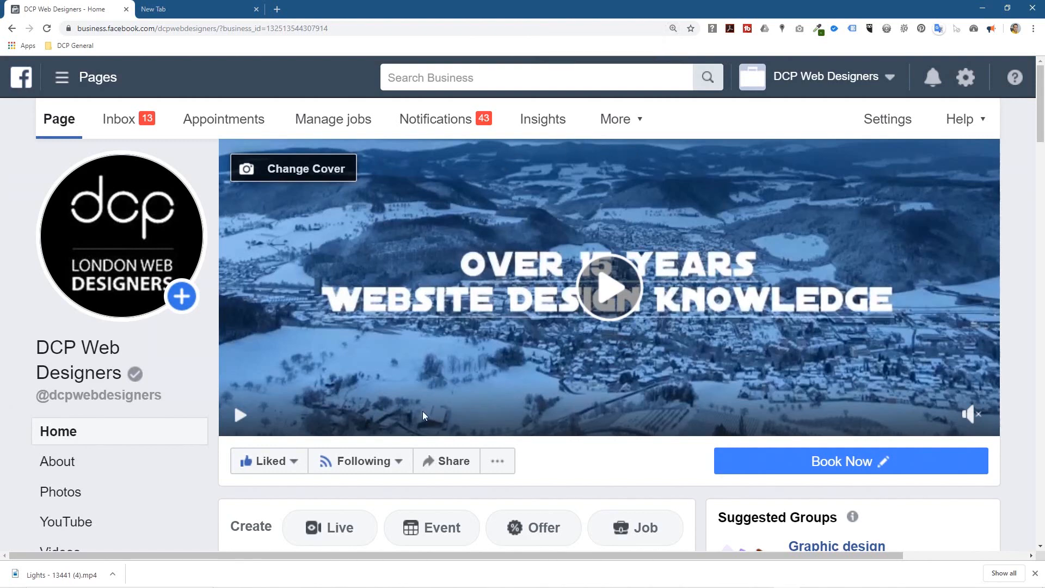
pyautogui.hotkey('ctrl', '-')
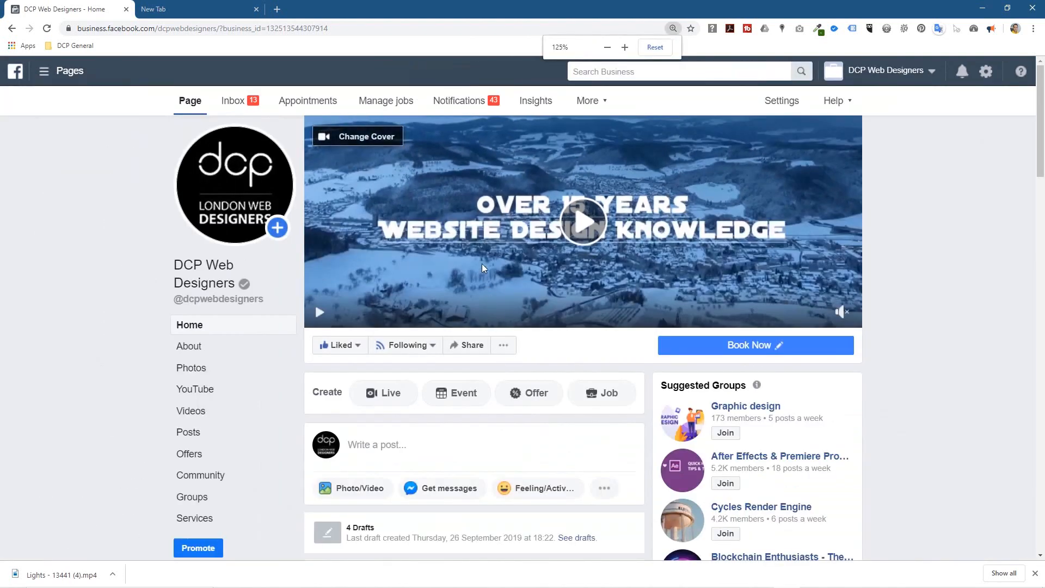
# Open the cover video in full view, check the plain background between texts around 0:23 and 0:30, and leave the full view
pyautogui.click(482, 263)
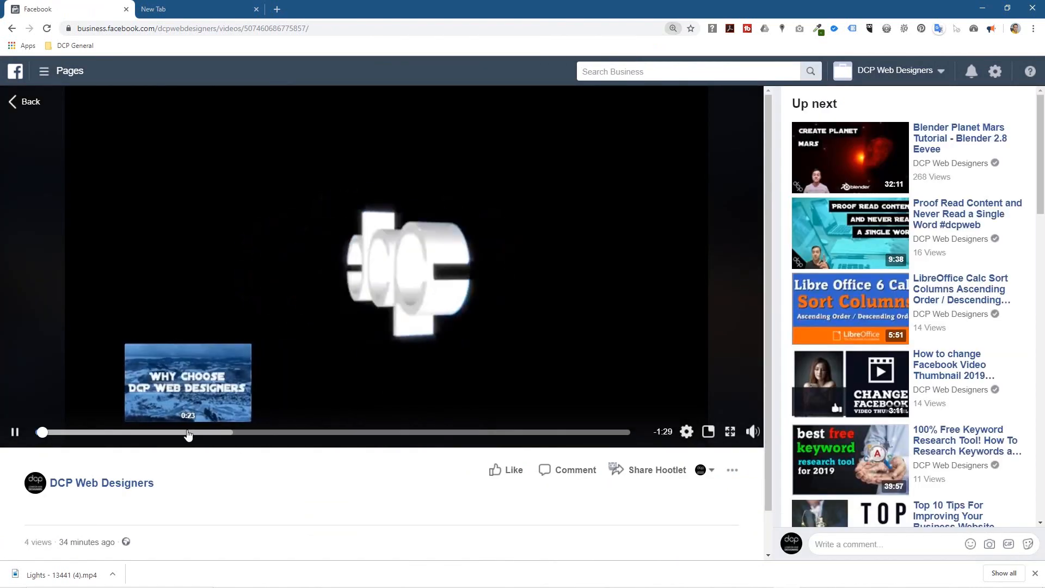
pyautogui.click(186, 432)
pyautogui.click(325, 233)
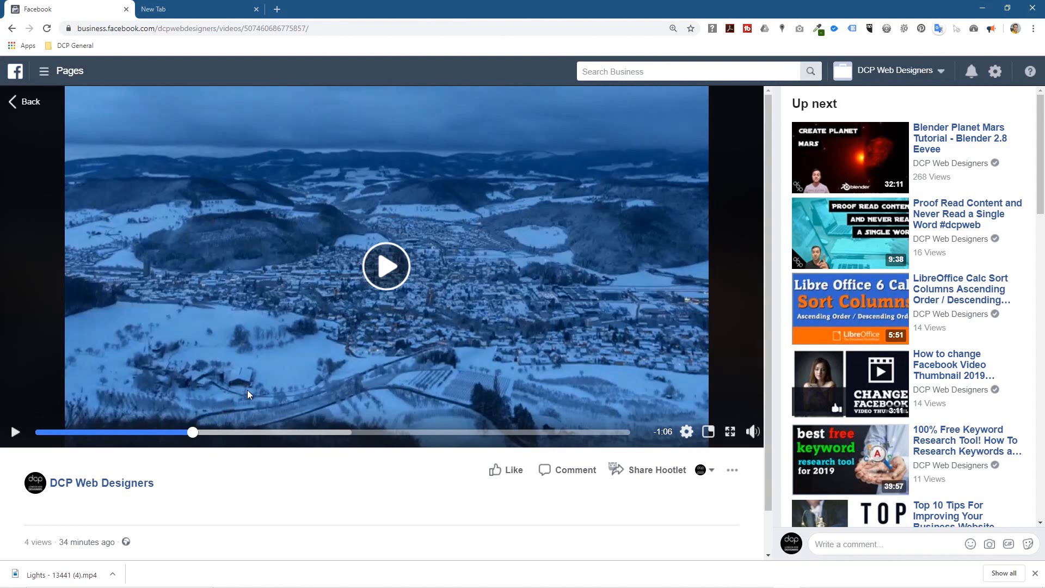
pyautogui.click(282, 145)
pyautogui.click(222, 432)
pyautogui.click(16, 433)
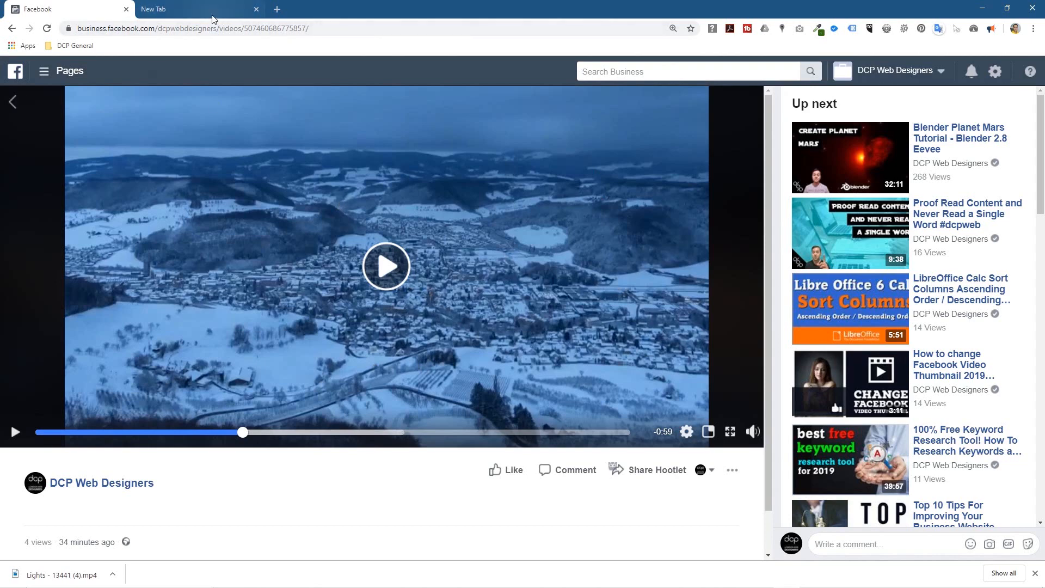
pyautogui.click(24, 103)
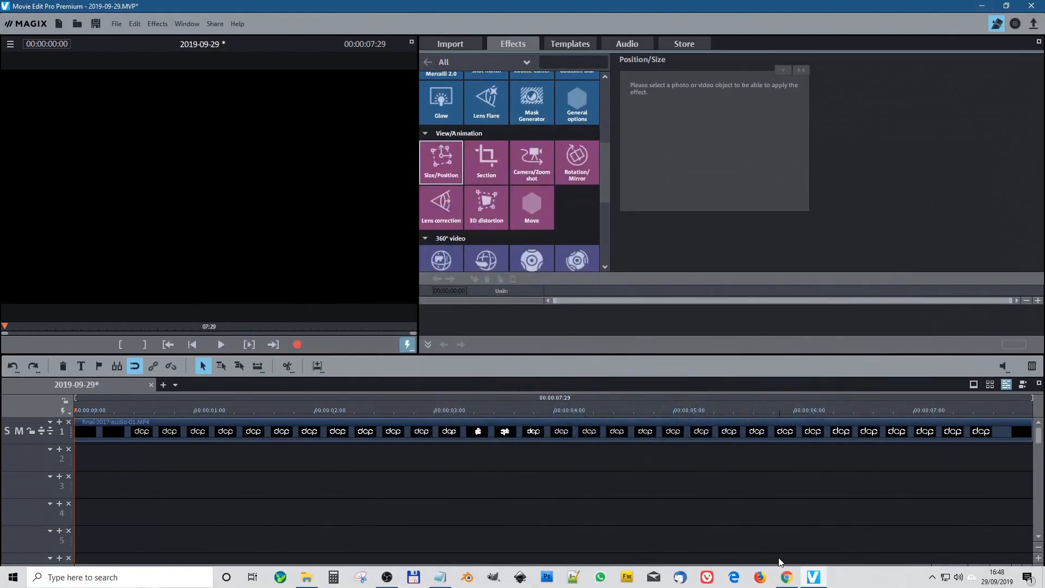
# Check the cover video's opening logo in Chrome once more and switch back to Movie Edit Pro
pyautogui.click(786, 583)
pyautogui.click(526, 263)
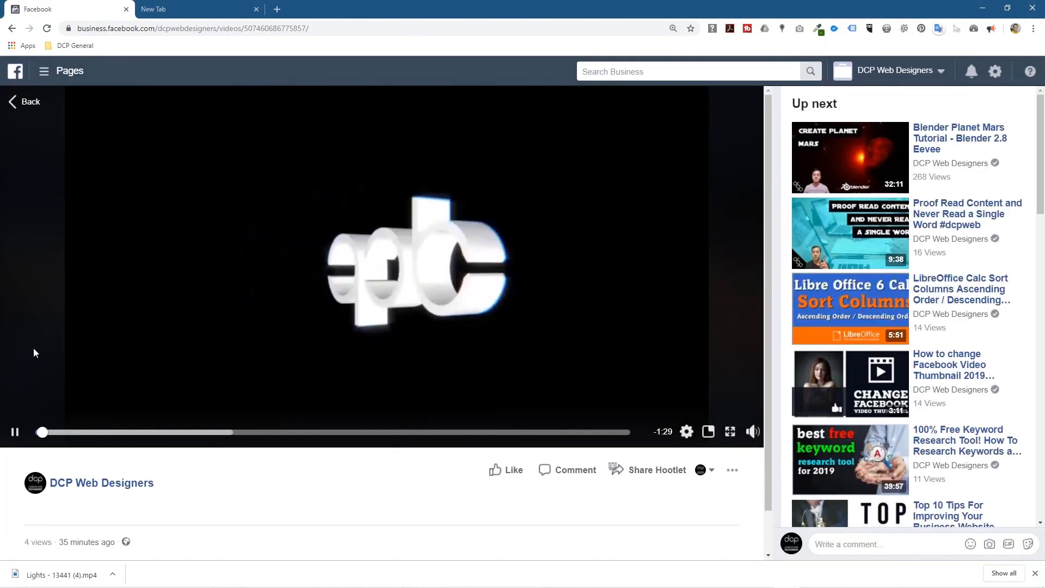
pyautogui.click(24, 101)
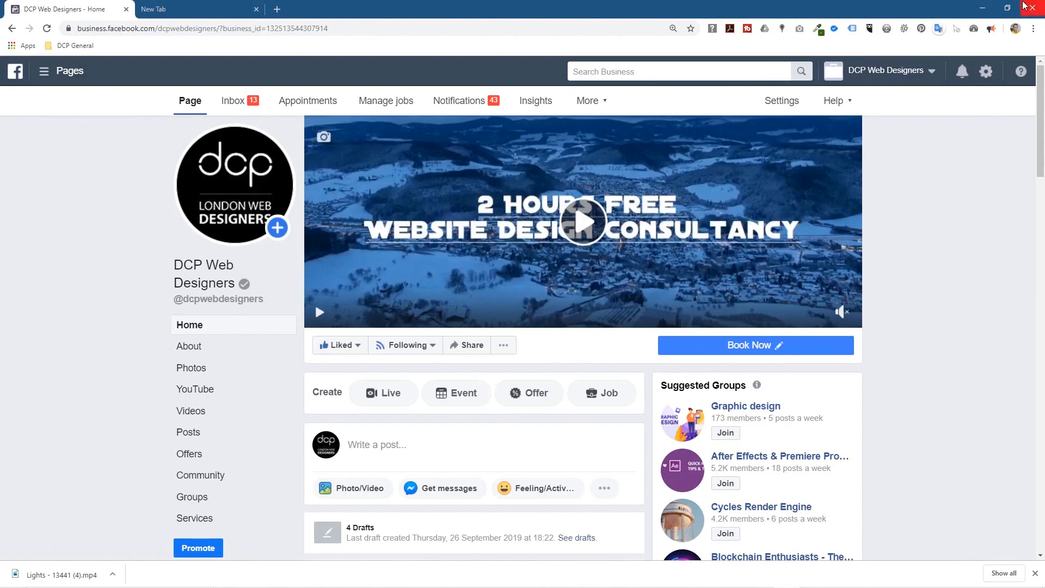
pyautogui.click(988, 7)
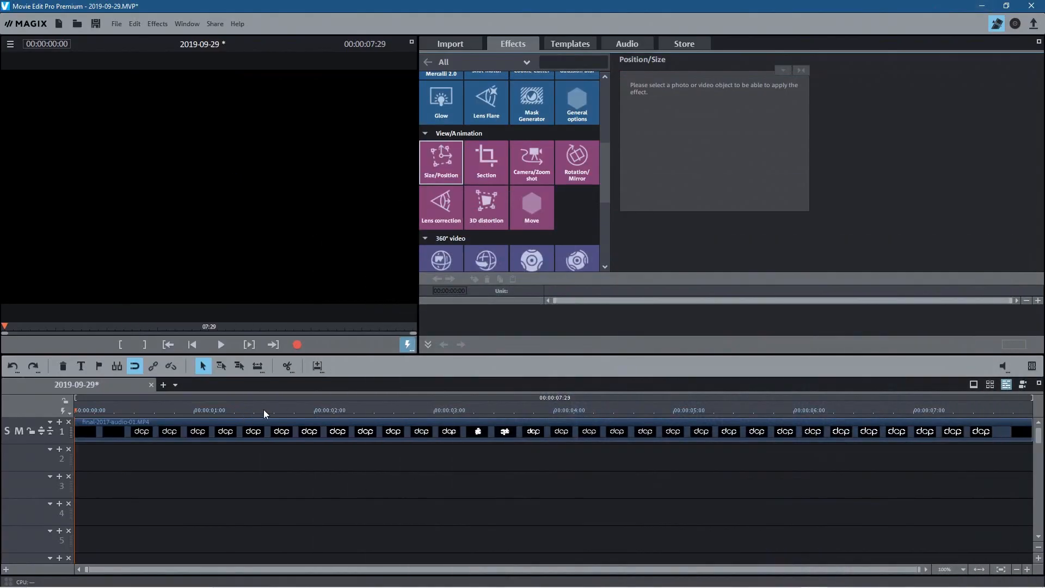
# Mute the final-2017-audio-01.MP4 clip on track 1 by lowering its volume curve to Off
pyautogui.click(351, 434)
pyautogui.moveTo(344, 410); pyautogui.dragTo(278, 384)
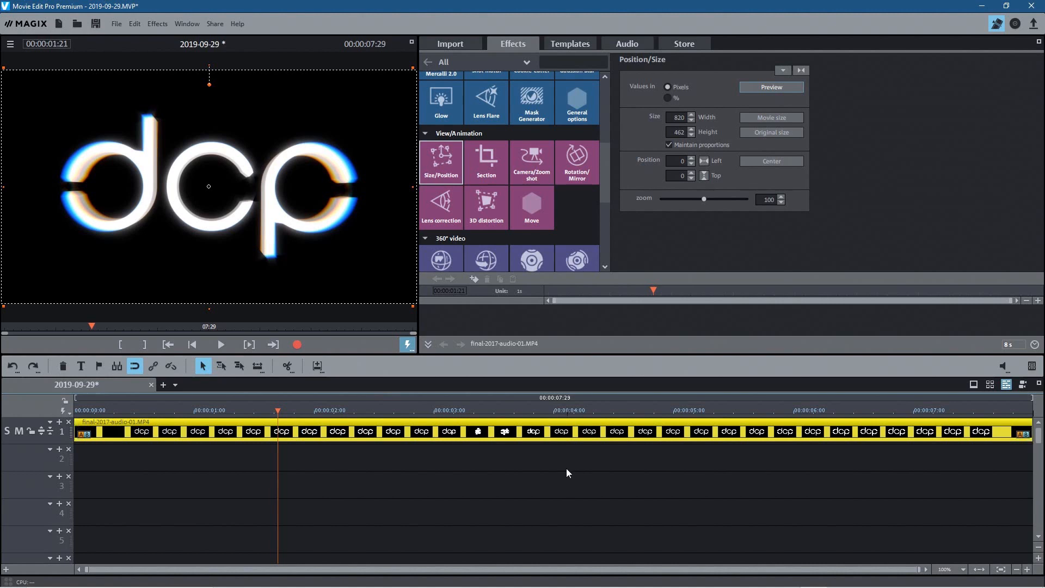
pyautogui.scroll(3, 544, 462)
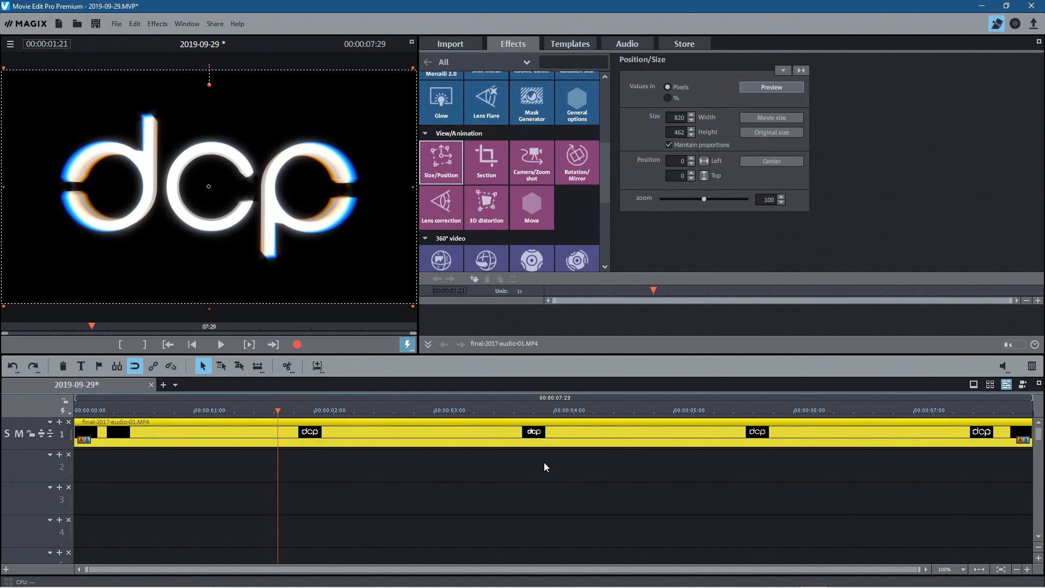
pyautogui.scroll(1, 550, 479)
pyautogui.scroll(-1, 551, 475)
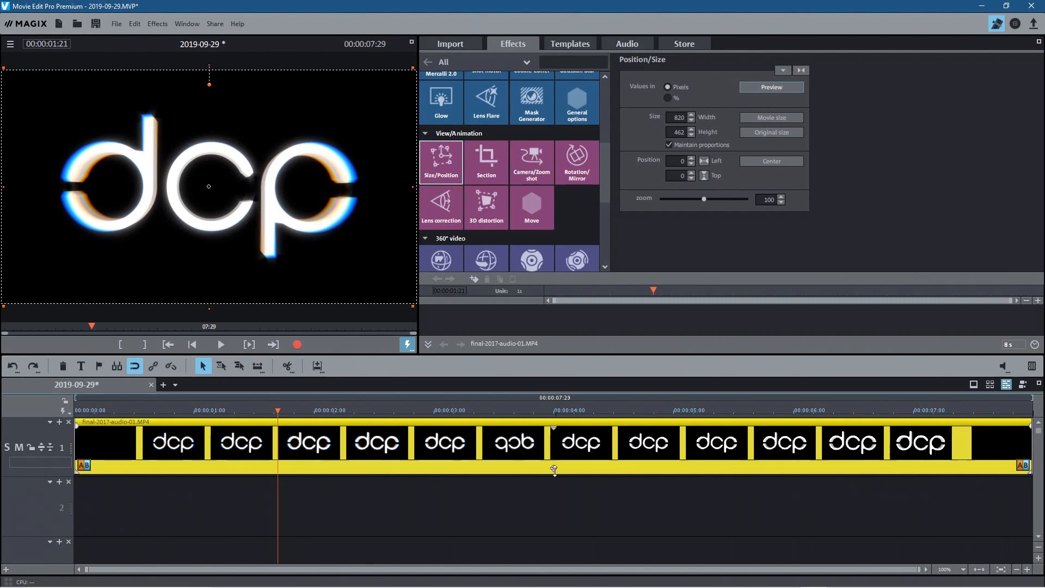
pyautogui.moveTo(553, 469); pyautogui.dragTo(553, 554)
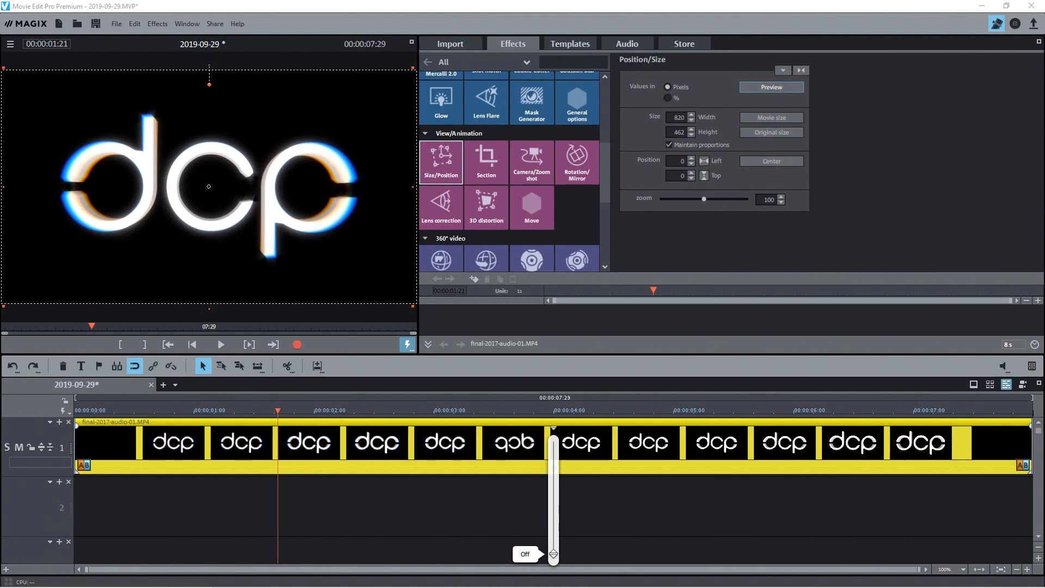
pyautogui.moveTo(554, 554); pyautogui.dragTo(554, 554)
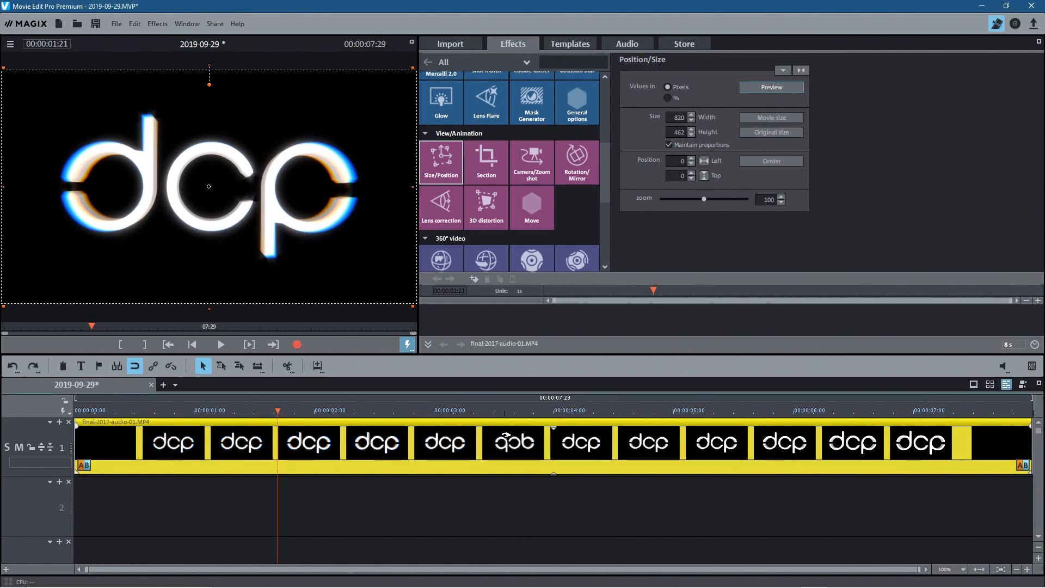
pyautogui.scroll(-5, 500, 454)
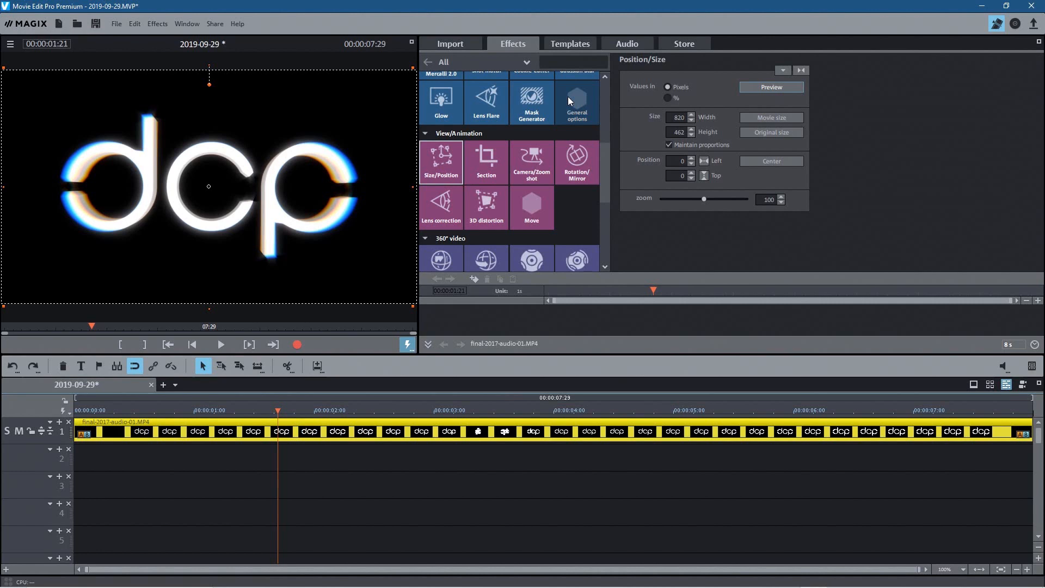
# Set the Speed effect factor of the logo clip on track 1 to 3
pyautogui.click(608, 94)
pyautogui.click(570, 214)
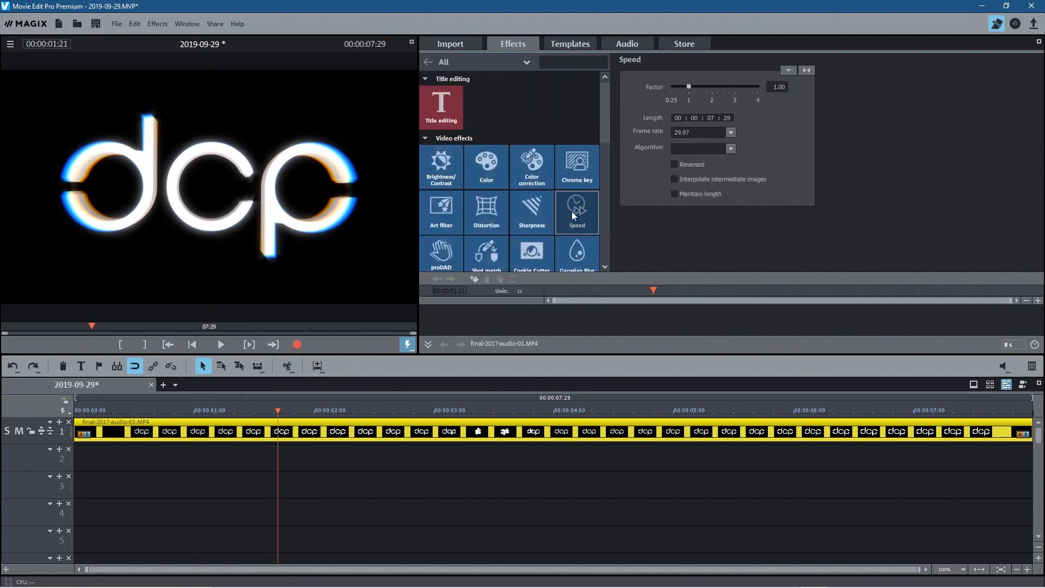
pyautogui.doubleClick(776, 87)
pyautogui.write('3')
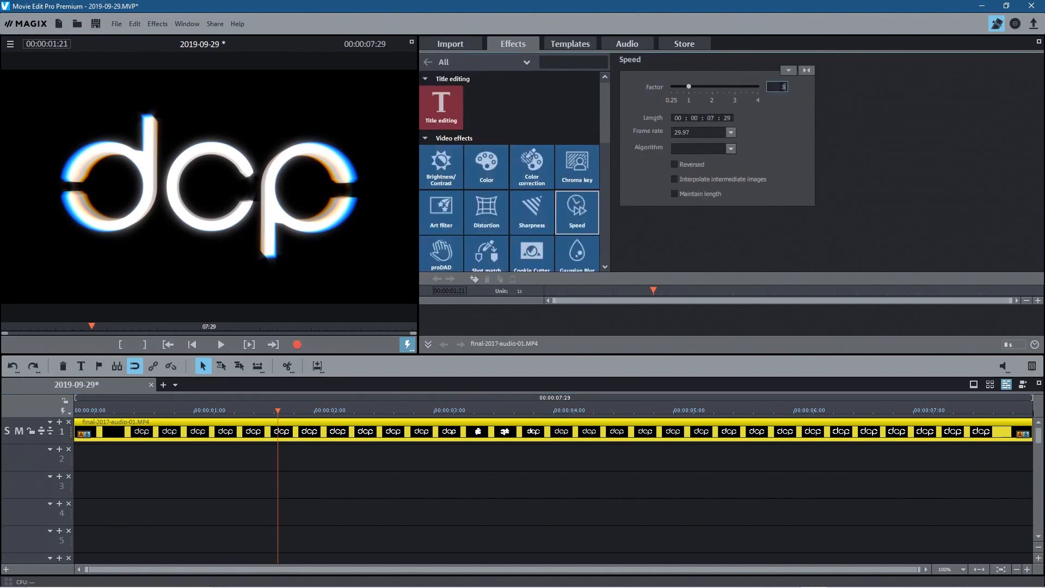
pyautogui.press('Return')
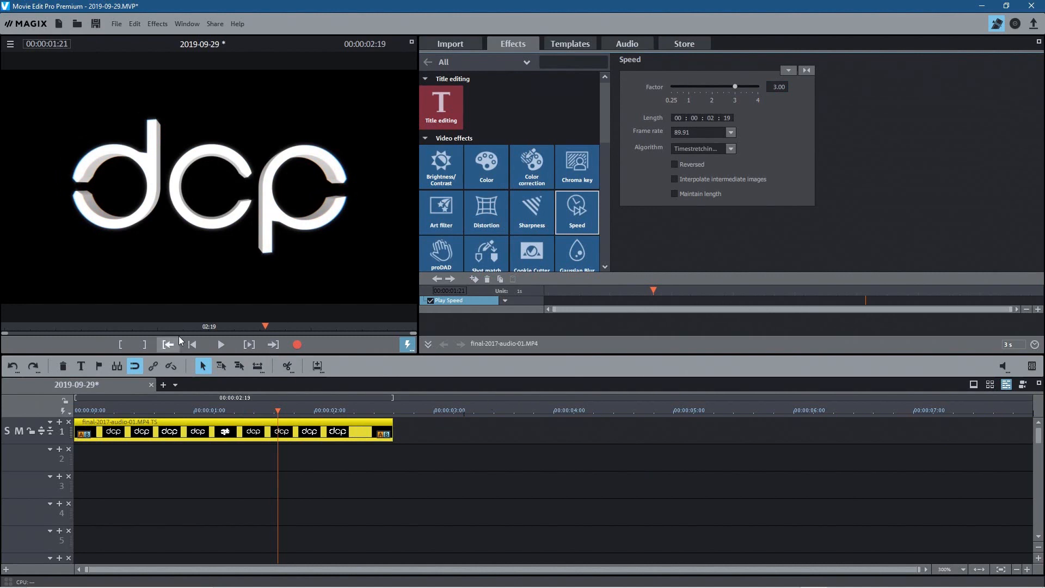
# Play the sped-up logo clip from the start of the movie and stop the playback
pyautogui.click(191, 344)
pyautogui.click(225, 345)
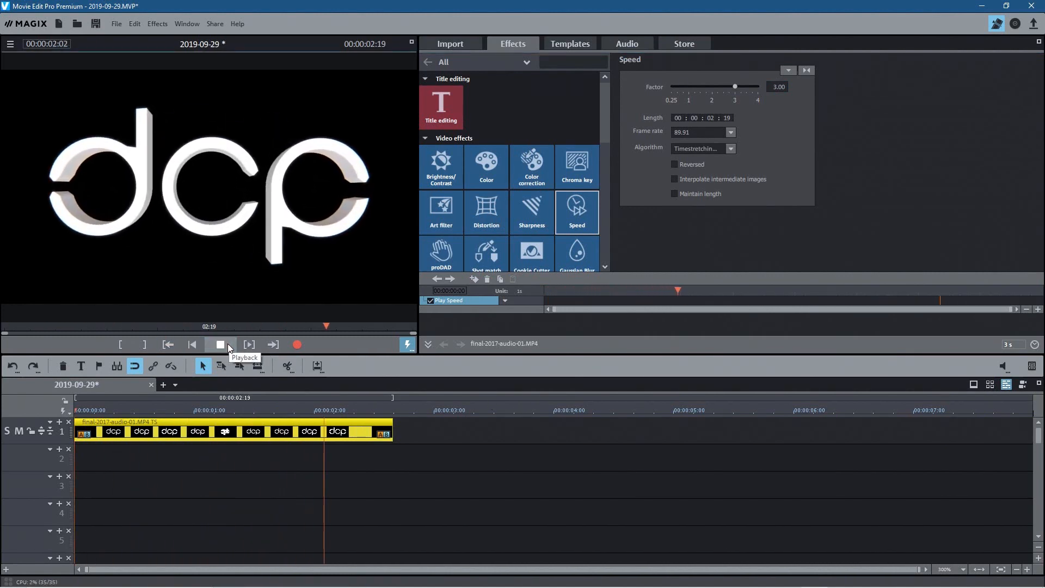
pyautogui.click(225, 345)
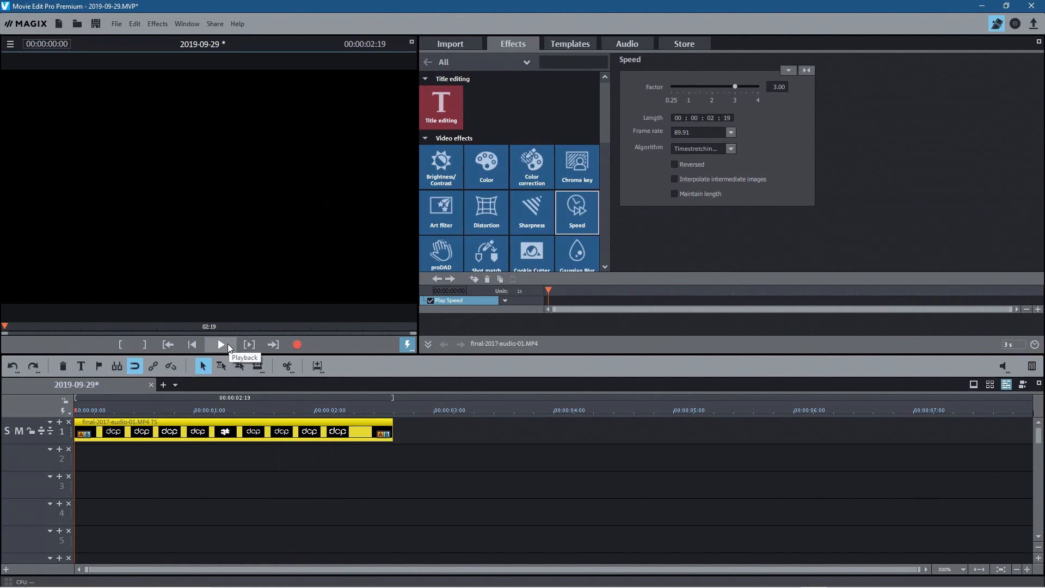
# Save the project as 2019-09-29.MVP in the How to Create Facebook Video Cover Tutorial folder on the Desktop
pyautogui.click(97, 25)
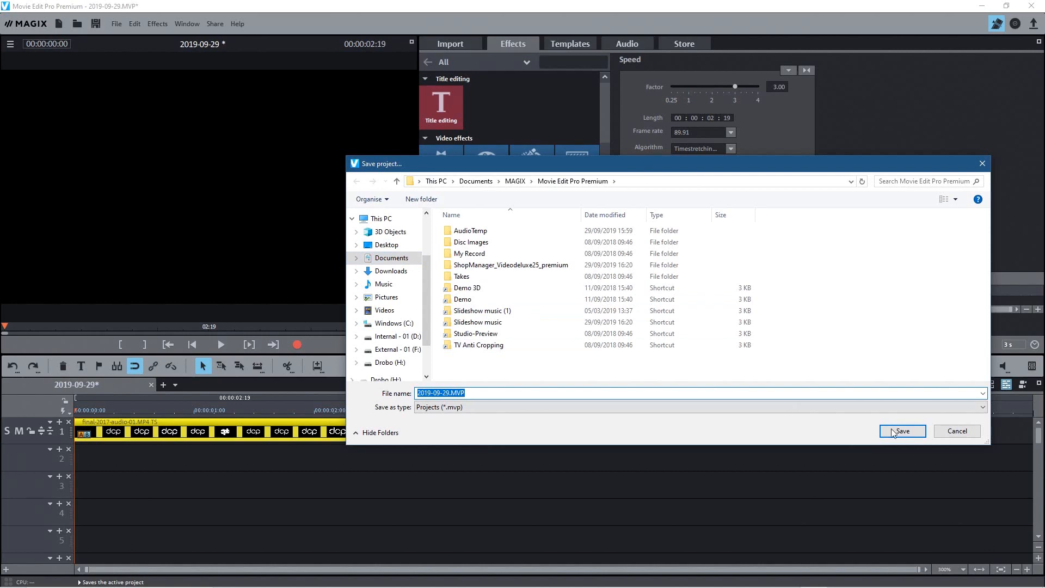
pyautogui.click(957, 430)
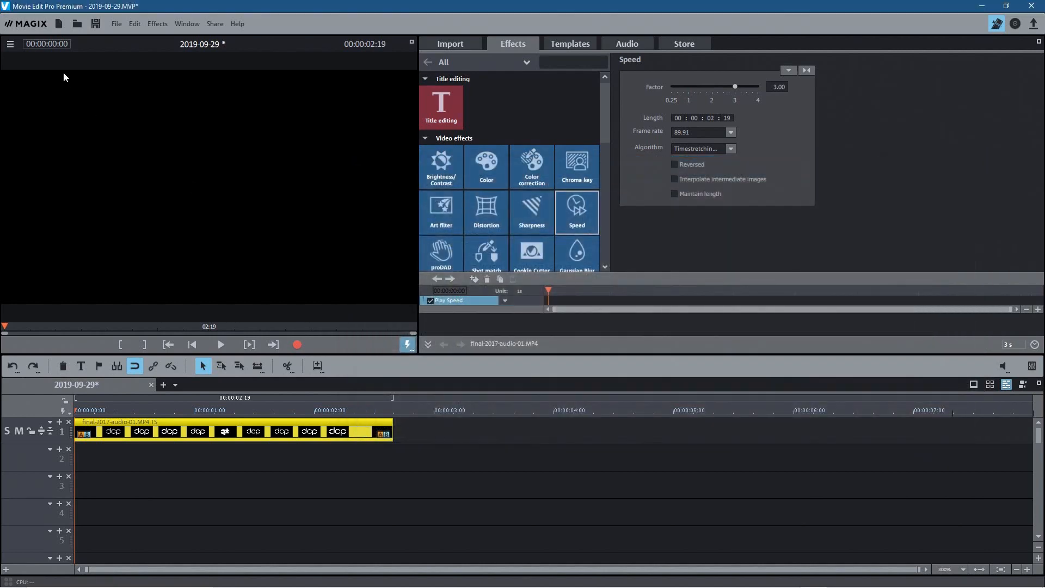
pyautogui.click(117, 23)
pyautogui.click(139, 84)
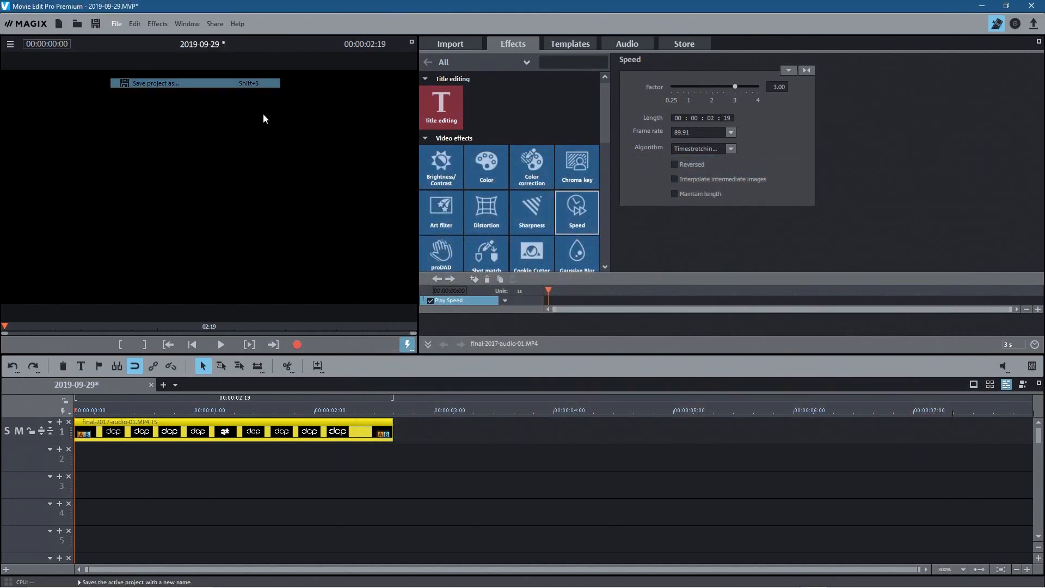
pyautogui.click(387, 244)
pyautogui.scroll(-1, 694, 314)
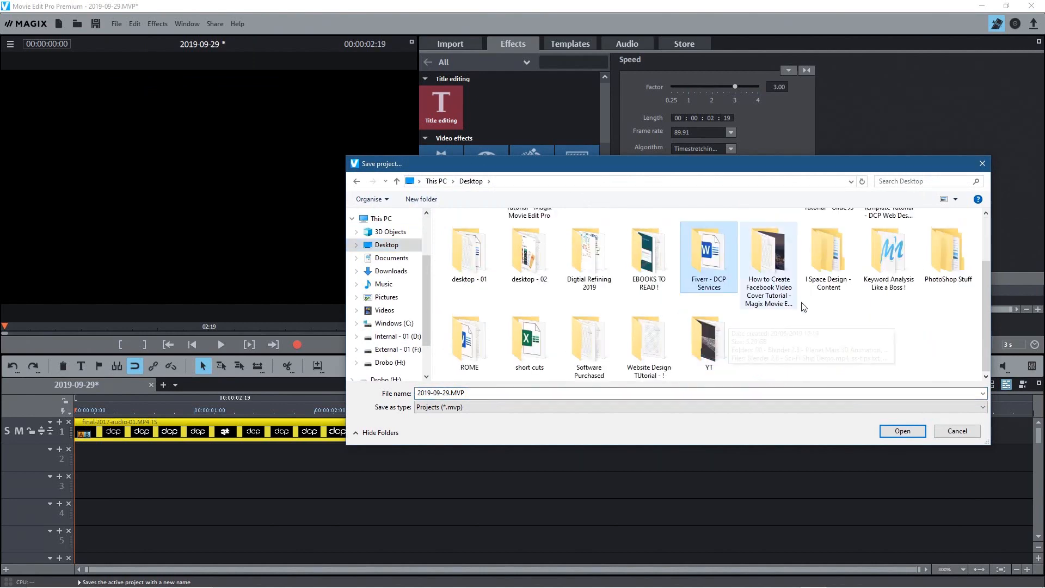
pyautogui.doubleClick(759, 266)
pyautogui.click(902, 431)
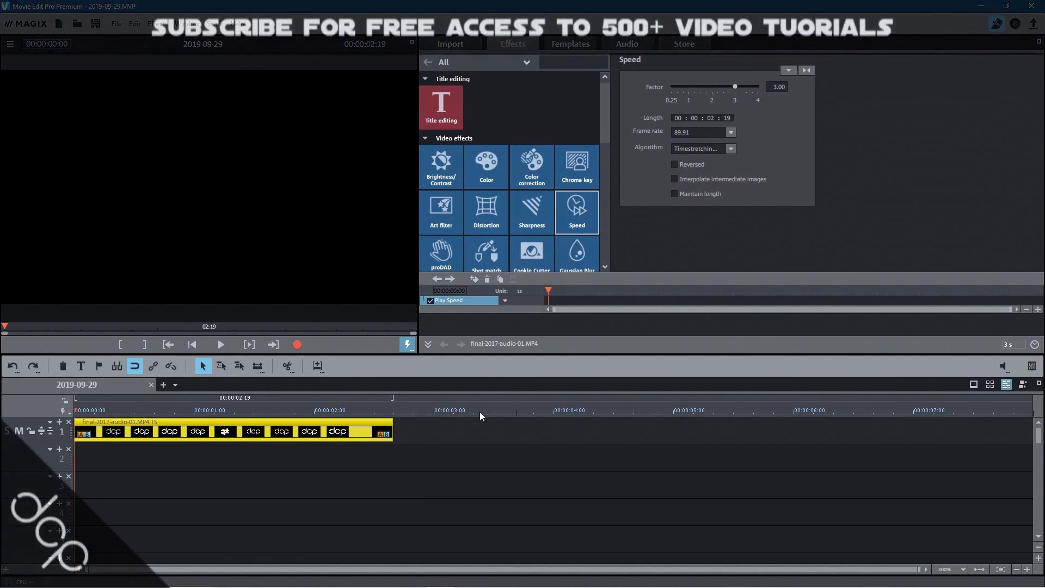
# Shrink the logo clip to a zoom of 77 with the Size/Position effect, using the frame at 00:00:01:18 as preview
pyautogui.click(246, 412)
pyautogui.moveTo(247, 414); pyautogui.dragTo(307, 427)
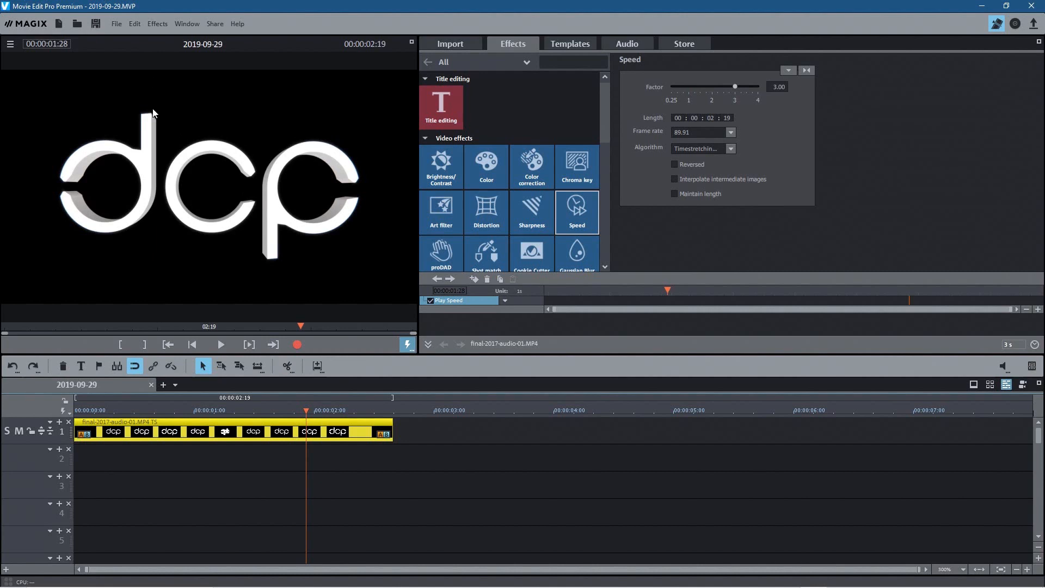
pyautogui.click(266, 411)
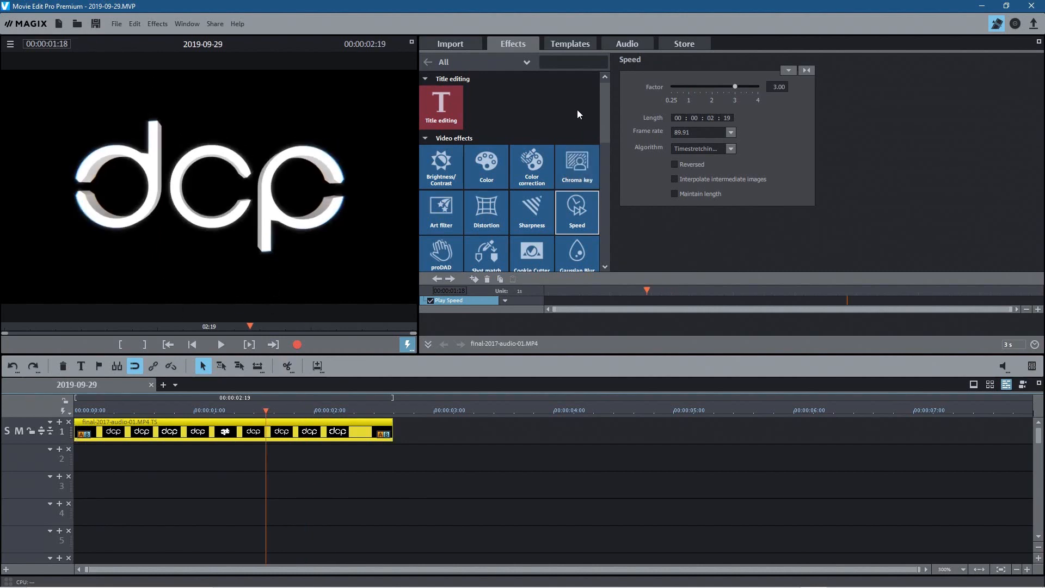
pyautogui.scroll(-3, 551, 180)
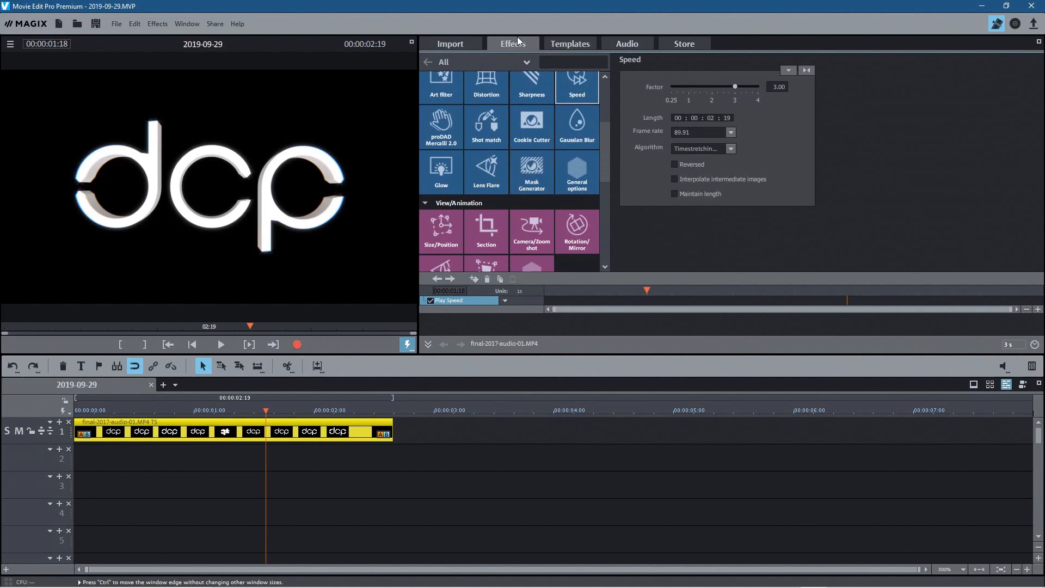
pyautogui.click(456, 225)
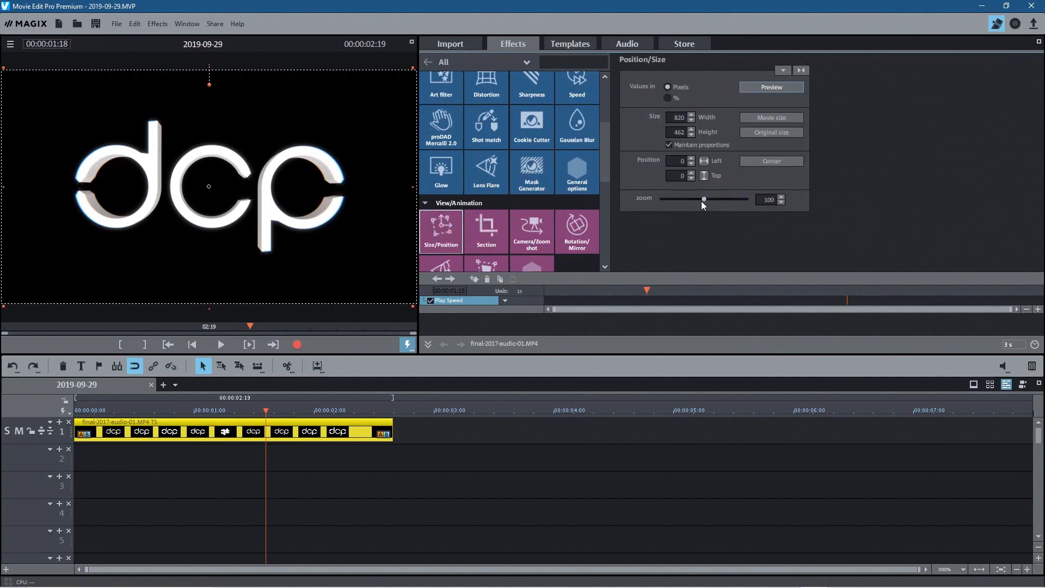
pyautogui.moveTo(699, 199); pyautogui.dragTo(693, 200)
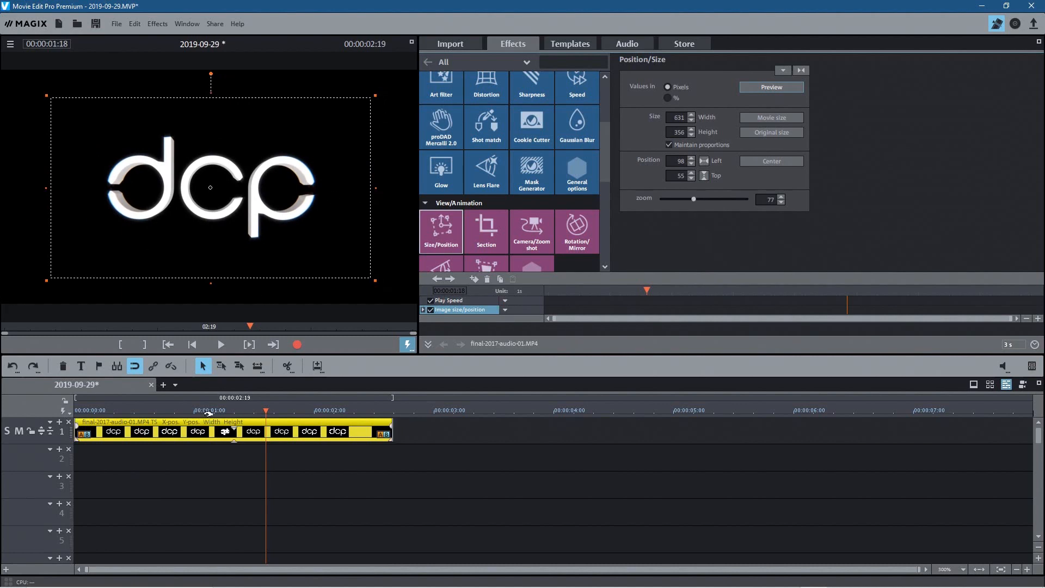
# Play the resized logo clip from the start of the movie, check the frame at 00:00:02:13 and widen the video monitor
pyautogui.click(168, 348)
pyautogui.click(221, 345)
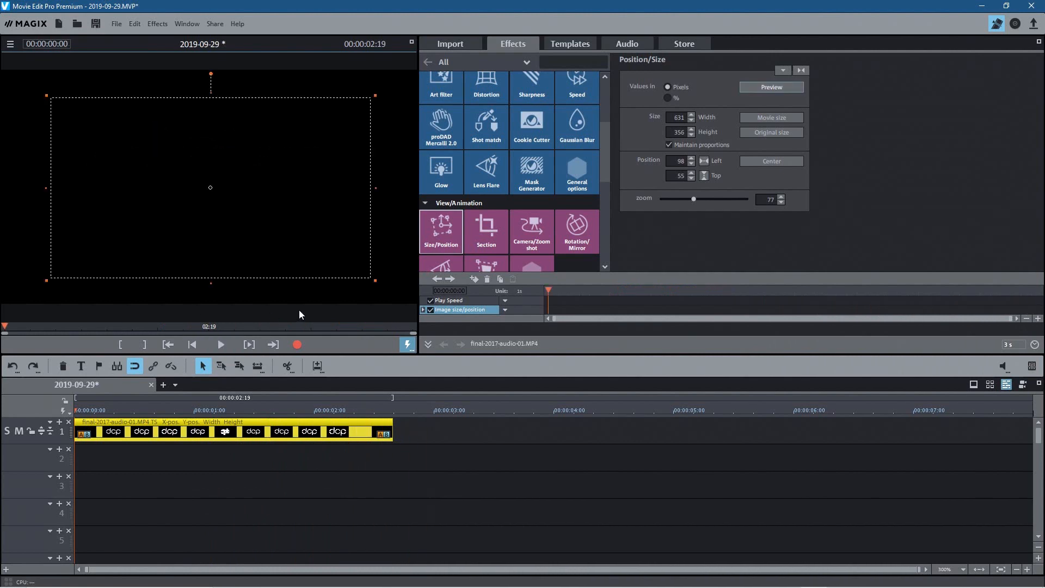
pyautogui.click(220, 343)
pyautogui.moveTo(342, 405); pyautogui.dragTo(366, 410)
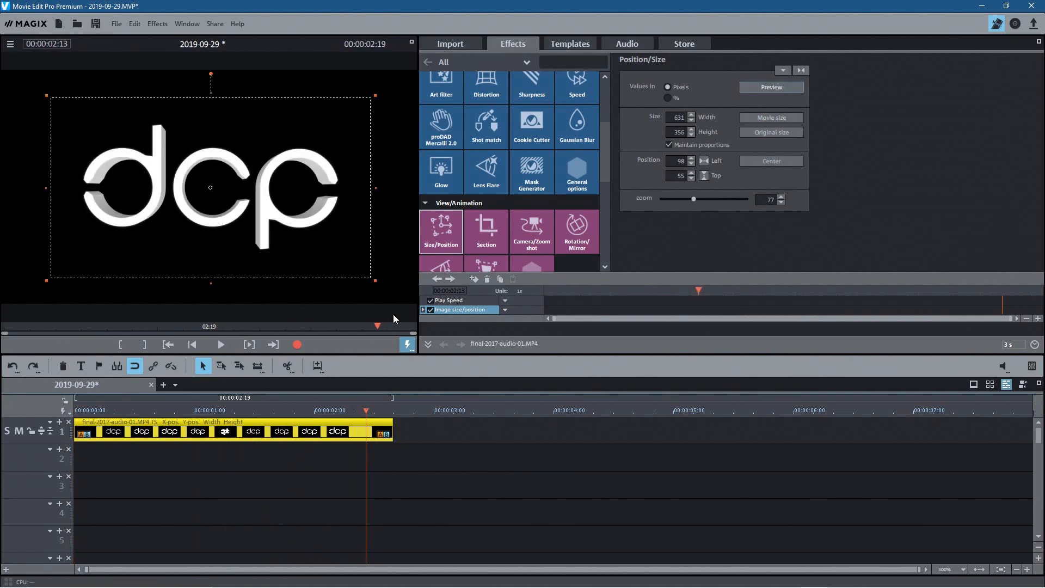
pyautogui.click(334, 471)
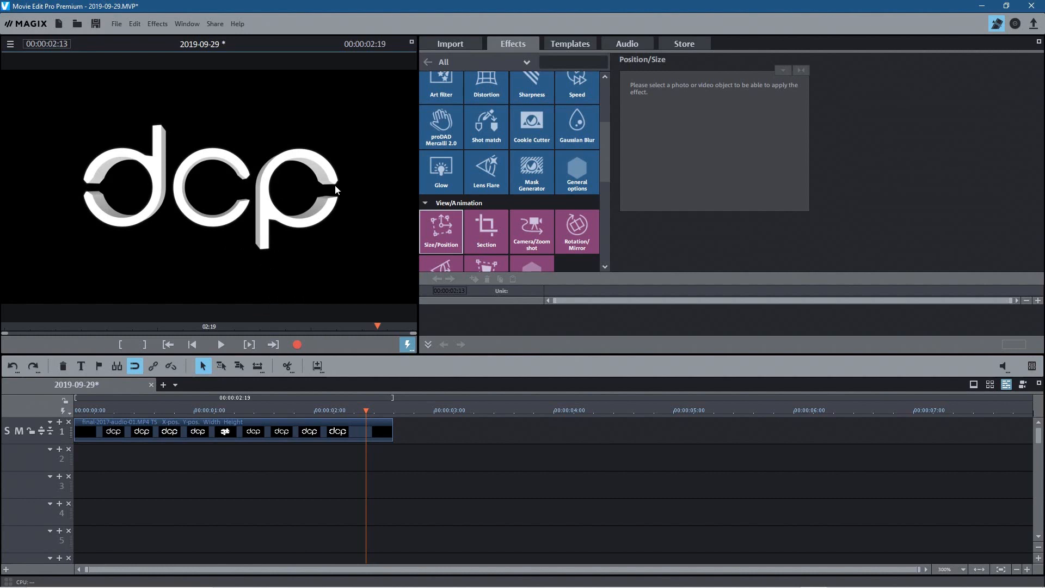
pyautogui.moveTo(415, 154); pyautogui.dragTo(482, 163)
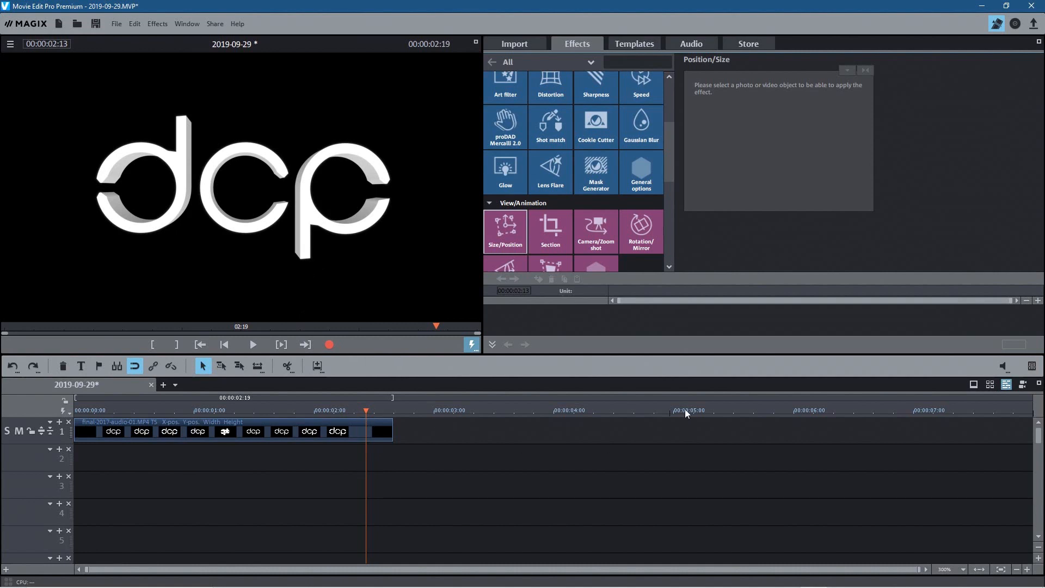
# Switch to the tutorial folder in File Explorer and place Lights - 13441 (4).mp4 after the logo clip on track 1 without adjusting the movie settings
pyautogui.hotkey('alt', 'Tab')
pyautogui.hotkey('alt', 'Tab')
pyautogui.hotkey('alt', 'Tab')
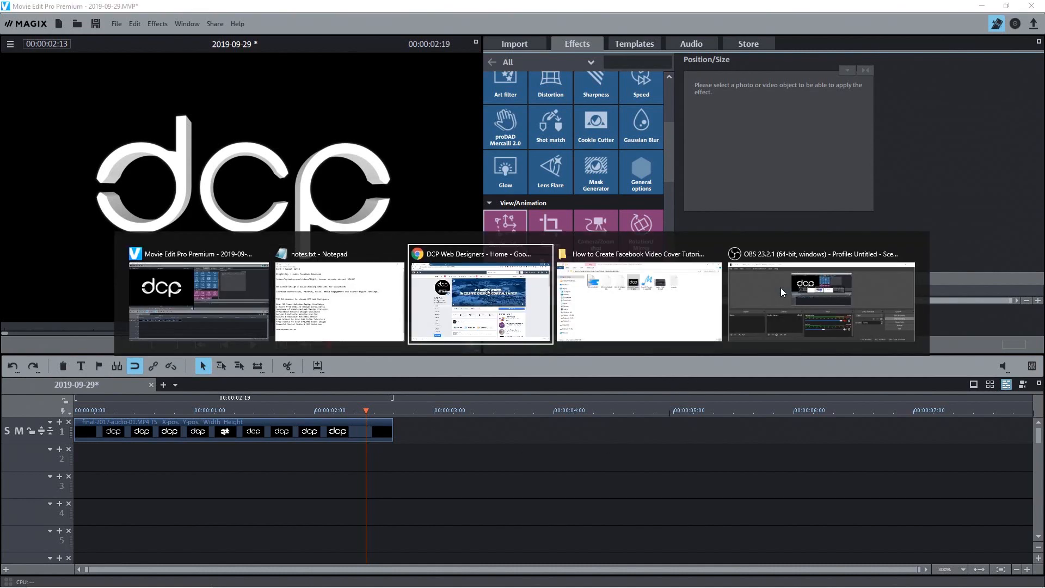
pyautogui.click(967, 188)
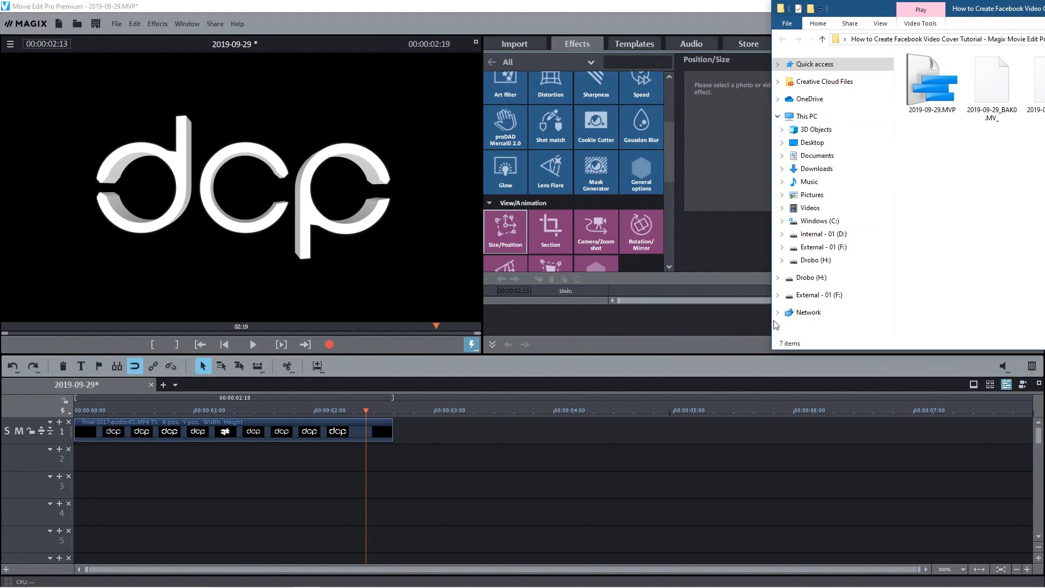
pyautogui.moveTo(772, 324); pyautogui.dragTo(1044, 320)
pyautogui.moveTo(1044, 108); pyautogui.dragTo(868, 29)
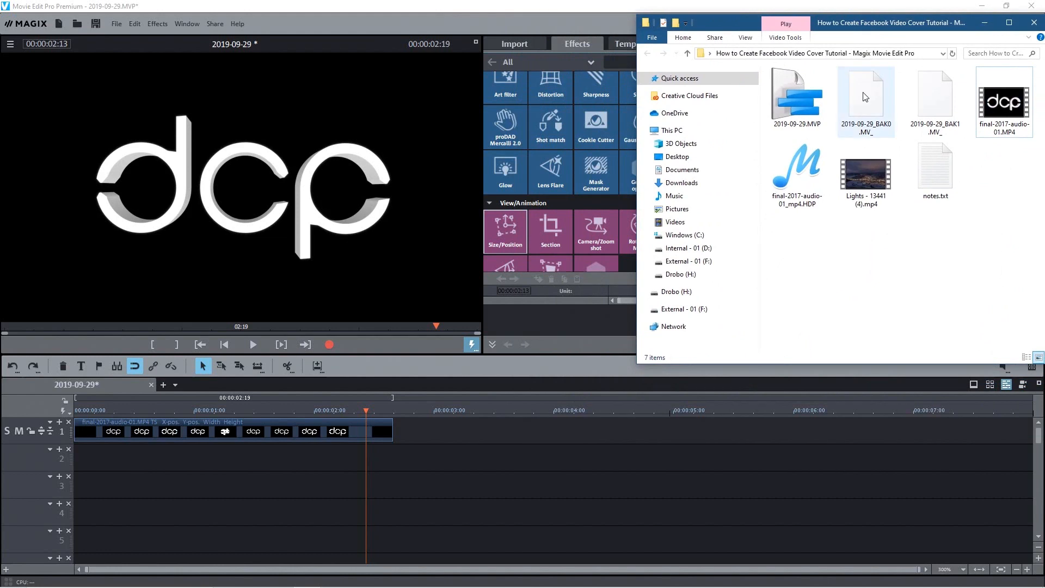
pyautogui.moveTo(865, 174); pyautogui.dragTo(442, 440)
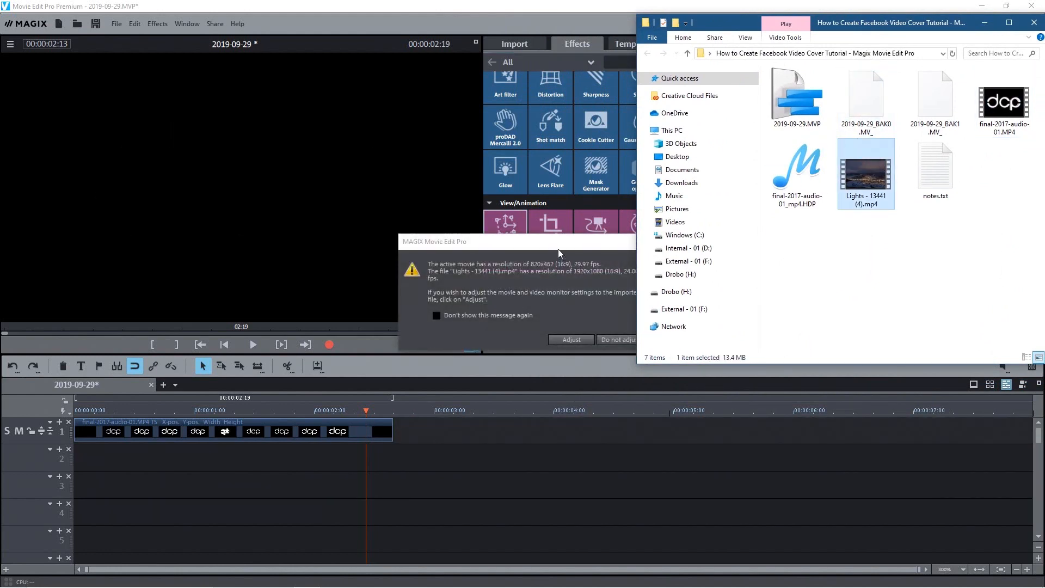
pyautogui.click(557, 249)
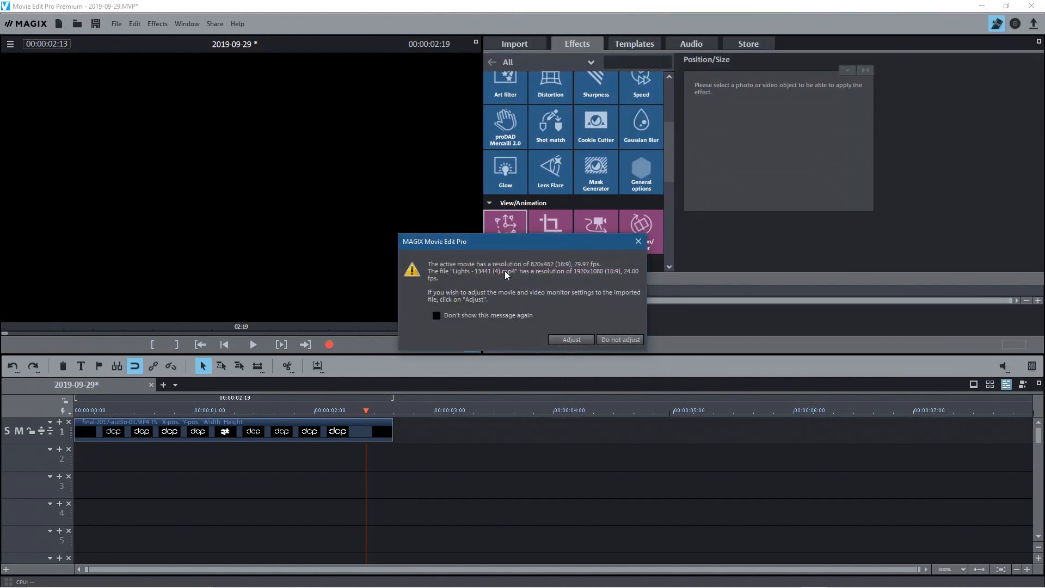
pyautogui.click(619, 339)
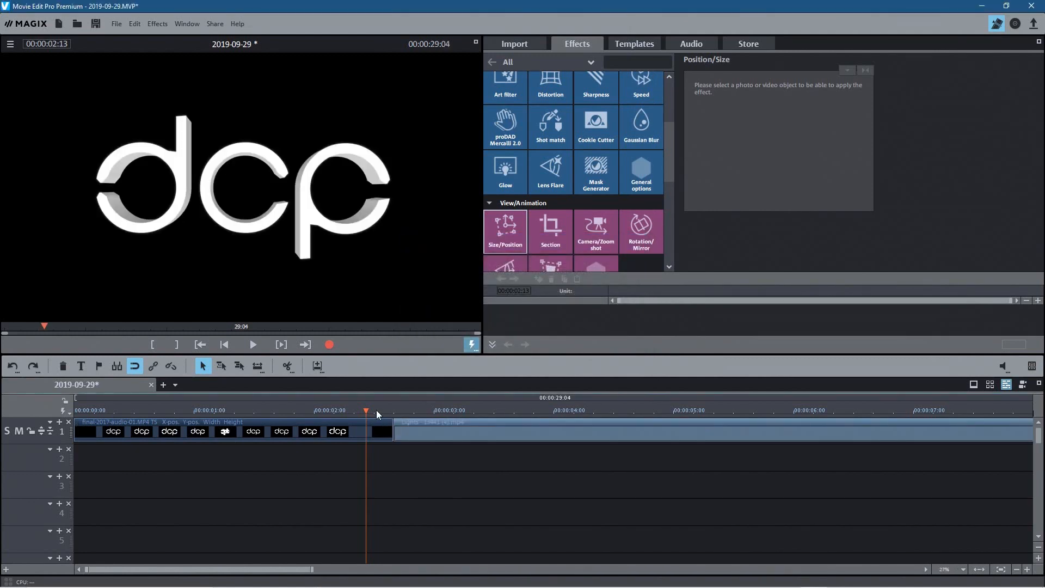
# Save the project and check the background clip's frames at 00:00:03:04 and 00:00:03:29
pyautogui.moveTo(368, 409); pyautogui.dragTo(446, 426)
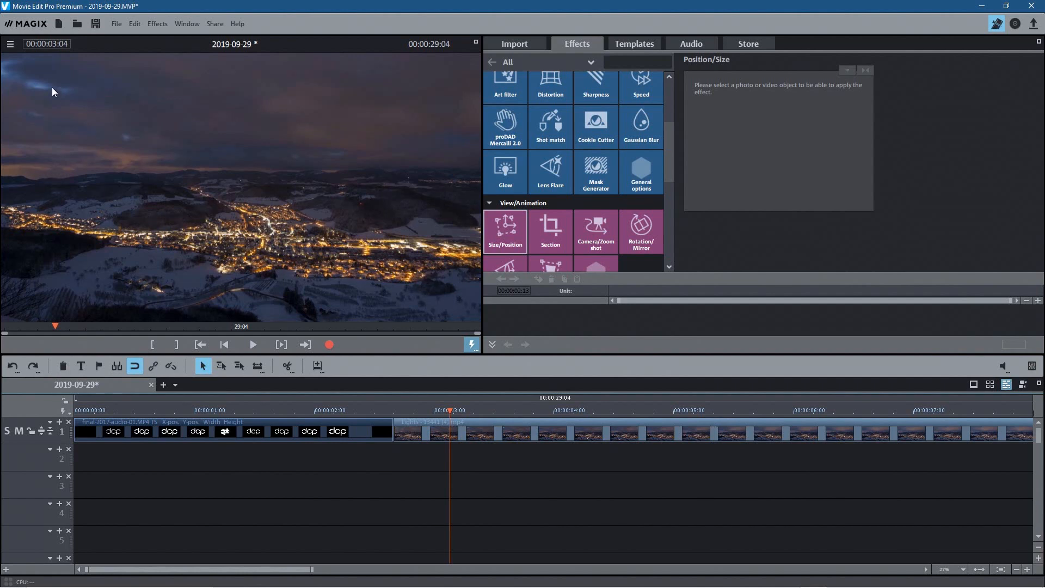
pyautogui.click(96, 23)
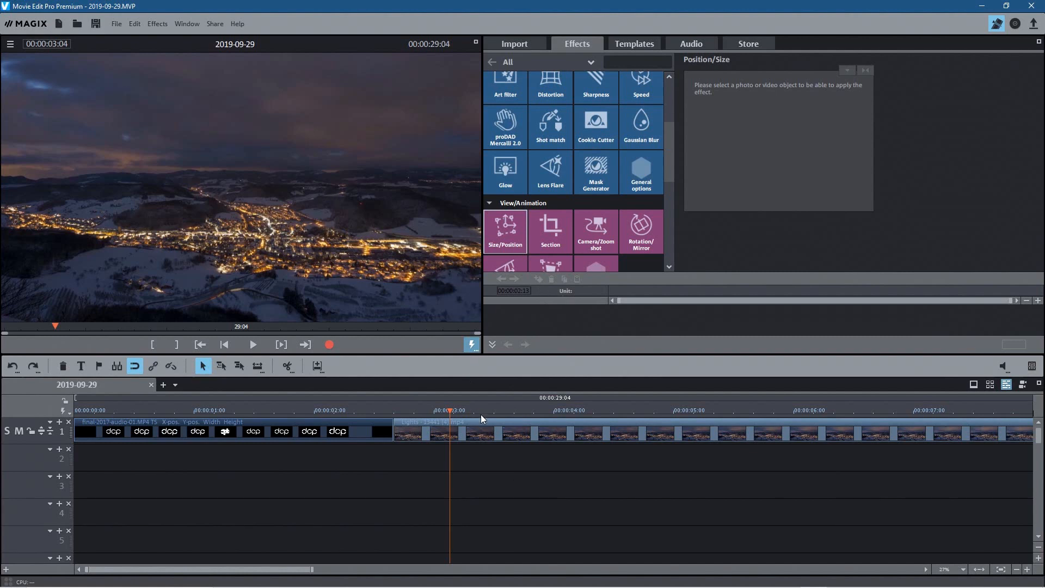
pyautogui.moveTo(441, 413); pyautogui.dragTo(549, 413)
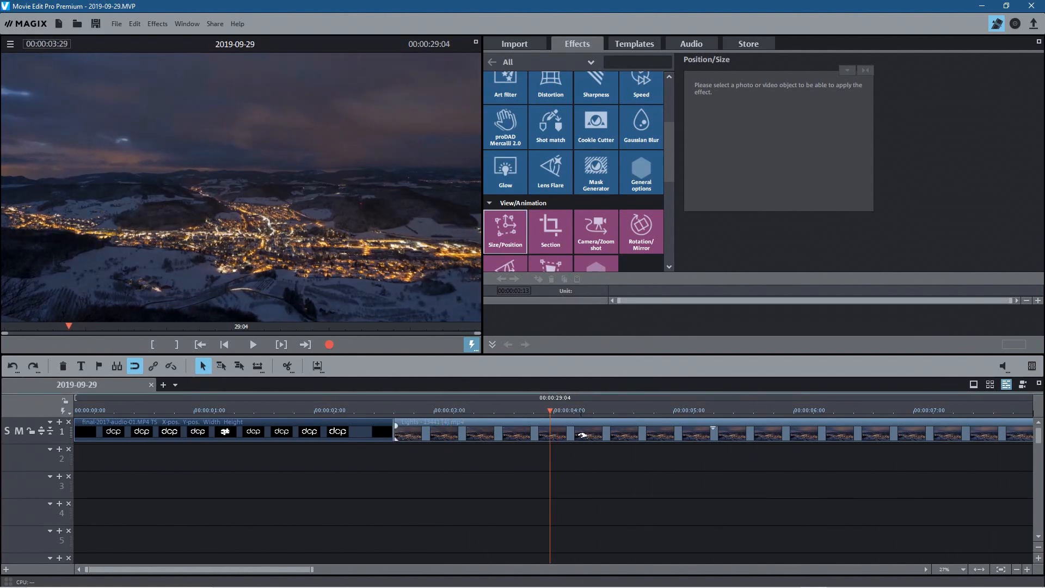
pyautogui.scroll(-2, 582, 435)
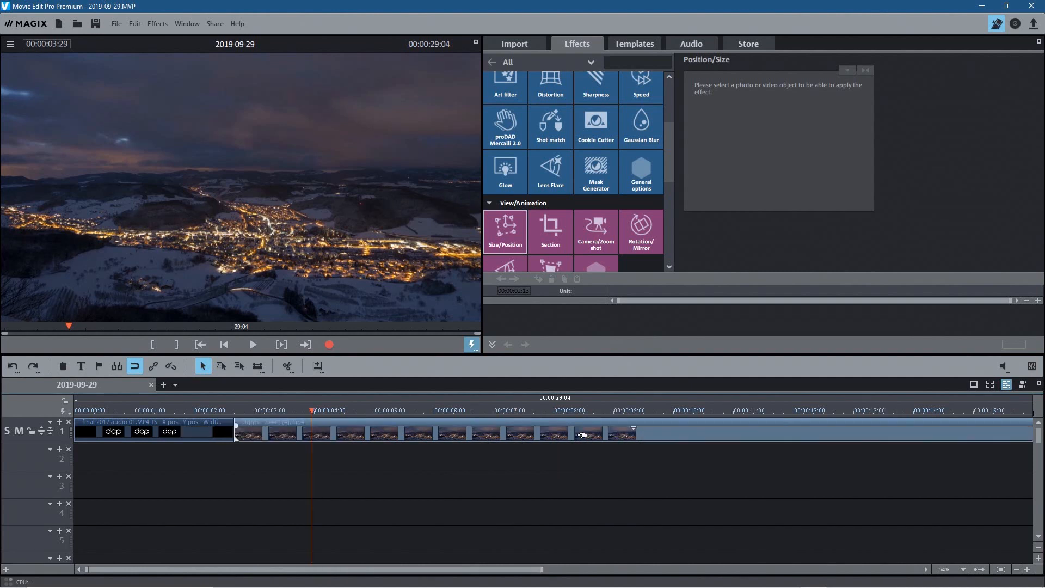
pyautogui.scroll(1, 581, 435)
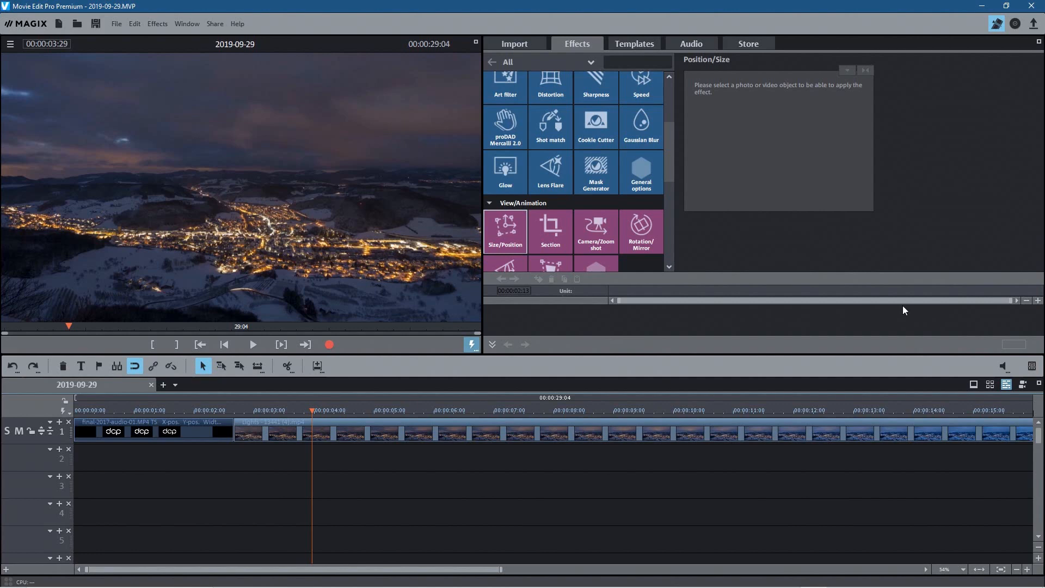
# Preview the Dynamic titles templates Gentle Breeze, Rain of Letters and Smooth Wave
pyautogui.click(646, 45)
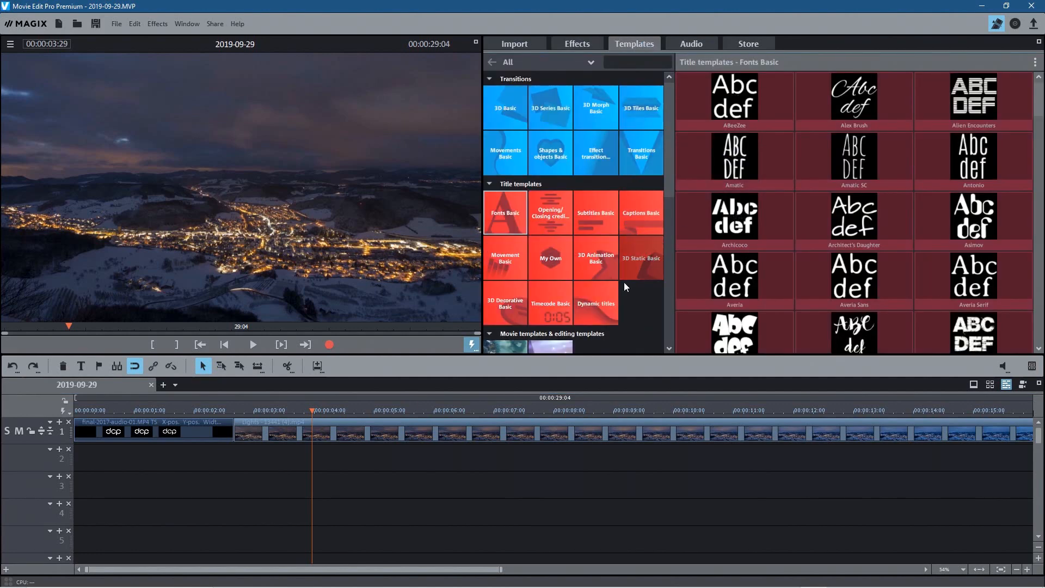
pyautogui.click(597, 309)
pyautogui.moveTo(974, 158)
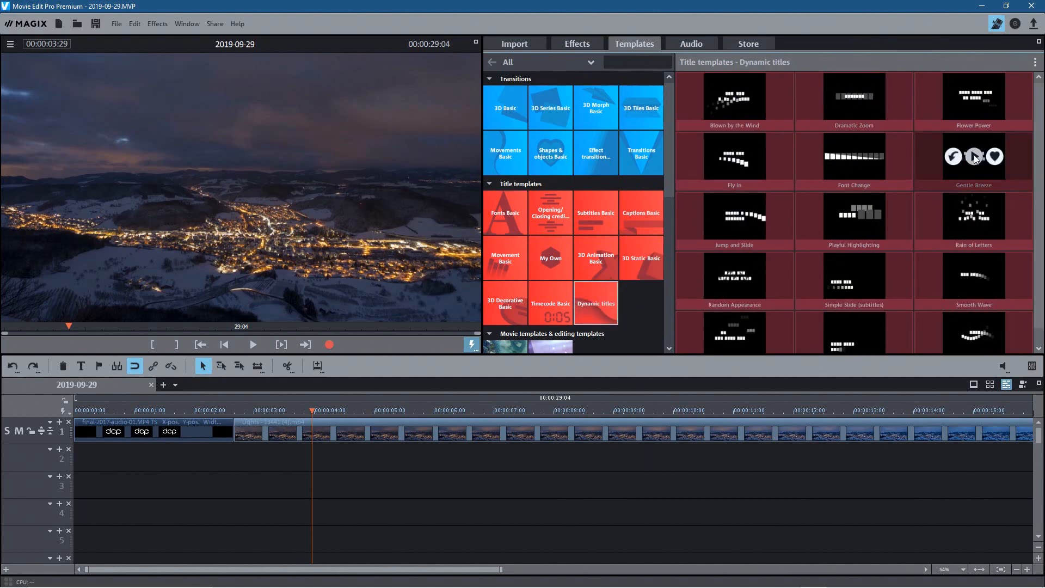
pyautogui.click(975, 158)
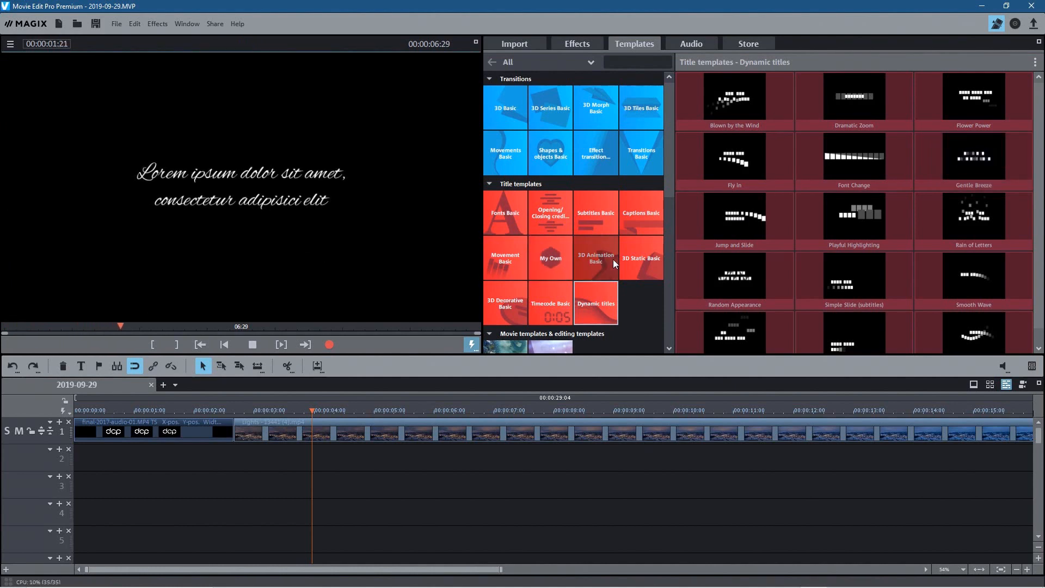
pyautogui.moveTo(926, 213)
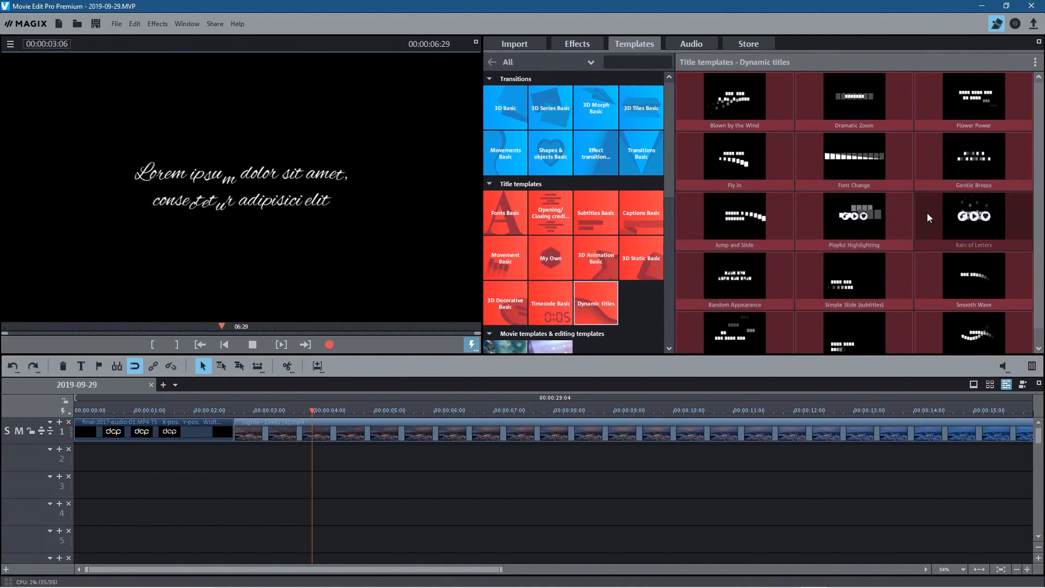
pyautogui.click(973, 216)
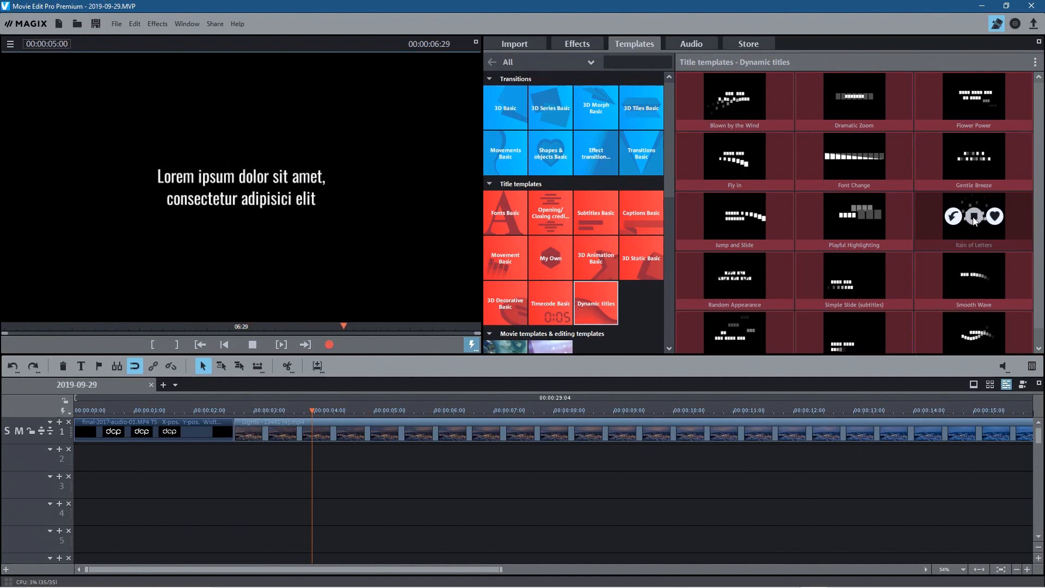
pyautogui.click(973, 277)
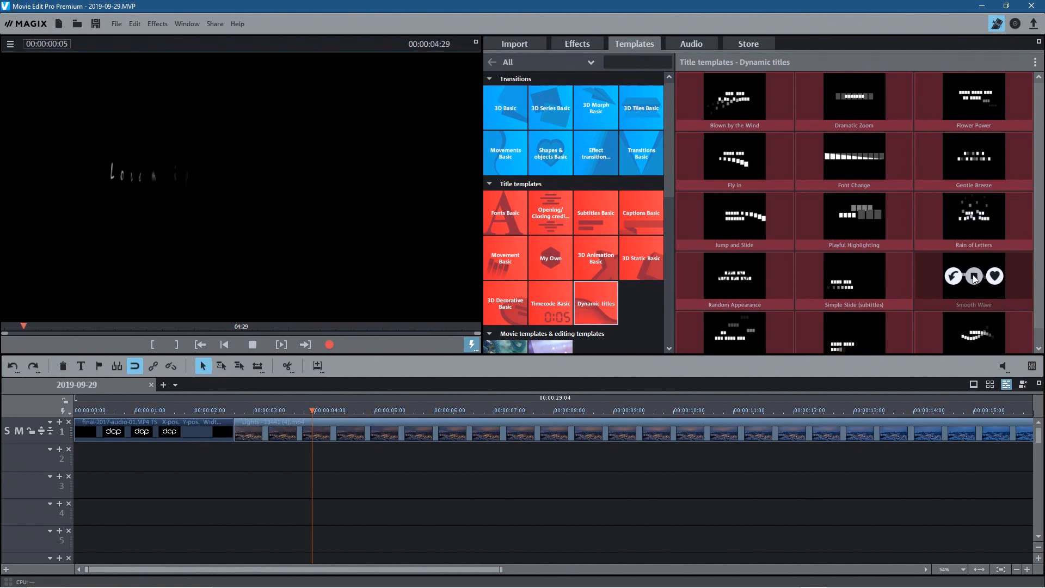
pyautogui.click(977, 219)
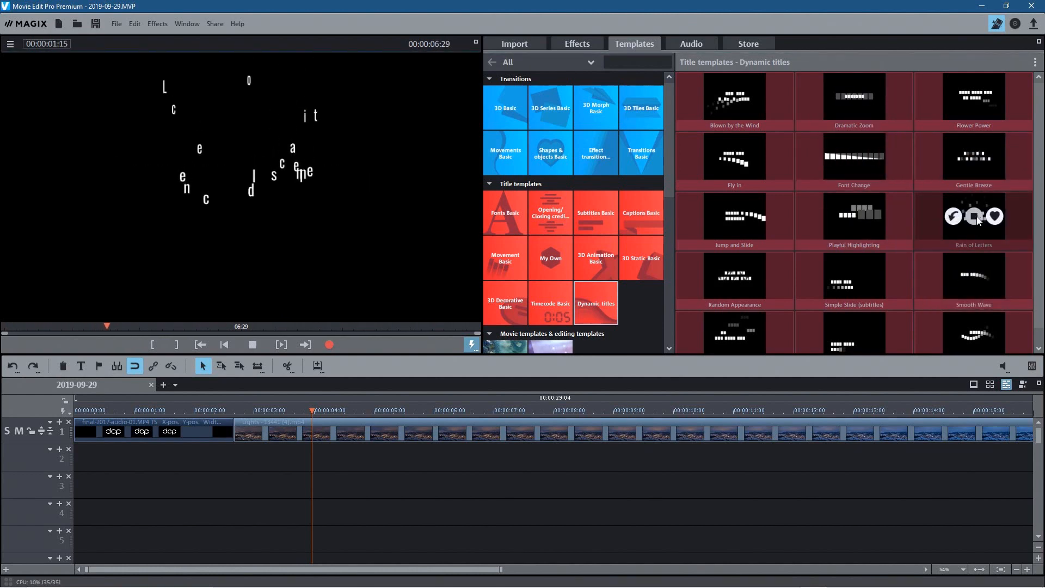
# Place the Rain of Letters title on track 2, starting together with the background clip, and save the project
pyautogui.moveTo(945, 205); pyautogui.dragTo(282, 458)
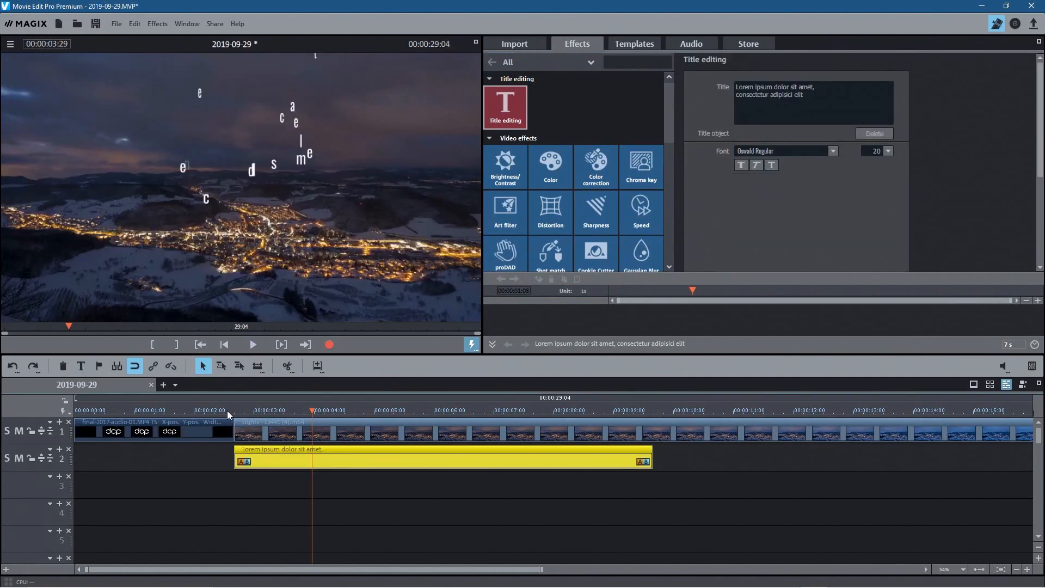
pyautogui.click(302, 412)
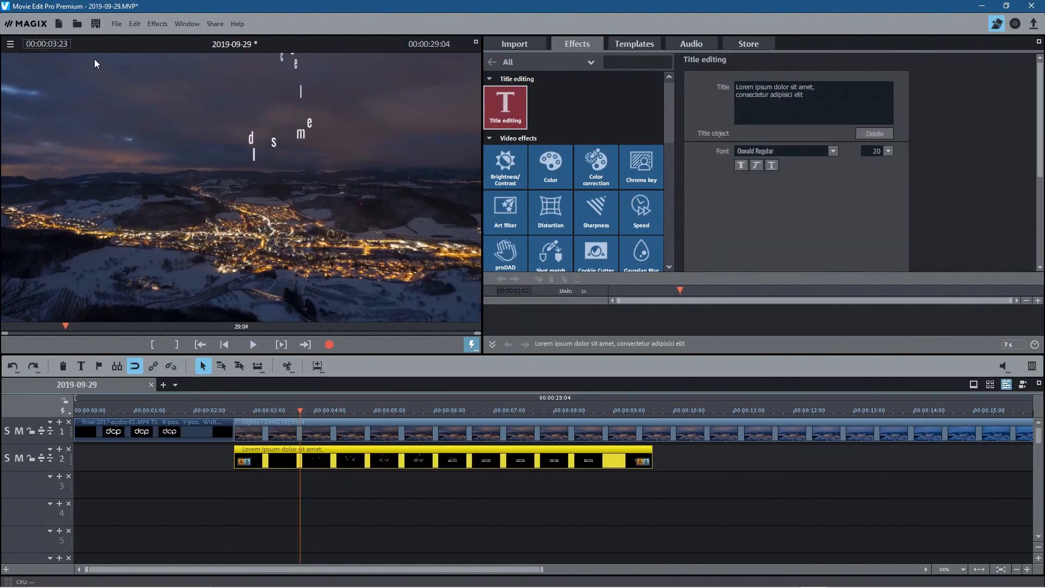
pyautogui.click(96, 24)
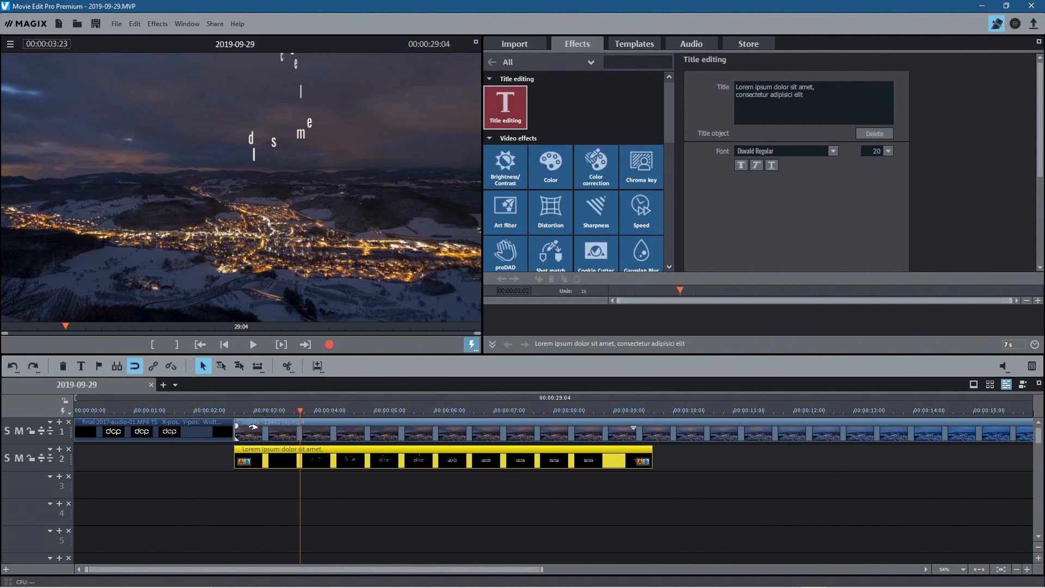
# Review the falling-letters animation of the title on track 2 over the background clip up to 00:00:05:24
pyautogui.click(208, 463)
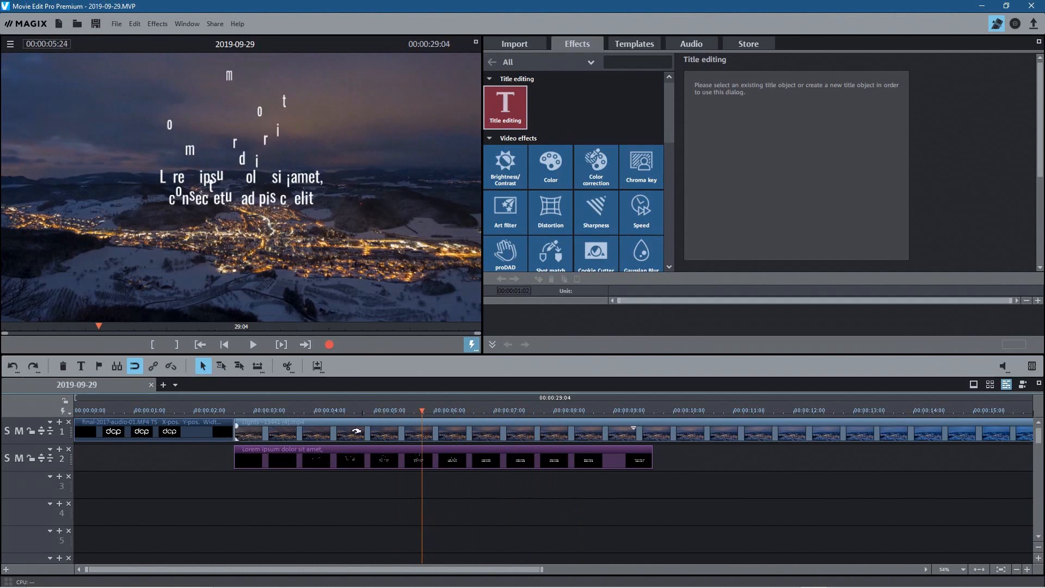
pyautogui.moveTo(423, 410); pyautogui.dragTo(318, 409)
pyautogui.click(298, 457)
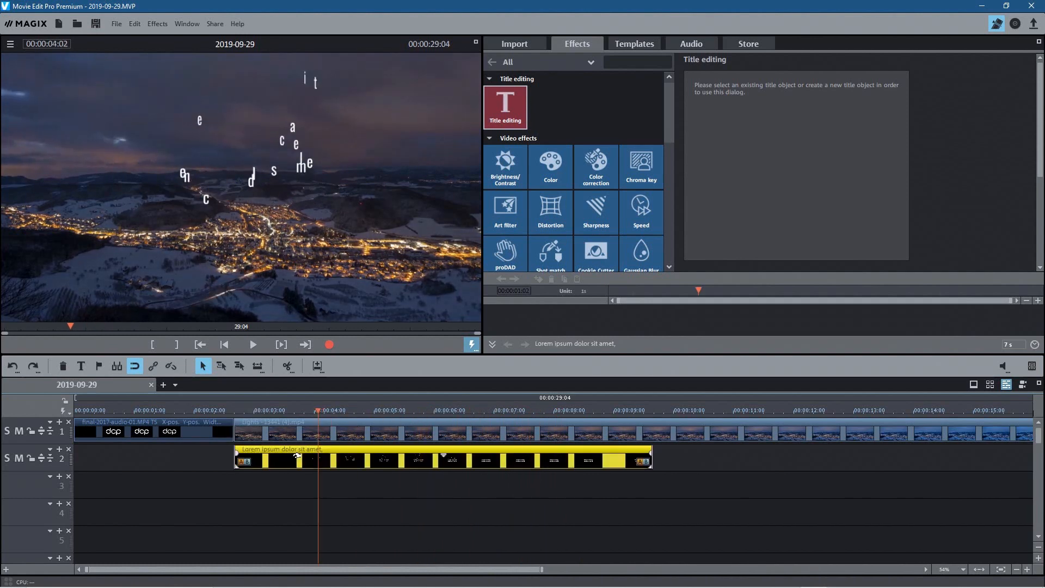
pyautogui.moveTo(318, 411)
pyautogui.mouseDown()
pyautogui.moveTo(154, 411)
pyautogui.moveTo(510, 412)
pyautogui.moveTo(335, 424)
pyautogui.moveTo(249, 422)
pyautogui.moveTo(608, 418)
pyautogui.moveTo(215, 409)
pyautogui.moveTo(324, 408)
pyautogui.mouseUp()
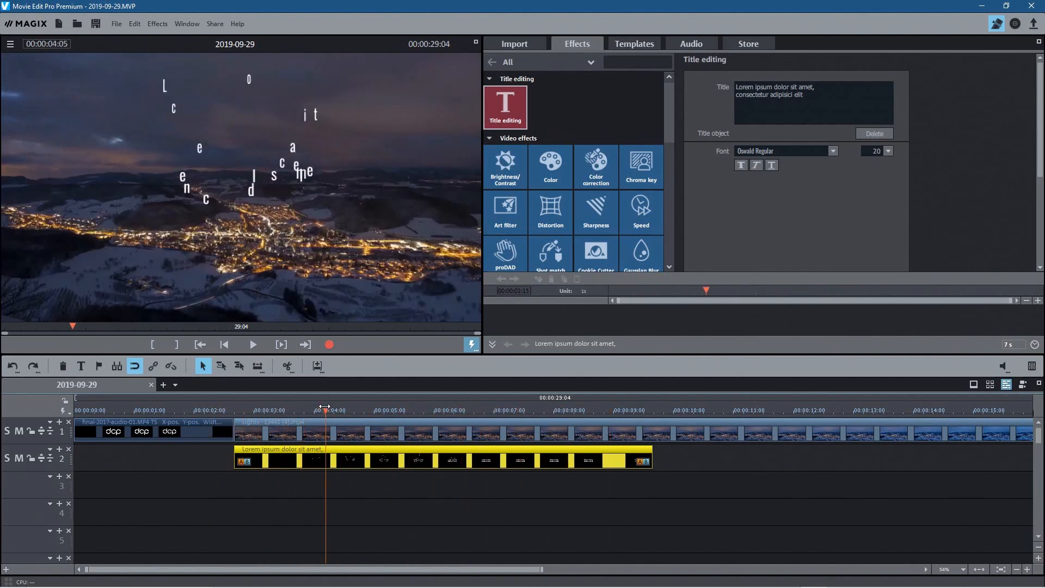
# Replace the placeholder text of the title on track 2 with "We custom design & build amazing websites for businesses."
pyautogui.click(322, 475)
pyautogui.click(319, 462)
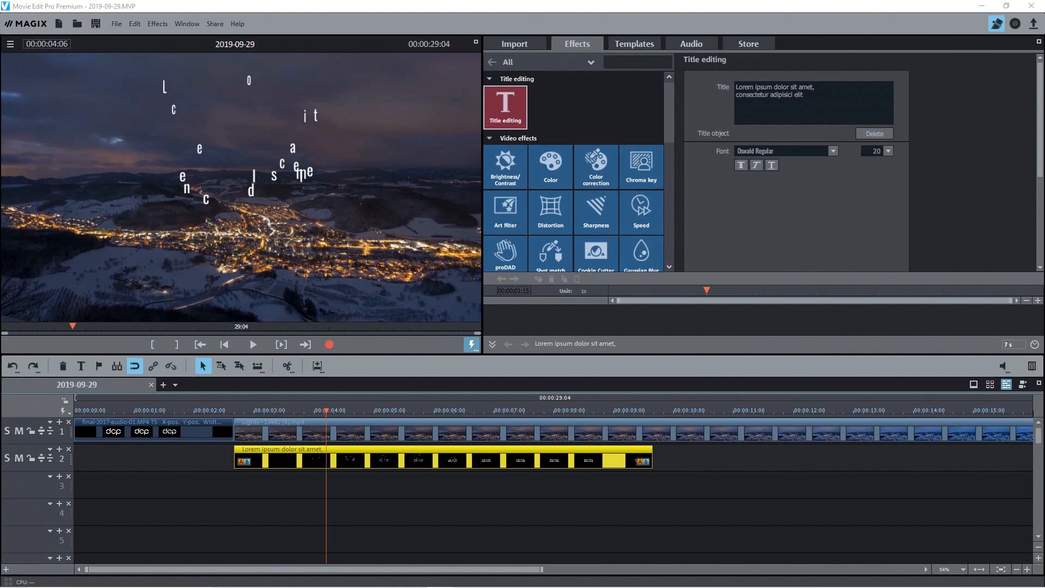
pyautogui.click(782, 87)
pyautogui.hotkey('ctrl', 'a')
pyautogui.write('We custom design & build amazing websites for businesses.')
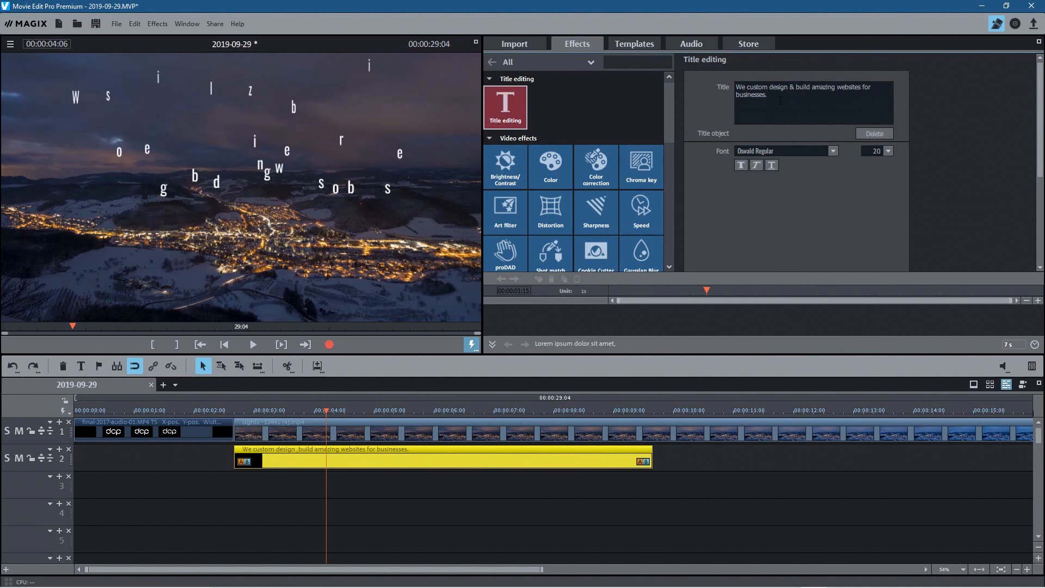
# Break the title text into two lines after "build", using the frame at 00:00:06:28 as preview
pyautogui.moveTo(326, 409); pyautogui.dragTo(489, 417)
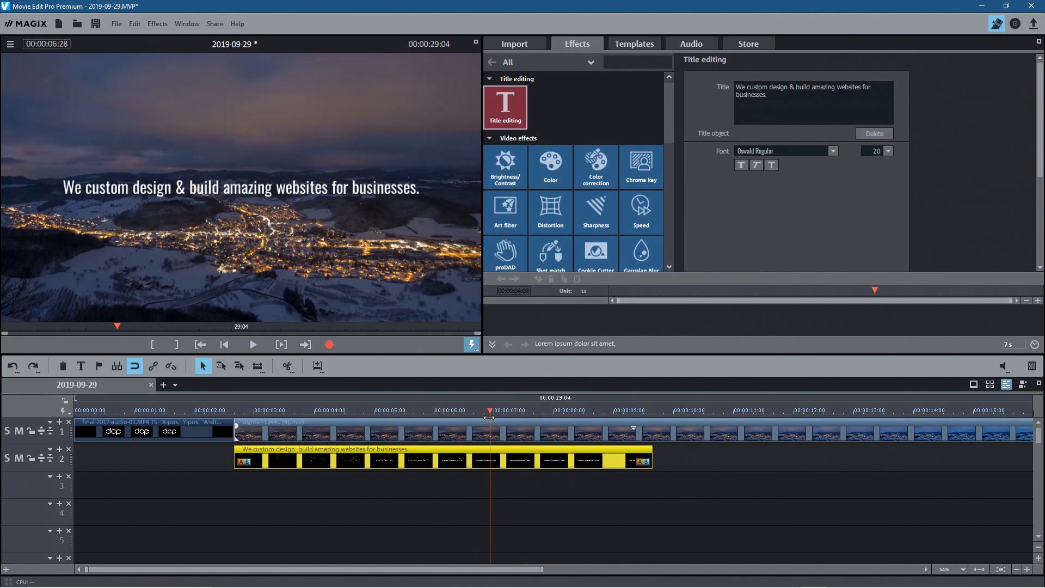
pyautogui.click(811, 88)
pyautogui.press('Delete')
pyautogui.press('Return')
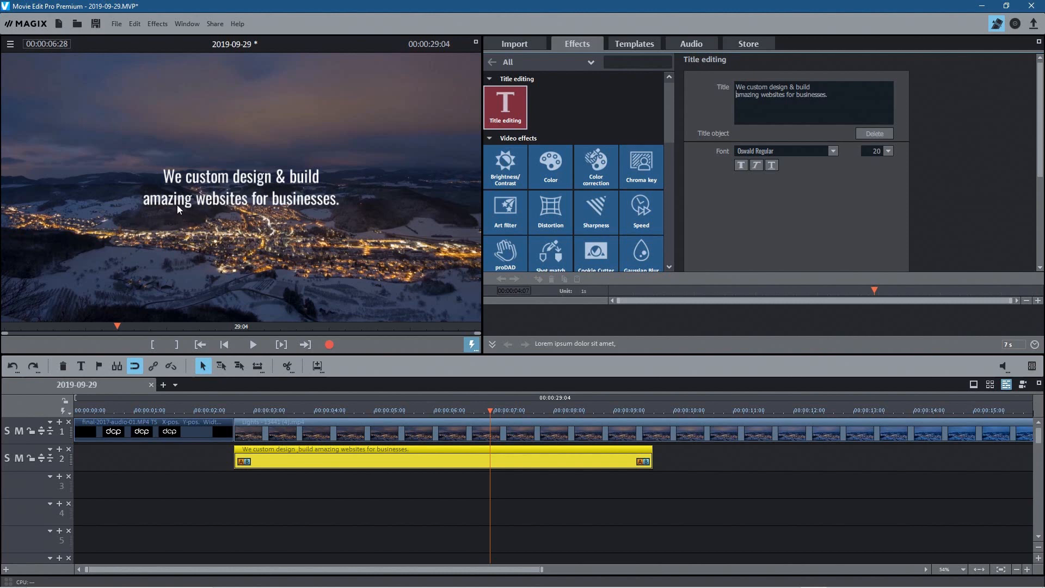
# Try the Ethnocentric font on the title text over the background clip
pyautogui.moveTo(778, 153); pyautogui.dragTo(684, 147)
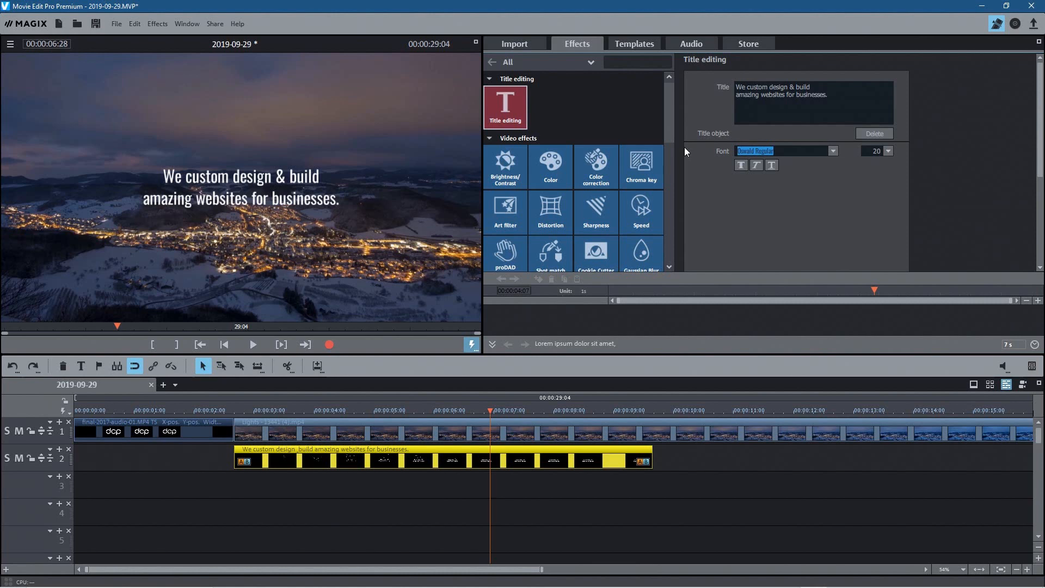
pyautogui.click(832, 152)
pyautogui.scroll(-10, 825, 192)
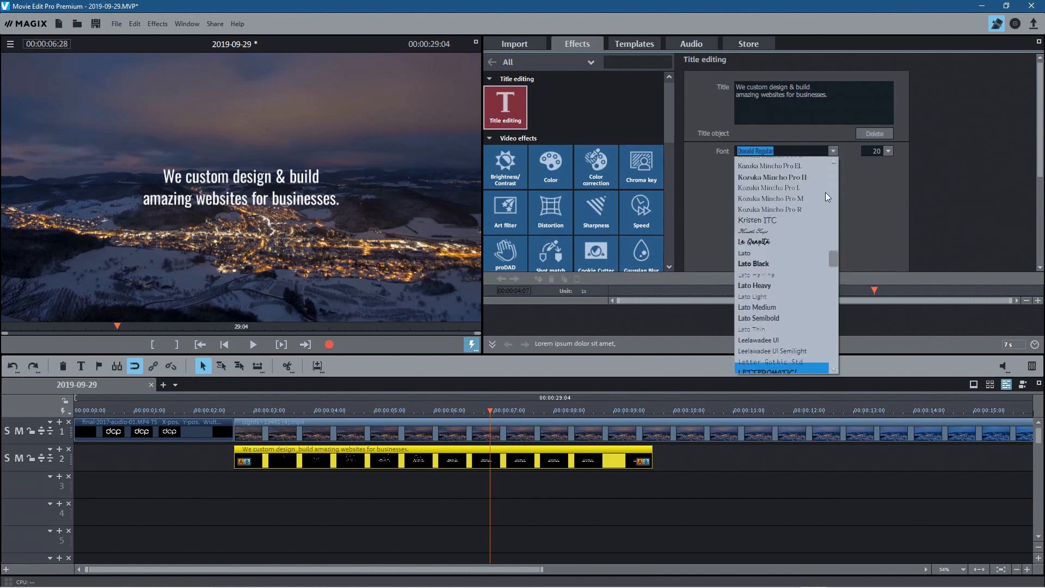
pyautogui.moveTo(837, 295); pyautogui.dragTo(821, 225)
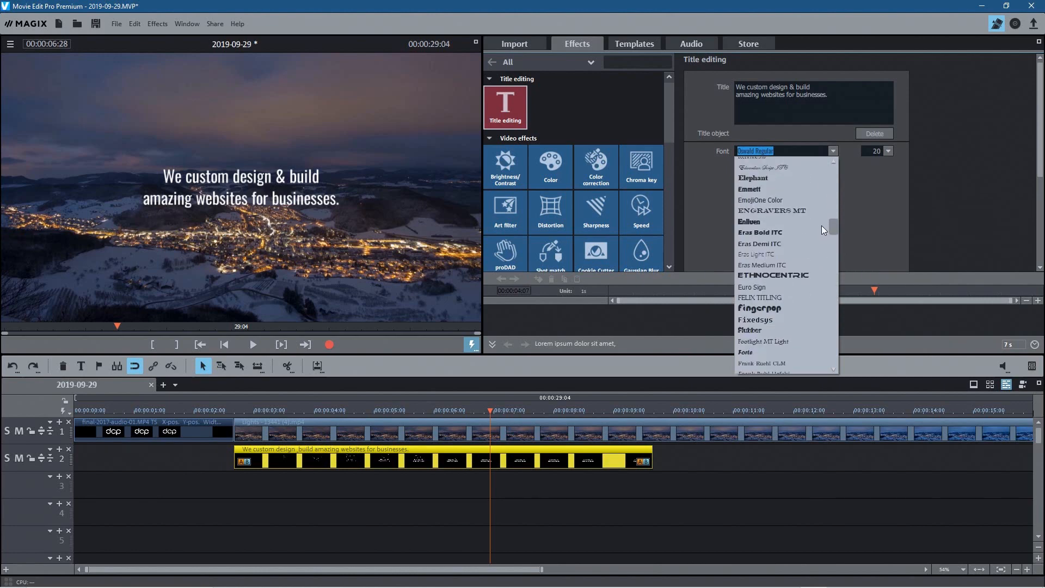
pyautogui.click(785, 275)
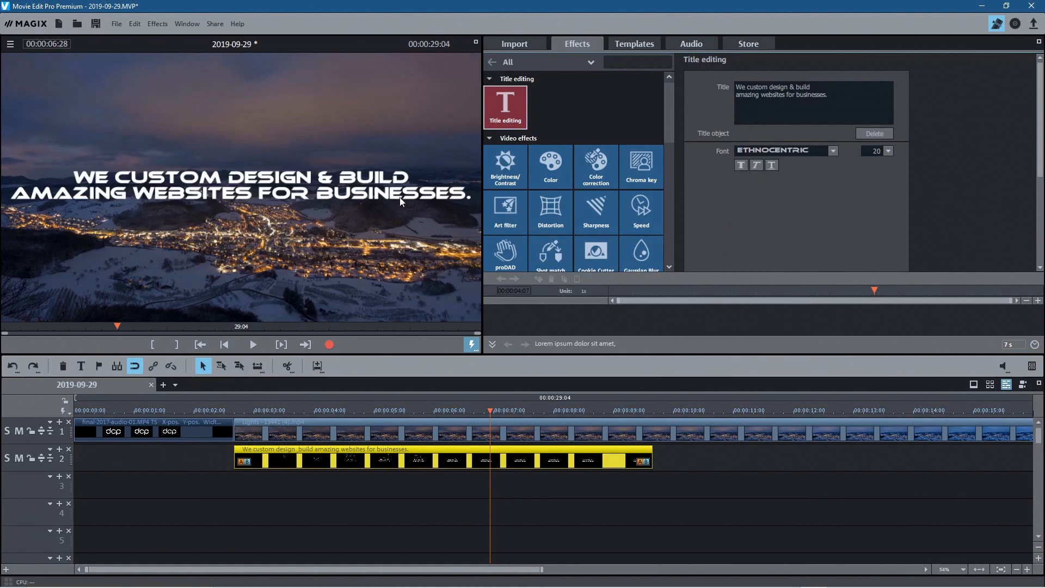
# Set the title text's font to Distant Galaxy
pyautogui.click(831, 150)
pyautogui.click(837, 174)
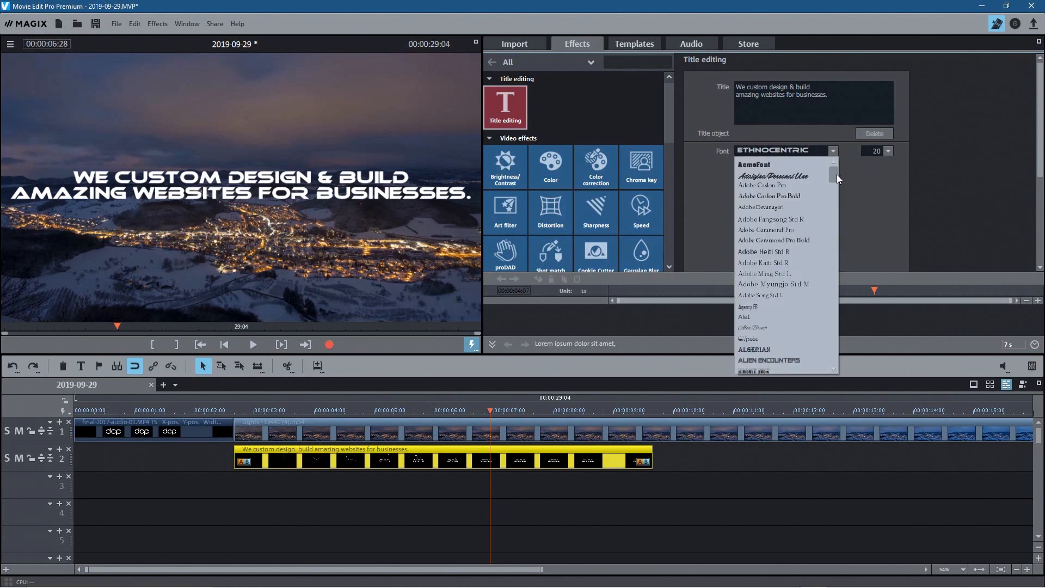
pyautogui.moveTo(835, 174); pyautogui.dragTo(825, 217)
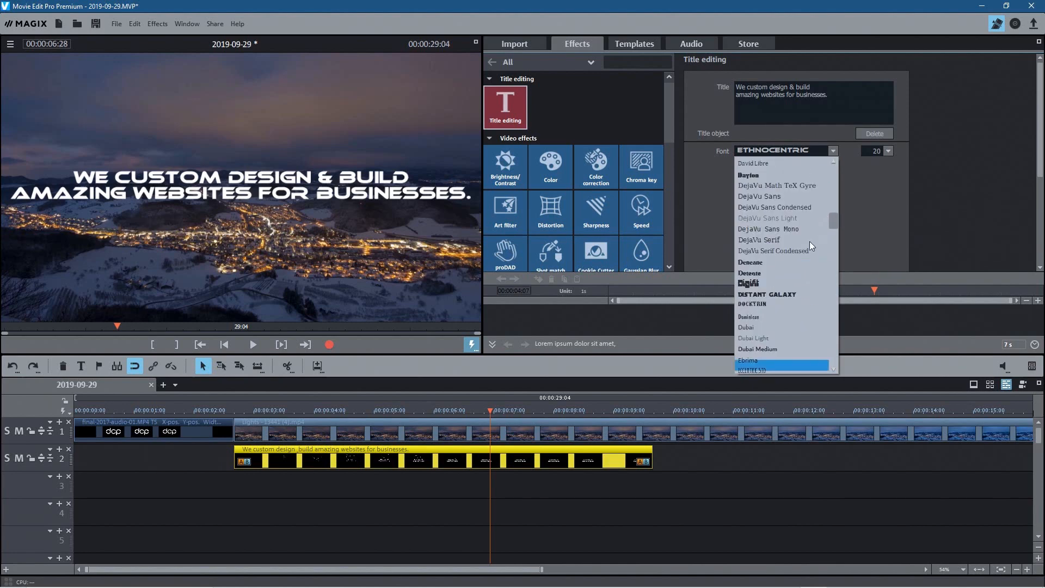
pyautogui.click(756, 295)
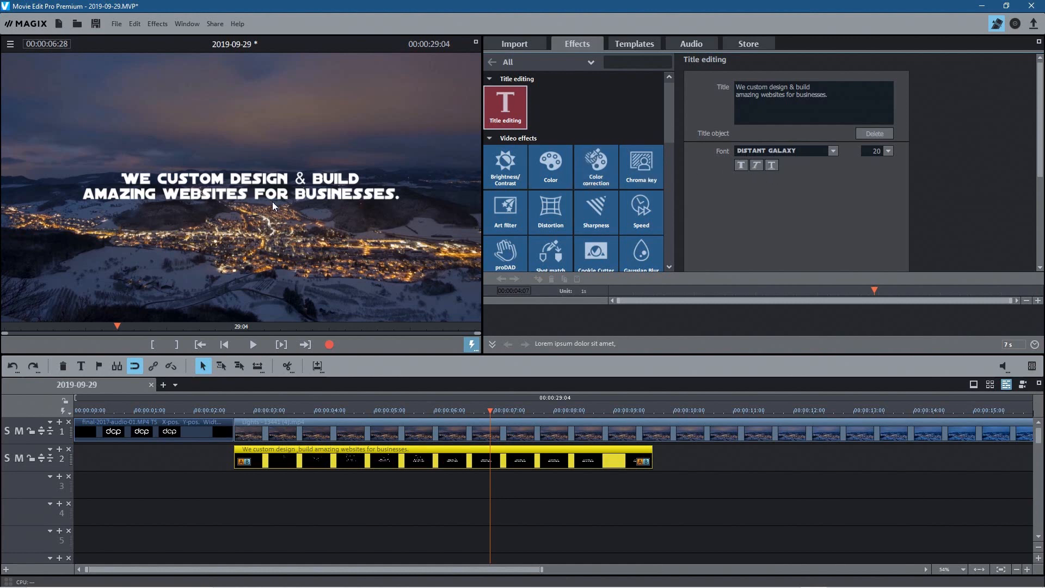
# Set the title's font size to 26 so both lines fit the picture, using the frame at 00:00:09:15 as preview
pyautogui.moveTo(498, 413); pyautogui.dragTo(643, 410)
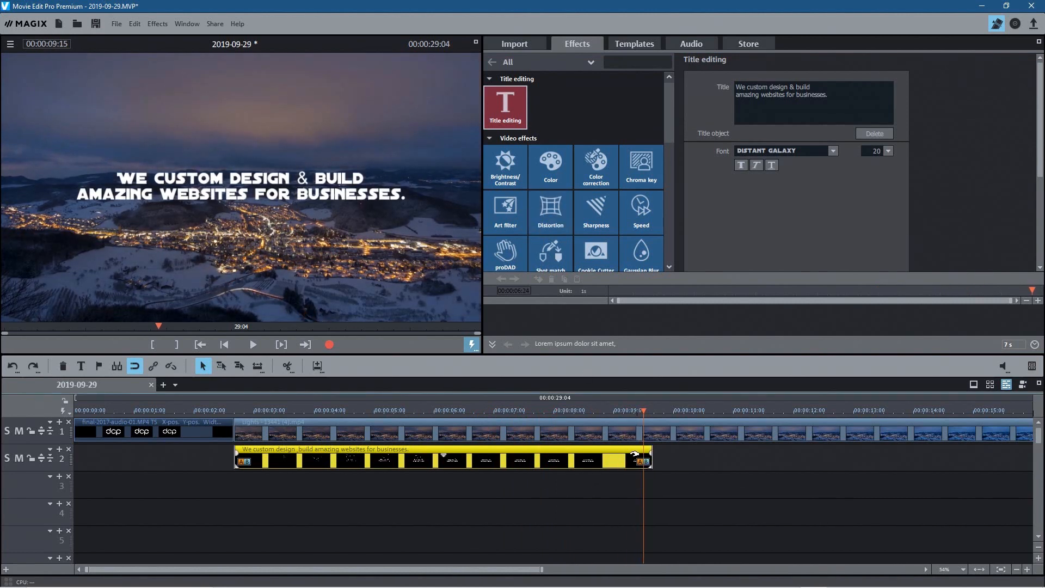
pyautogui.moveTo(327, 410); pyautogui.dragTo(654, 449)
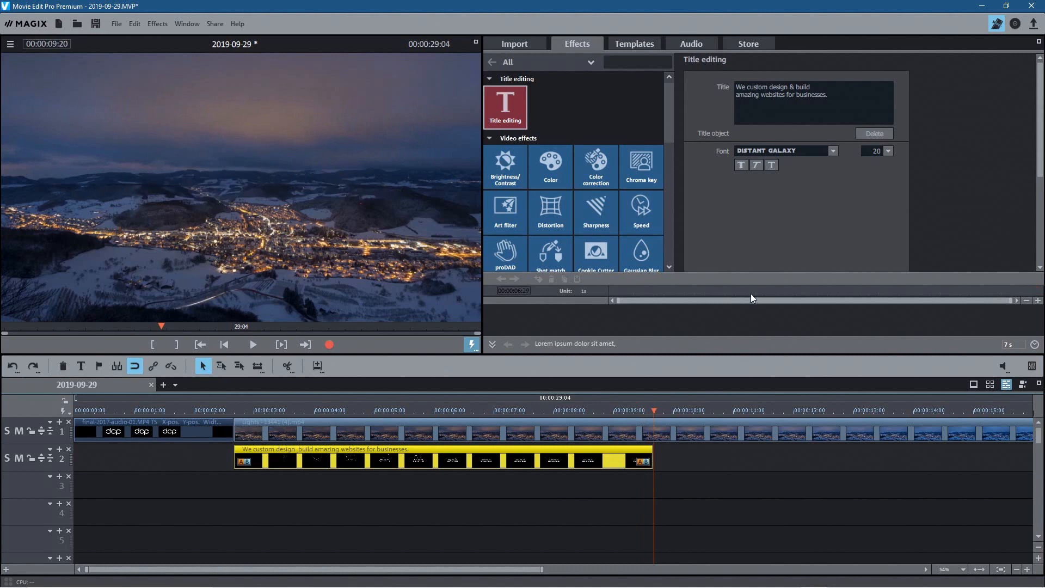
pyautogui.click(656, 418)
pyautogui.moveTo(647, 411); pyautogui.dragTo(642, 411)
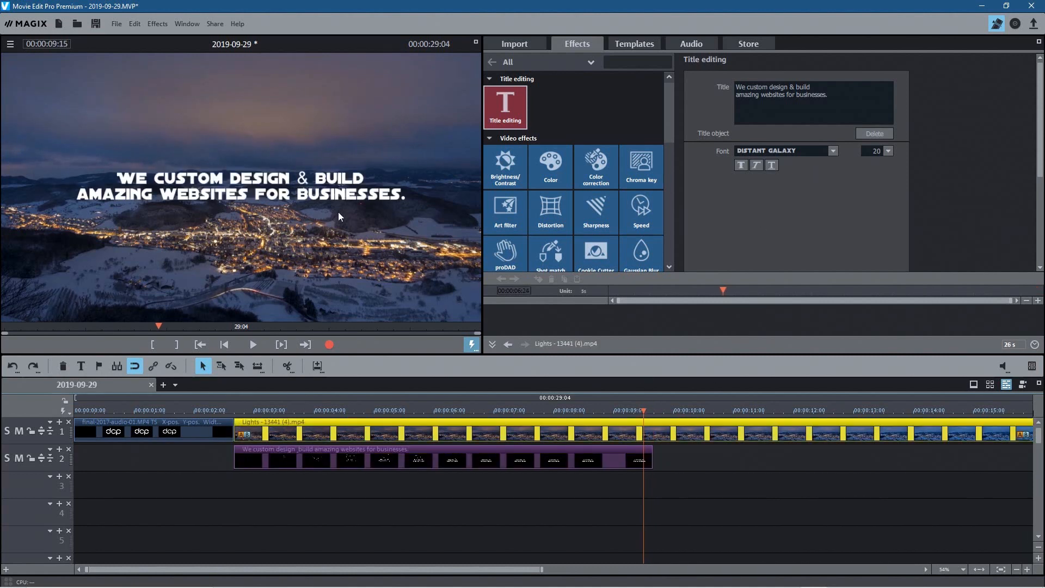
pyautogui.click(875, 151)
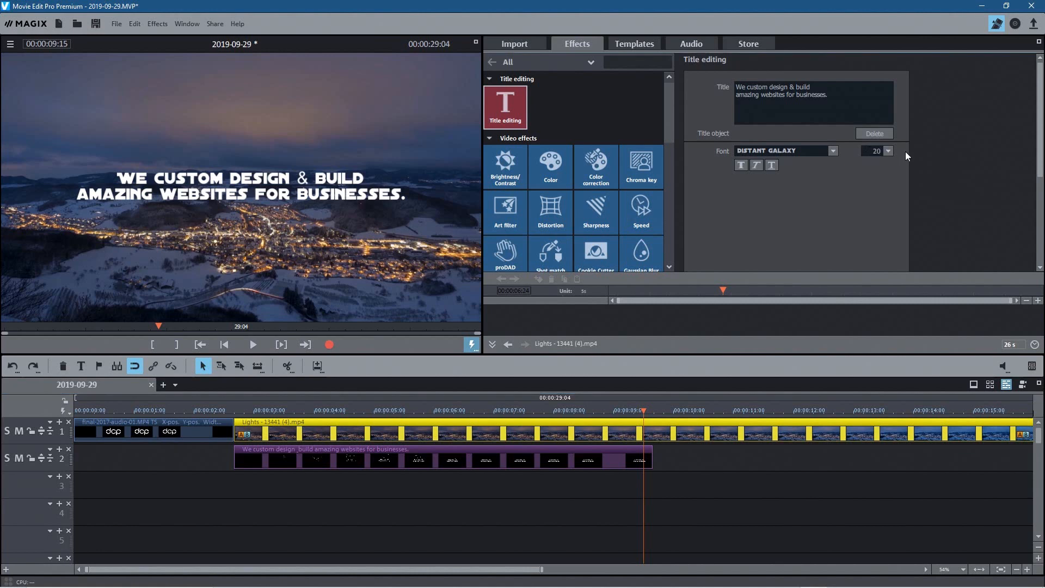
pyautogui.click(875, 152)
pyautogui.press('Return')
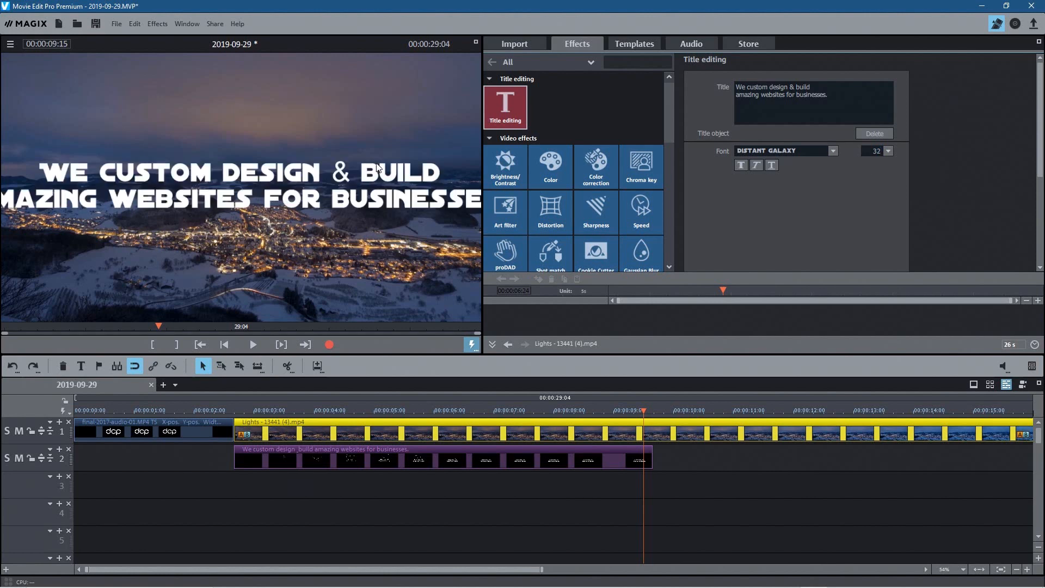
pyautogui.click(875, 150)
pyautogui.write('28')
pyautogui.press('Return')
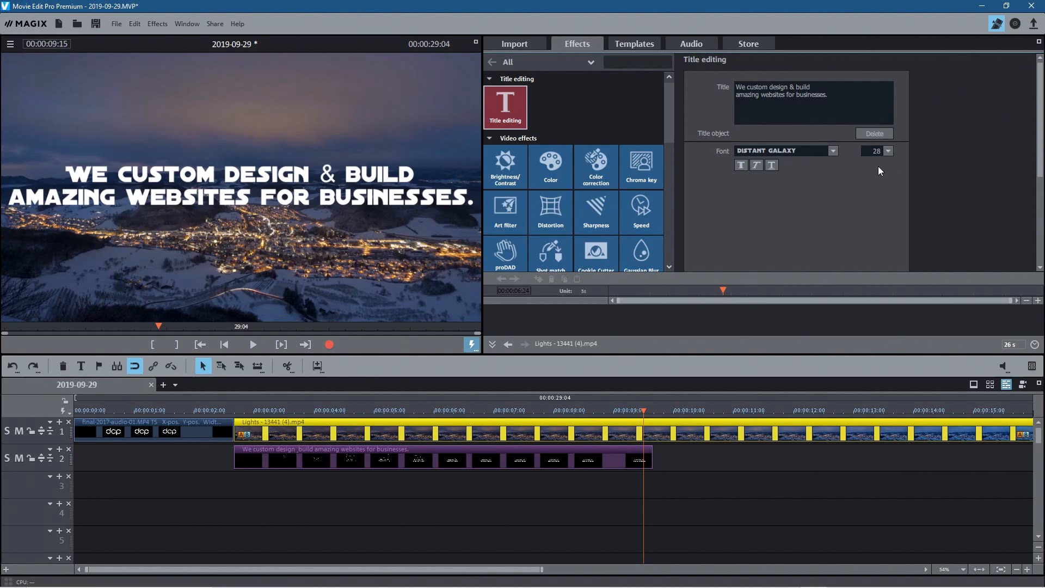
pyautogui.press('Return')
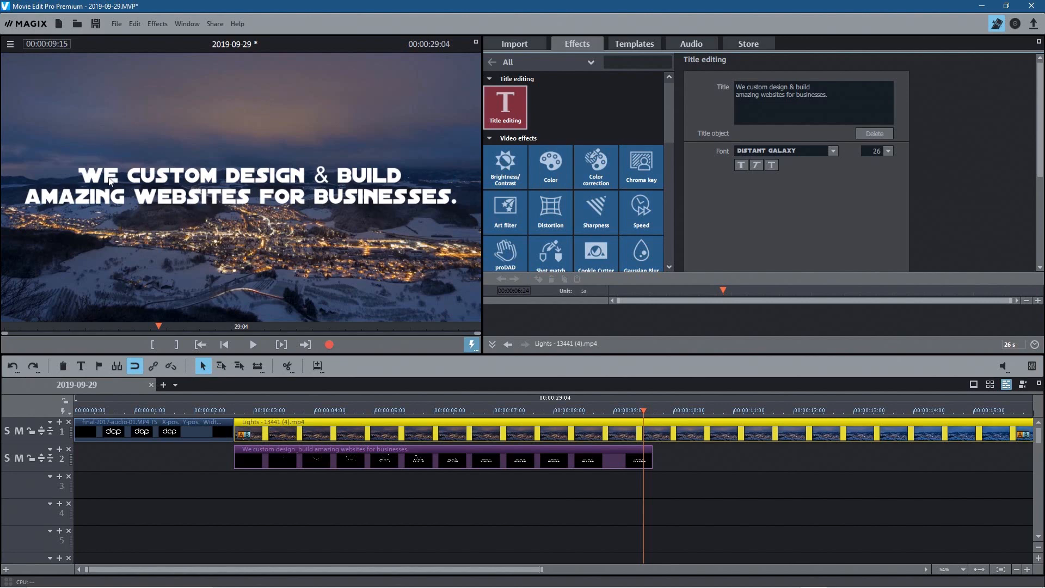
# Shift the background clip on track 1 about 14 frames later with a fade-in, and play back the transition from the logo intro
pyautogui.moveTo(643, 412); pyautogui.dragTo(422, 430)
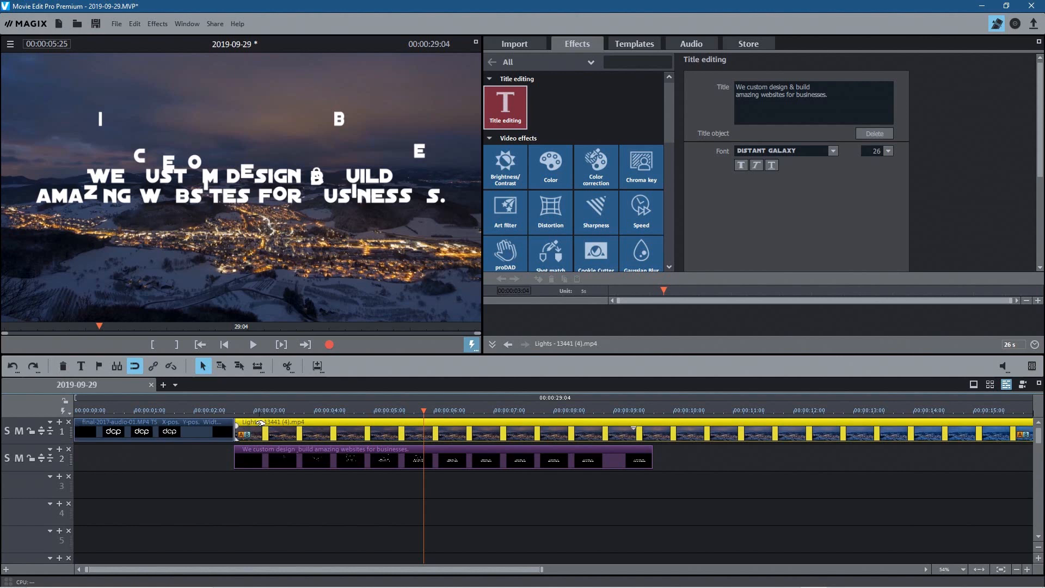
pyautogui.moveTo(259, 420); pyautogui.dragTo(286, 424)
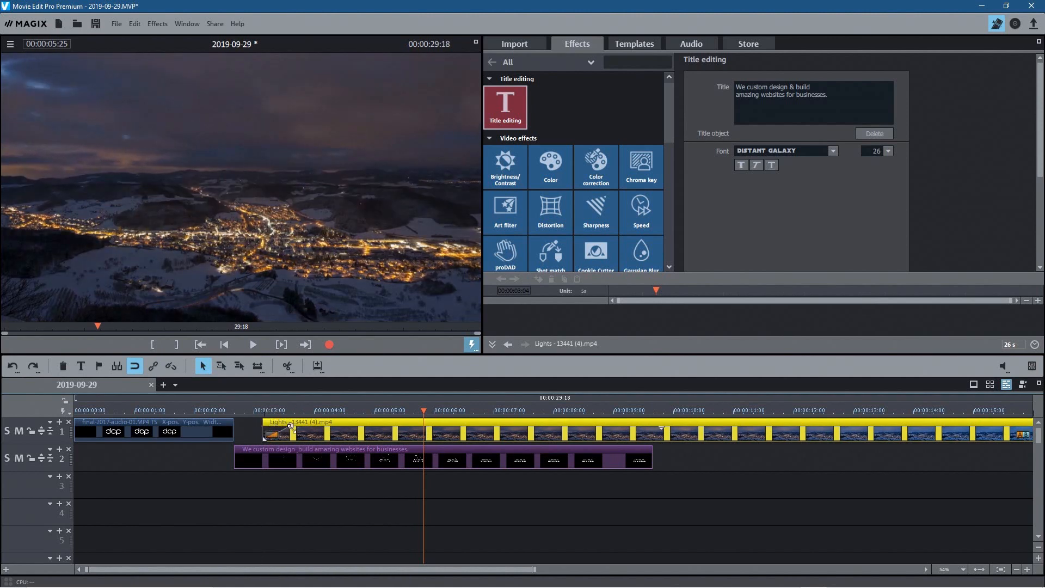
pyautogui.click(253, 345)
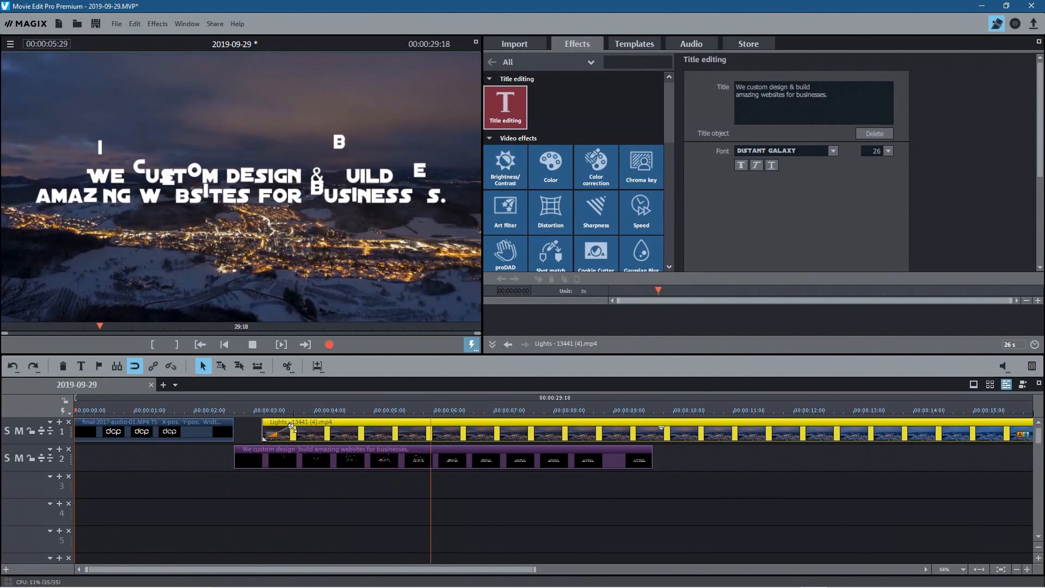
pyautogui.click(206, 343)
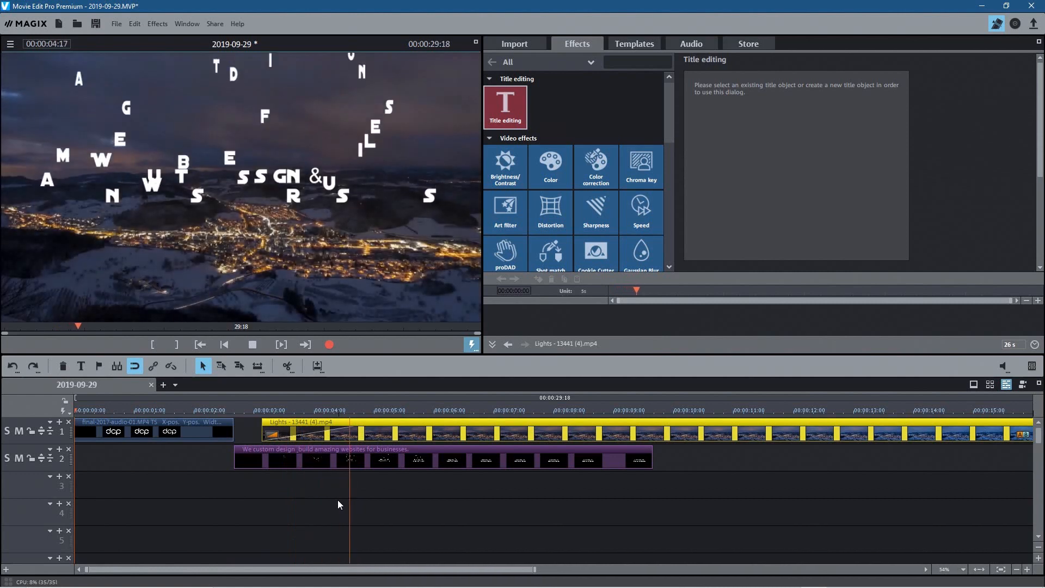
pyautogui.click(253, 344)
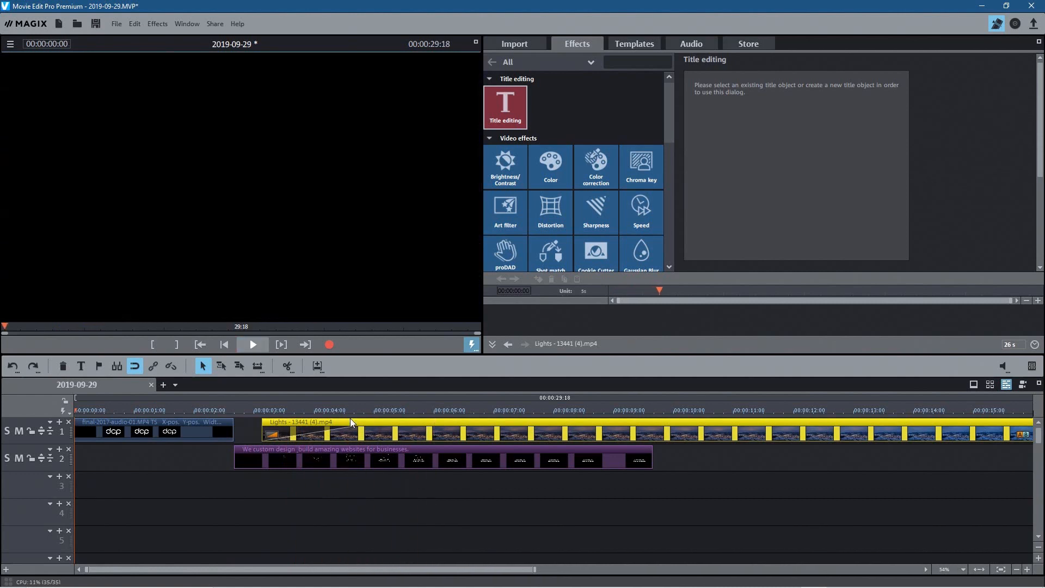
# Duplicate the title on track 2 and place the copy directly against the end of the first title
pyautogui.click(562, 452)
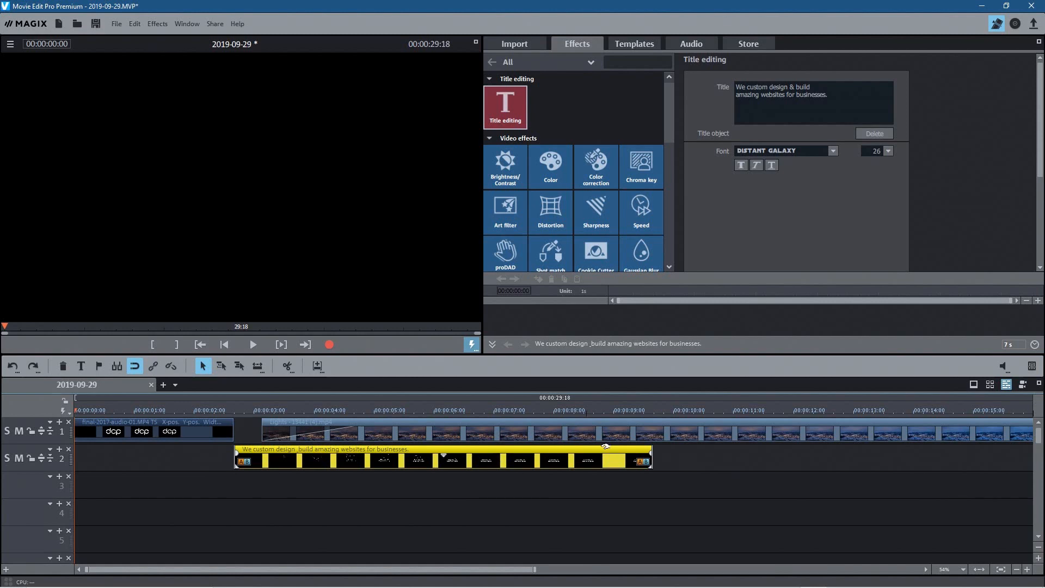
pyautogui.click(654, 411)
pyautogui.moveTo(654, 411); pyautogui.dragTo(682, 415)
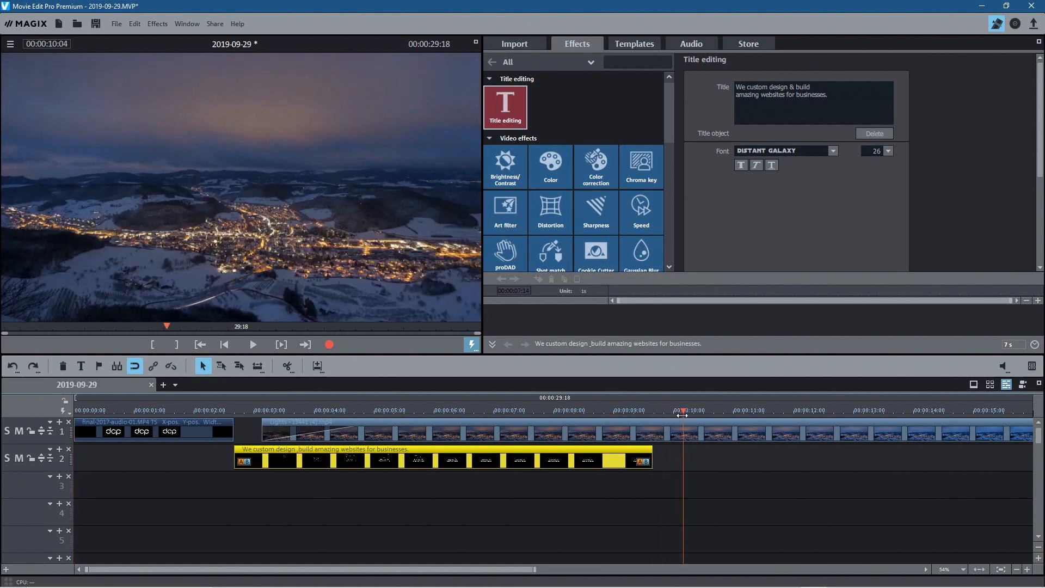
pyautogui.hotkey('ctrl', 'v')
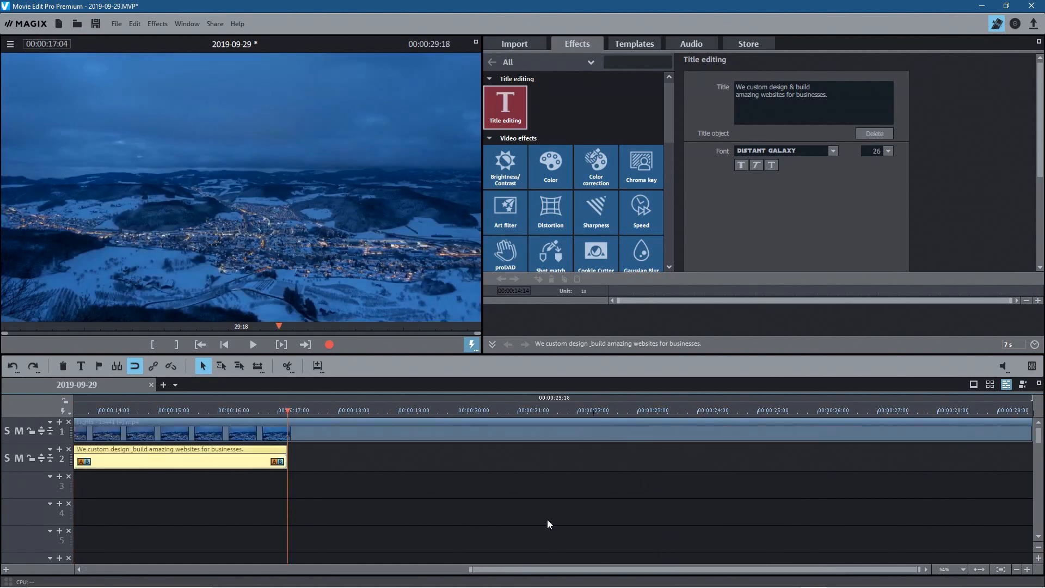
pyautogui.scroll(-5, 495, 483)
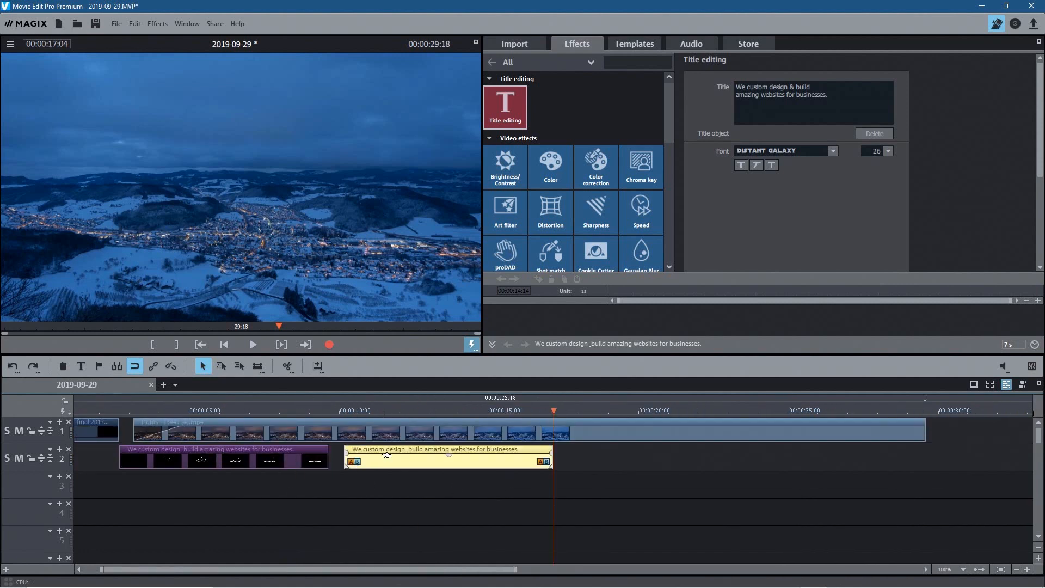
pyautogui.click(419, 452)
pyautogui.moveTo(419, 453)
pyautogui.mouseDown()
pyautogui.moveTo(451, 452)
pyautogui.moveTo(404, 453)
pyautogui.mouseUp()
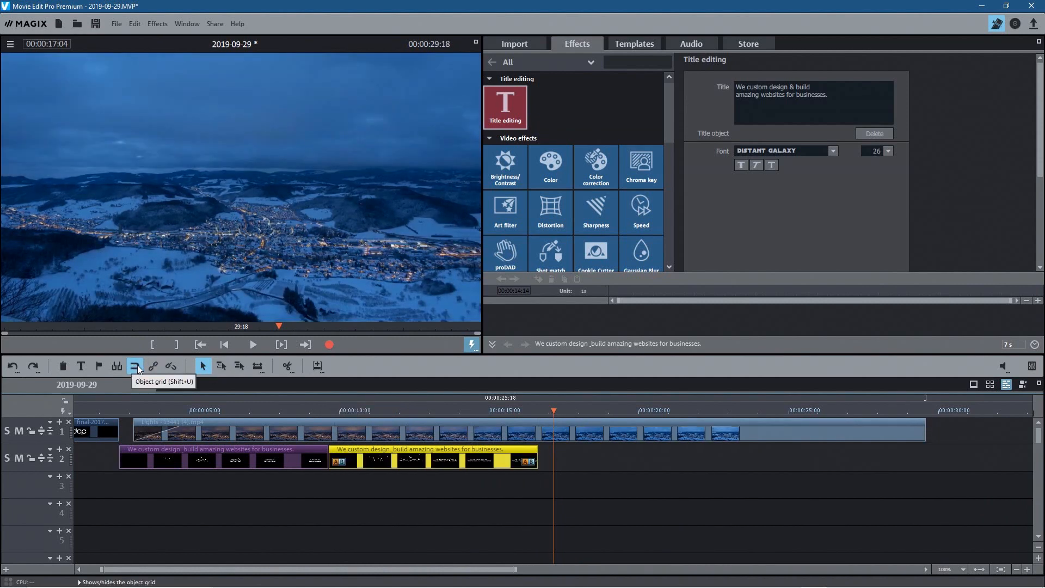
pyautogui.click(136, 370)
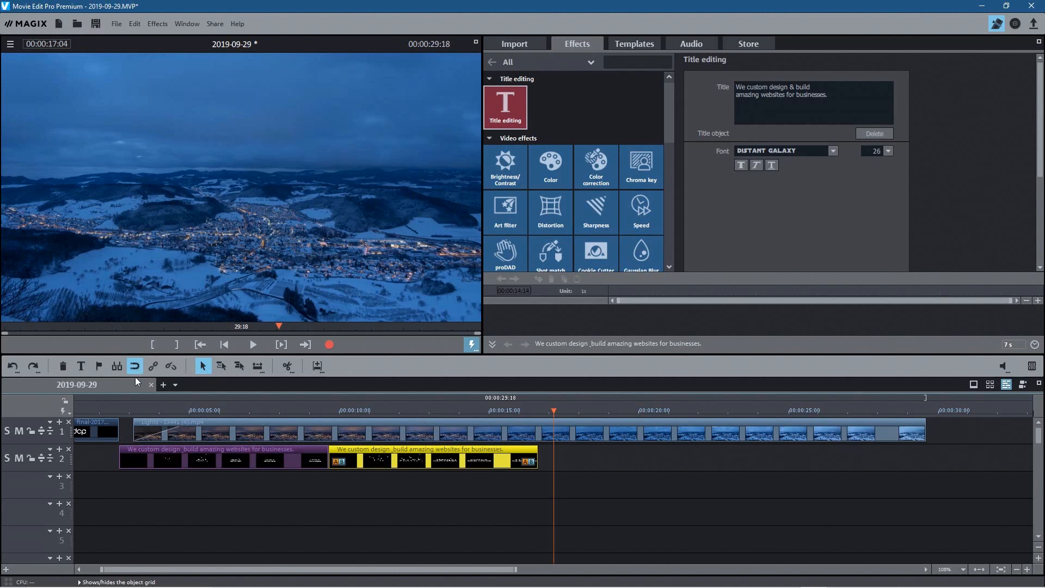
pyautogui.moveTo(365, 450)
pyautogui.mouseDown()
pyautogui.moveTo(391, 451)
pyautogui.moveTo(365, 452)
pyautogui.mouseUp()
# Replace the second title's text with "Increase conversions, revenue, social media engagement and search engine rankings.", using the frame at 00:00:15:28 as preview
pyautogui.click(359, 411)
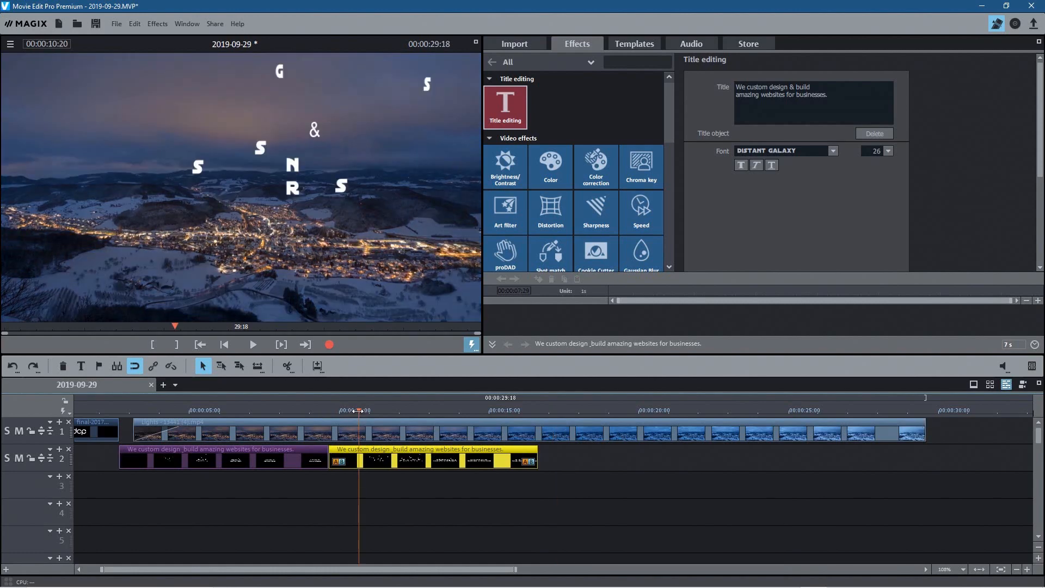
pyautogui.click(520, 412)
pyautogui.click(517, 418)
pyautogui.click(489, 456)
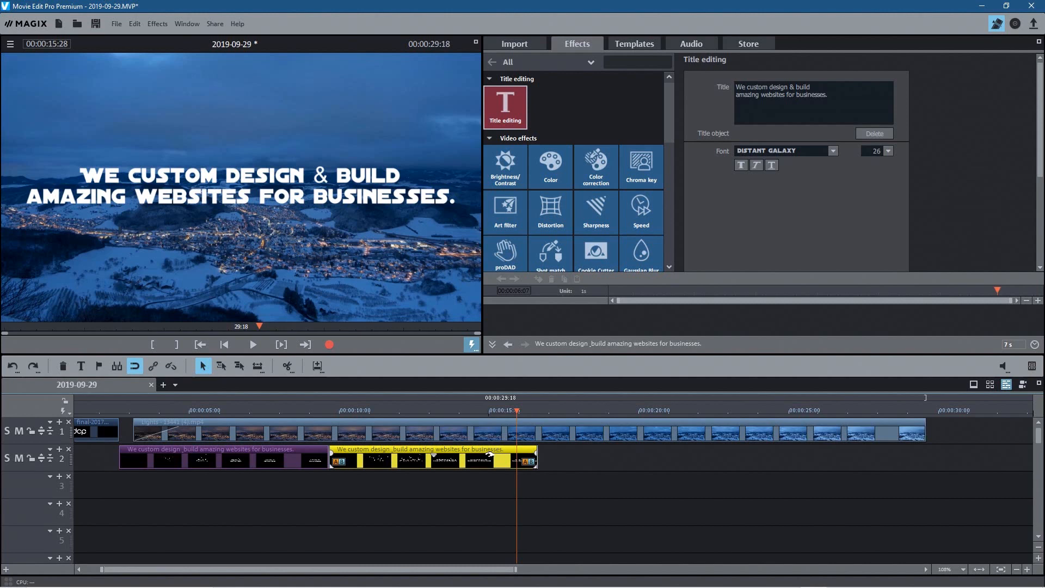
pyautogui.doubleClick(490, 454)
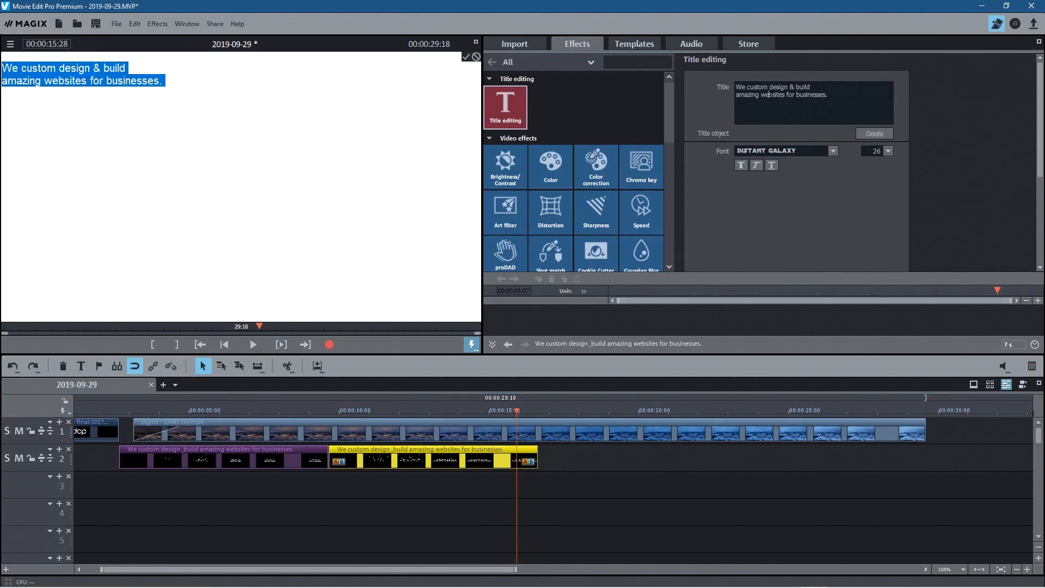
pyautogui.click(517, 411)
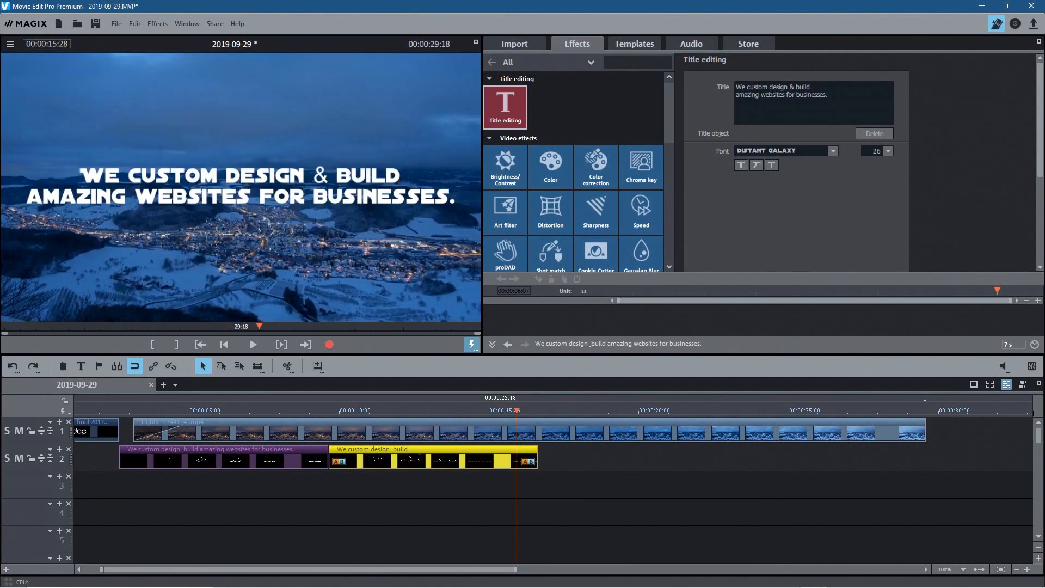
pyautogui.click(739, 87)
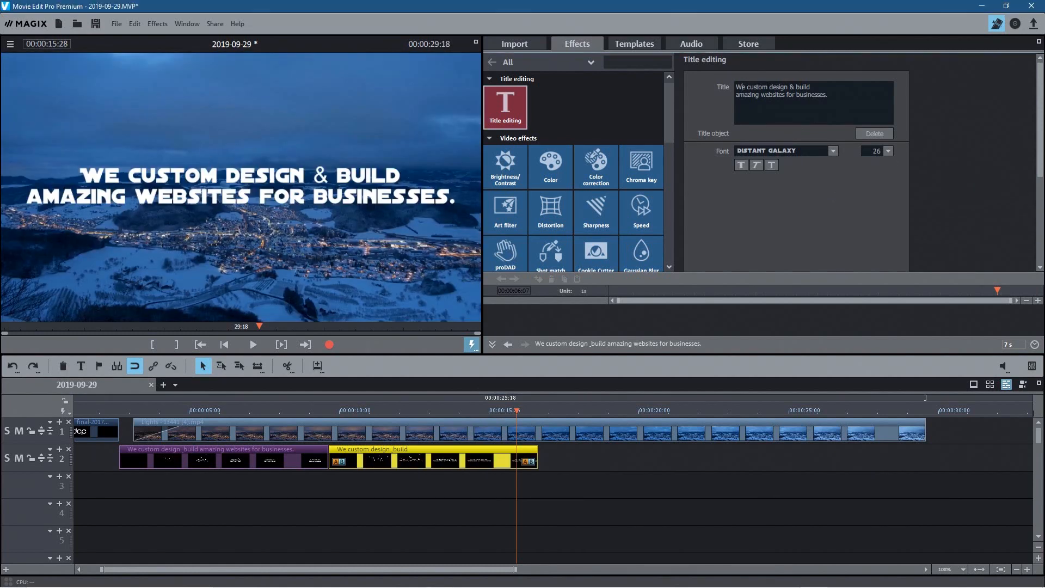
pyautogui.hotkey('ctrl', 'a')
pyautogui.press('Delete')
pyautogui.write('Increase conversions, revenue, social media engagement and search engine rankings.')
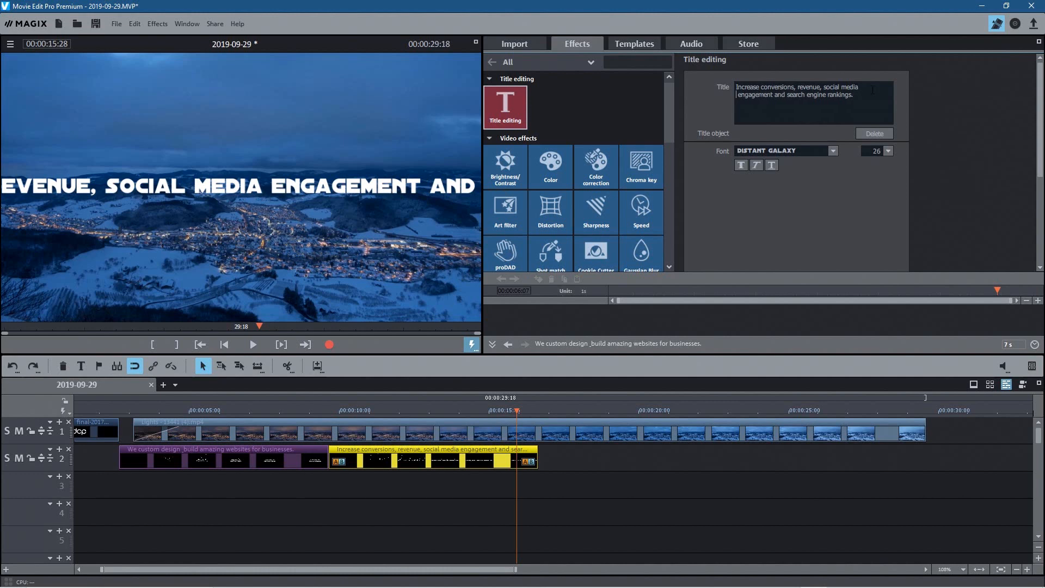
# Break the second title's text into three lines, after "revenue," and after "engagement"
pyautogui.press('BackSpace')
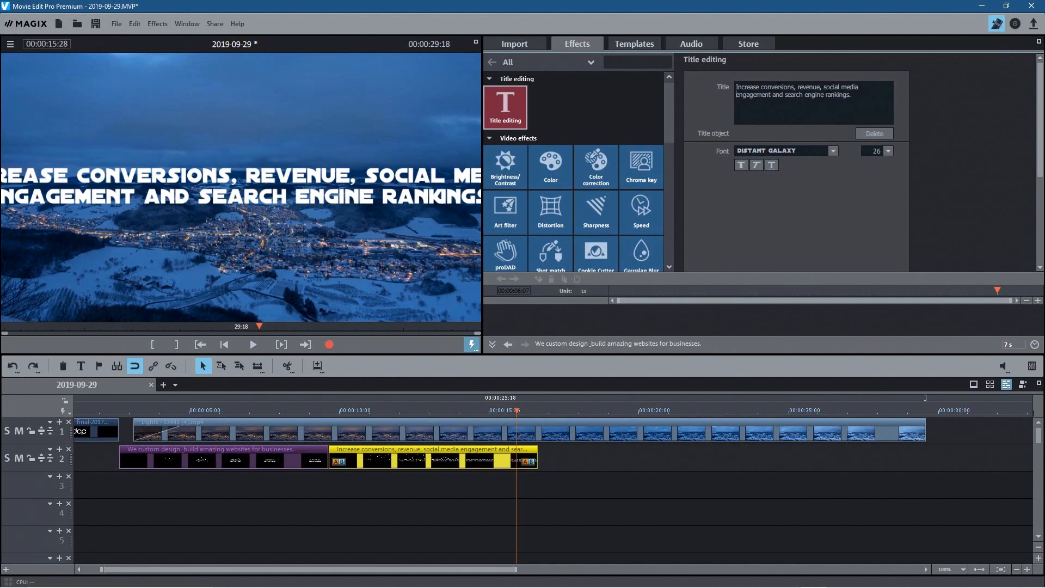
pyautogui.press('BackSpace')
pyautogui.press('Return')
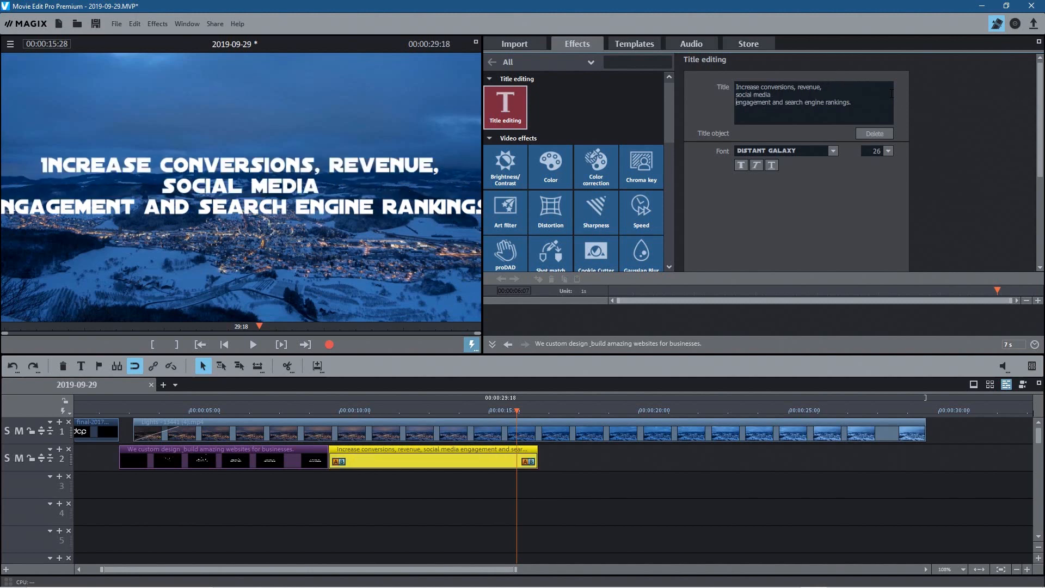
pyautogui.press('BackSpace')
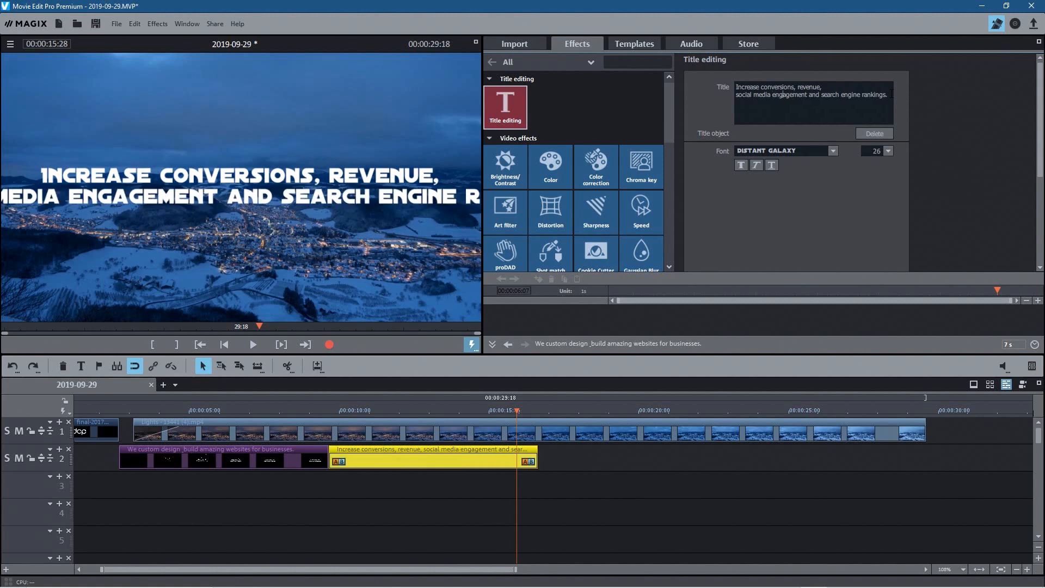
pyautogui.press('Return')
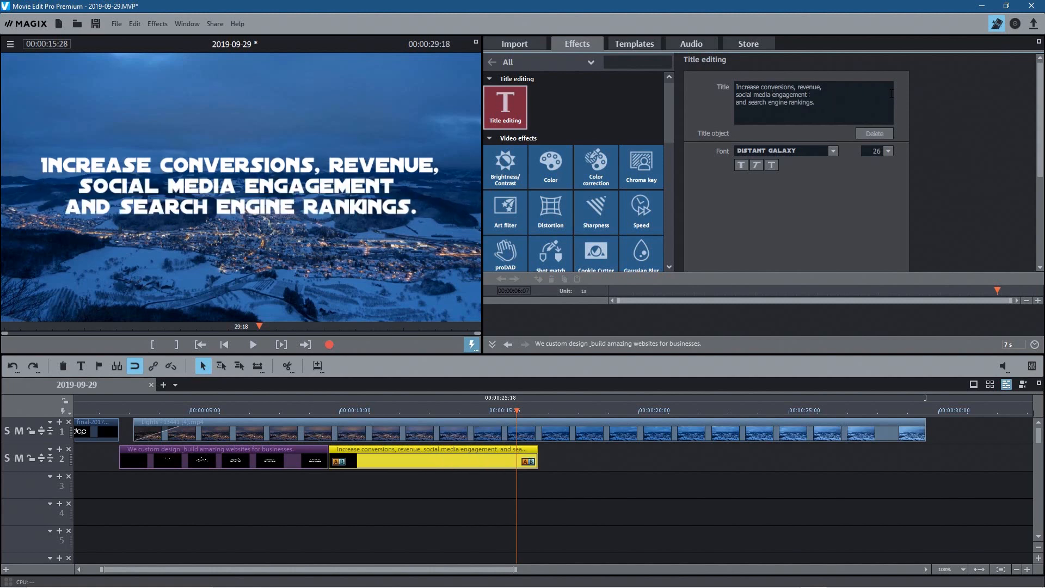
# Replace "and" with "&" at the start of the second title's third line, and move the playhead to 00:00:17:08
pyautogui.write('&')
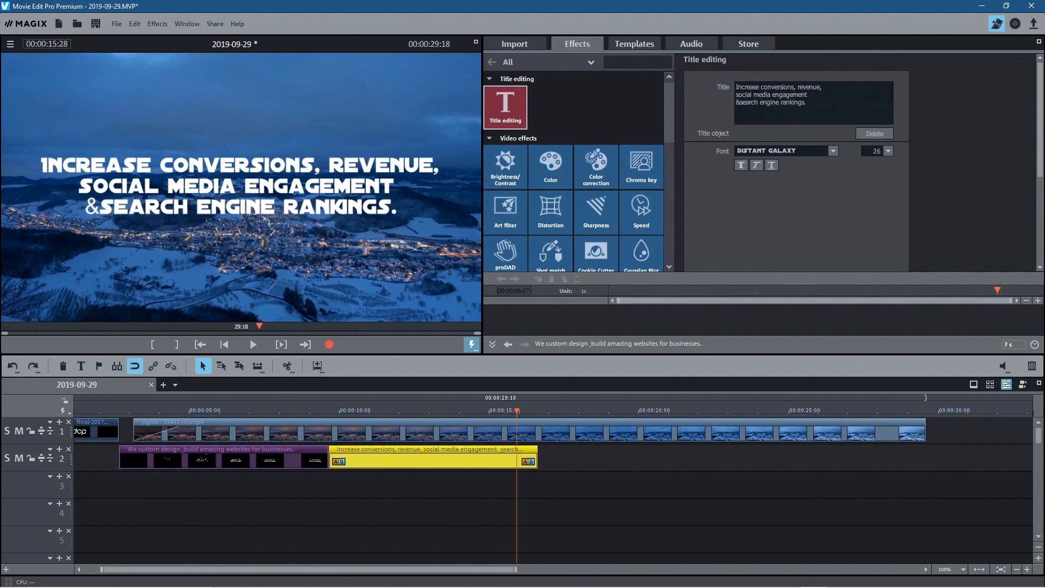
pyautogui.click(290, 411)
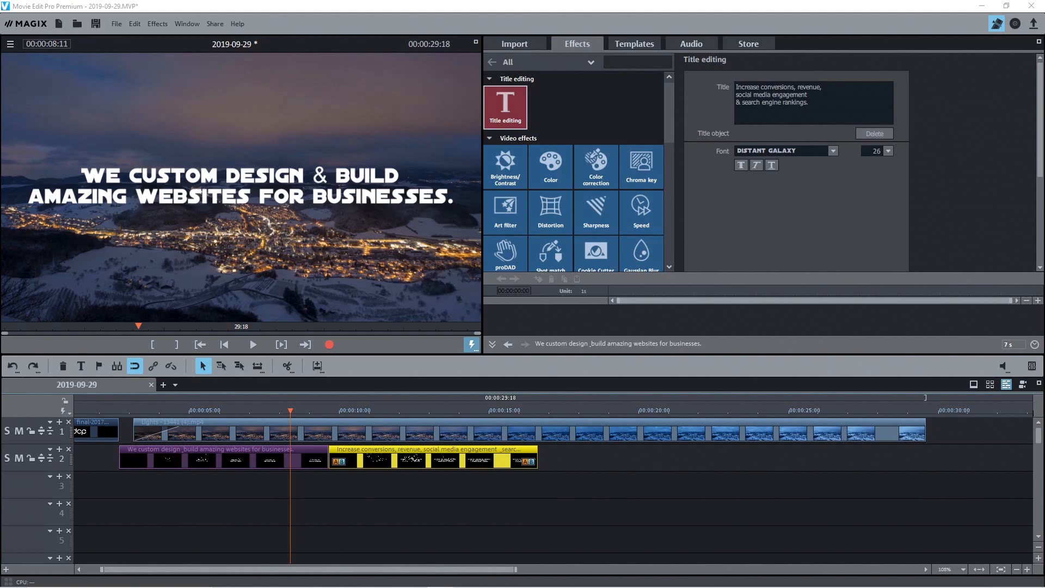
pyautogui.moveTo(290, 411); pyautogui.dragTo(556, 445)
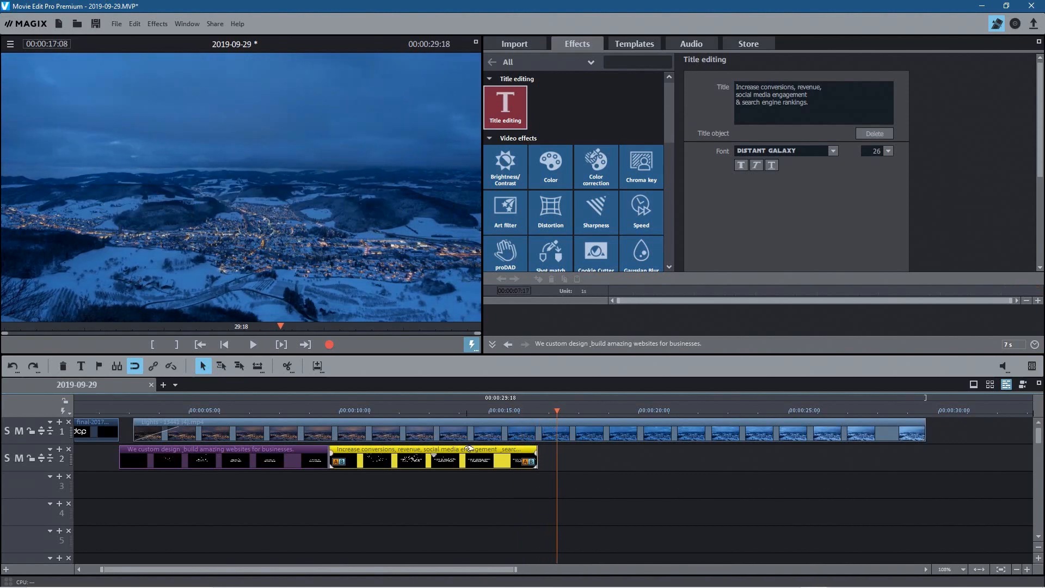
# Paste another copy of the title on track 2 and place it directly against the end of the second title
pyautogui.click(585, 464)
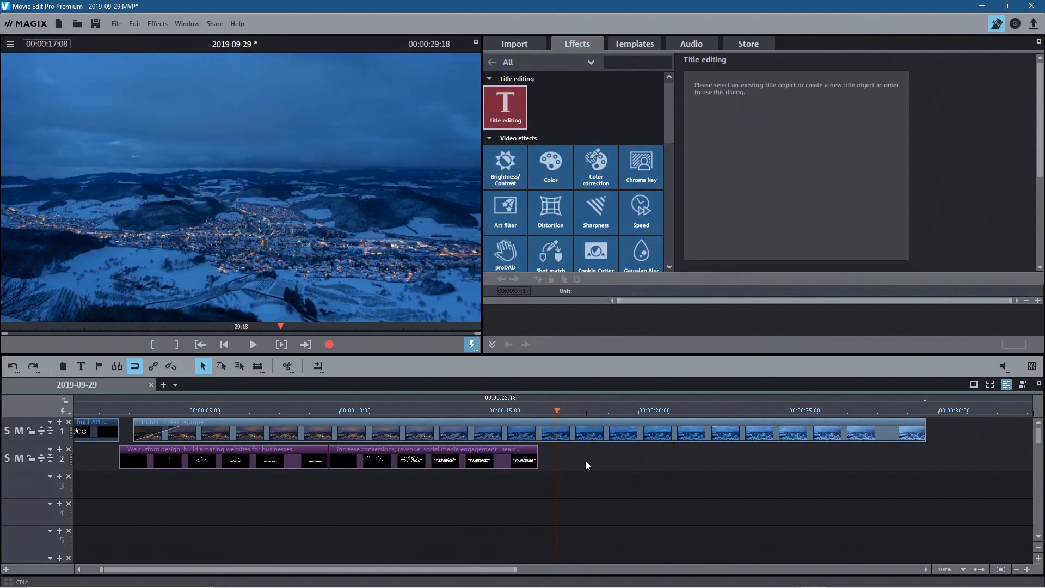
pyautogui.hotkey('ctrl', 'v')
pyautogui.moveTo(673, 453); pyautogui.dragTo(654, 453)
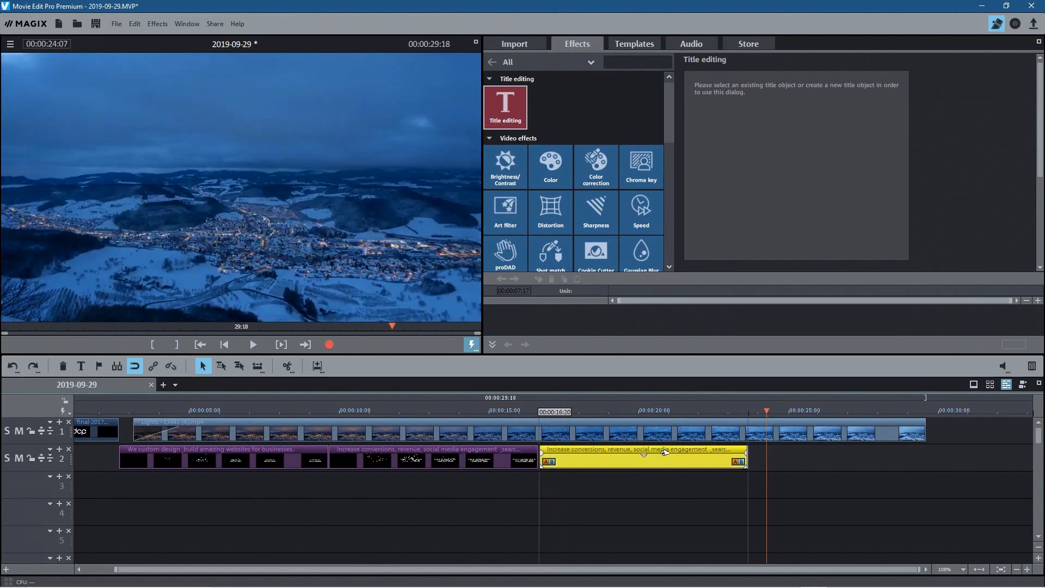
# Replace the third title's text with "TOP 10 reasons to choose DCP Web Designers", using the frame at 00:00:21:01 as preview
pyautogui.click(670, 411)
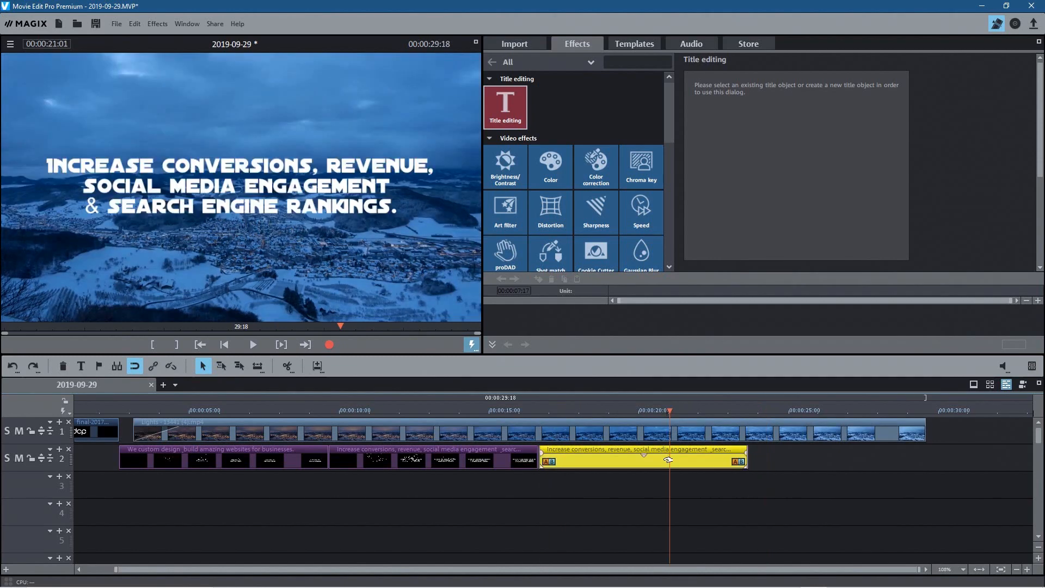
pyautogui.click(663, 451)
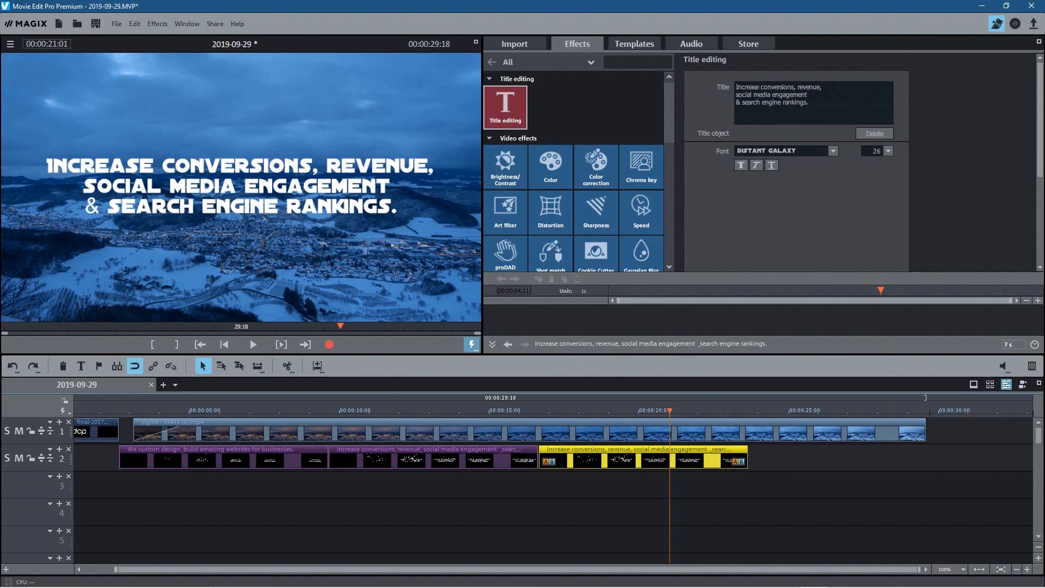
pyautogui.click(775, 109)
pyautogui.hotkey('ctrl', 'a')
pyautogui.write('TOP 10 reasons to choose DCP Web Designers')
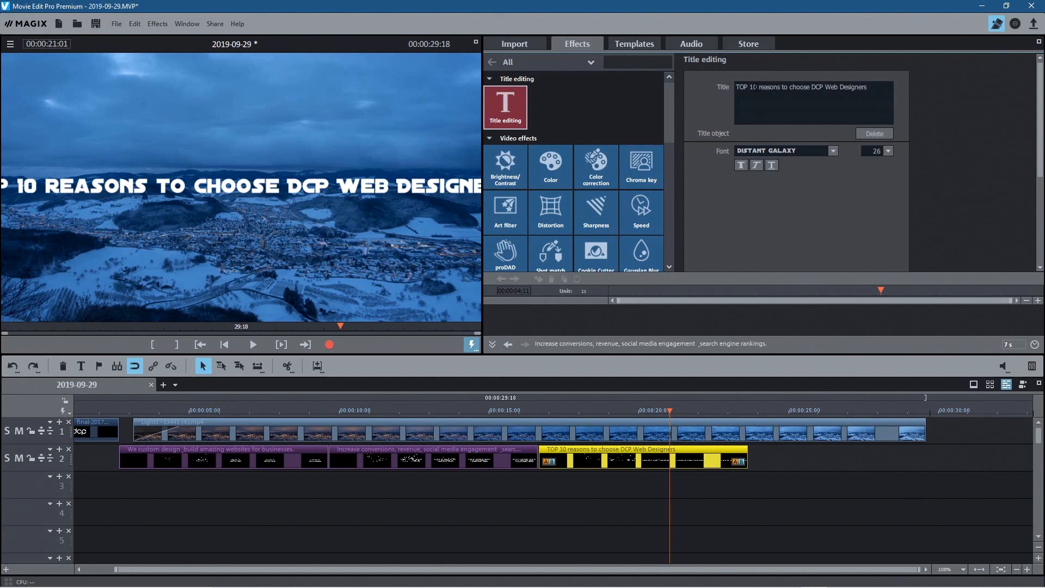
# Correct the third title to "TOP Reasons to Choose DCP Web Designers" and break it into two lines before "Choose"
pyautogui.press('BackSpace')
pyautogui.press('BackSpace')
pyautogui.press('BackSpace')
pyautogui.press('BackSpace')
pyautogui.write('R')
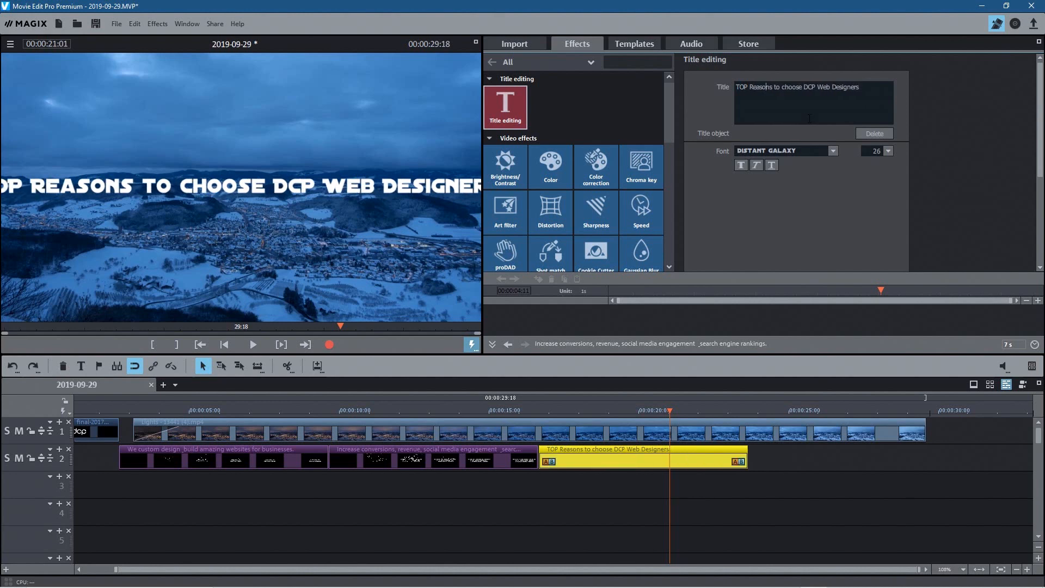
pyautogui.press('BackSpace')
pyautogui.write('C')
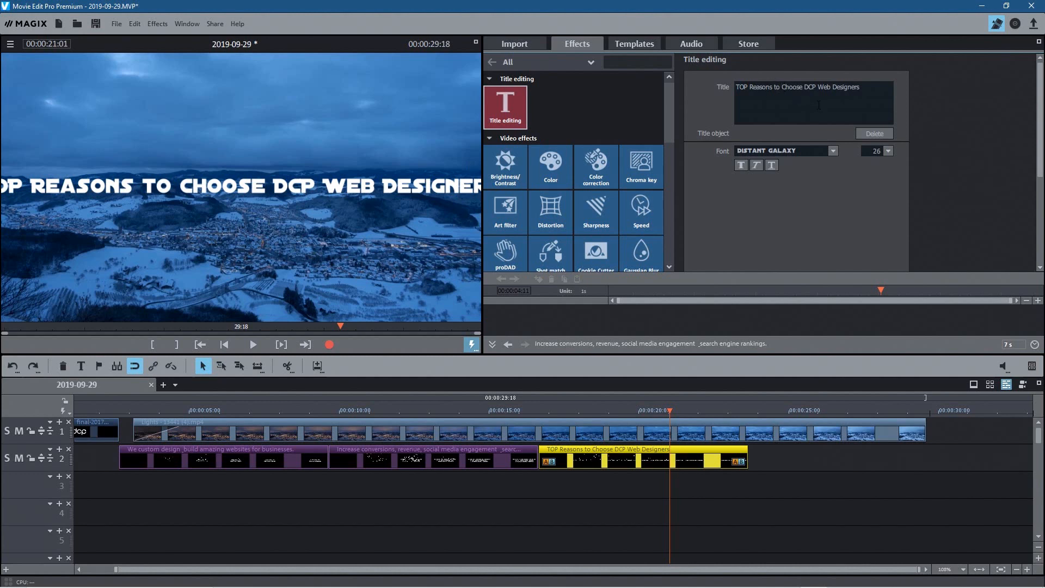
pyautogui.press('Return')
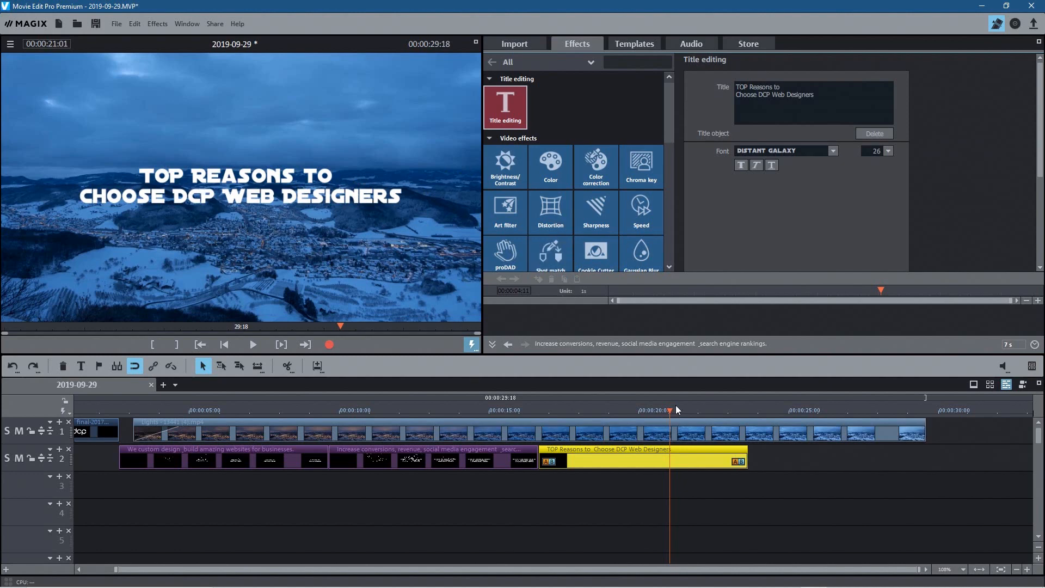
# Preview the dynamic title template Blown by the Wind and add it on track 2 directly behind the third title
pyautogui.moveTo(670, 410); pyautogui.dragTo(779, 427)
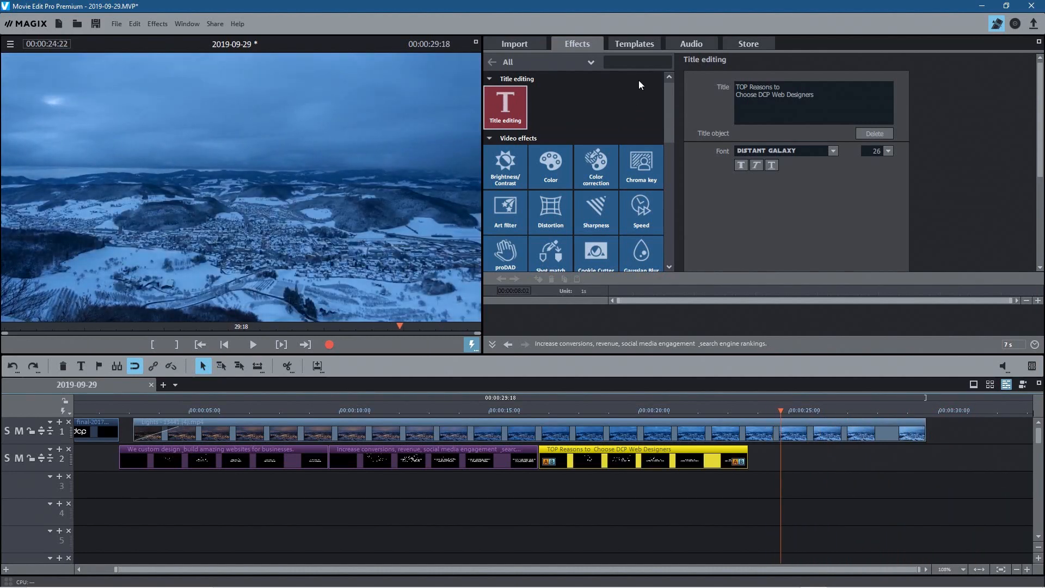
pyautogui.click(632, 45)
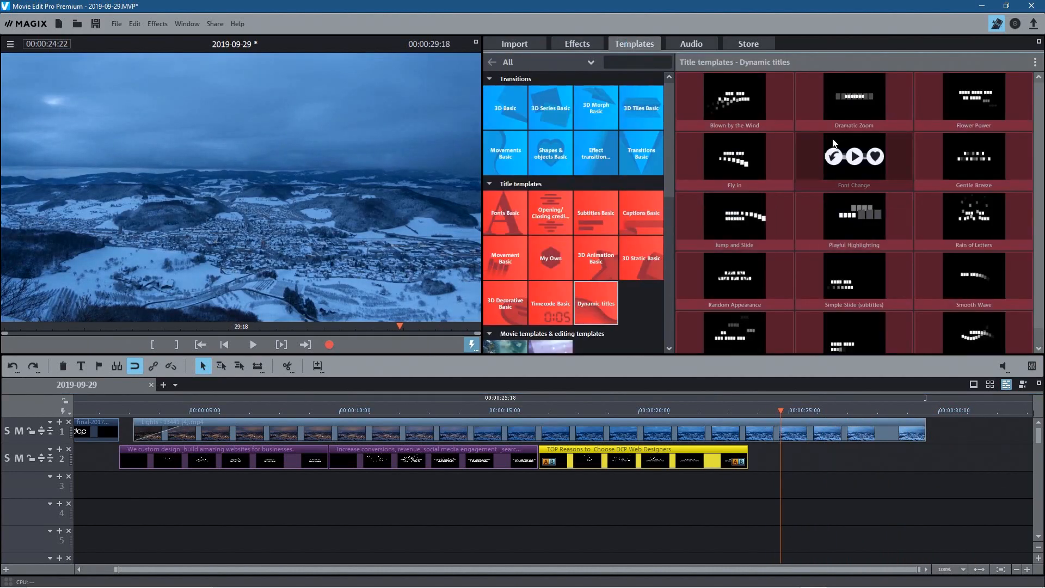
pyautogui.moveTo(732, 156)
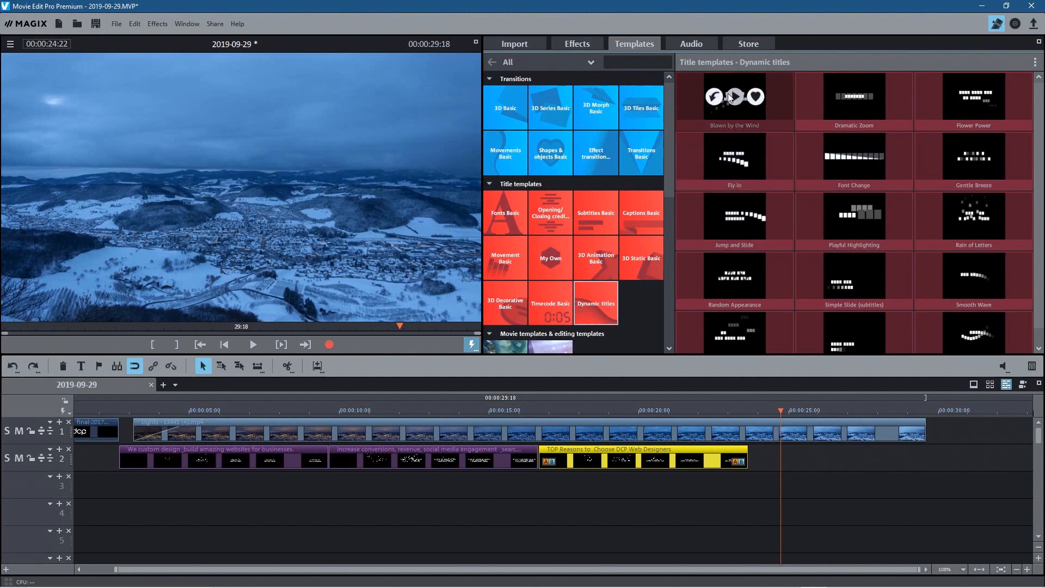
pyautogui.click(735, 98)
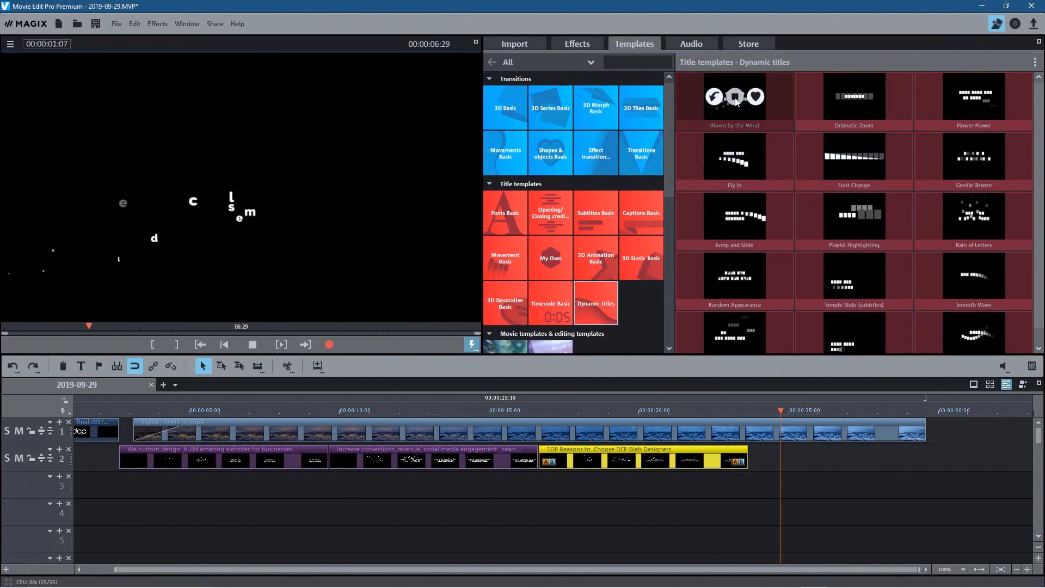
pyautogui.moveTo(731, 156)
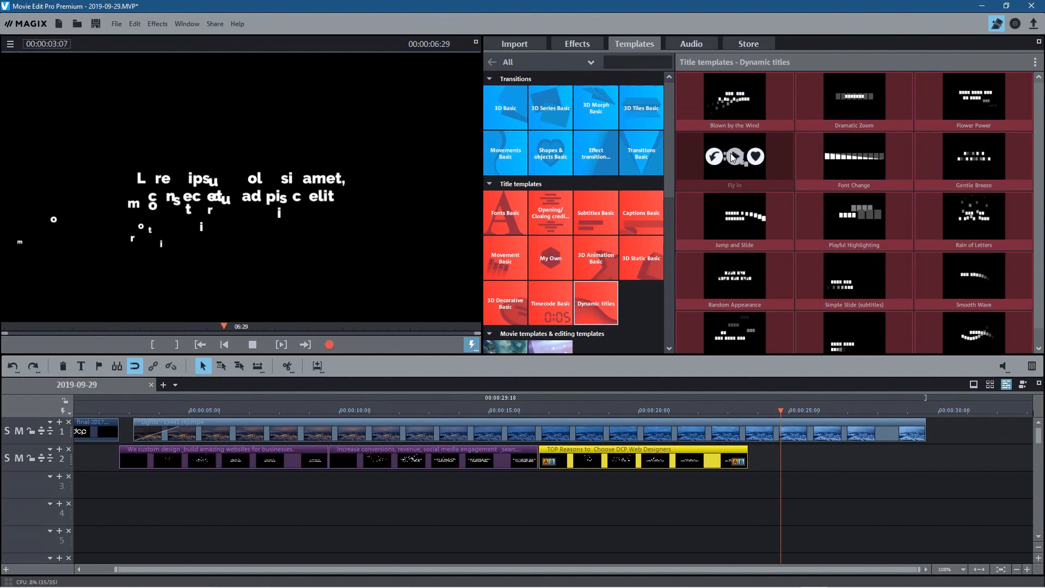
pyautogui.moveTo(729, 90)
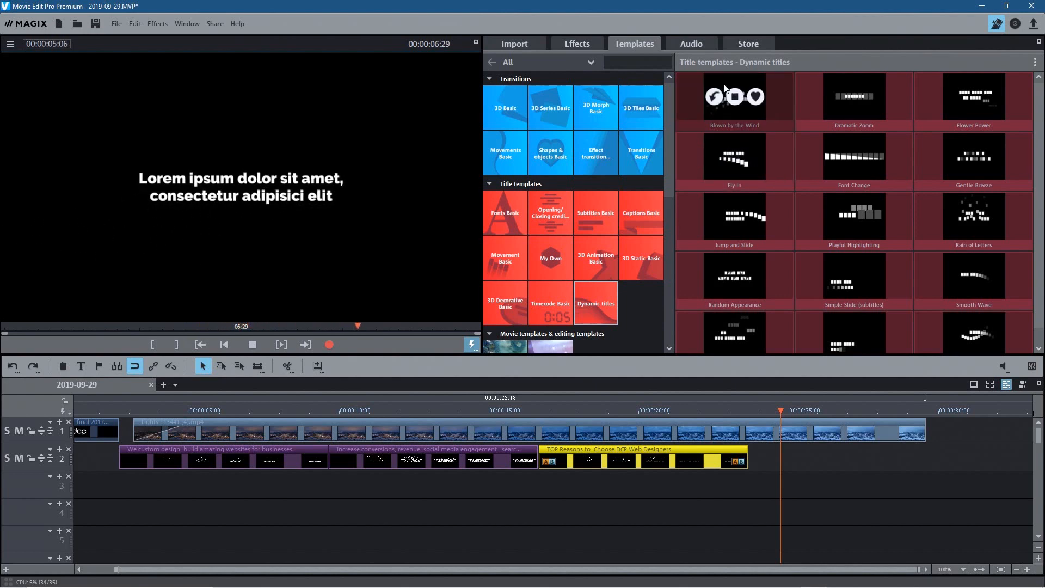
pyautogui.moveTo(728, 86); pyautogui.dragTo(795, 459)
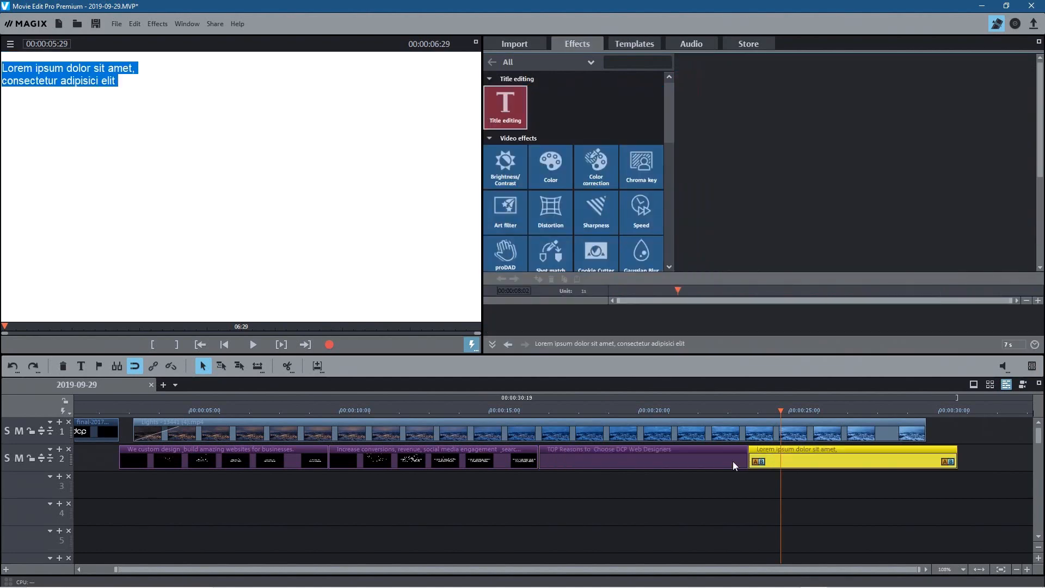
# Set the font of the new fourth title to Distant Galaxy
pyautogui.click(777, 458)
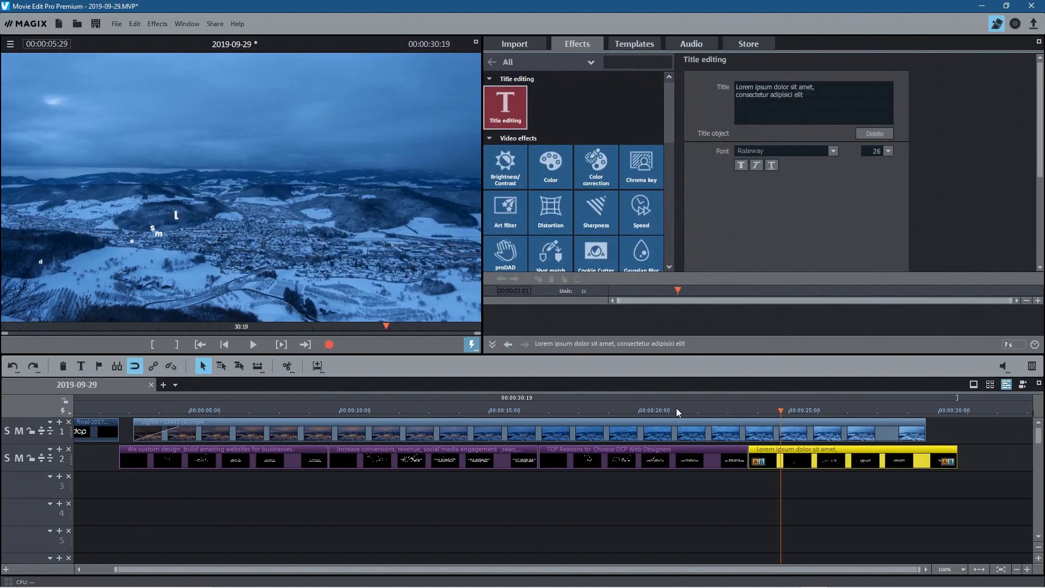
pyautogui.click(543, 457)
pyautogui.click(798, 456)
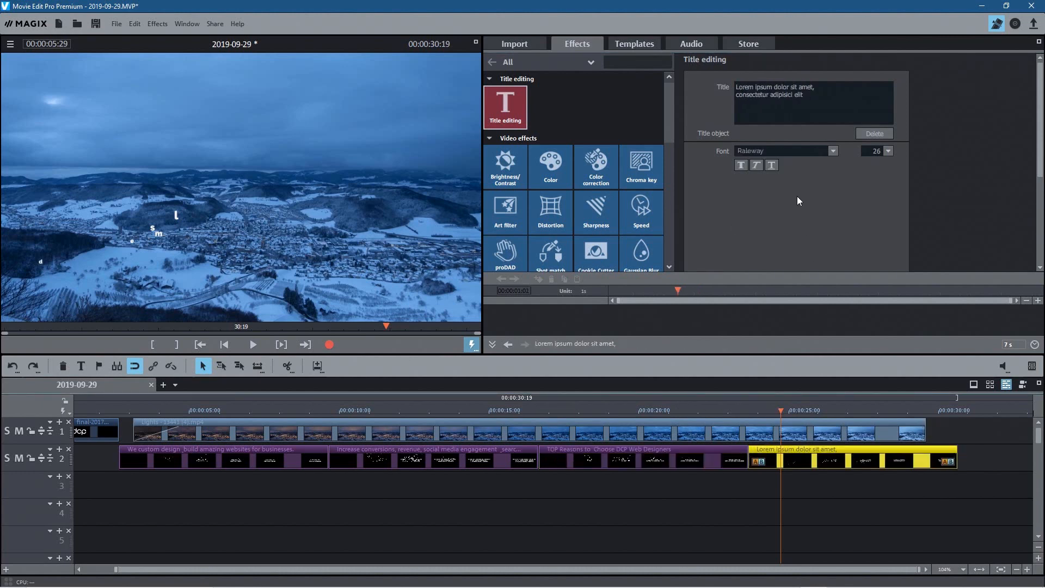
pyautogui.write('Dis')
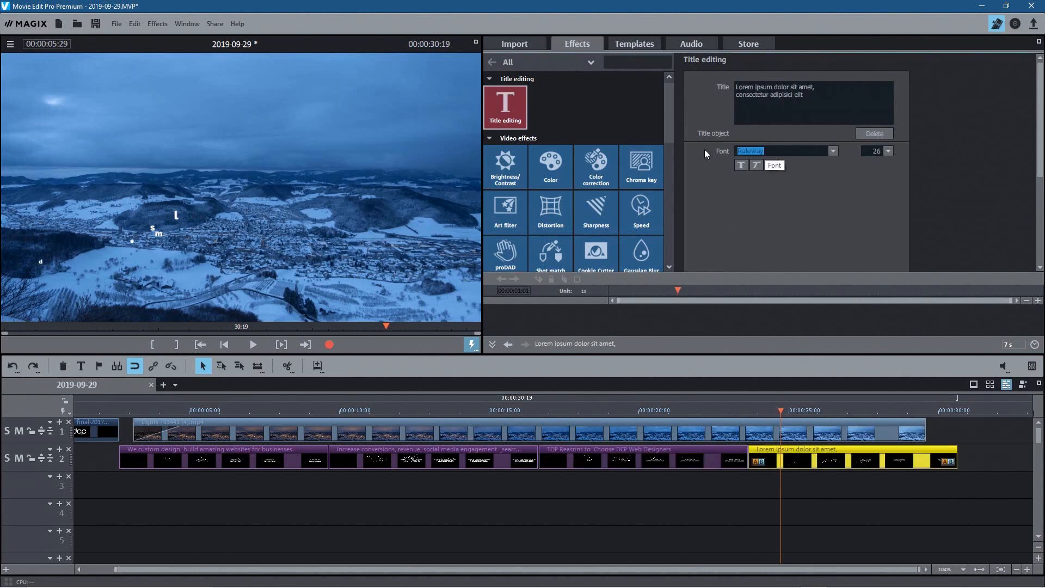
pyautogui.press('Return')
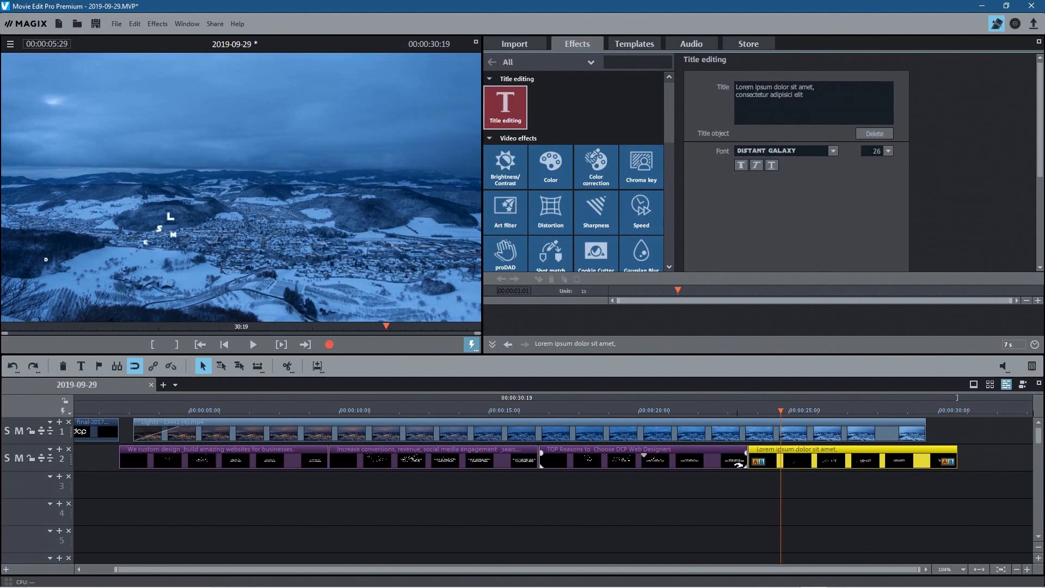
# Try a font size of 186 for the fourth title
pyautogui.click(725, 460)
pyautogui.click(805, 454)
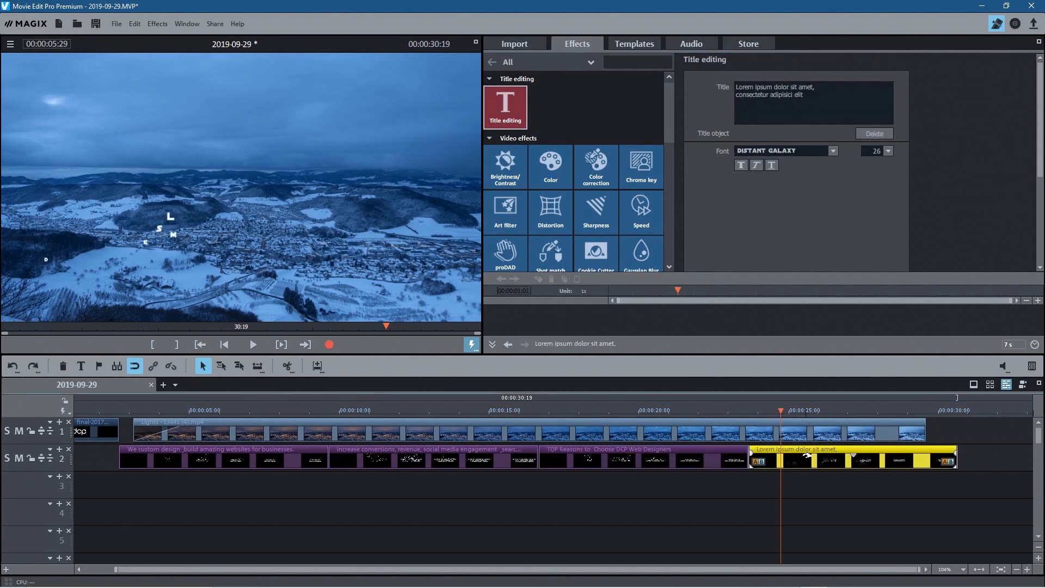
pyautogui.doubleClick(874, 153)
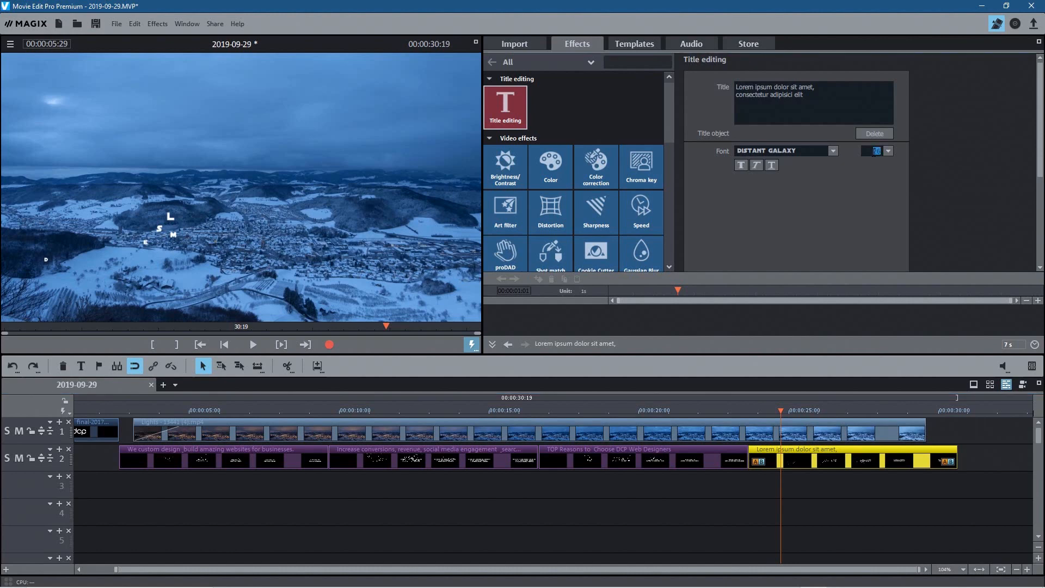
pyautogui.write('186')
pyautogui.press('Return')
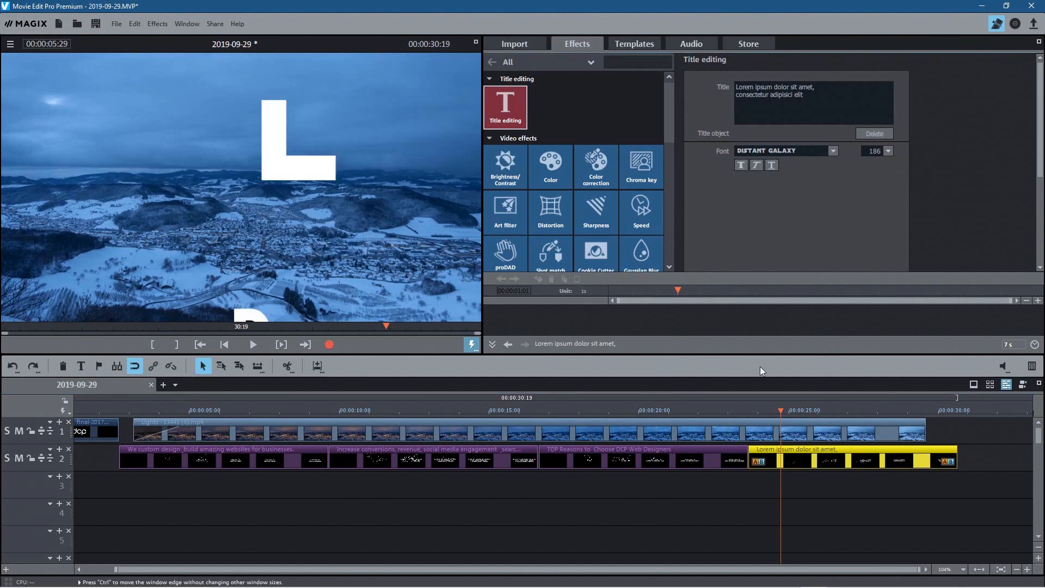
# Set the fourth title's font size to 26, using the frame at 00:00:26:08 as preview
pyautogui.moveTo(785, 416); pyautogui.dragTo(826, 411)
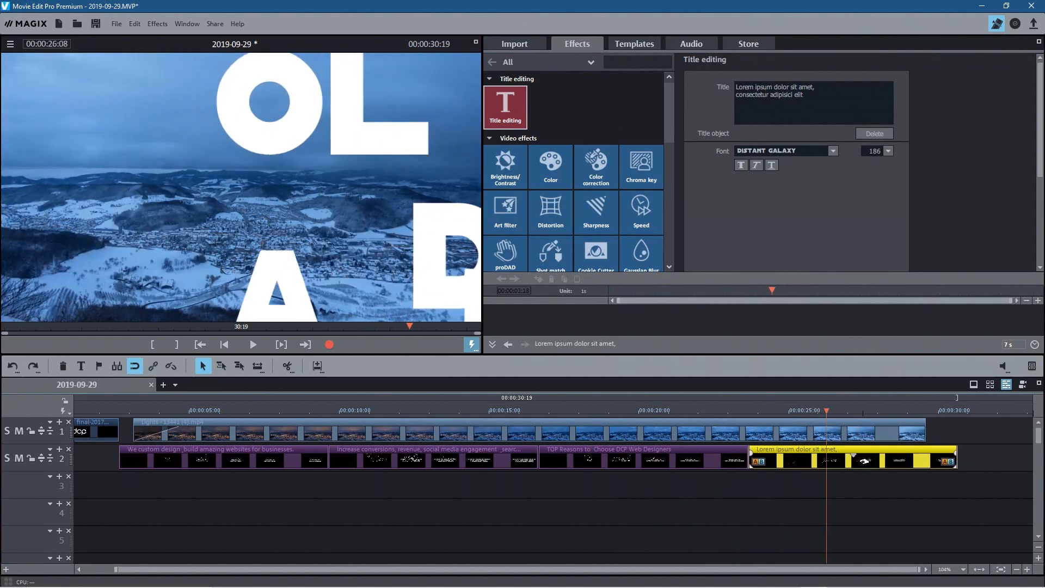
pyautogui.doubleClick(875, 152)
pyautogui.write('26')
pyautogui.press('Return')
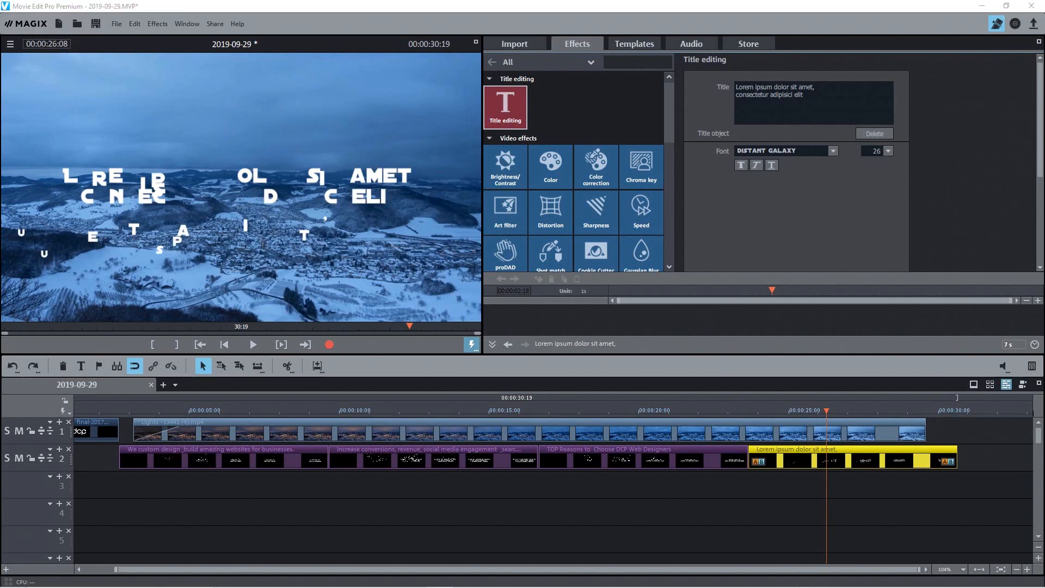
# Replace the fourth title's text with "Over 15 Years Website Design Knowledge", broken into two lines after "Years"
pyautogui.moveTo(810, 97); pyautogui.dragTo(693, 79)
pyautogui.write('Over 15 Years Website Design Knowledge')
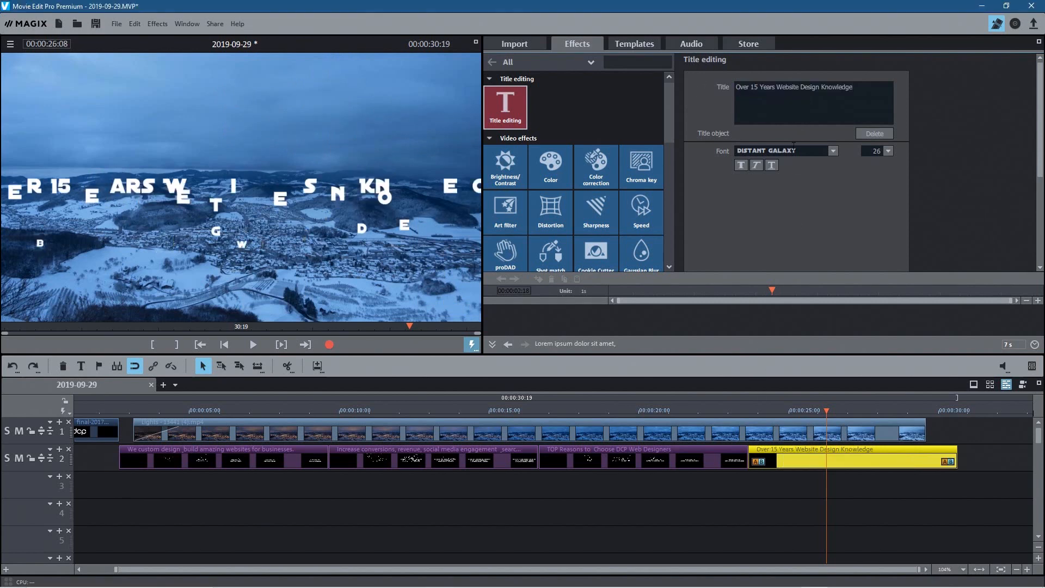
pyautogui.moveTo(811, 413); pyautogui.dragTo(838, 415)
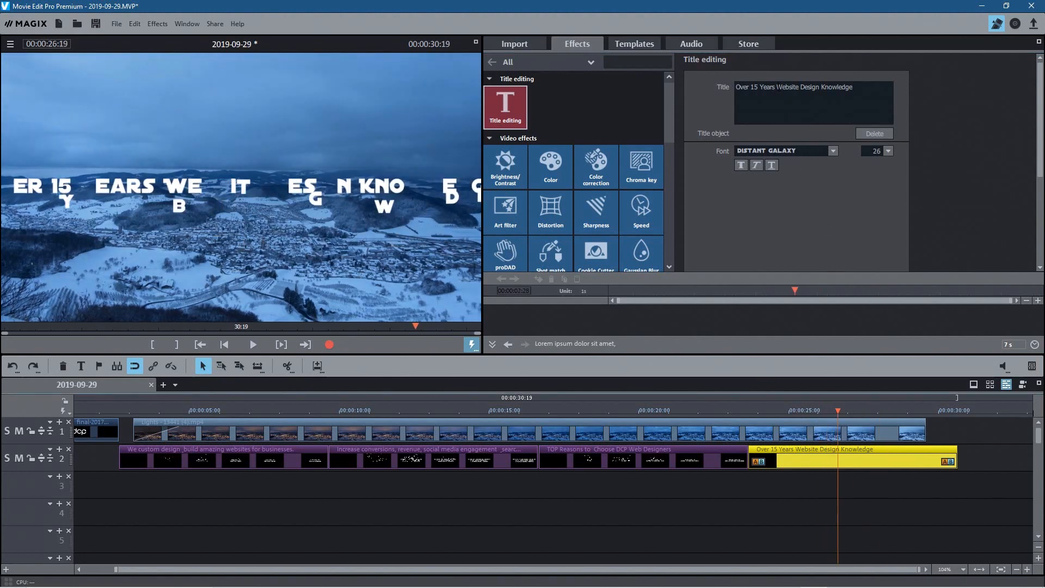
pyautogui.press('Return')
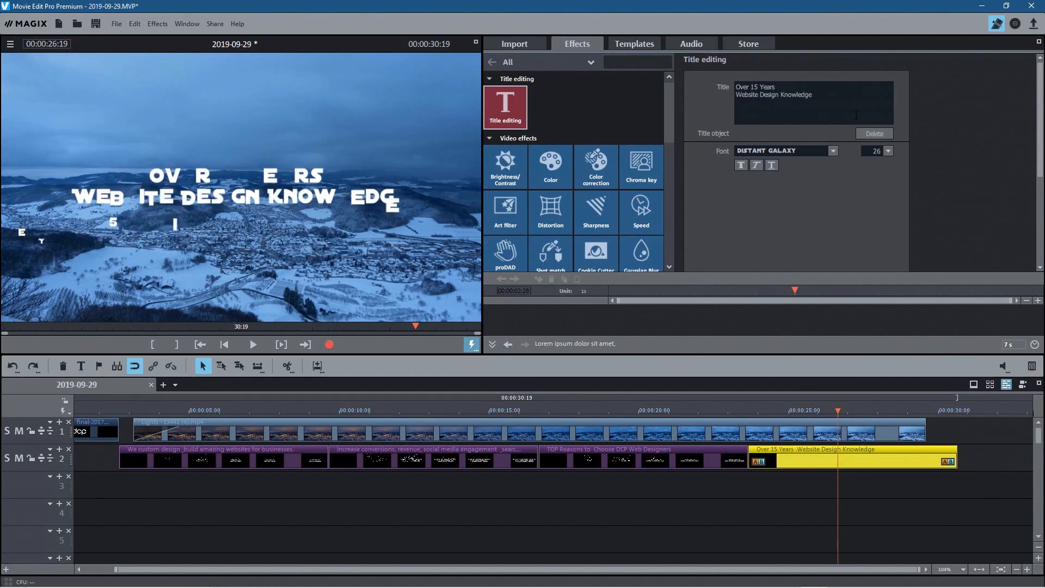
# Remove the trailing space after "Over 15 Years" in the fourth title, and view the frame at 00:00:29:13
pyautogui.moveTo(837, 409); pyautogui.dragTo(935, 440)
pyautogui.click(781, 89)
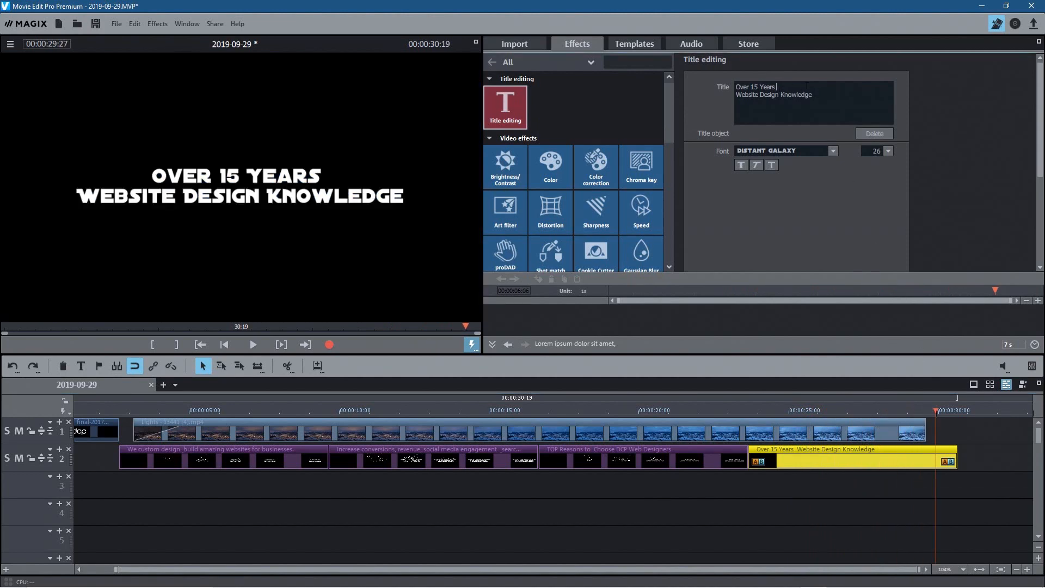
pyautogui.press('BackSpace')
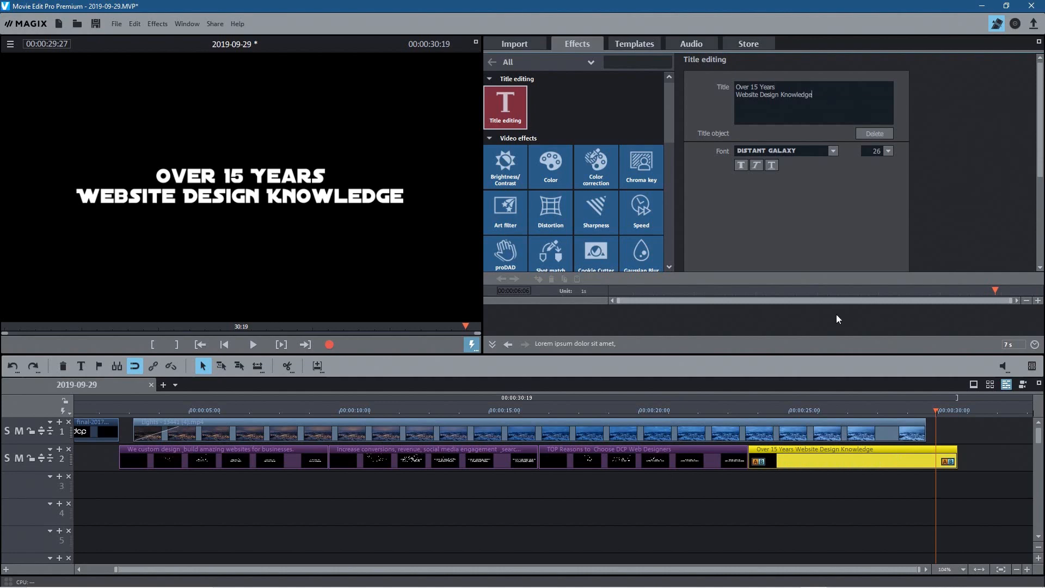
pyautogui.moveTo(900, 412); pyautogui.dragTo(921, 445)
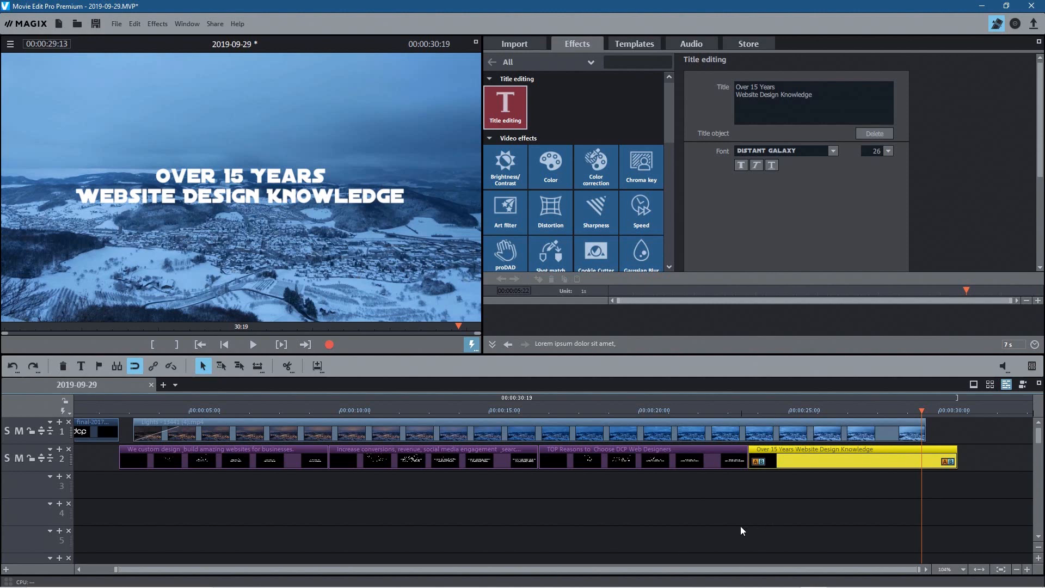
# Copy the Lights background clip on track 1 and paste the duplicate after the original, starting at about 00:00:33
pyautogui.scroll(-1, 740, 526)
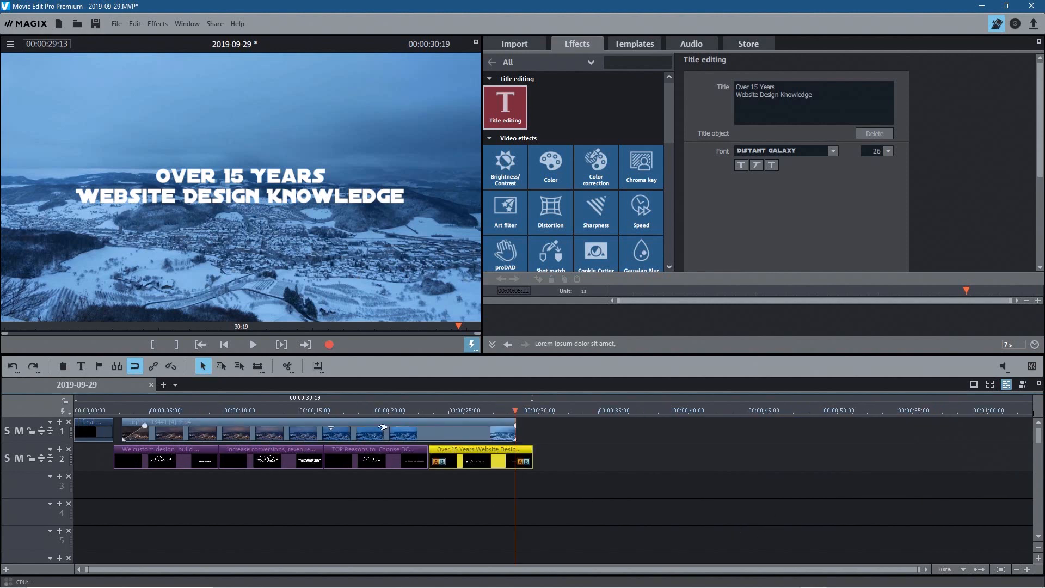
pyautogui.click(436, 425)
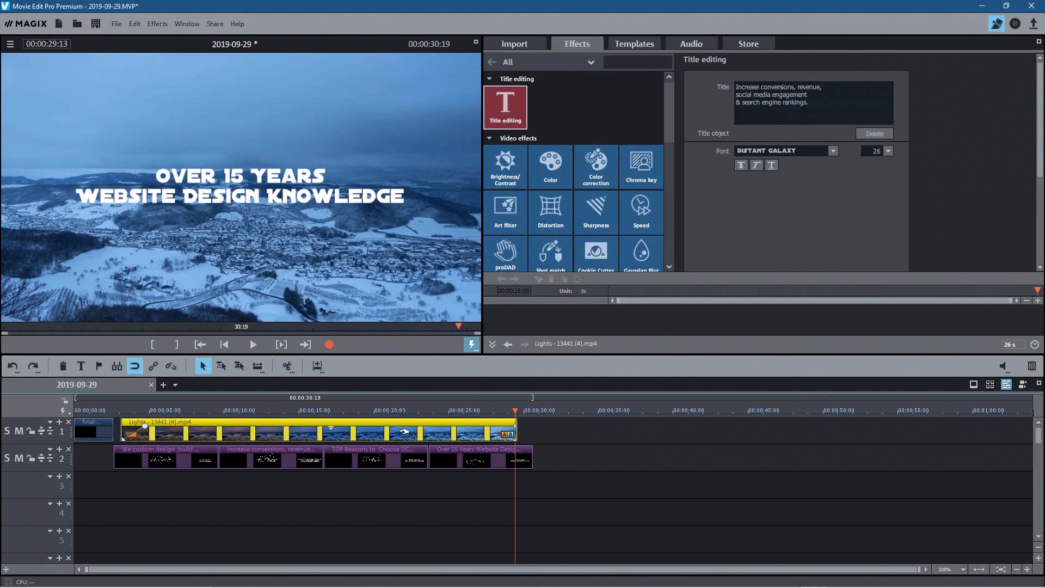
pyautogui.click(537, 409)
pyautogui.click(565, 411)
pyautogui.hotkey('ctrl', 'v')
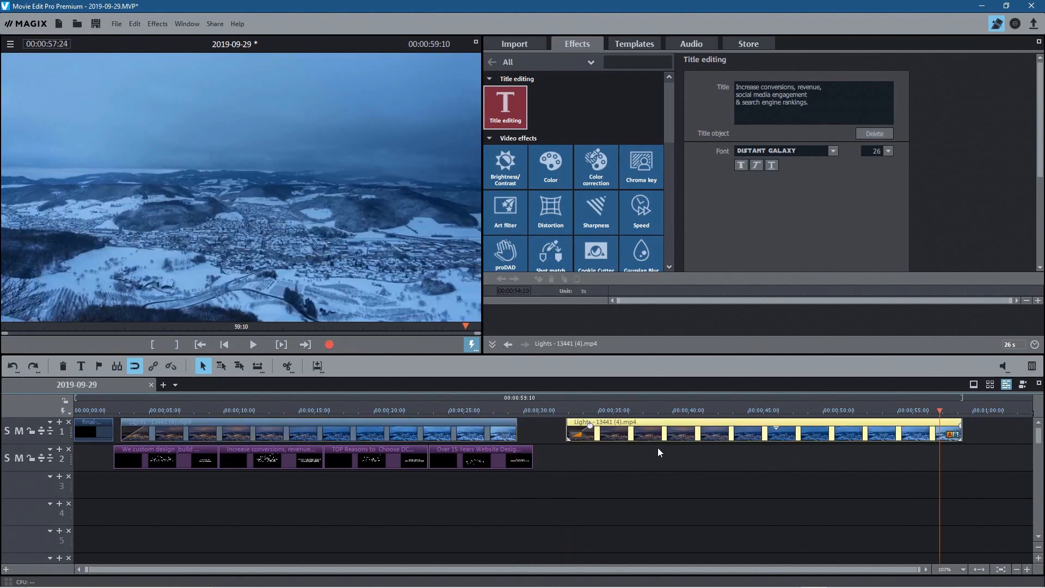
# Reverse the playback of the duplicated Lights clip and move it directly against the end of the original clip
pyautogui.click(589, 426)
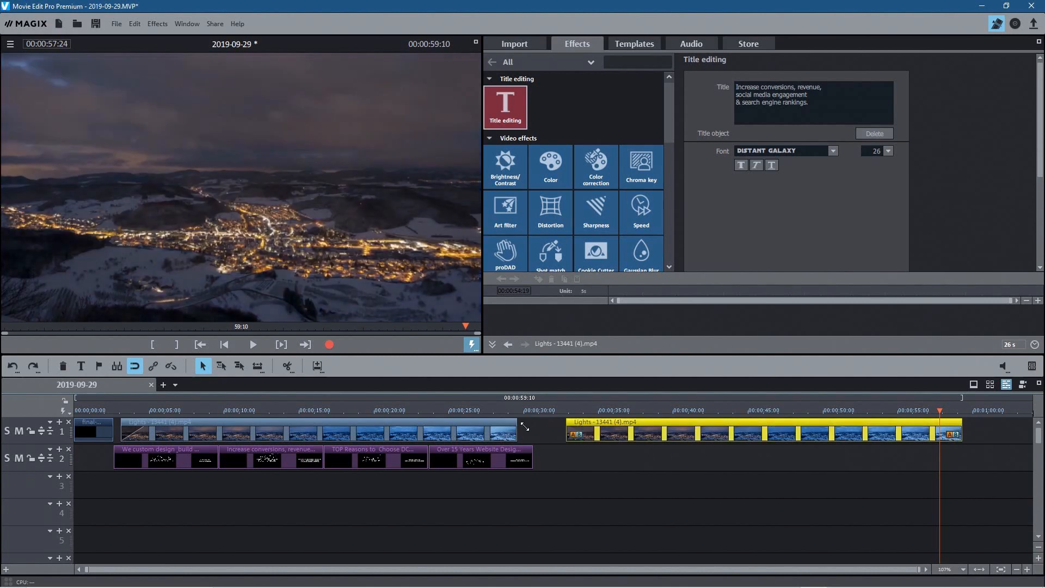
pyautogui.click(645, 423)
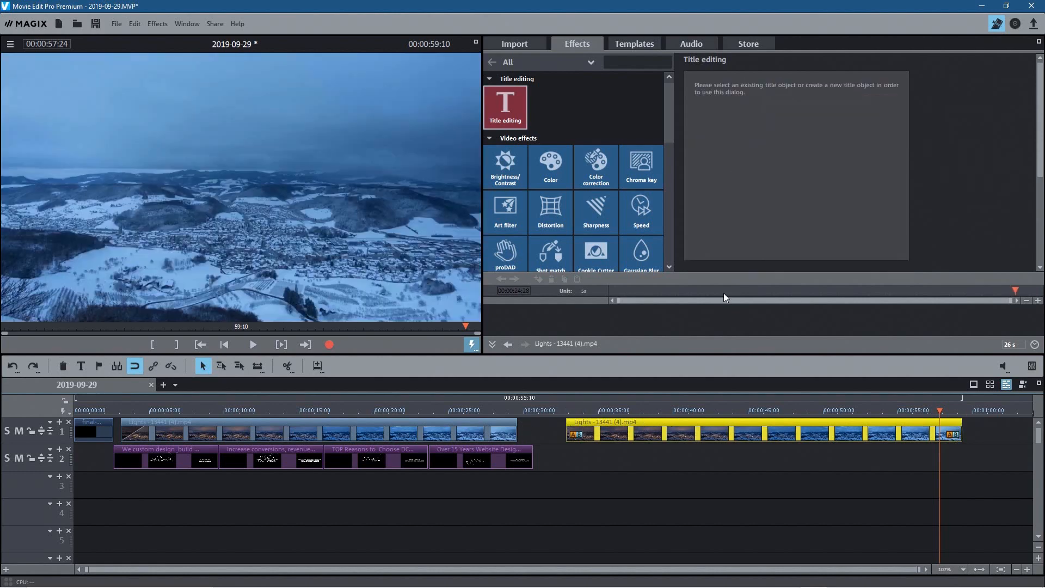
pyautogui.click(637, 215)
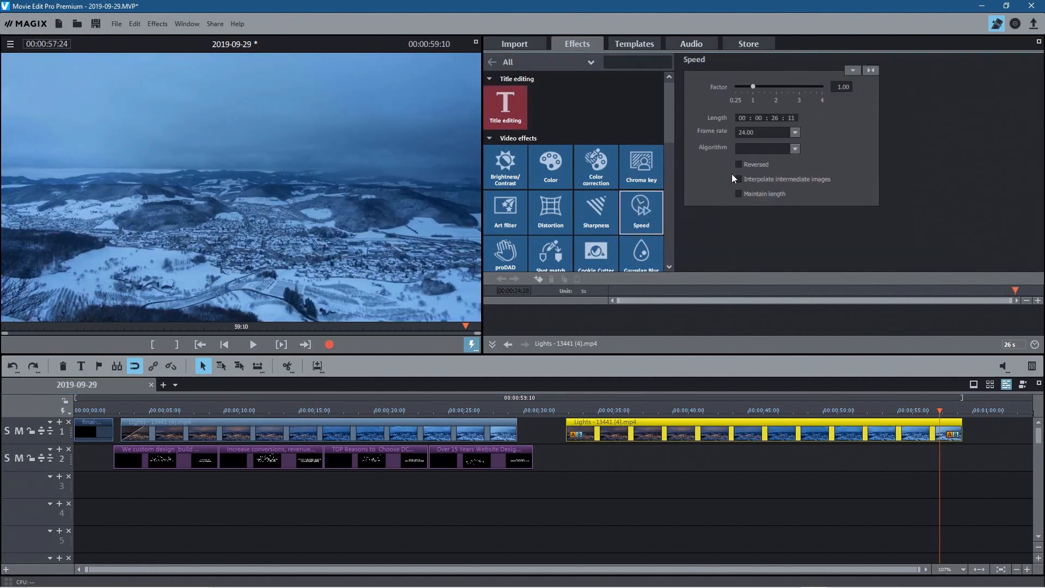
pyautogui.click(738, 164)
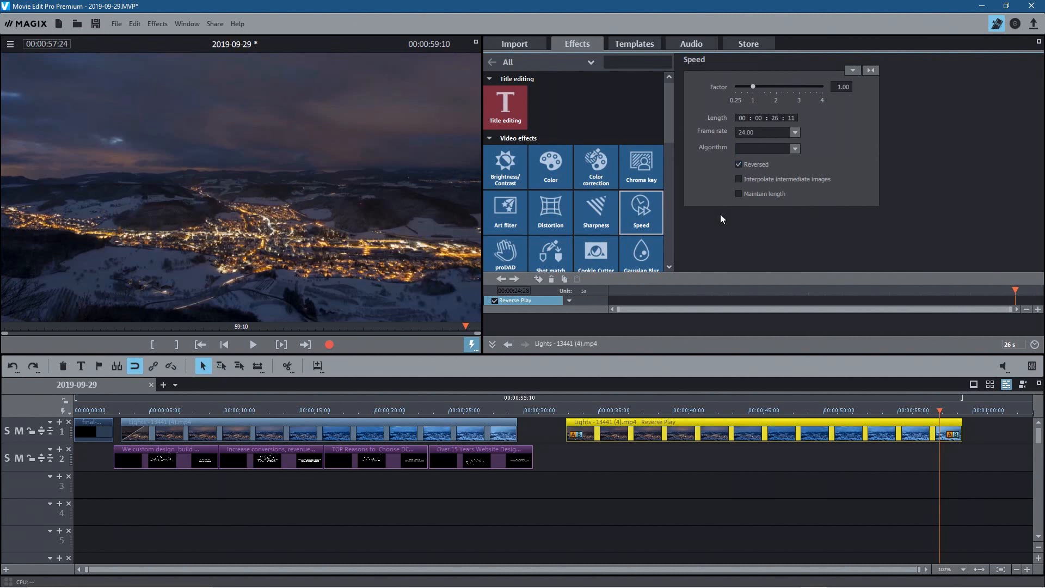
pyautogui.moveTo(620, 422); pyautogui.dragTo(572, 420)
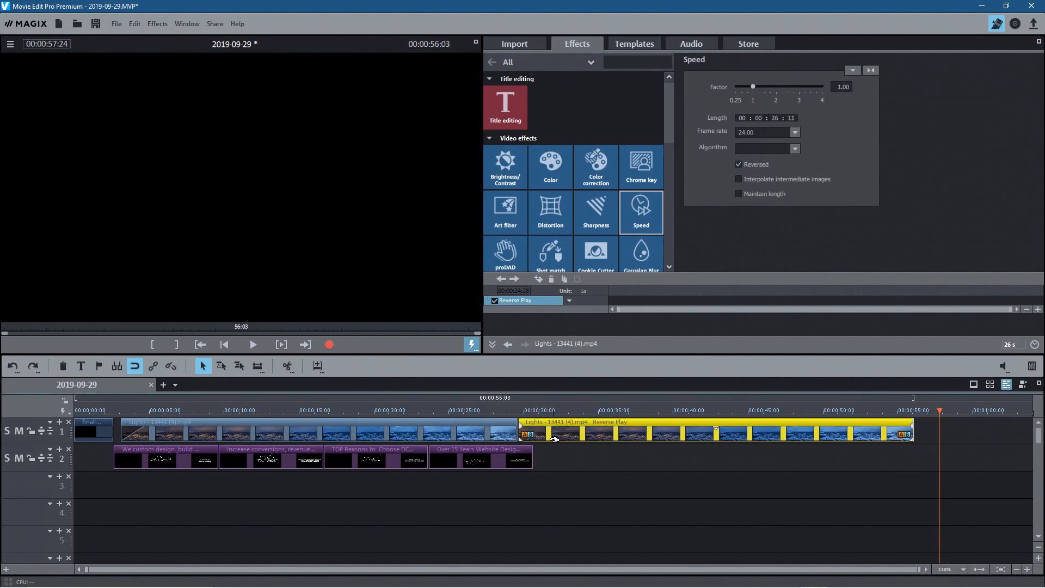
pyautogui.scroll(1, 554, 439)
pyautogui.scroll(-1, 548, 452)
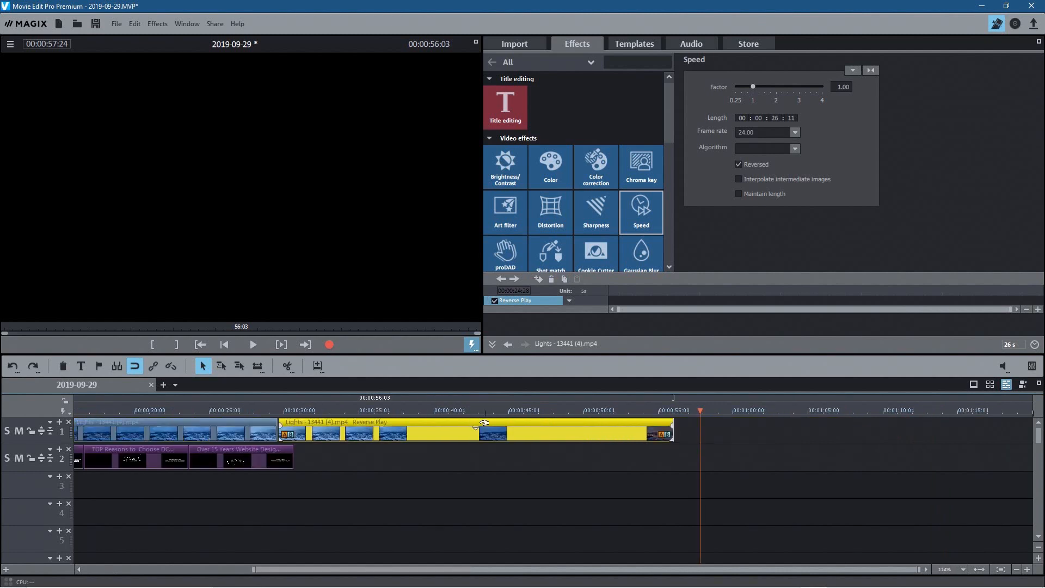
# Overlap the reversed Lights clip with the end of the original by about one second to create a crossfade
pyautogui.click(288, 411)
pyautogui.moveTo(285, 410); pyautogui.dragTo(284, 411)
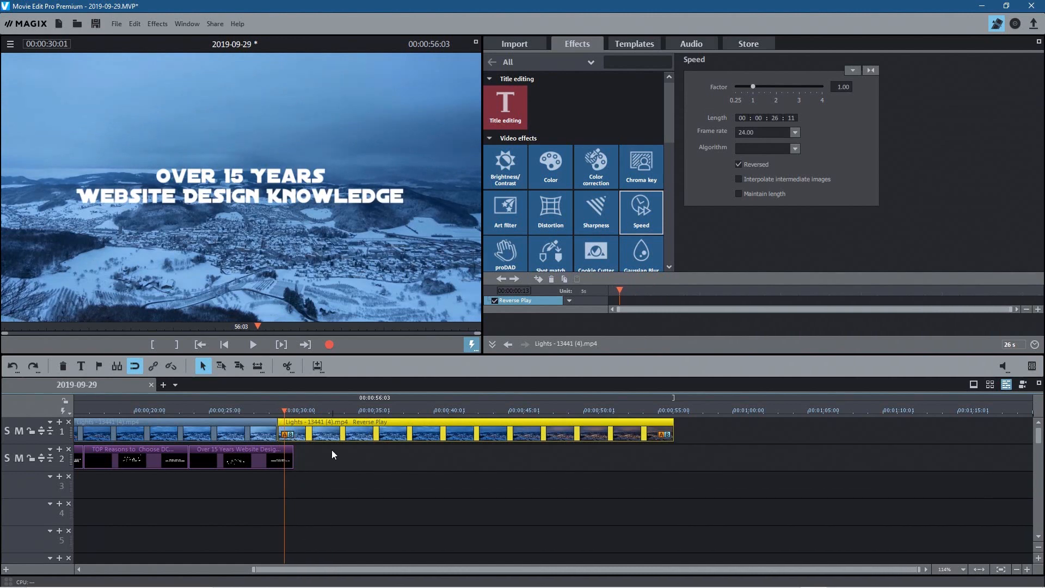
pyautogui.scroll(2, 332, 454)
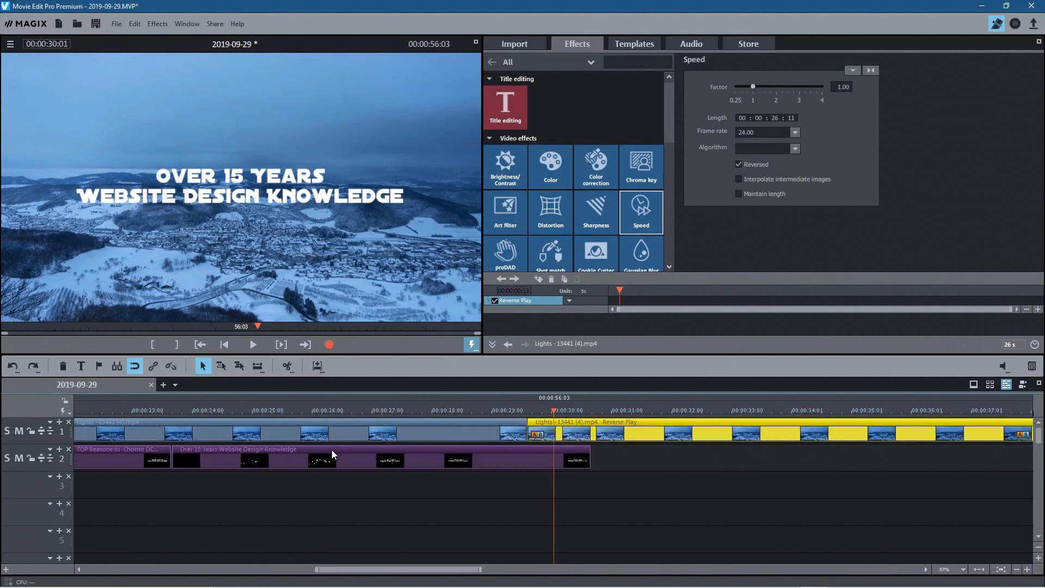
pyautogui.scroll(1, 331, 450)
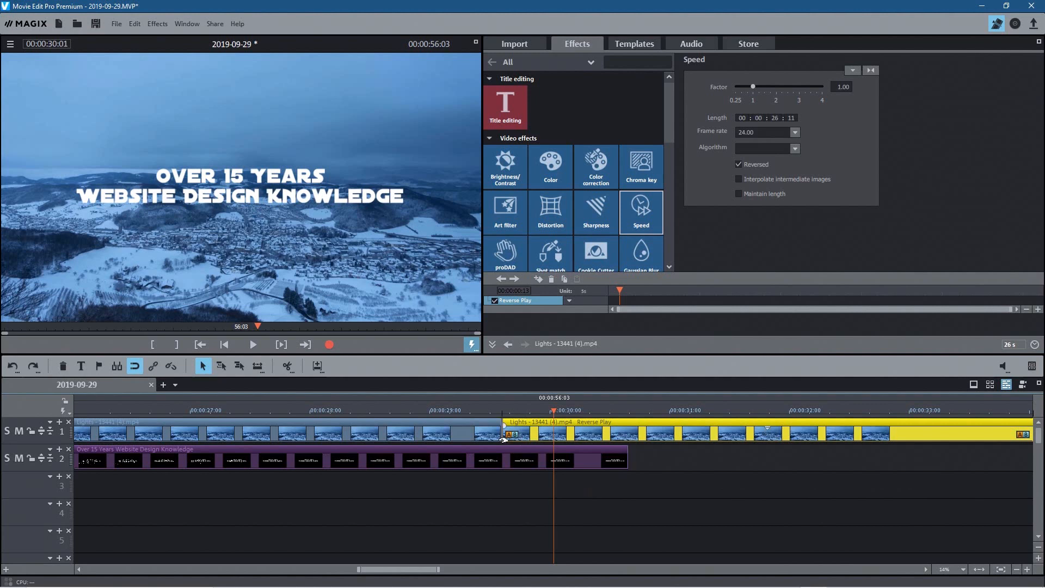
pyautogui.moveTo(517, 430); pyautogui.dragTo(525, 423)
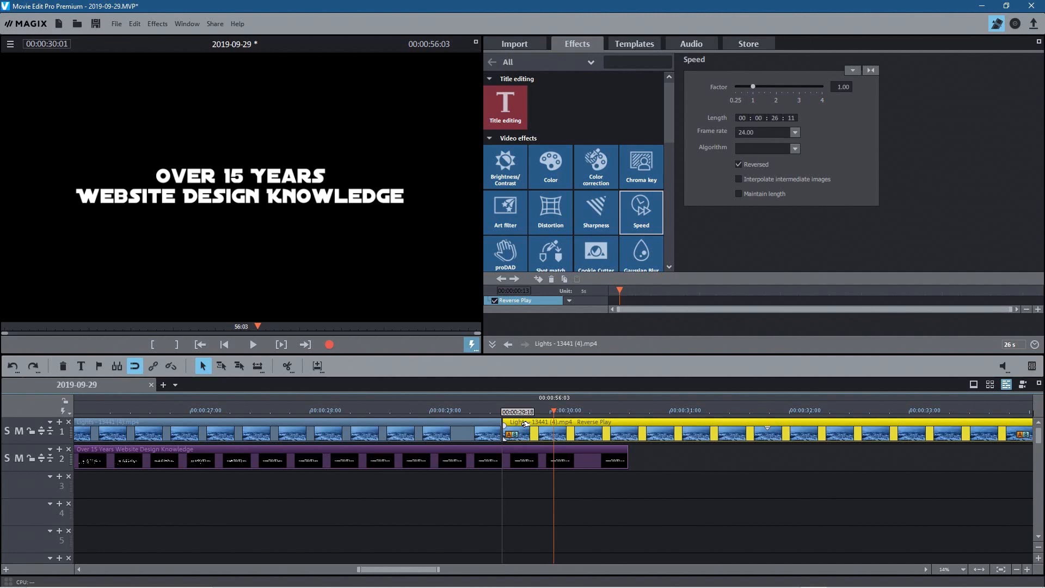
pyautogui.moveTo(522, 426); pyautogui.dragTo(402, 434)
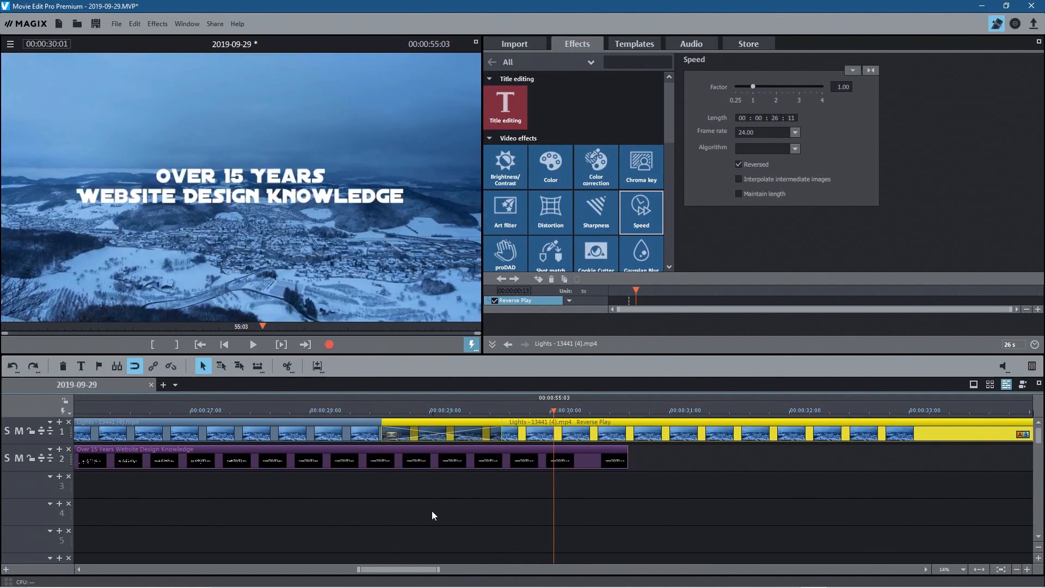
# Play back the crossfade between the two Lights clips from 00:00:26:10, and return the playhead to 00:00:24:04
pyautogui.scroll(-3, 432, 511)
pyautogui.click(468, 413)
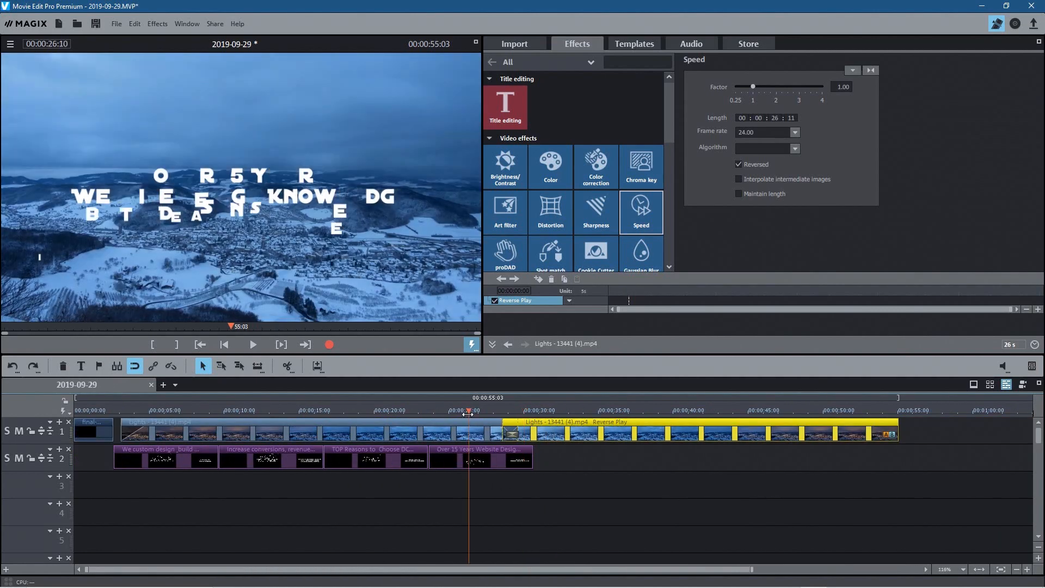
pyautogui.click(253, 345)
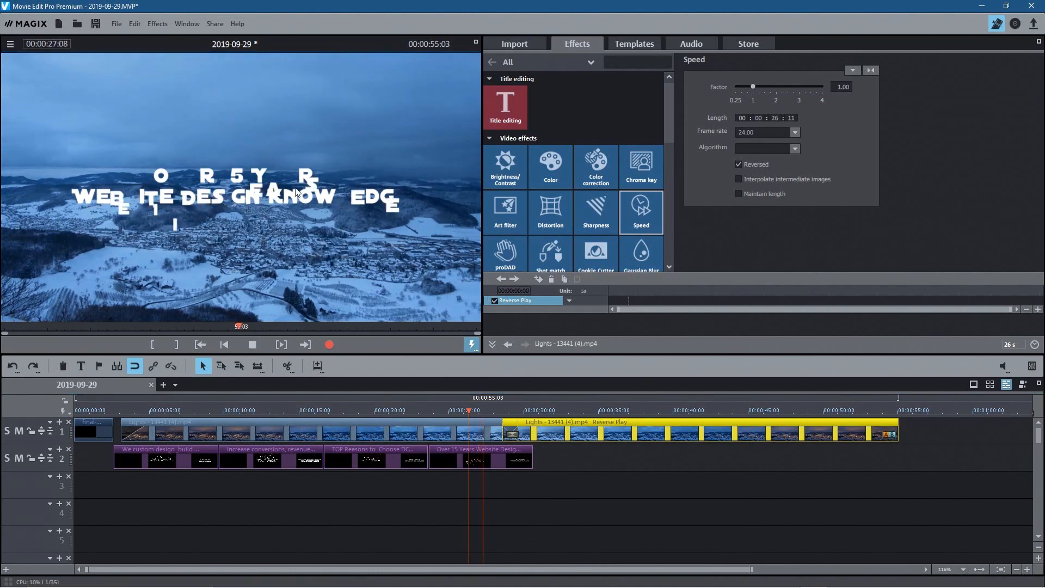
pyautogui.click(435, 412)
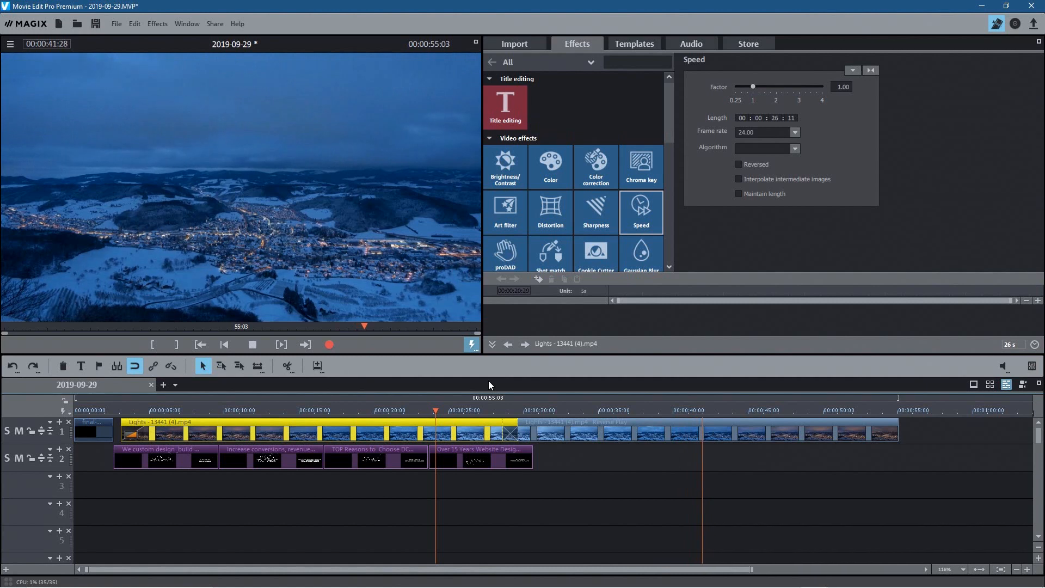
pyautogui.click(271, 345)
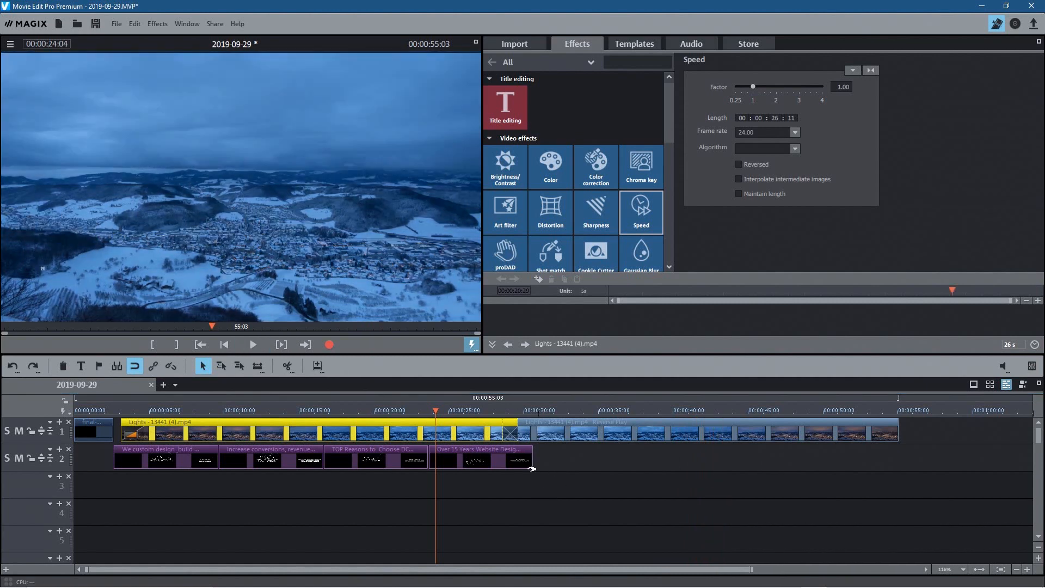
# Duplicate the fourth title and place the copy directly after it on track 2
pyautogui.click(481, 450)
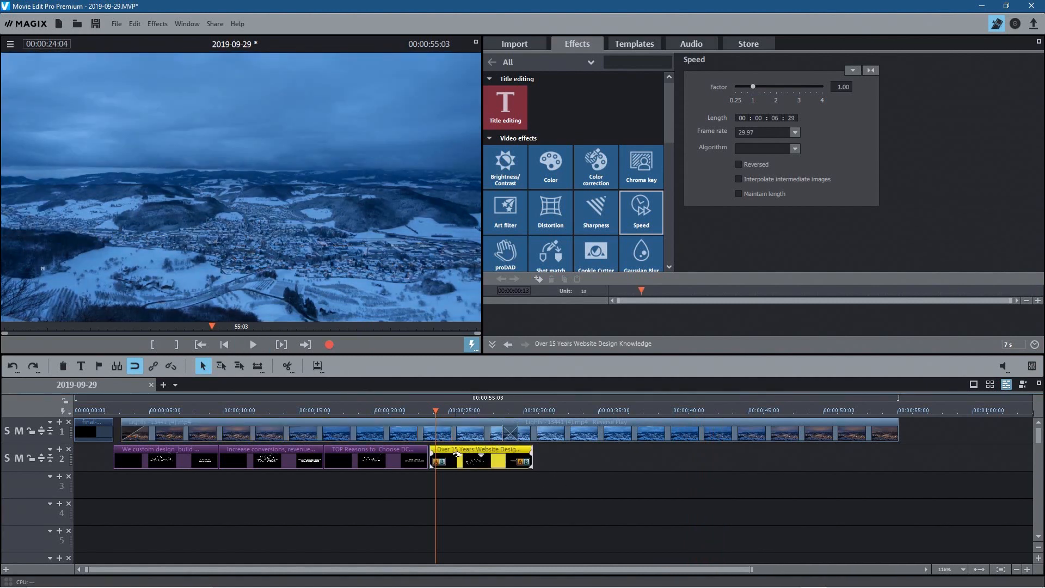
pyautogui.moveTo(439, 411); pyautogui.dragTo(518, 410)
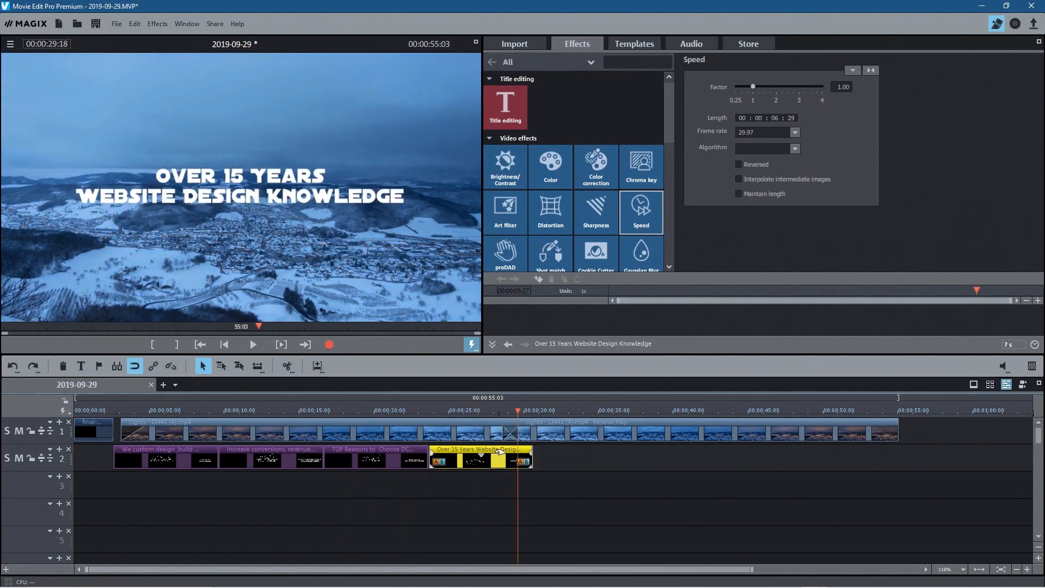
pyautogui.doubleClick(497, 452)
pyautogui.click(511, 448)
pyautogui.click(507, 455)
pyautogui.click(546, 414)
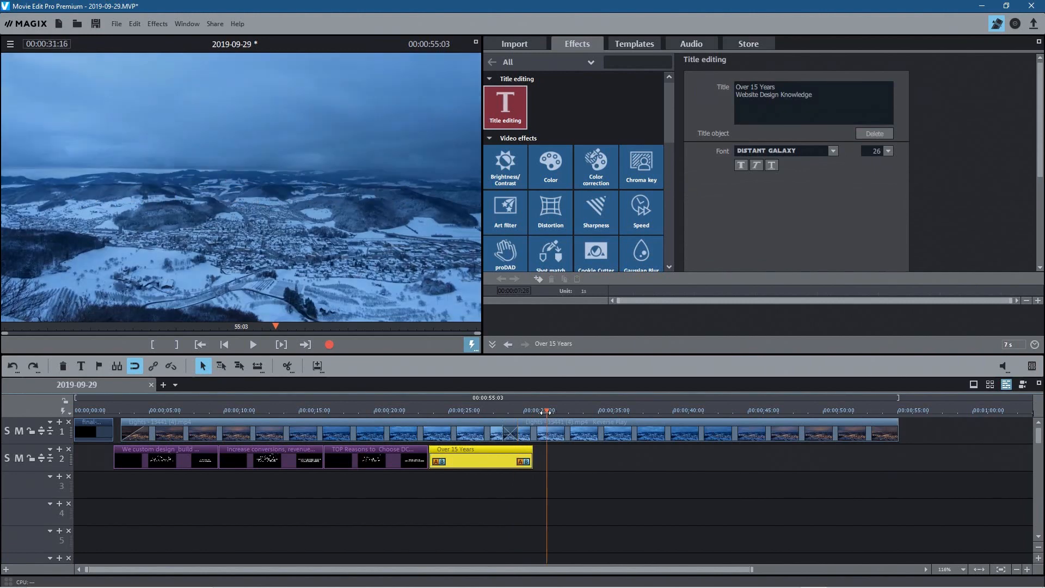
pyautogui.hotkey('ctrl', 'v')
pyautogui.moveTo(608, 450)
pyautogui.mouseDown()
pyautogui.moveTo(627, 450)
pyautogui.moveTo(595, 449)
pyautogui.mouseUp()
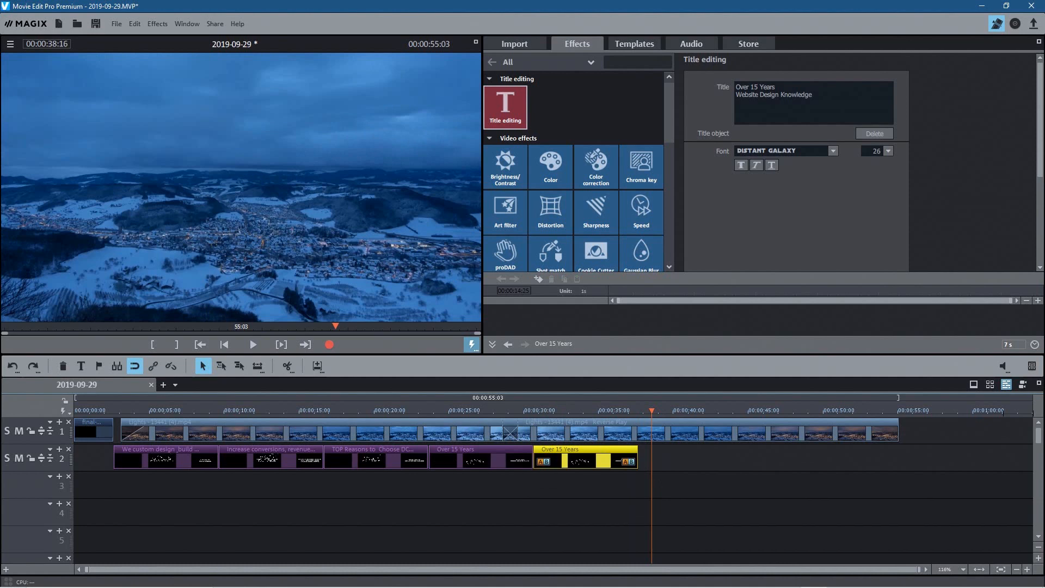
# Replace the fifth title's text with "2 Hours Free Website Design Consultancy", broken into two lines after "Free"
pyautogui.click(587, 455)
pyautogui.click(604, 460)
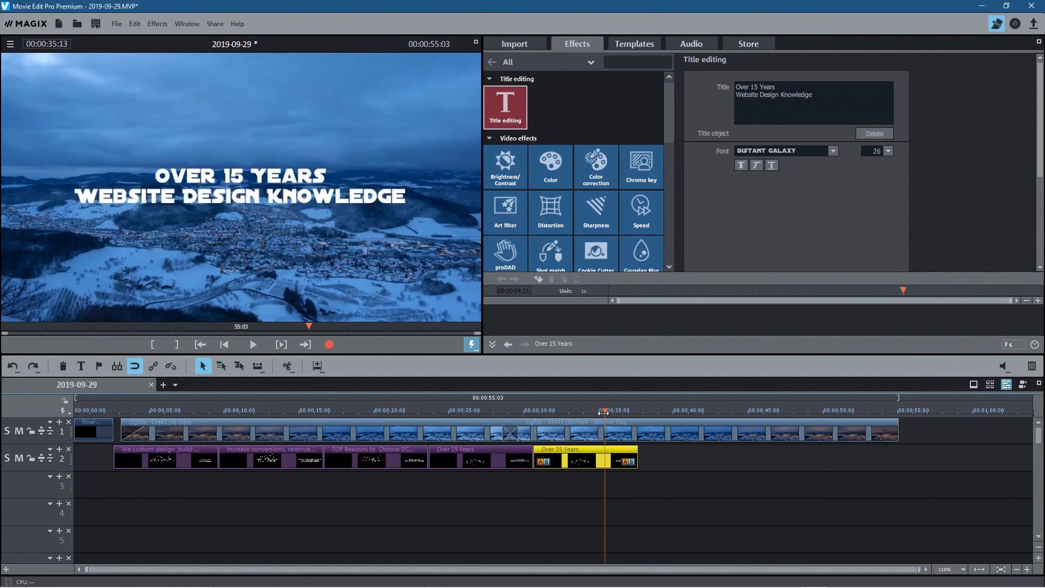
pyautogui.moveTo(819, 96); pyautogui.dragTo(701, 81)
pyautogui.write('2 Hours Free Website Design Consultancy')
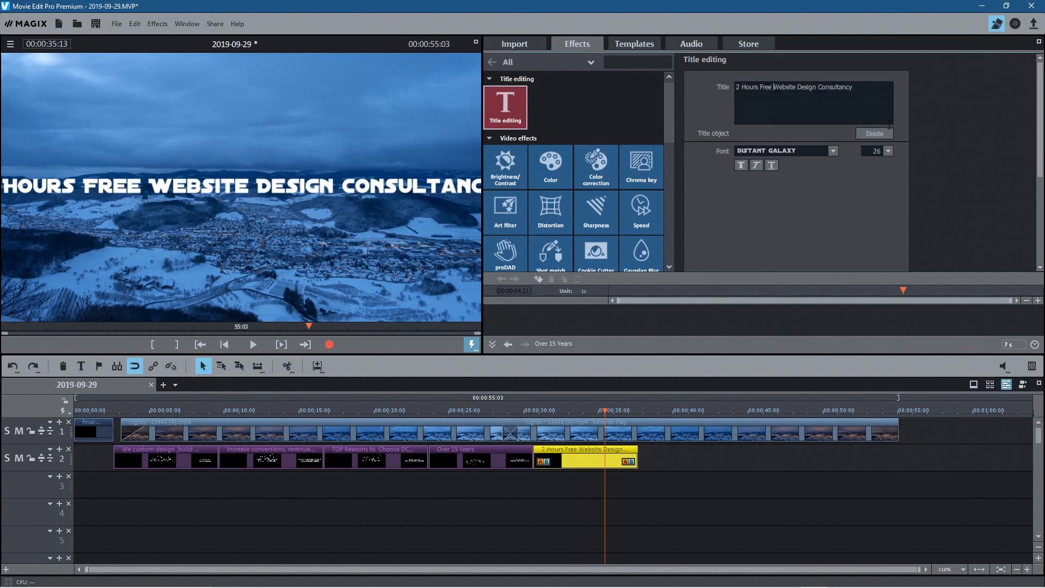
pyautogui.press('BackSpace')
pyautogui.press('Return')
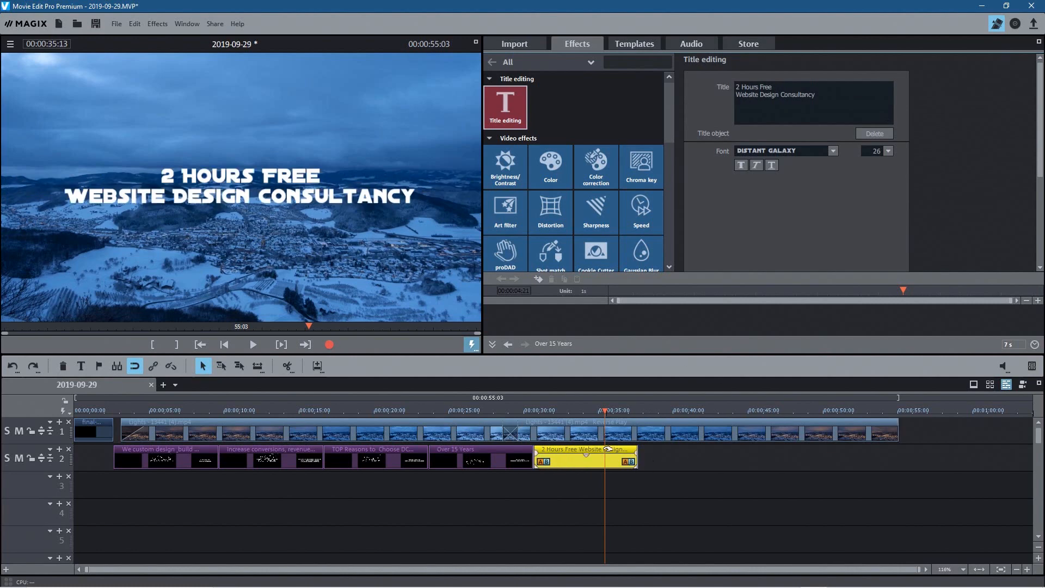
# Paste another copy of the fourth title directly after the fifth title and preview the frame at 00:00:41:28
pyautogui.click(644, 410)
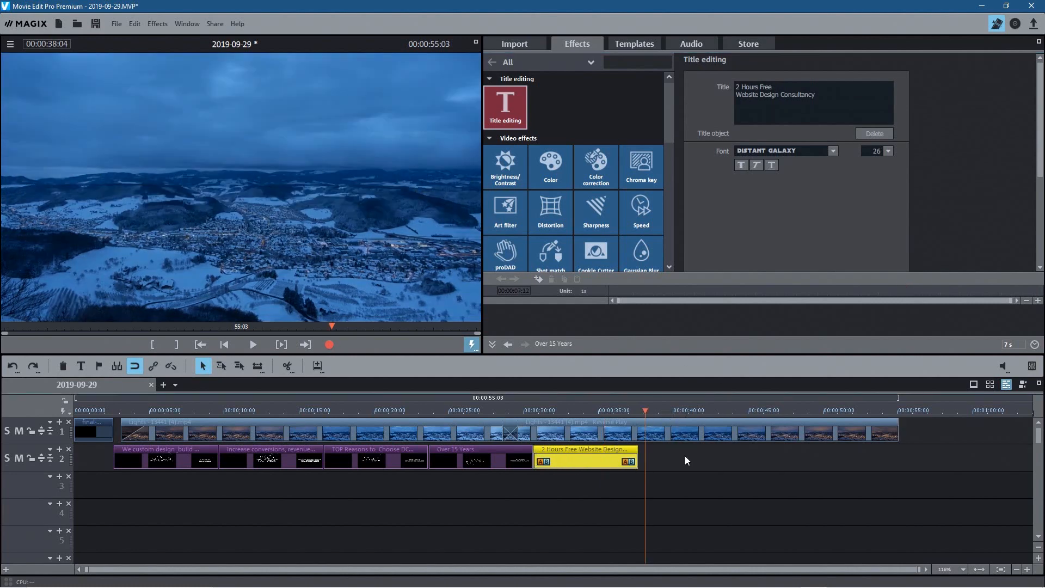
pyautogui.hotkey('ctrl', 'v')
pyautogui.moveTo(696, 452); pyautogui.dragTo(689, 449)
pyautogui.click(701, 407)
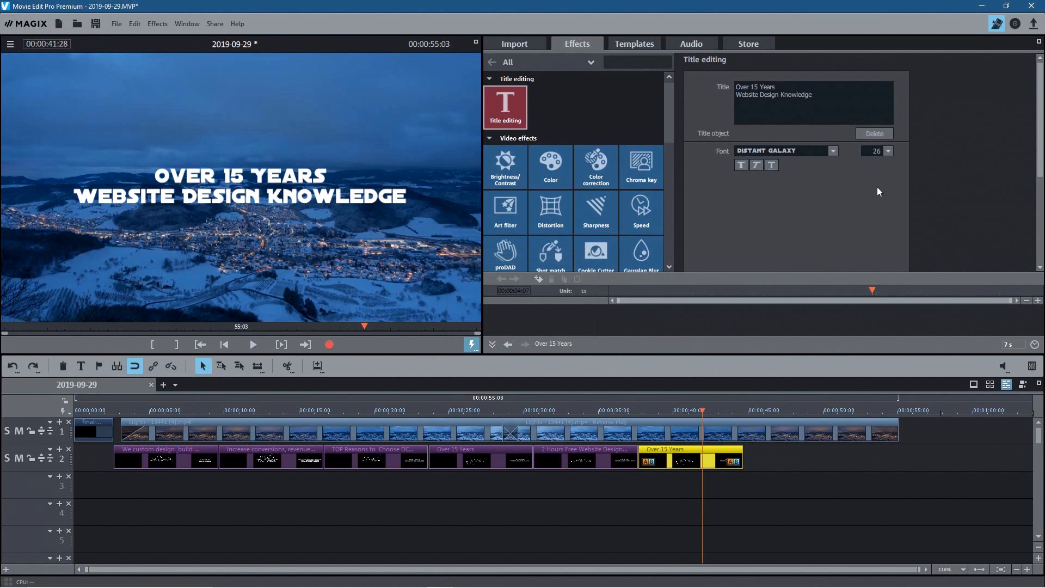
# Replace the sixth title's text with "Hundreds of Completed Web Design Projects", broken into two lines after "Completed"
pyautogui.click(742, 86)
pyautogui.hotkey('ctrl', 'a')
pyautogui.write('Hundreds of Completed Web Design Projects')
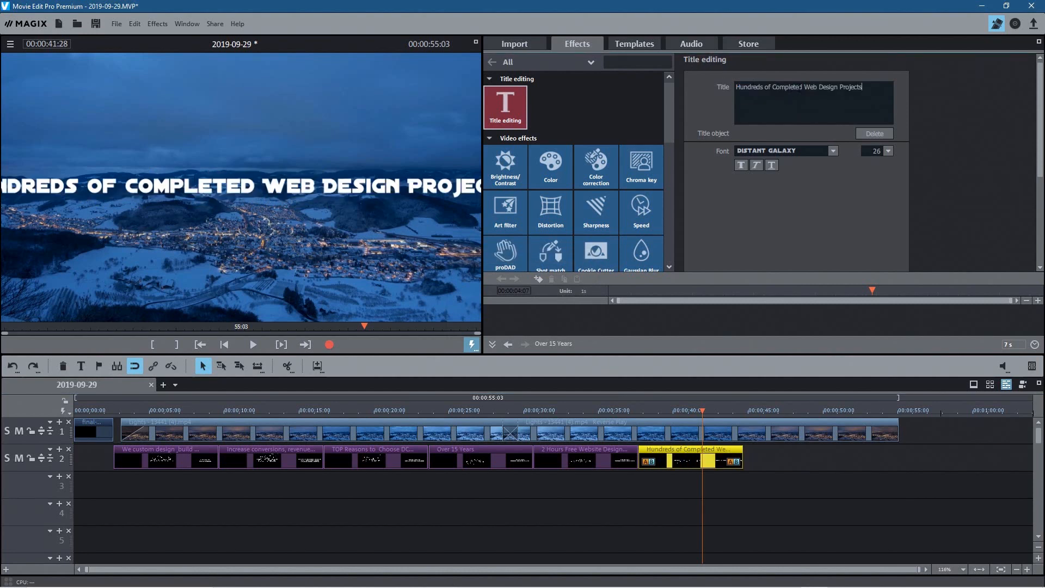
pyautogui.press('Return')
# Duplicate the sixth title and place the copy directly after it on track 2
pyautogui.click(758, 412)
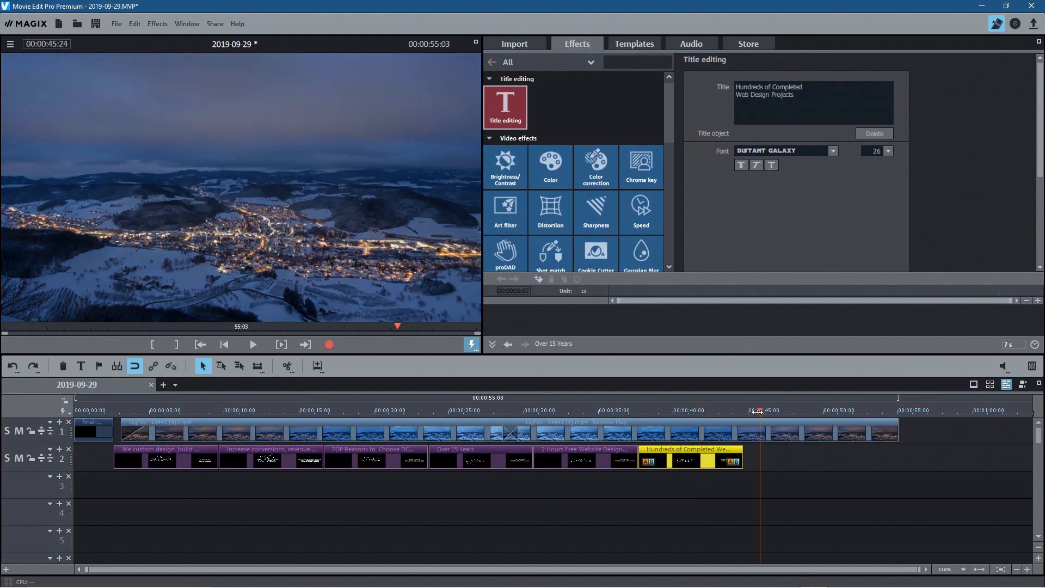
pyautogui.click(773, 452)
pyautogui.click(715, 447)
pyautogui.hotkey('ctrl', 'c')
pyautogui.hotkey('ctrl', 'v')
pyautogui.moveTo(786, 448); pyautogui.dragTo(773, 448)
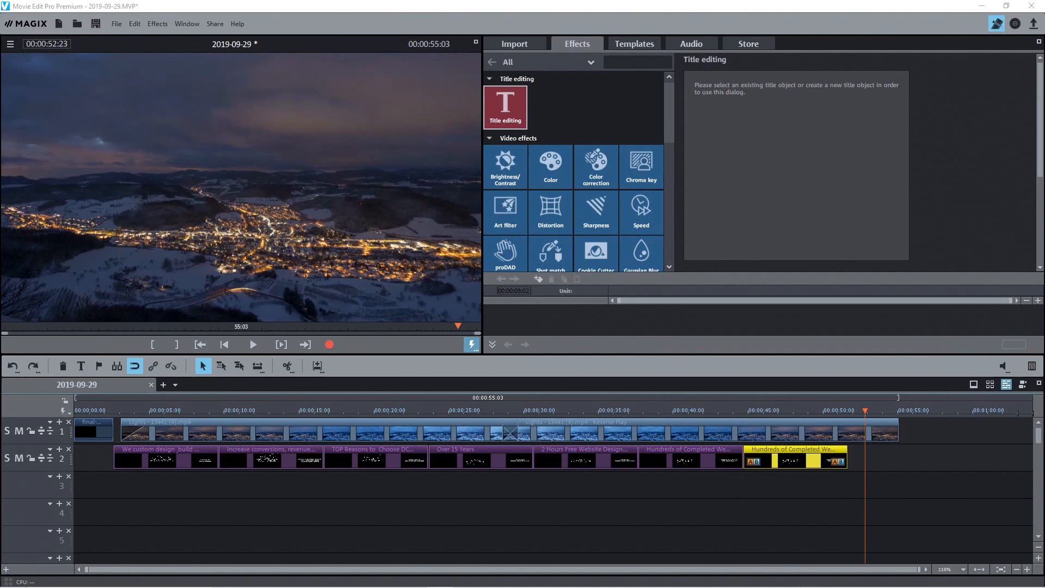
# Replace the seventh title's text with "Affordable Website Design Solutions", broken after "Affordable", and view the frame at 00:00:50:16
pyautogui.click(792, 411)
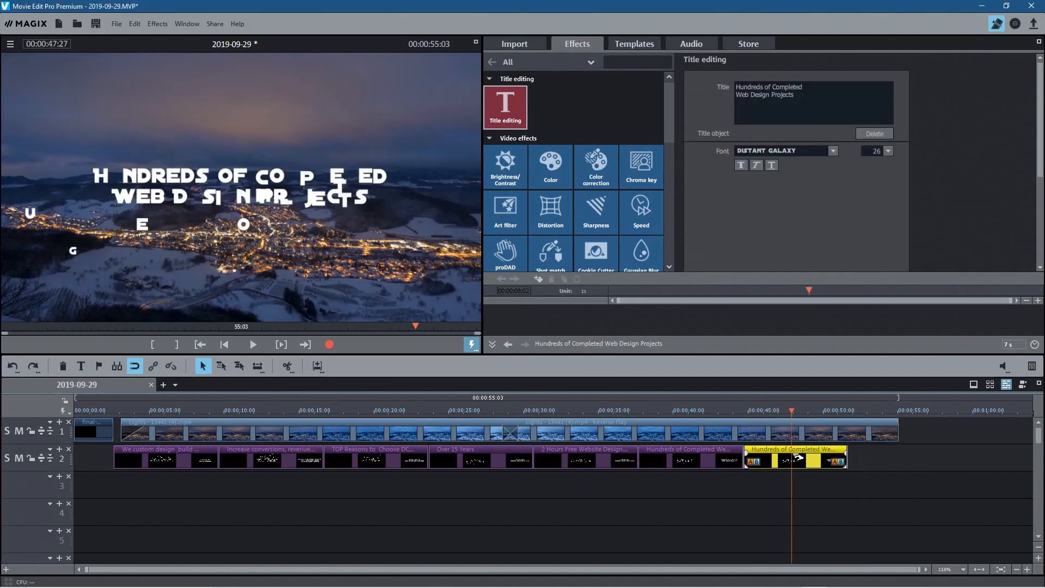
pyautogui.hotkey('ctrl', 'a')
pyautogui.hotkey('ctrl', 'v')
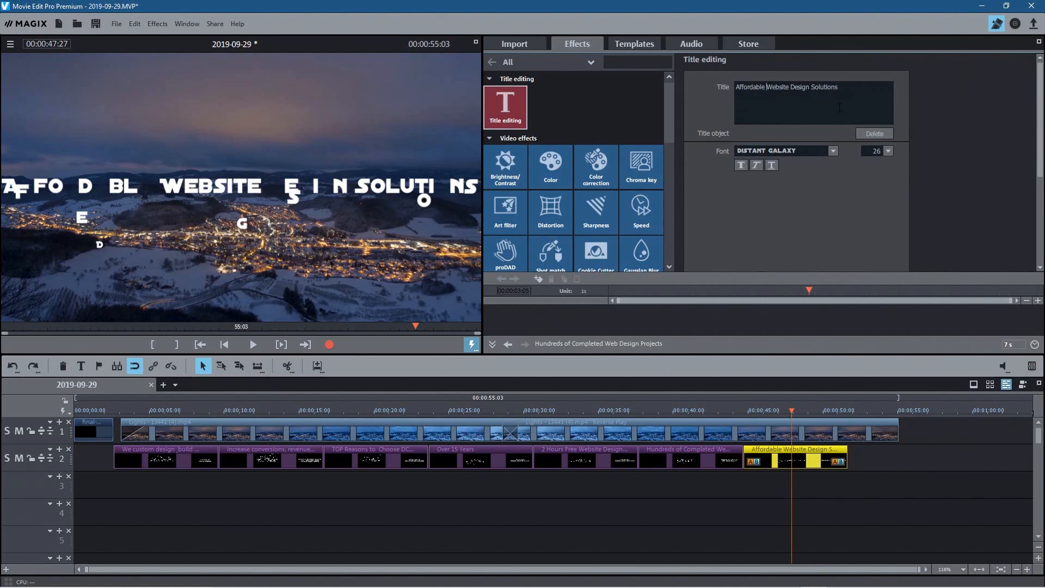
pyautogui.press('Return')
pyautogui.moveTo(791, 410); pyautogui.dragTo(830, 417)
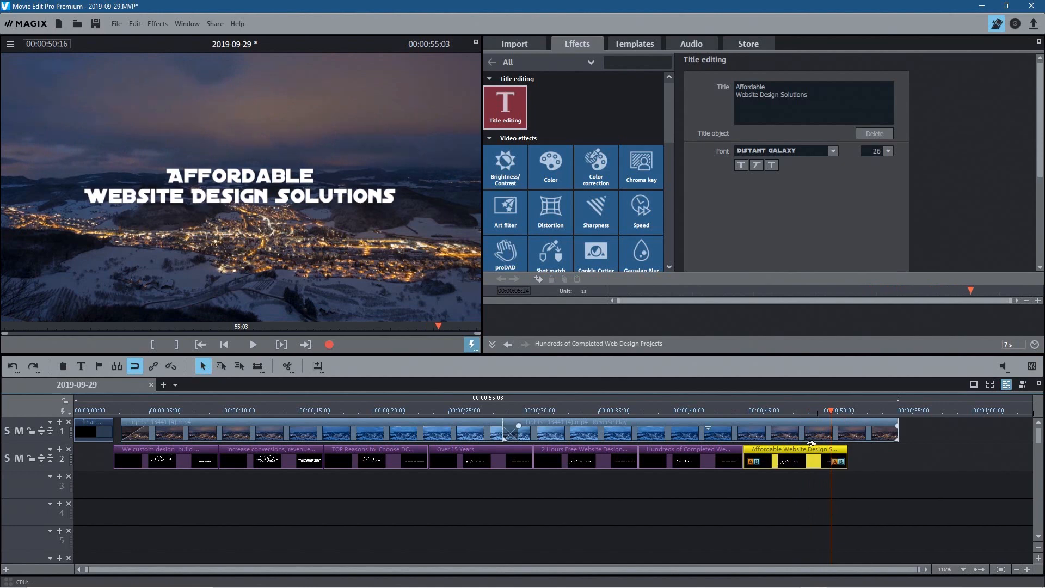
# Paste a copy of the "Affordable Website Design Solutions" title directly after the seventh title on track 2
pyautogui.click(858, 412)
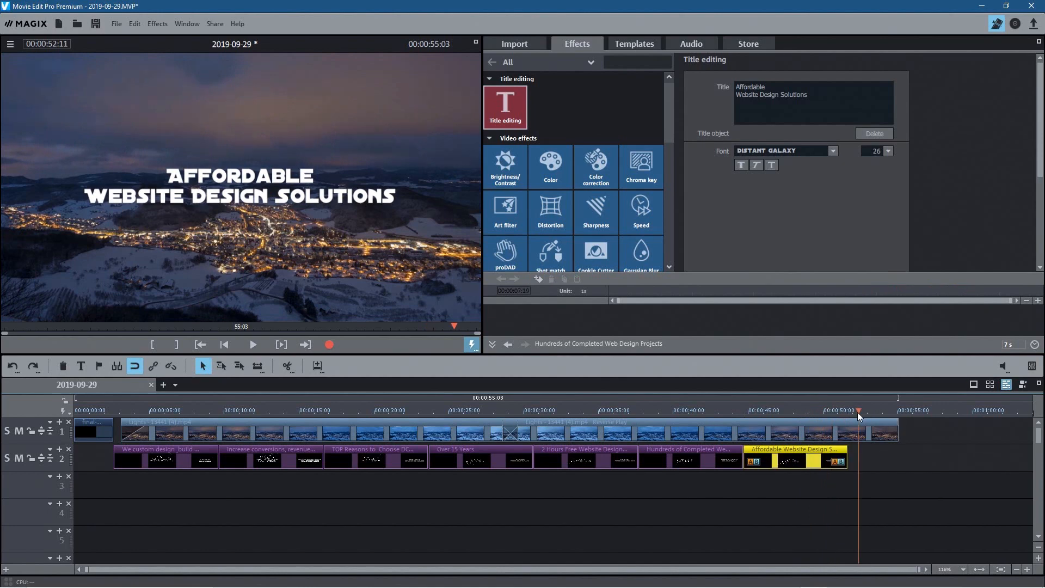
pyautogui.hotkey('ctrl', 'v')
pyautogui.moveTo(914, 450); pyautogui.dragTo(906, 450)
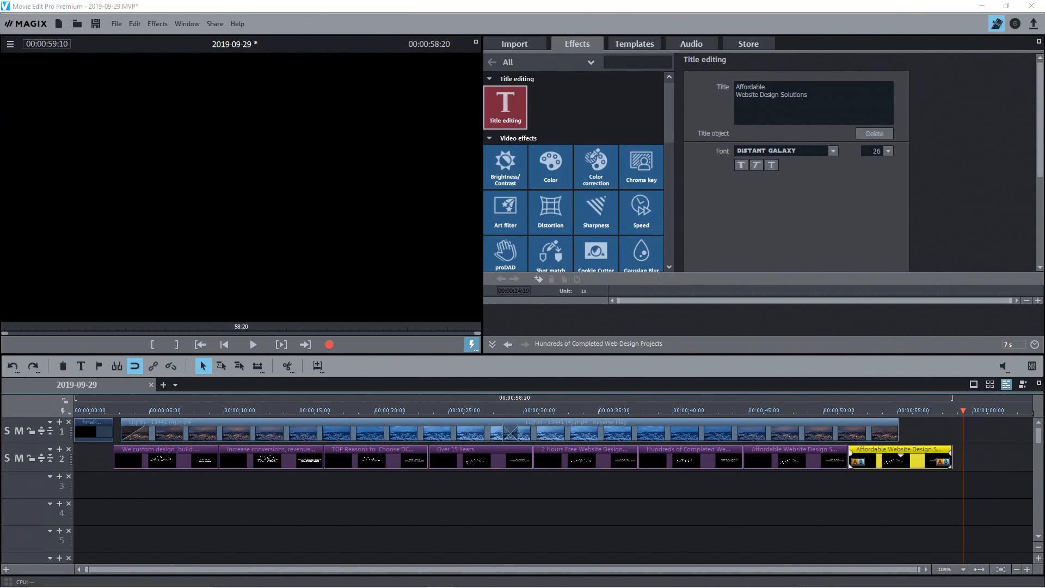
# Replace the eighth title's text with "Secure & Reliable Website Hosting", broken into two lines after "Reliable", with the playhead at 00:00:55:15
pyautogui.click(897, 453)
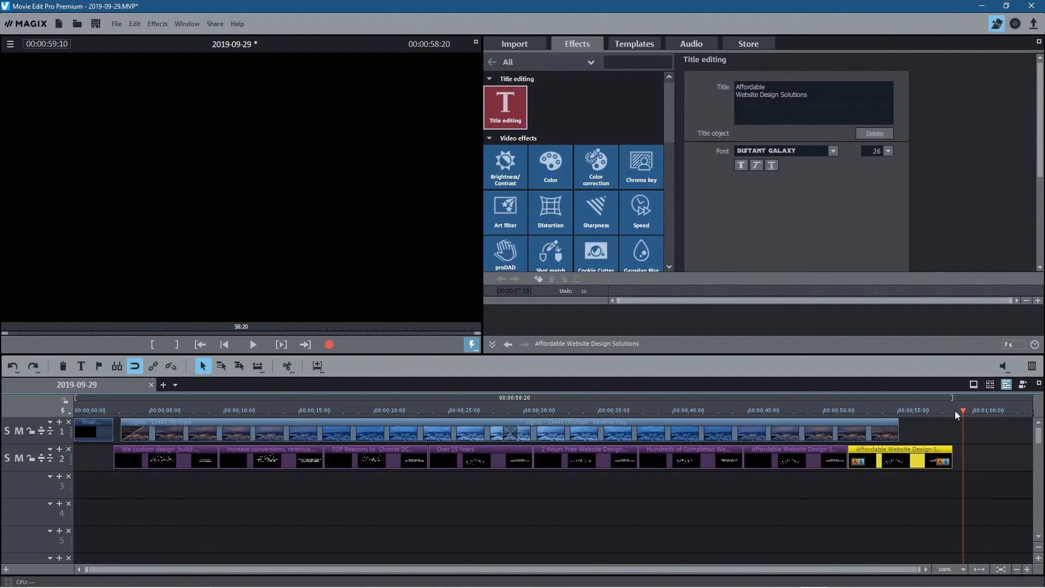
pyautogui.moveTo(961, 413); pyautogui.dragTo(905, 426)
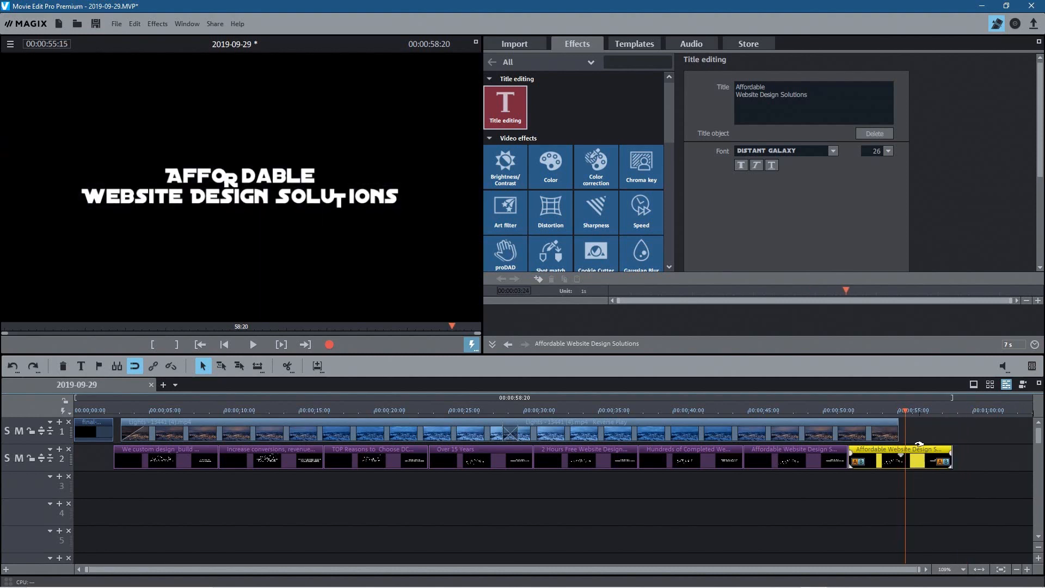
pyautogui.click(822, 97)
pyautogui.hotkey('ctrl', 'a')
pyautogui.hotkey('ctrl', 'v')
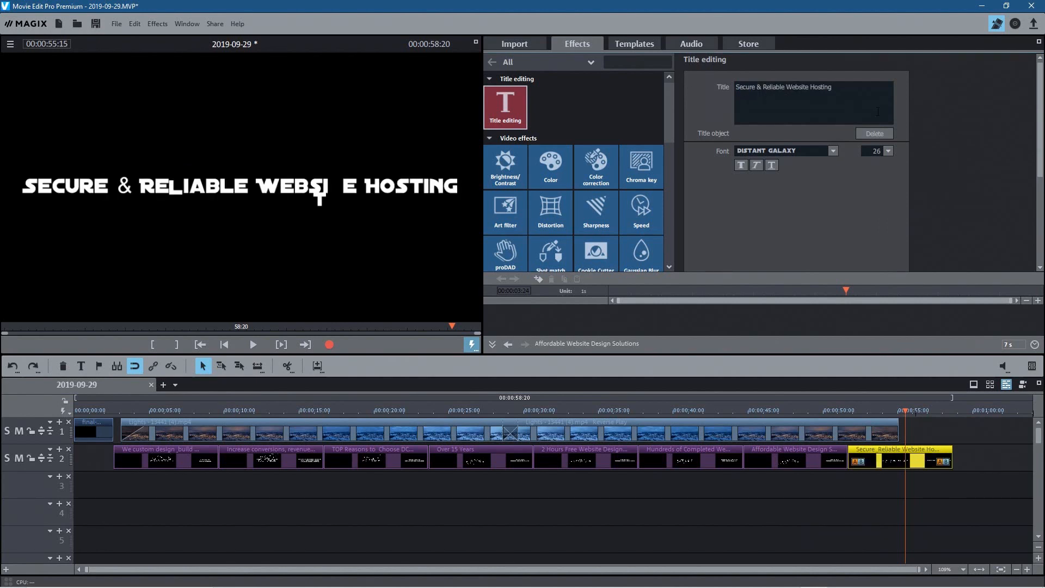
pyautogui.press('BackSpace')
pyautogui.press('Return')
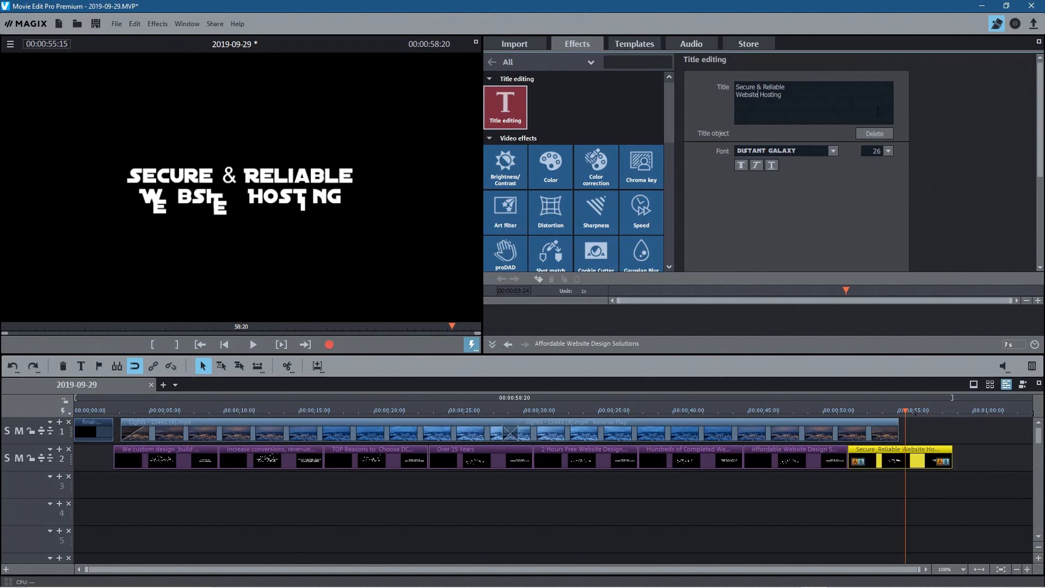
pyautogui.write('& Email')
pyautogui.press('BackSpace')
pyautogui.press('BackSpace')
pyautogui.press('BackSpace')
pyautogui.press('BackSpace')
pyautogui.press('BackSpace')
pyautogui.press('BackSpace')
pyautogui.press('BackSpace')
pyautogui.press('BackSpace')
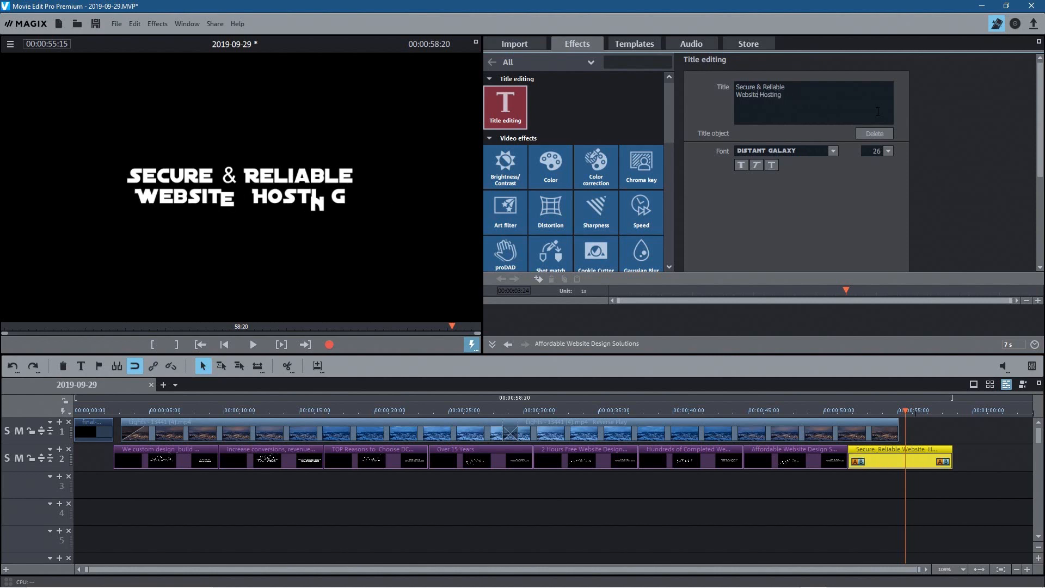
pyautogui.press('BackSpace')
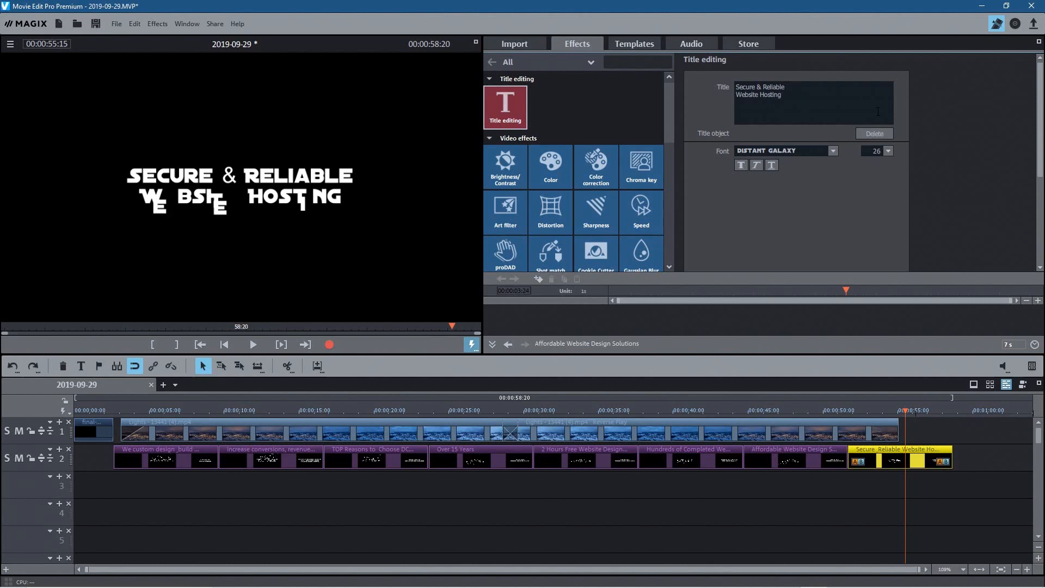
# Insert "Email &" before "Website Hosting" in the second line of the eighth title
pyautogui.write('Email &')
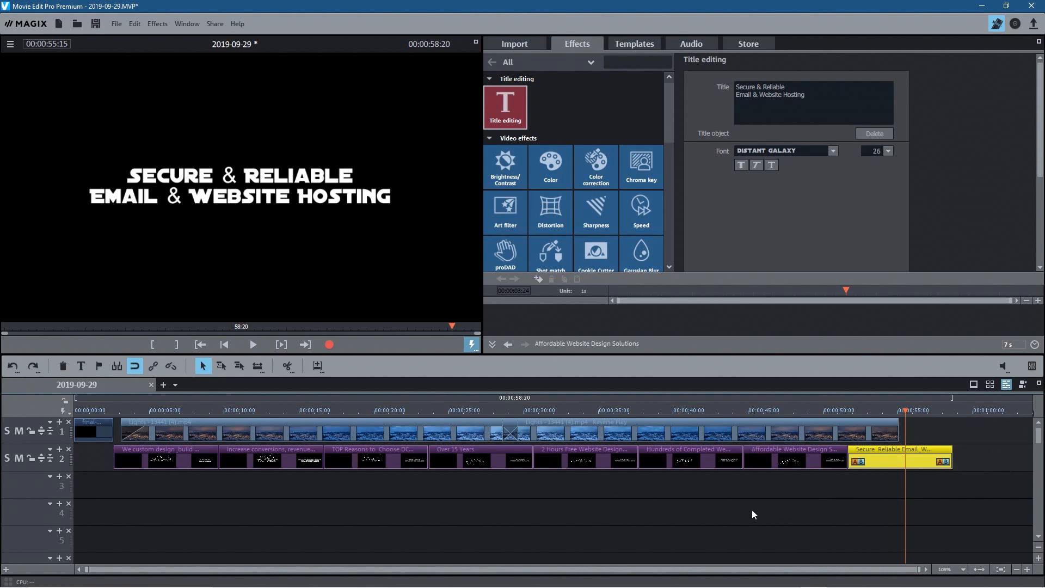
# Copy the "Secure & Reliable Email & Website Hosting" title and paste three consecutive copies on track 2, starting at 00:00:59:20
pyautogui.scroll(-2, 751, 508)
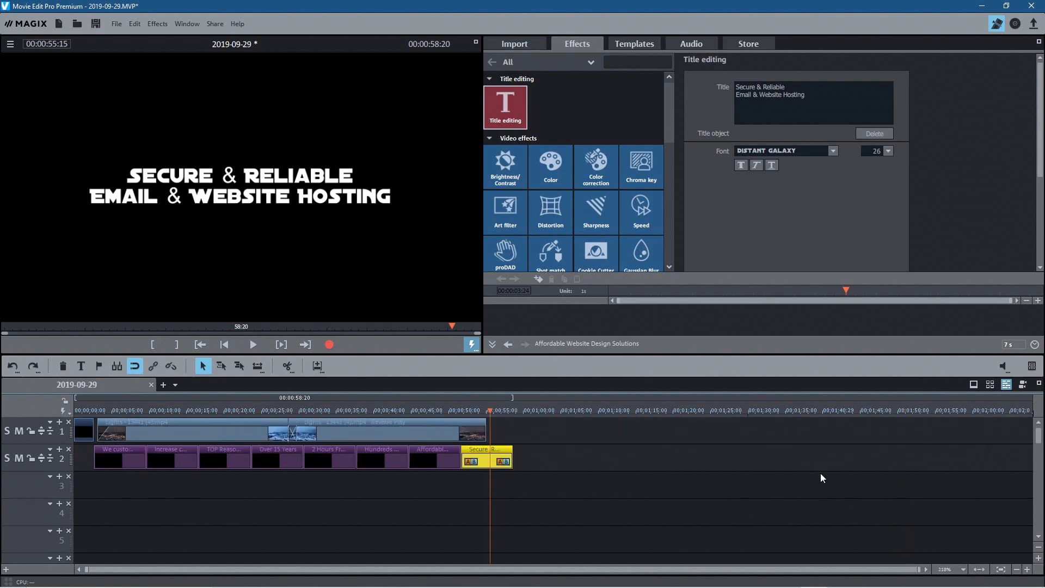
pyautogui.click(525, 444)
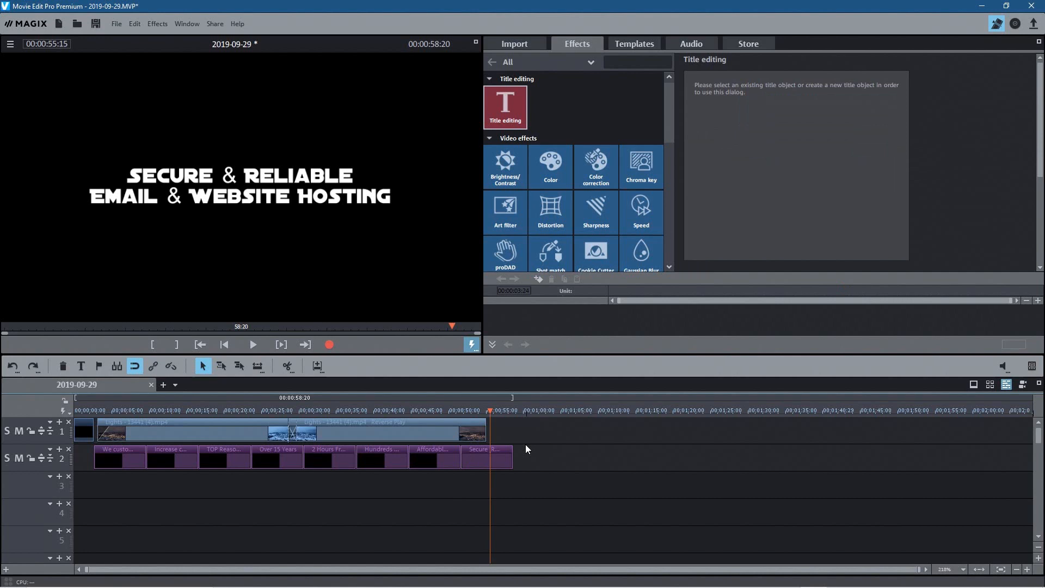
pyautogui.click(492, 446)
pyautogui.click(520, 409)
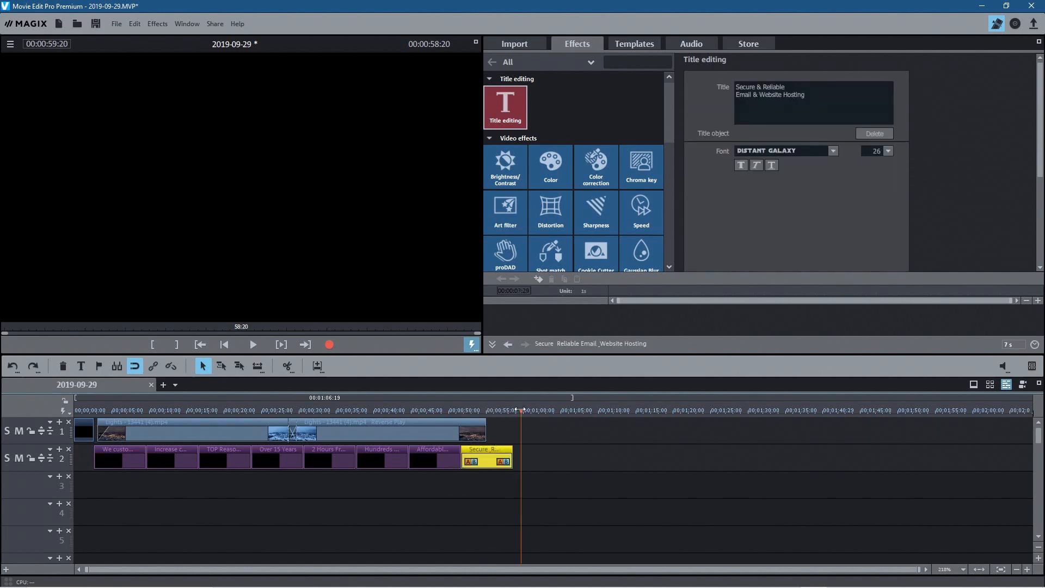
pyautogui.hotkey('ctrl', 'c')
pyautogui.hotkey('ctrl', 'v')
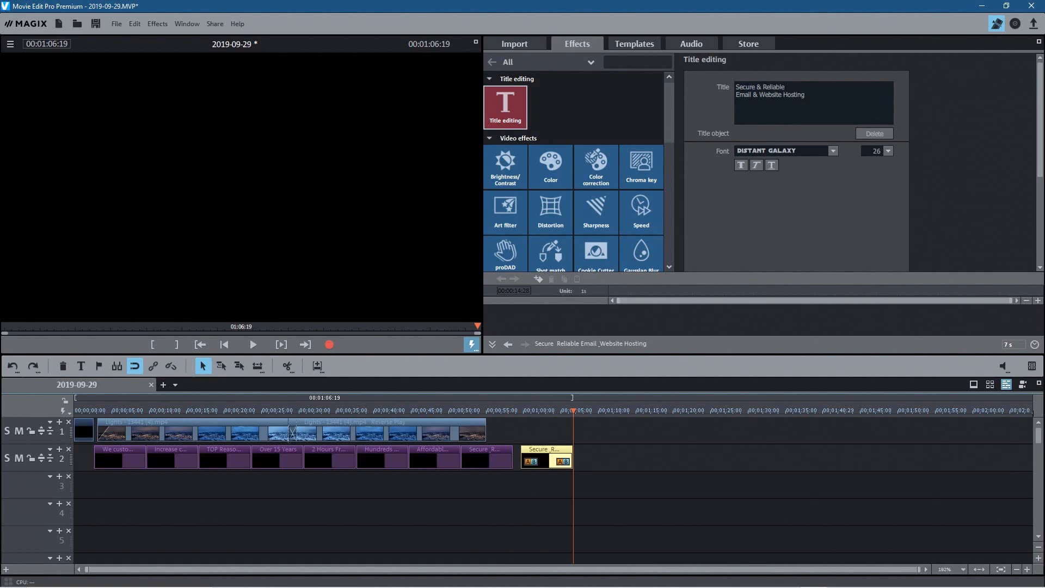
pyautogui.hotkey('ctrl', 'v')
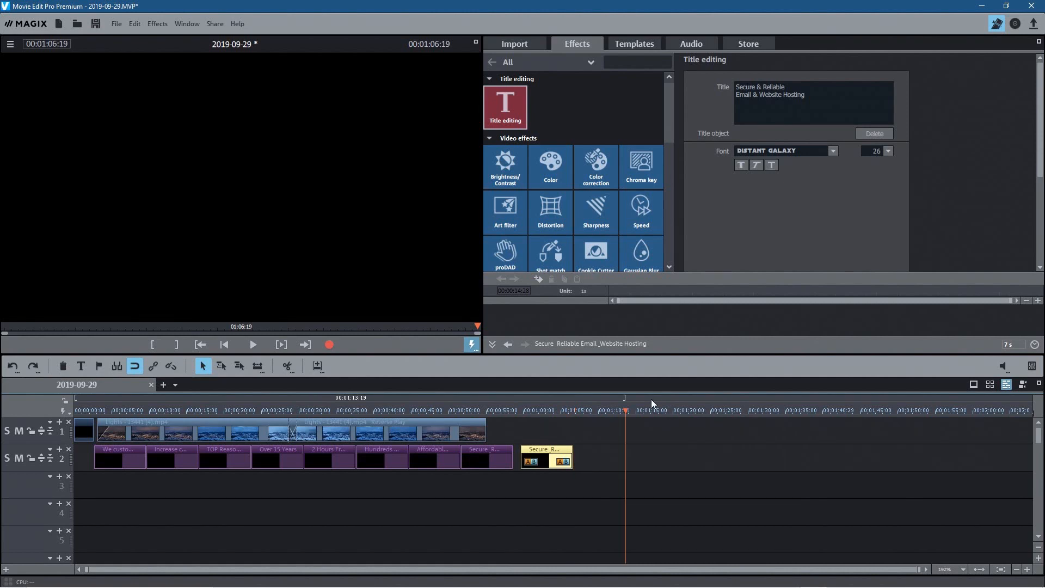
pyautogui.hotkey('ctrl', 'v')
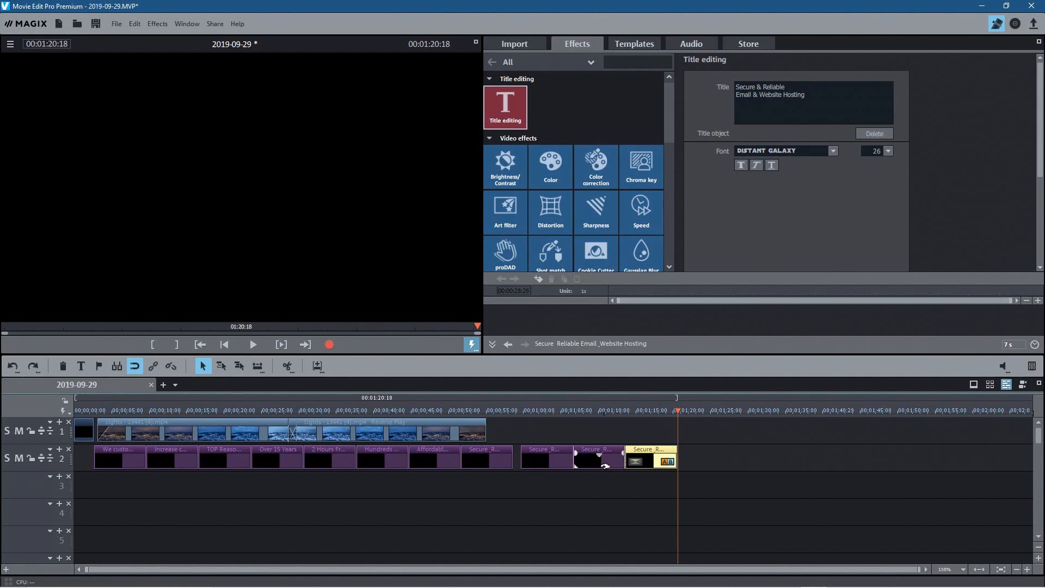
# Move the last three titles up against the preceding title and change the first one's text to "Free Access to / Over 500 Video Tutorials"
pyautogui.moveTo(757, 485); pyautogui.dragTo(553, 452)
pyautogui.click(536, 412)
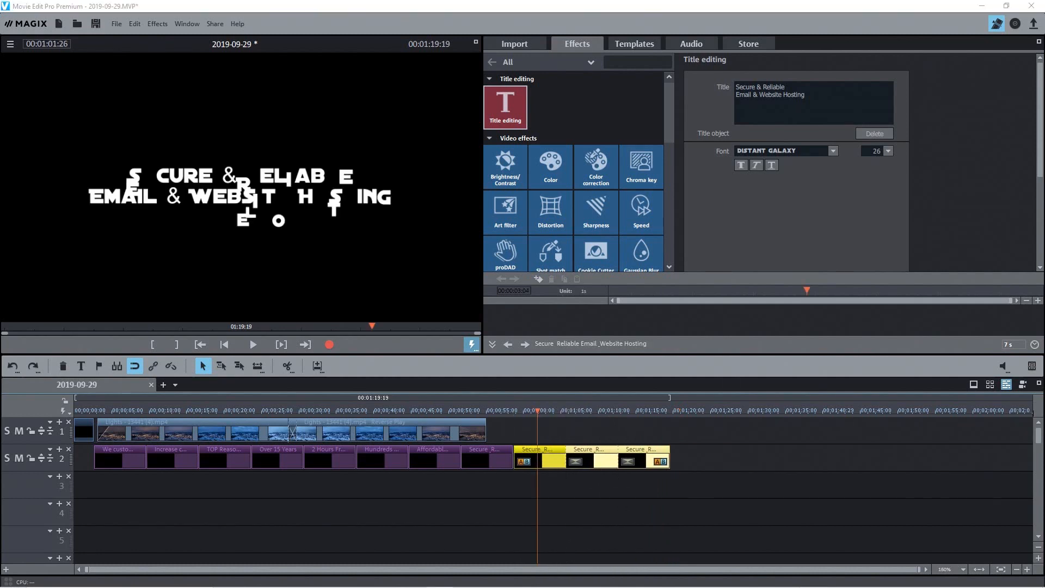
pyautogui.moveTo(805, 95); pyautogui.dragTo(694, 61)
pyautogui.hotkey('ctrl', 'v')
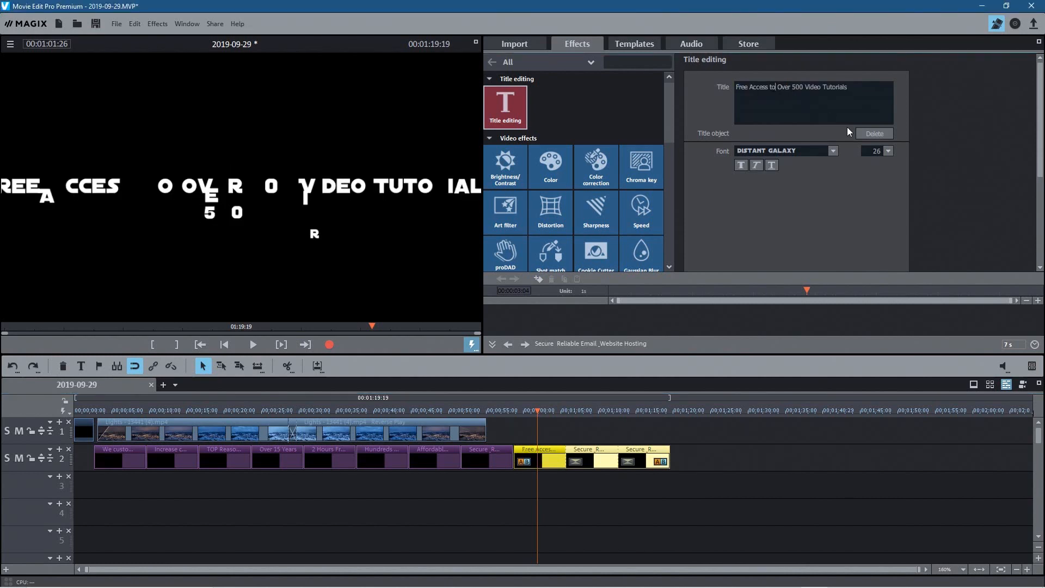
pyautogui.press('Return')
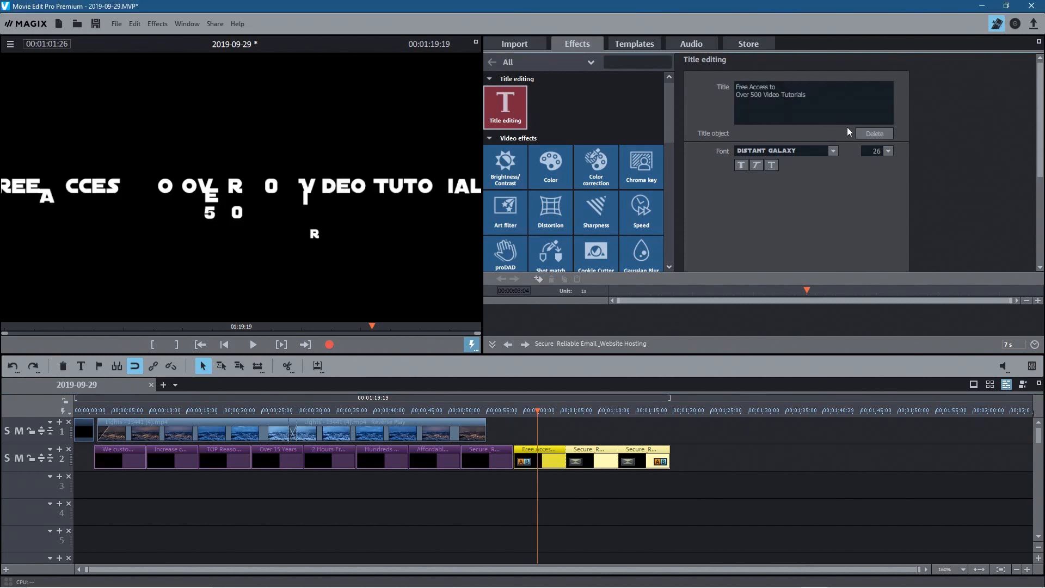
# Replace the second-to-last title's text with "Free Access to Over 500,000 Stock Images", breaking the line after "to"
pyautogui.click(590, 409)
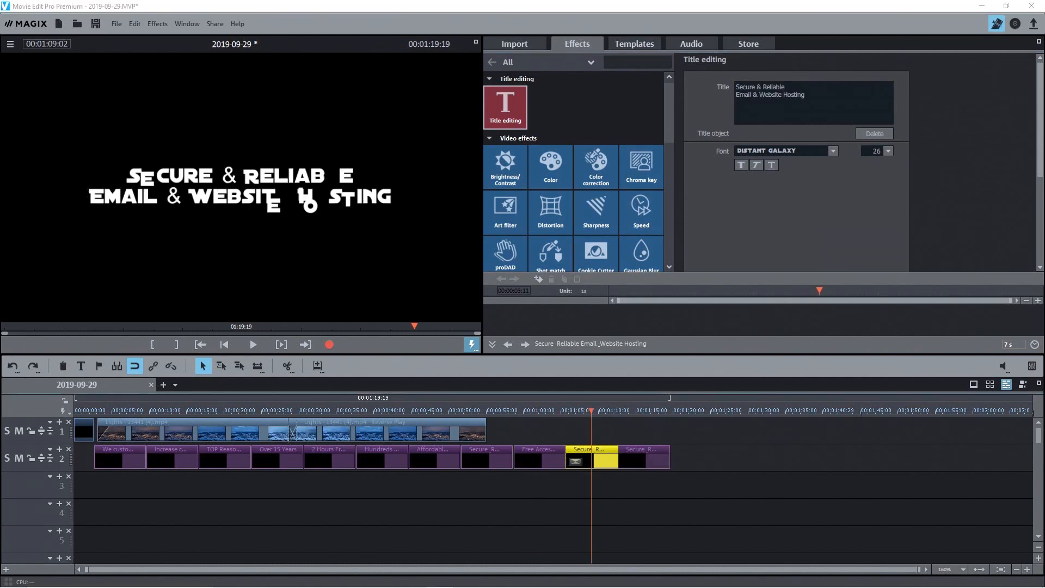
pyautogui.click(826, 118)
pyautogui.hotkey('ctrl', 'a')
pyautogui.hotkey('ctrl', 'v')
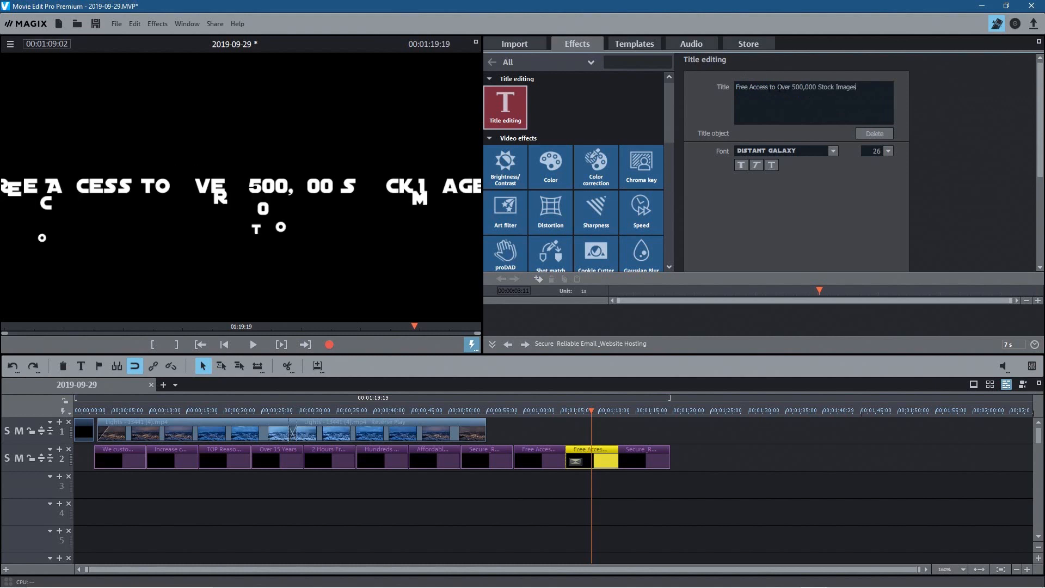
pyautogui.press('Return')
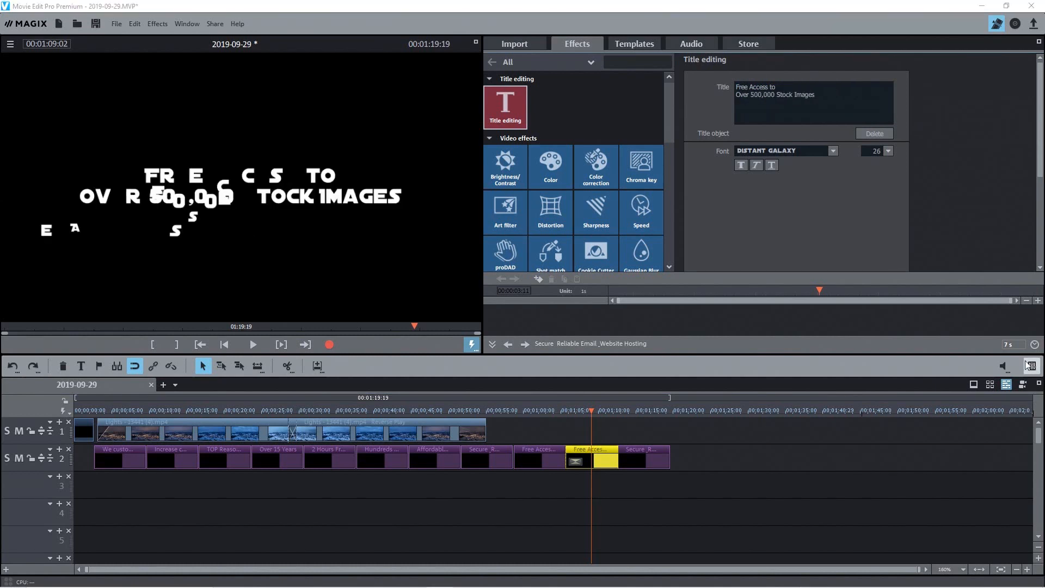
# Replace the last title's text with "Powerful Social Media & SEO Solutions", breaking the line after "Powerful"
pyautogui.click(637, 413)
pyautogui.click(642, 455)
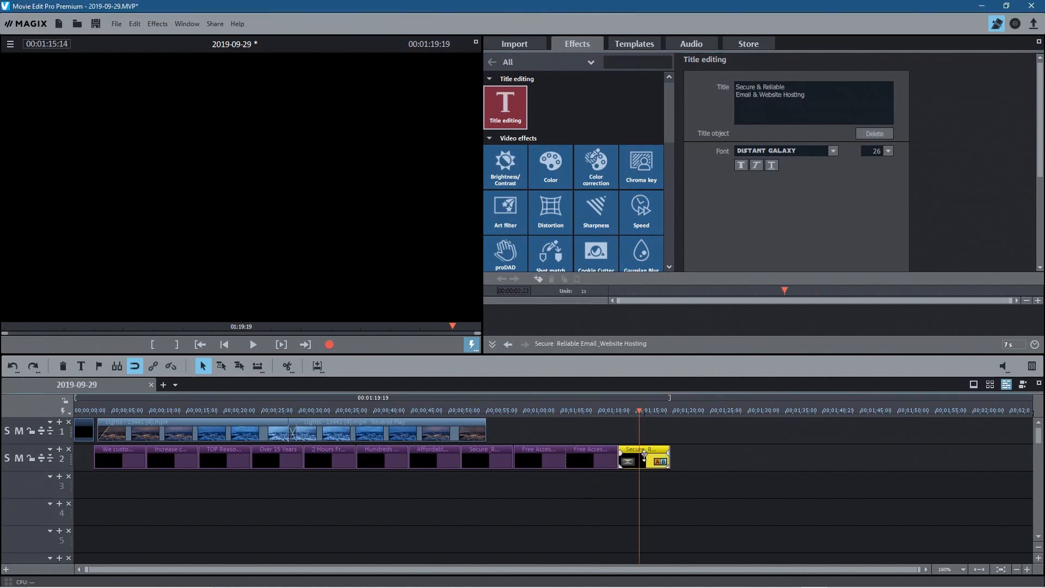
pyautogui.hotkey('ctrl', 'v')
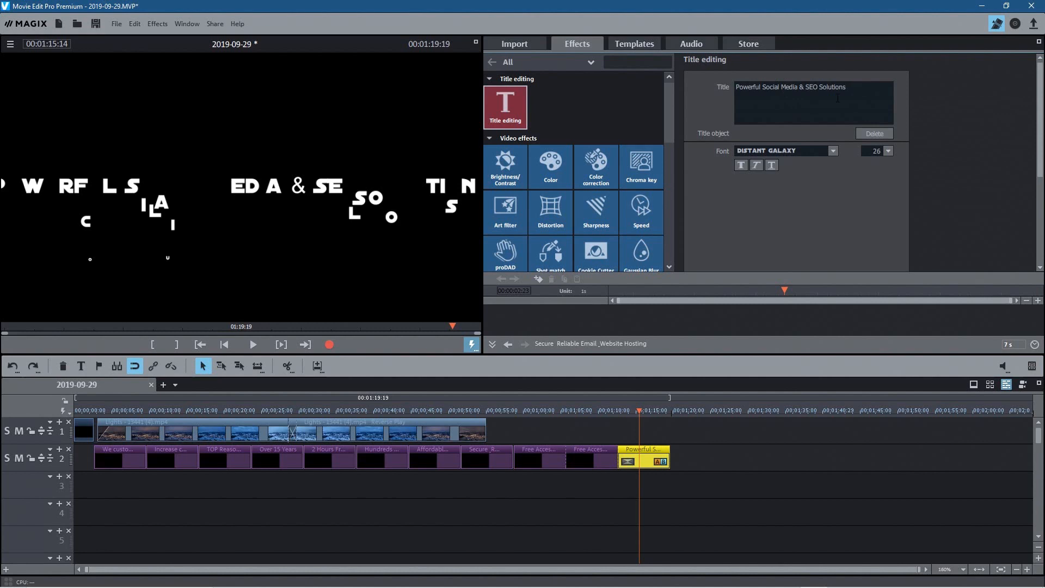
pyautogui.click(762, 87)
pyautogui.press('Return')
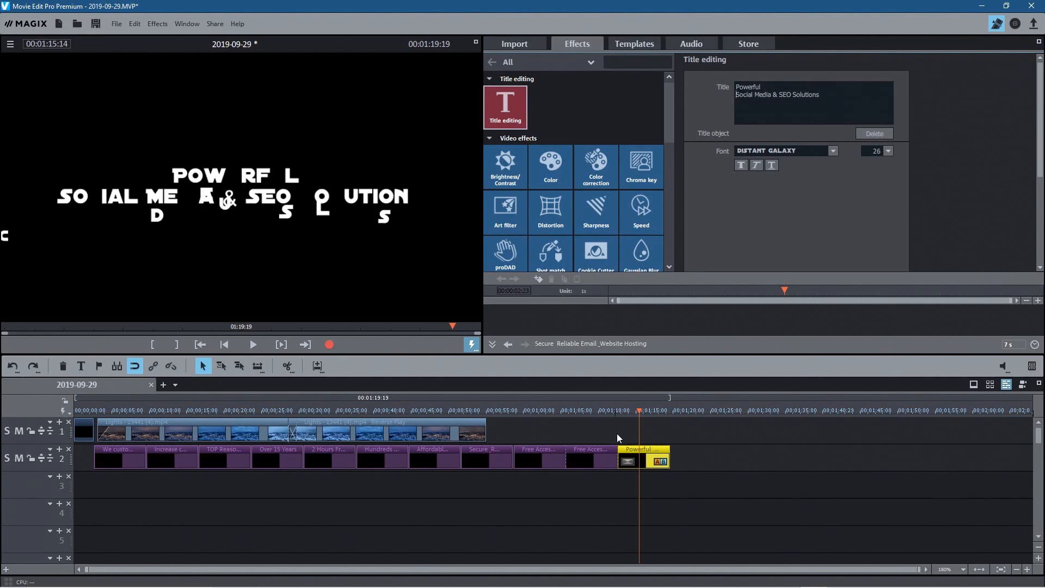
# Remove the trailing space after "Free Access to" in the "Over 500 Video Tutorials" title
pyautogui.moveTo(636, 410); pyautogui.dragTo(521, 452)
pyautogui.scroll(1, 597, 500)
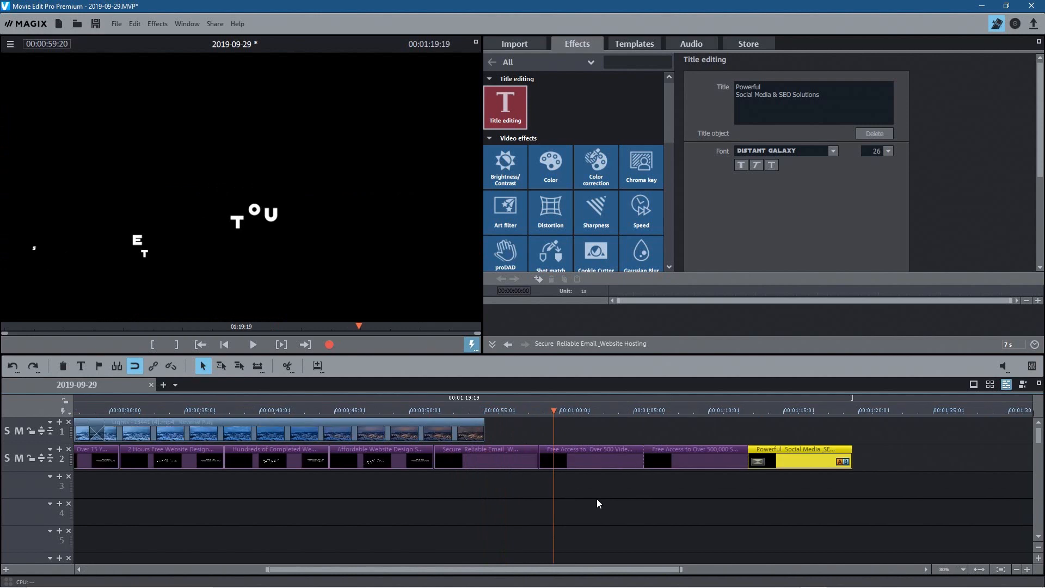
pyautogui.scroll(1, 597, 500)
pyautogui.moveTo(855, 487); pyautogui.dragTo(607, 462)
pyautogui.click(664, 517)
pyautogui.scroll(-1, 662, 518)
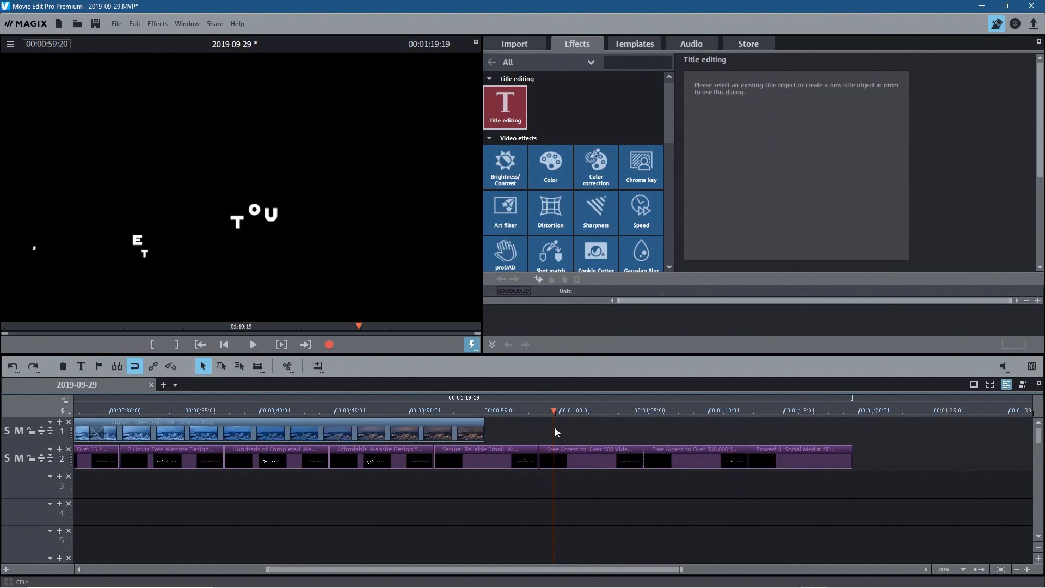
pyautogui.moveTo(554, 409); pyautogui.dragTo(620, 463)
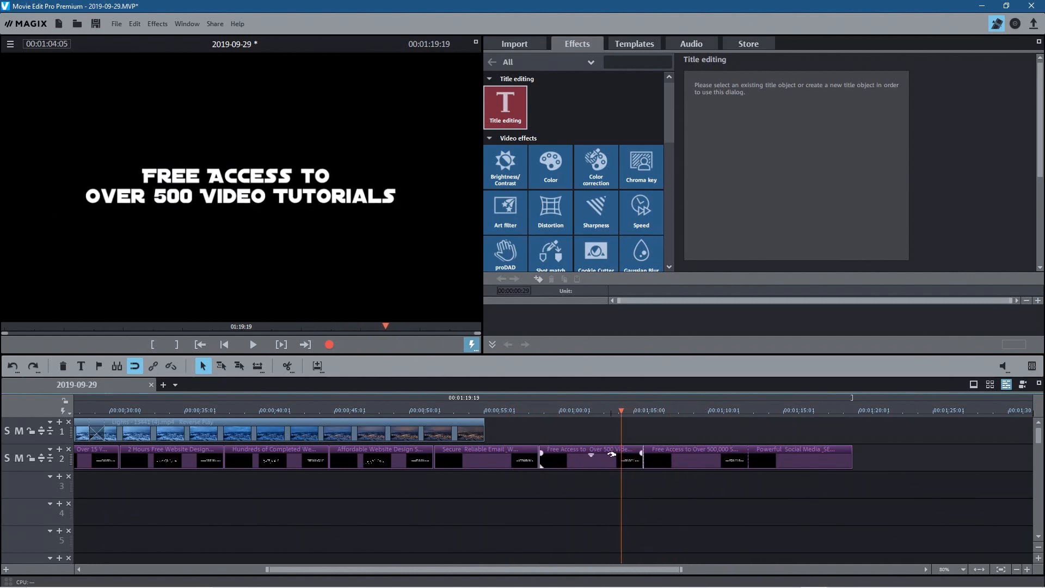
pyautogui.click(621, 461)
pyautogui.click(784, 87)
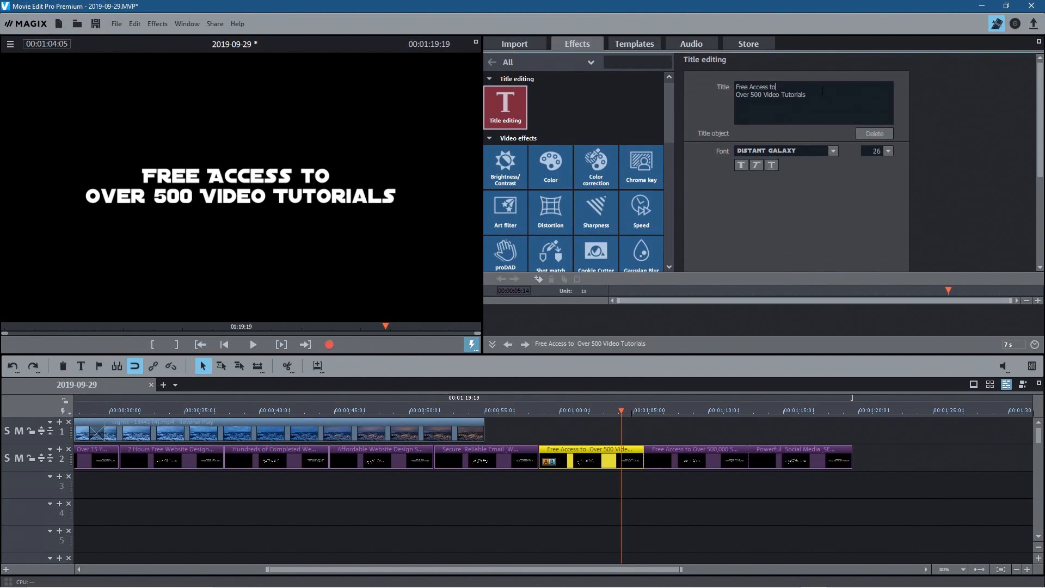
pyautogui.press('BackSpace')
# Check the titles from "Secure & Reliable Email & Website Hosting" through to the last one and save the project
pyautogui.click(479, 412)
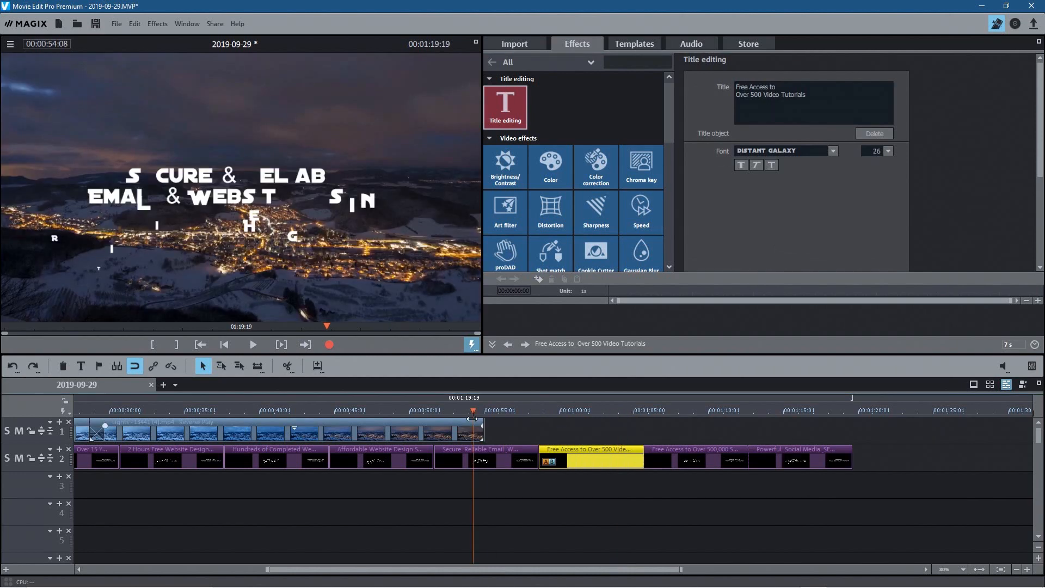
pyautogui.click(487, 452)
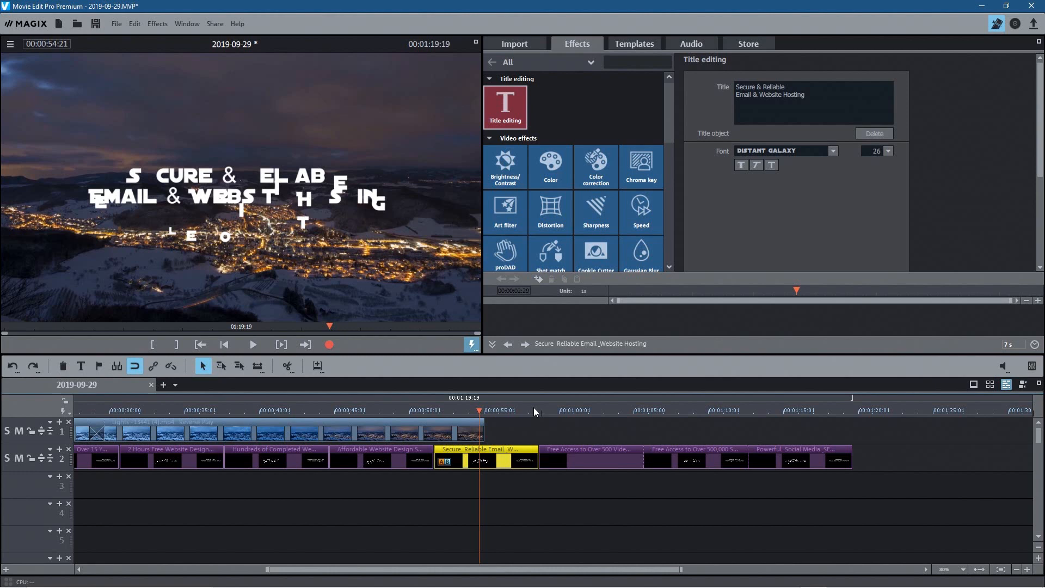
pyautogui.click(533, 411)
pyautogui.click(798, 86)
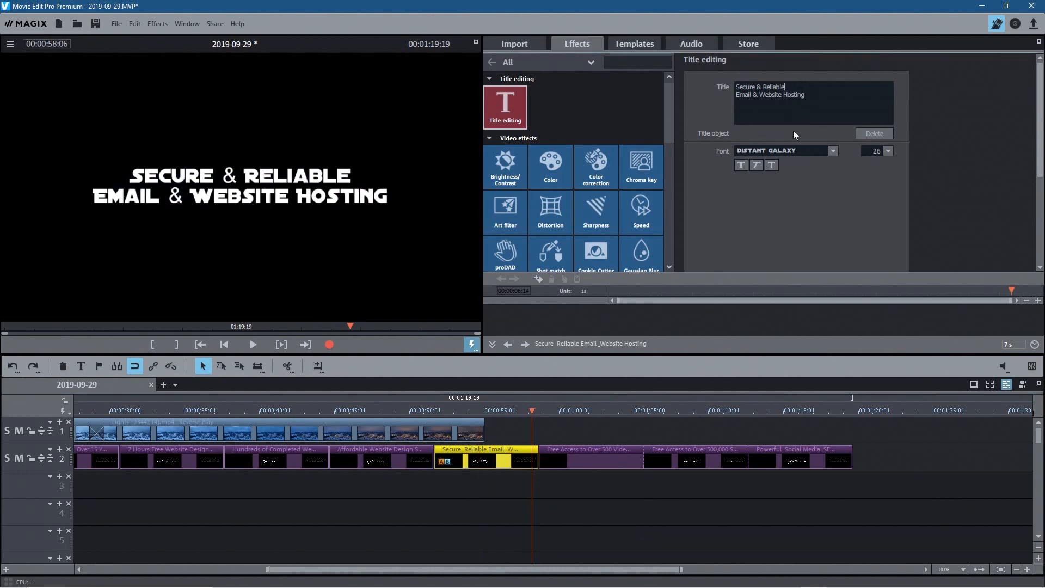
pyautogui.moveTo(605, 414); pyautogui.dragTo(806, 421)
pyautogui.click(96, 23)
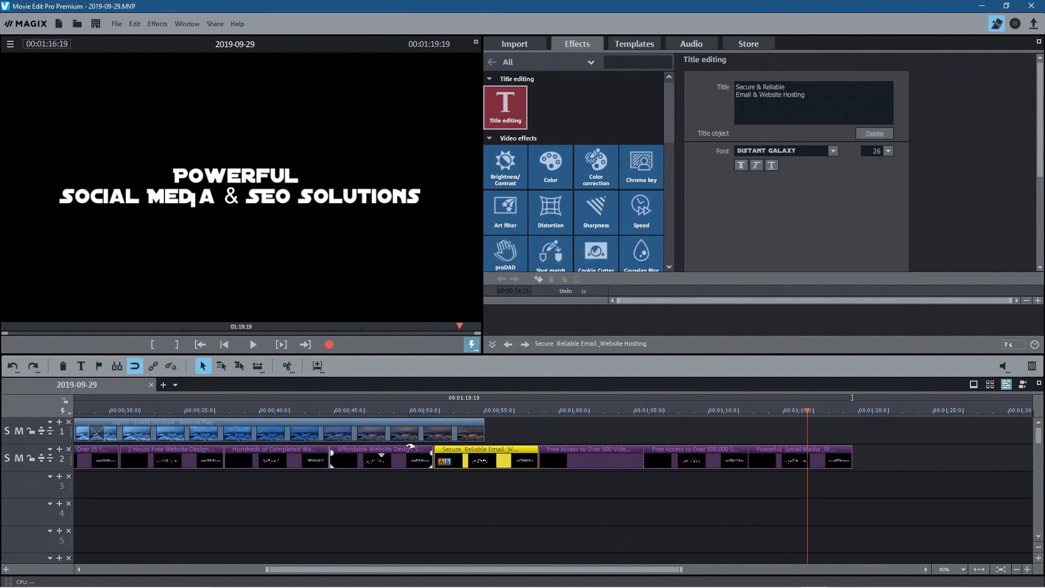
# Place a copy of the reversed Lights - 13441 (4).mp4 clip after the original on track 1 and turn off its reversed playback
pyautogui.click(91, 436)
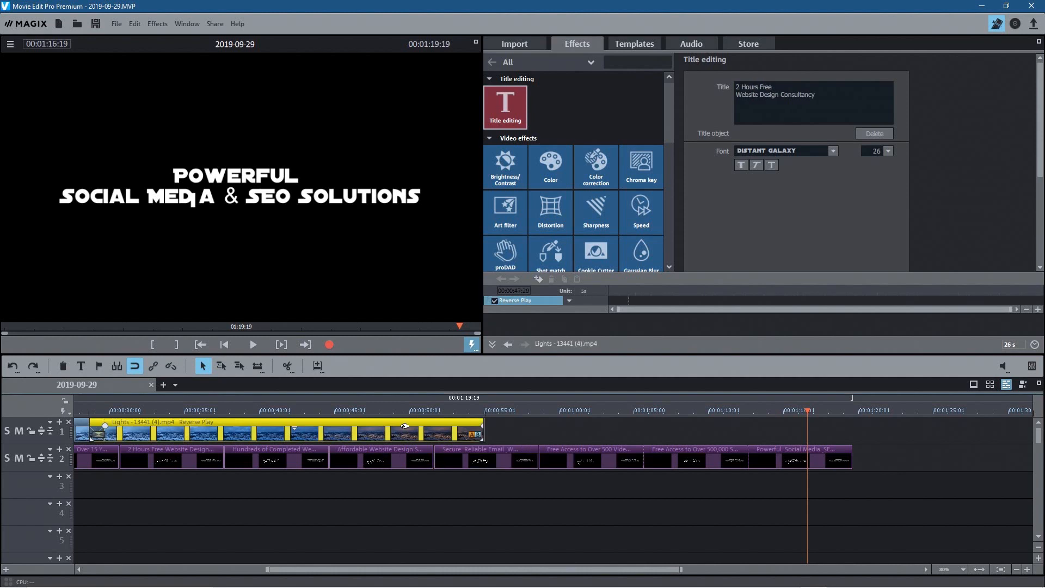
pyautogui.click(404, 425)
pyautogui.moveTo(424, 426); pyautogui.dragTo(586, 429)
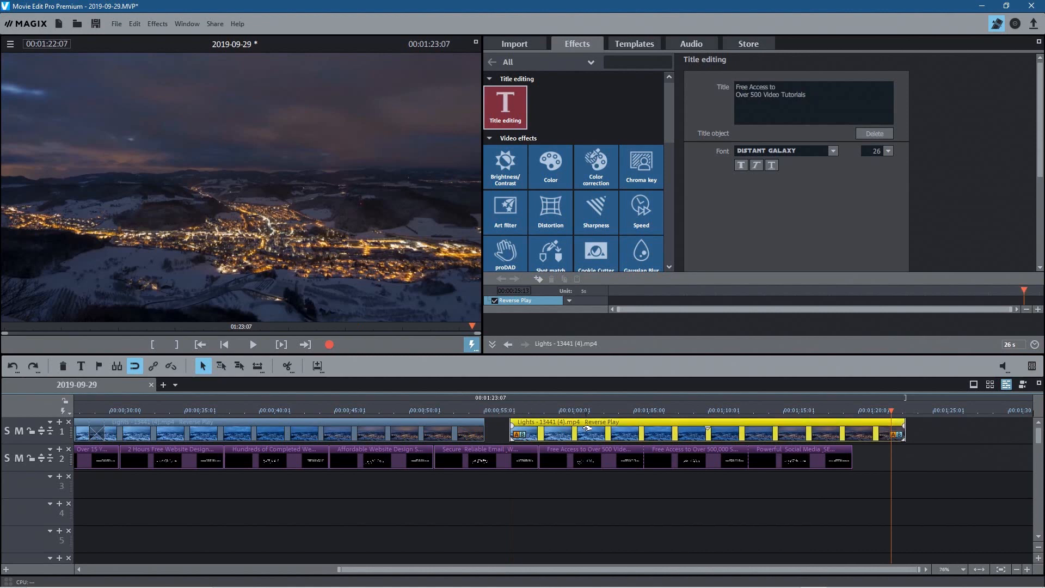
pyautogui.click(638, 217)
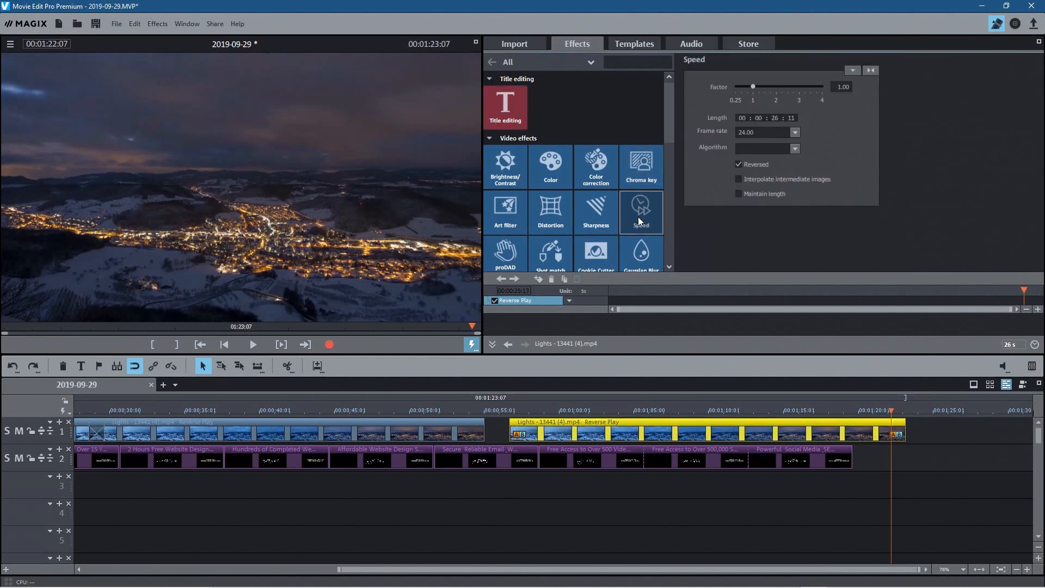
pyautogui.click(739, 163)
# Move the copied Lights clip up to the reversed clip and overlap their ends slightly to create a crossfade
pyautogui.moveTo(607, 420); pyautogui.dragTo(499, 422)
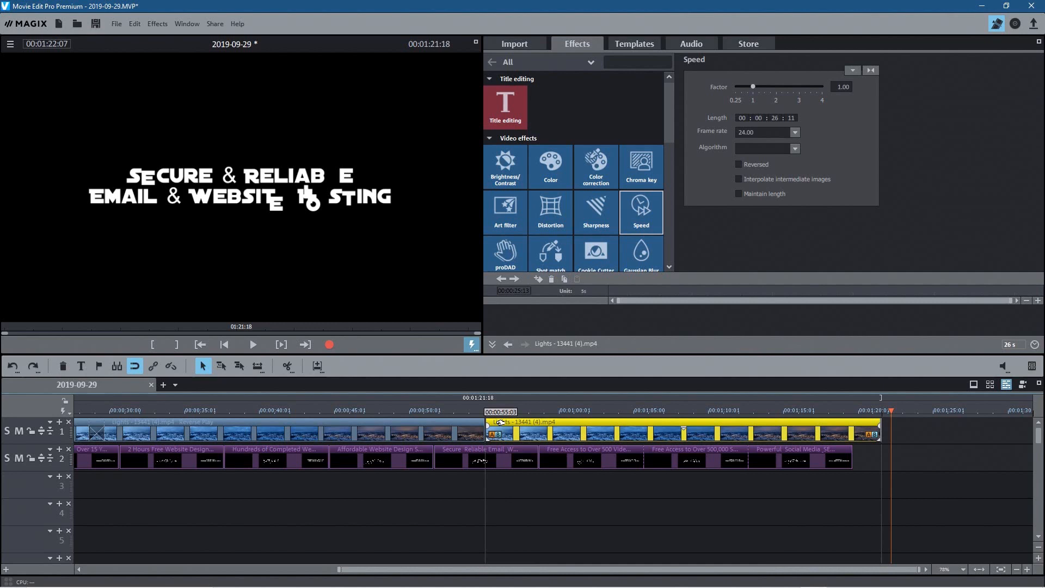
pyautogui.moveTo(500, 422)
pyautogui.mouseDown()
pyautogui.moveTo(467, 422)
pyautogui.moveTo(502, 421)
pyautogui.moveTo(487, 426)
pyautogui.mouseUp()
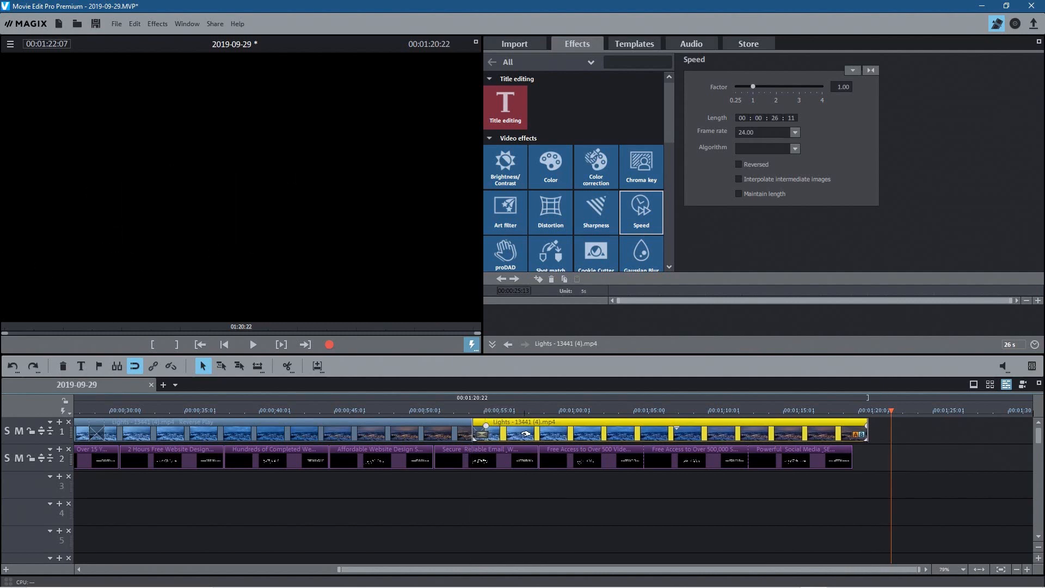
pyautogui.scroll(2, 525, 433)
pyautogui.hscroll(-10, 445, 460)
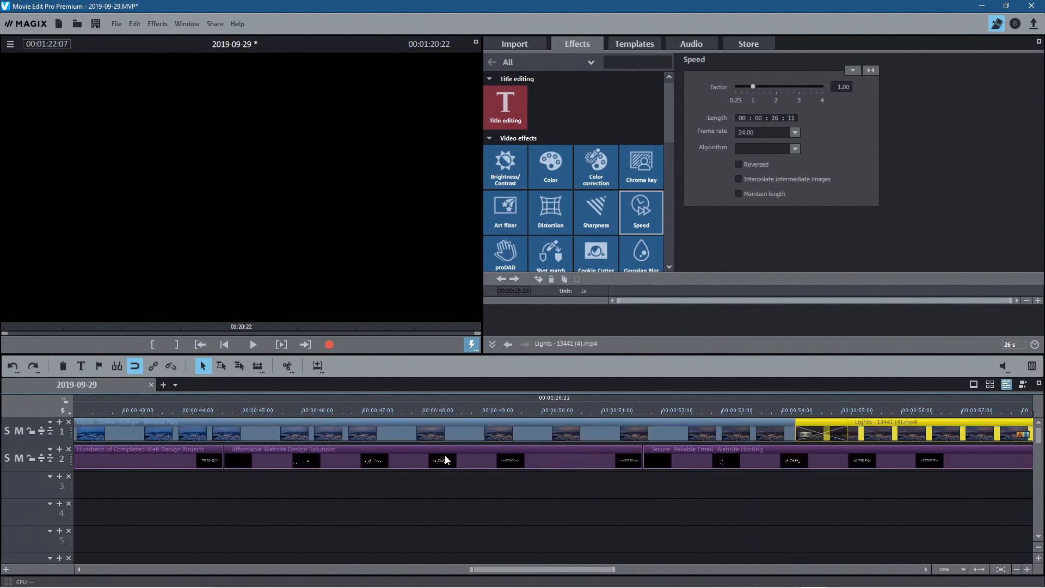
pyautogui.moveTo(442, 430)
pyautogui.mouseDown()
pyautogui.moveTo(498, 430)
pyautogui.moveTo(436, 431)
pyautogui.mouseUp()
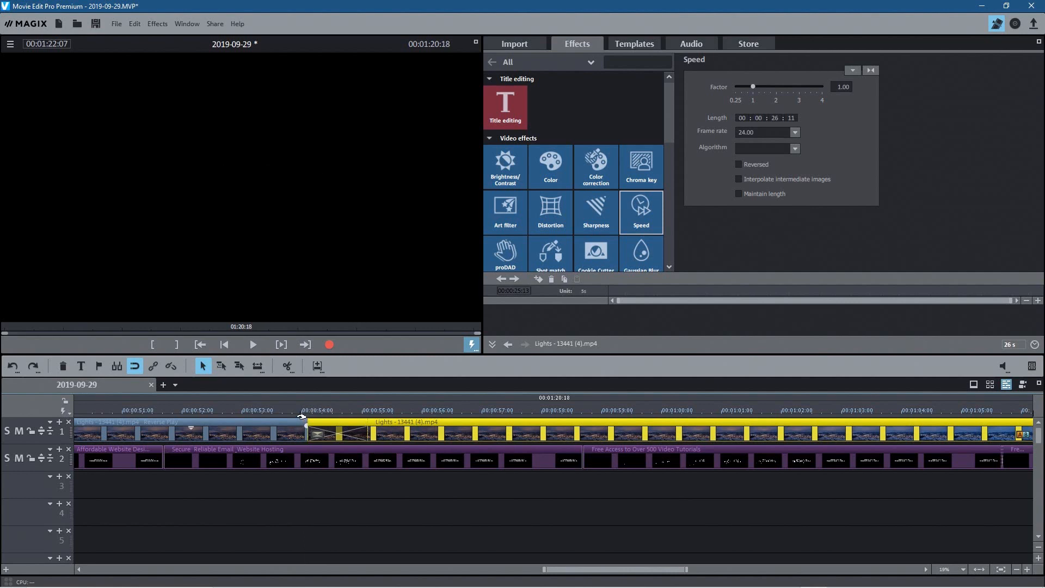
# Play back the new crossfade between the Lights clips and scrub through the remaining titles to the end of the project
pyautogui.click(276, 412)
pyautogui.click(261, 344)
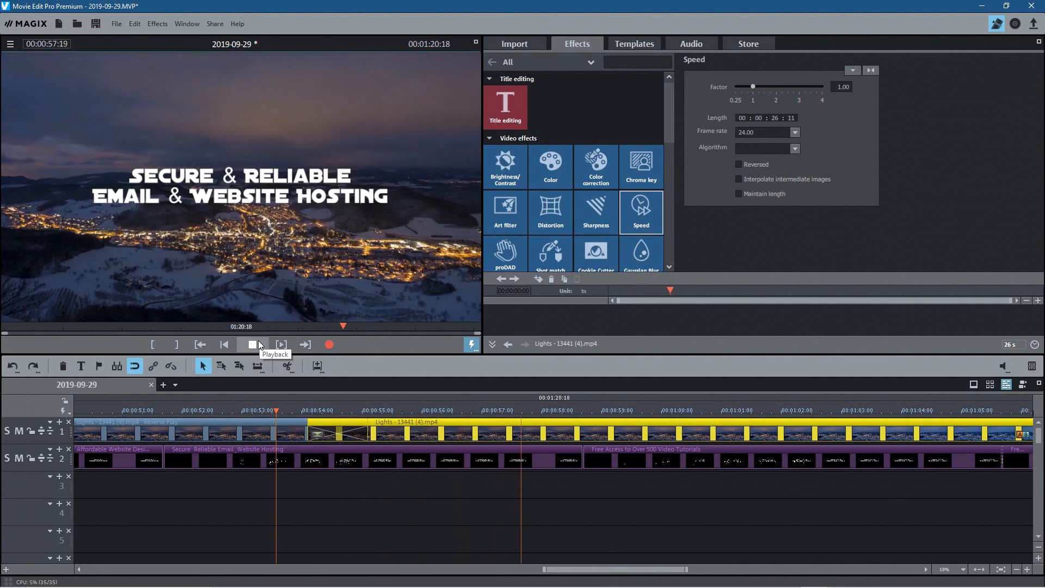
pyautogui.click(497, 545)
pyautogui.scroll(-3, 497, 521)
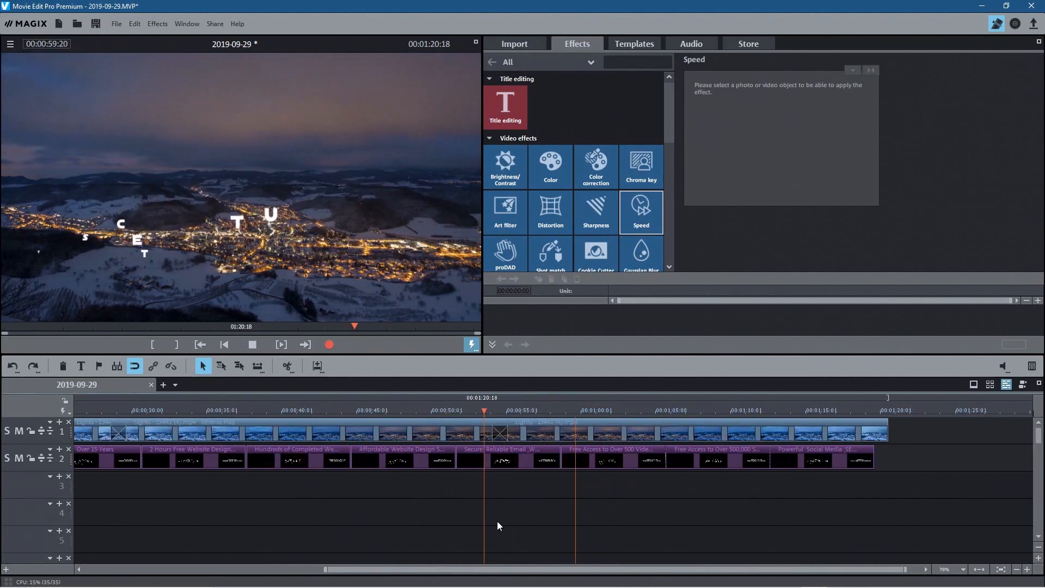
pyautogui.click(262, 353)
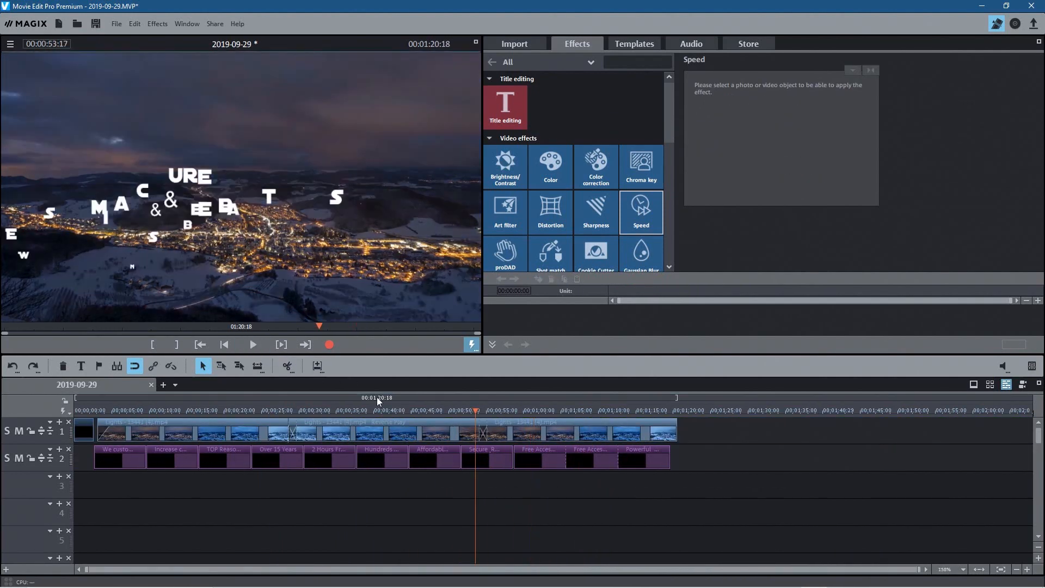
pyautogui.click(545, 412)
pyautogui.moveTo(545, 412); pyautogui.dragTo(766, 412)
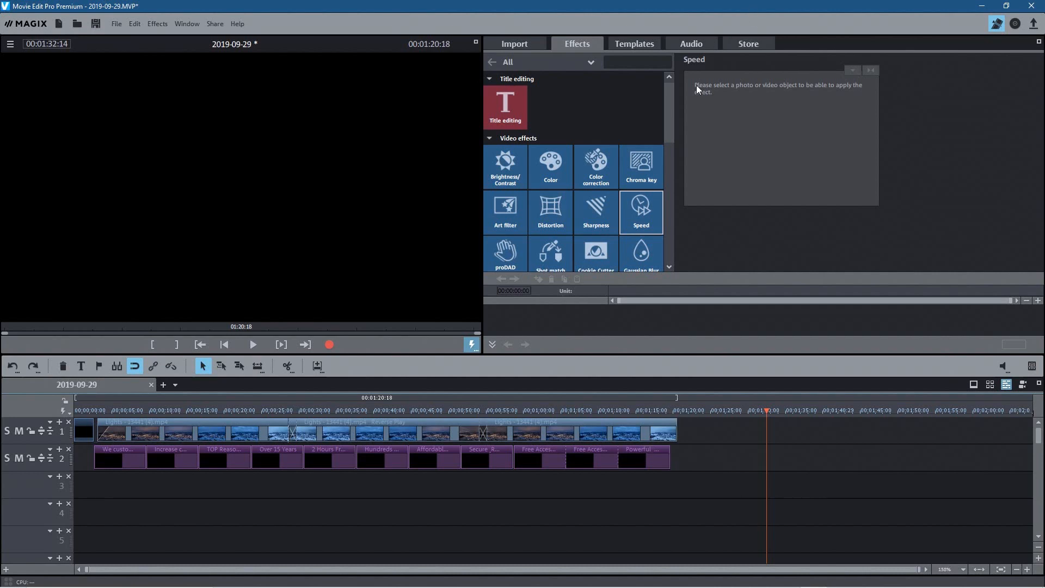
# Add an ABeeZee title from the Fonts Basic title templates to track 2, just after the last title
pyautogui.click(650, 44)
pyautogui.click(510, 215)
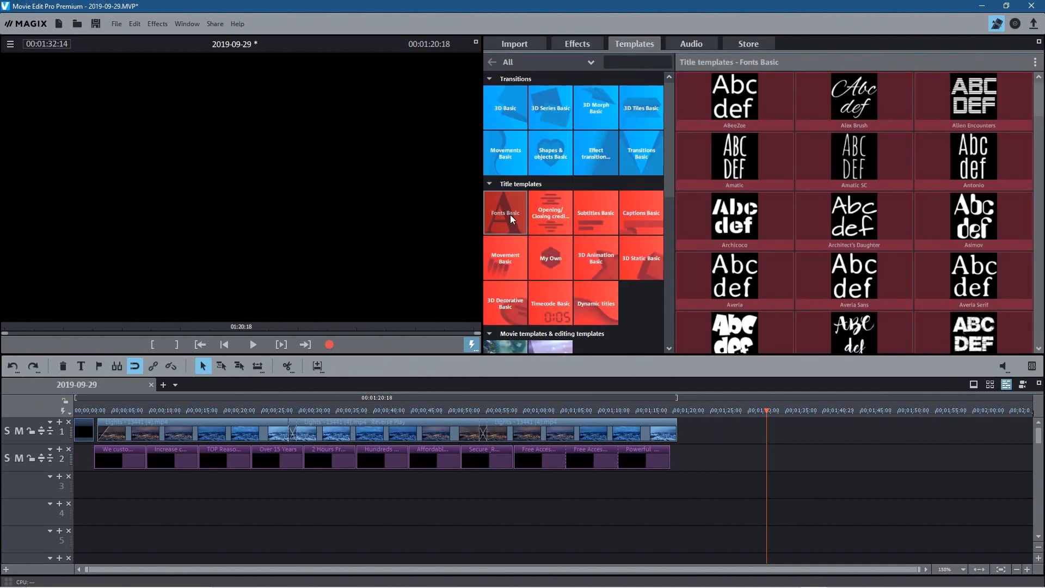
pyautogui.moveTo(707, 129); pyautogui.dragTo(694, 469)
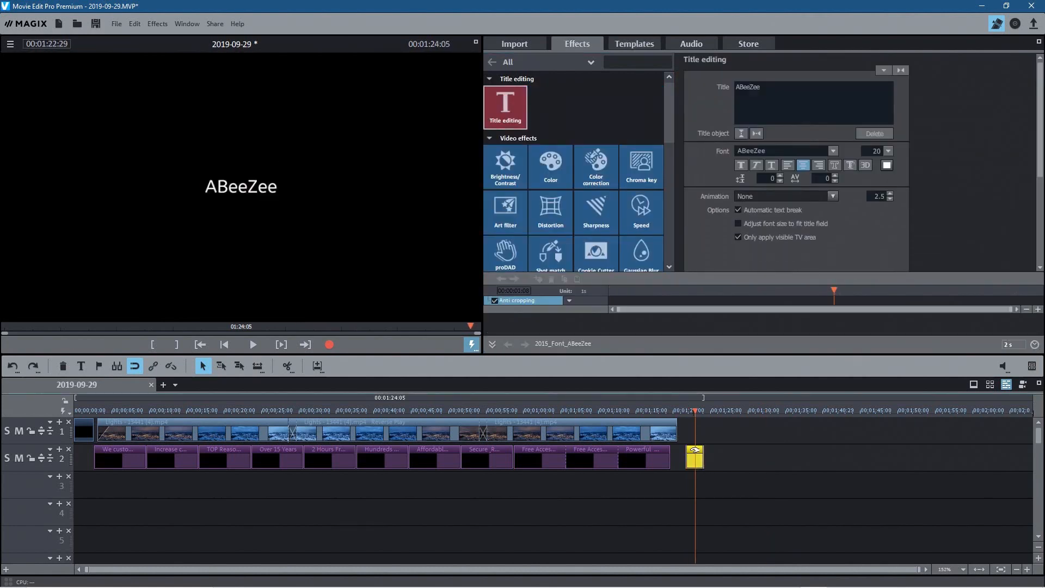
# Change the new title's font to Distant Galaxy
pyautogui.moveTo(800, 151); pyautogui.dragTo(691, 151)
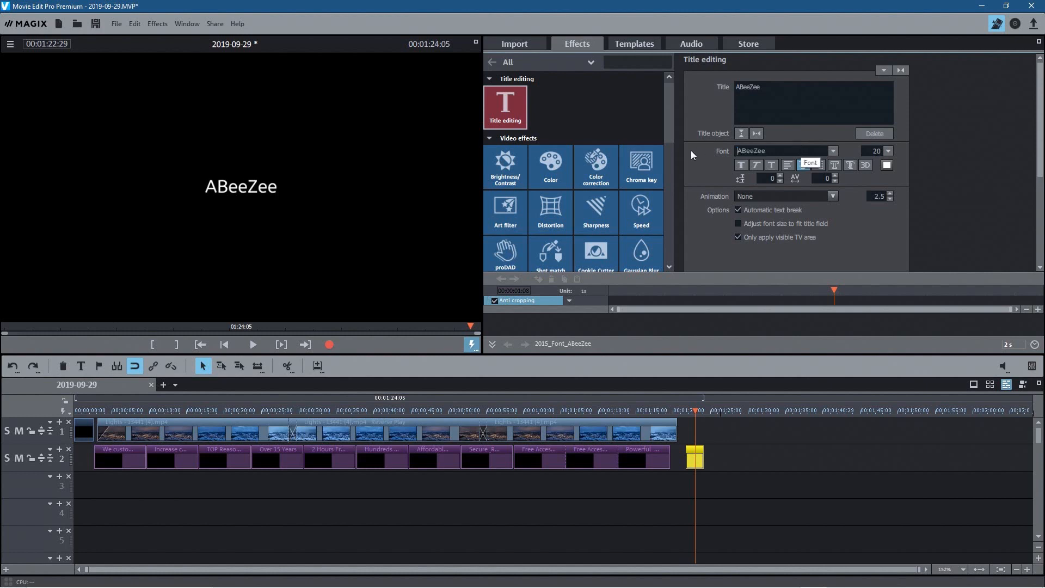
pyautogui.moveTo(786, 151); pyautogui.dragTo(713, 154)
pyautogui.write('dis')
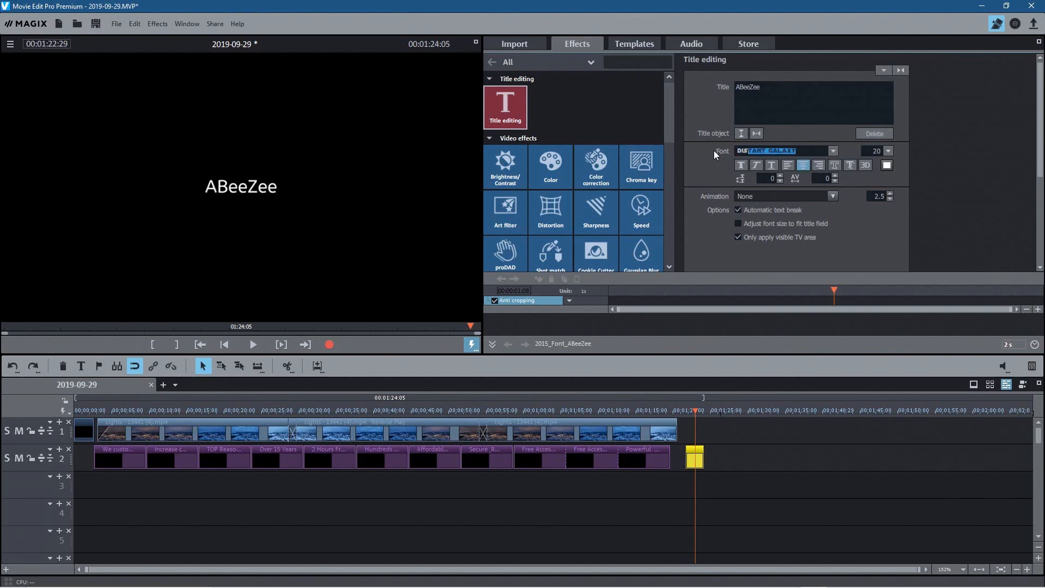
pyautogui.press('Return')
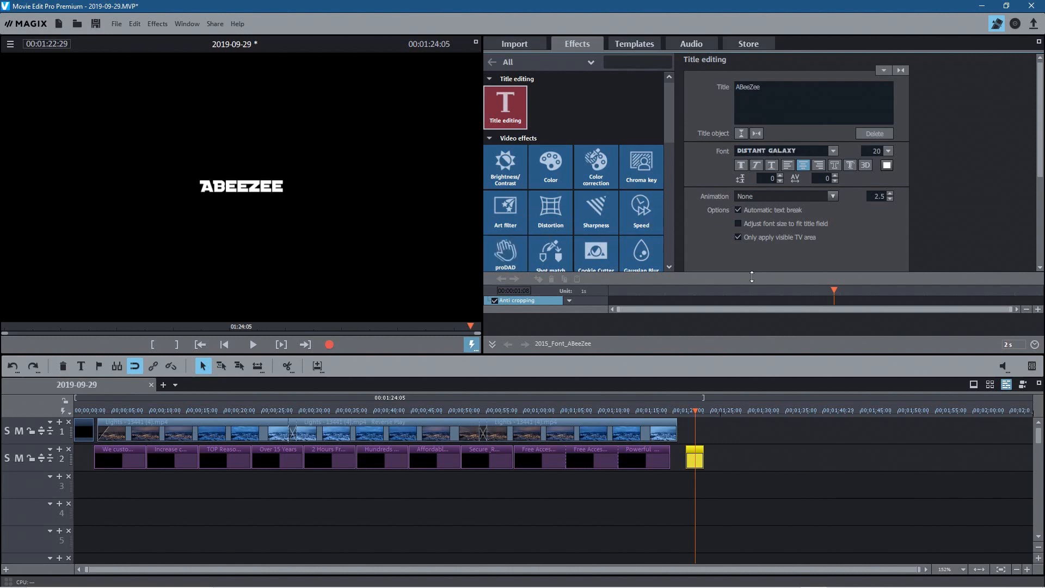
pyautogui.doubleClick(765, 86)
pyautogui.write('www.dcpweb.co.uk')
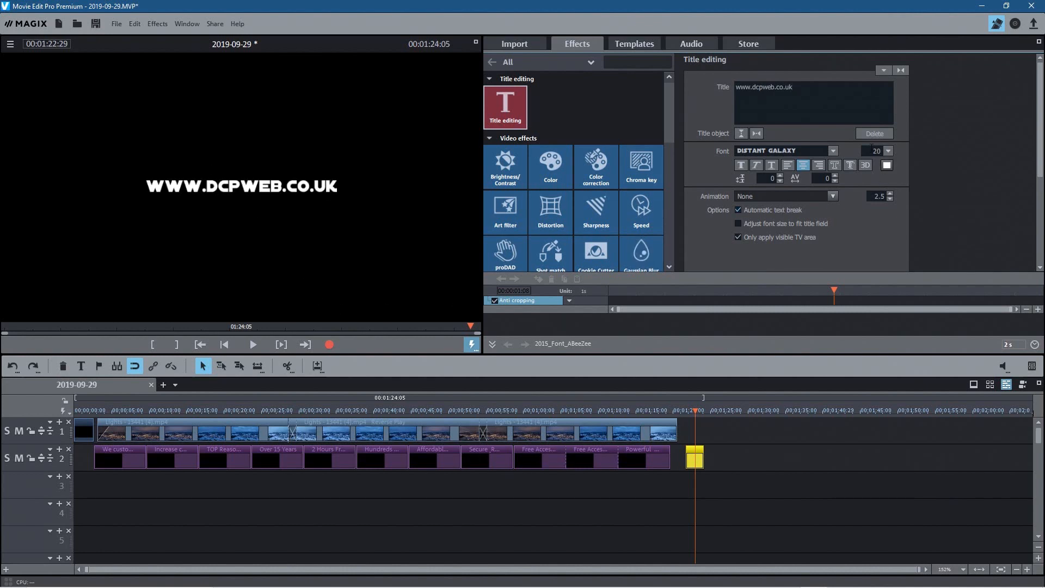
pyautogui.click(887, 152)
pyautogui.moveTo(886, 237); pyautogui.dragTo(880, 230)
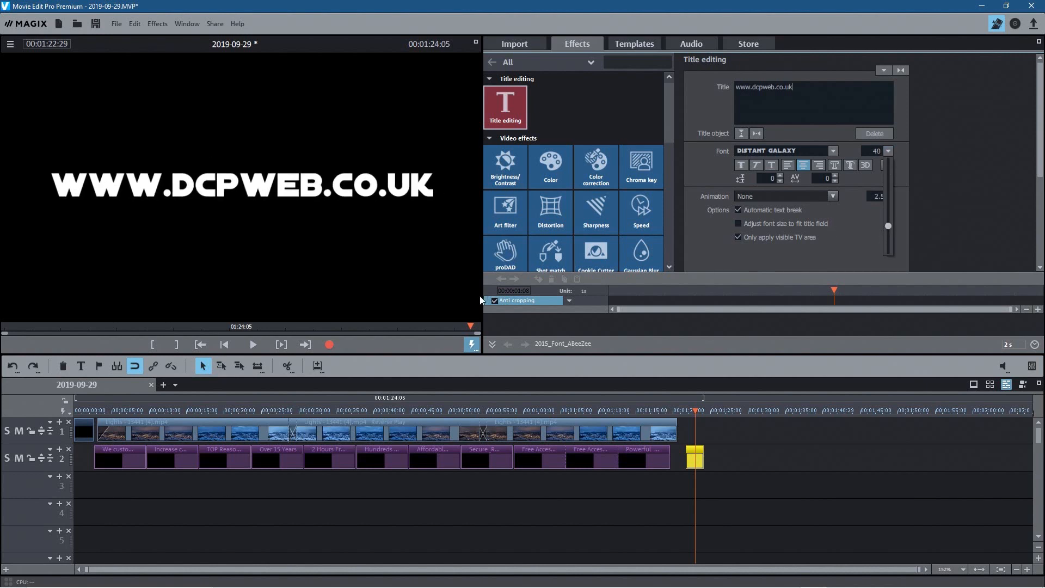
# Underline the text of the first title, "We custom design & build amazing websites for businesses"
pyautogui.moveTo(694, 410); pyautogui.dragTo(121, 430)
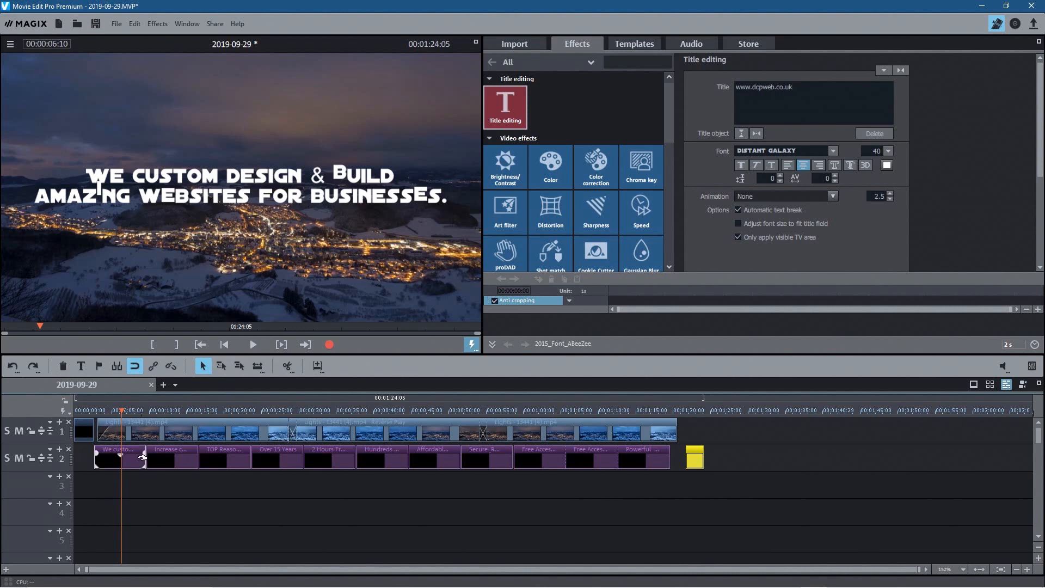
pyautogui.click(136, 457)
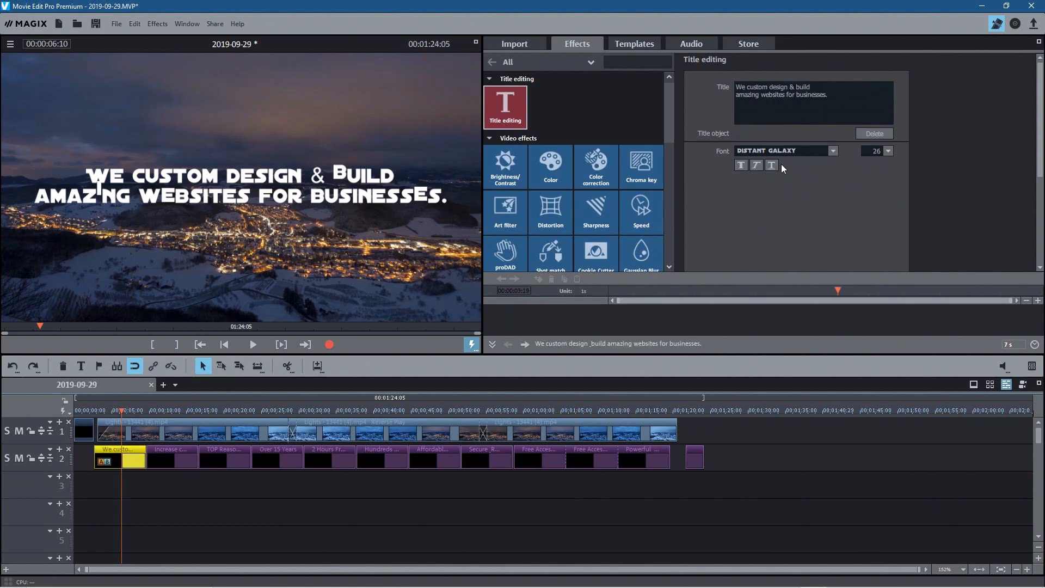
pyautogui.click(771, 165)
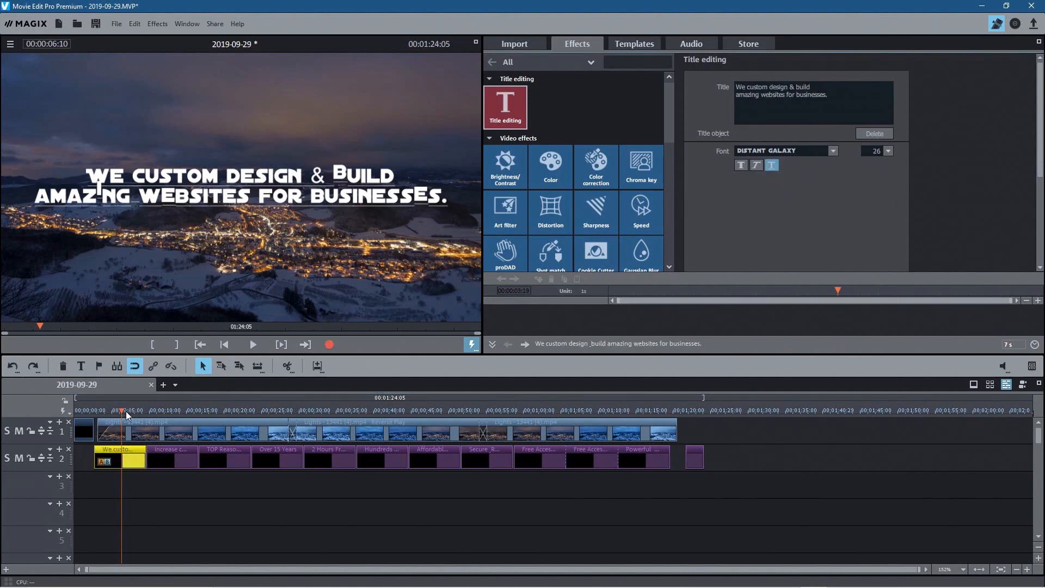
# Underline the second and third titles, "Increase conversions, revenue" and "TOP Reasons to Choose DCP Web Designers"
pyautogui.moveTo(116, 410); pyautogui.dragTo(168, 428)
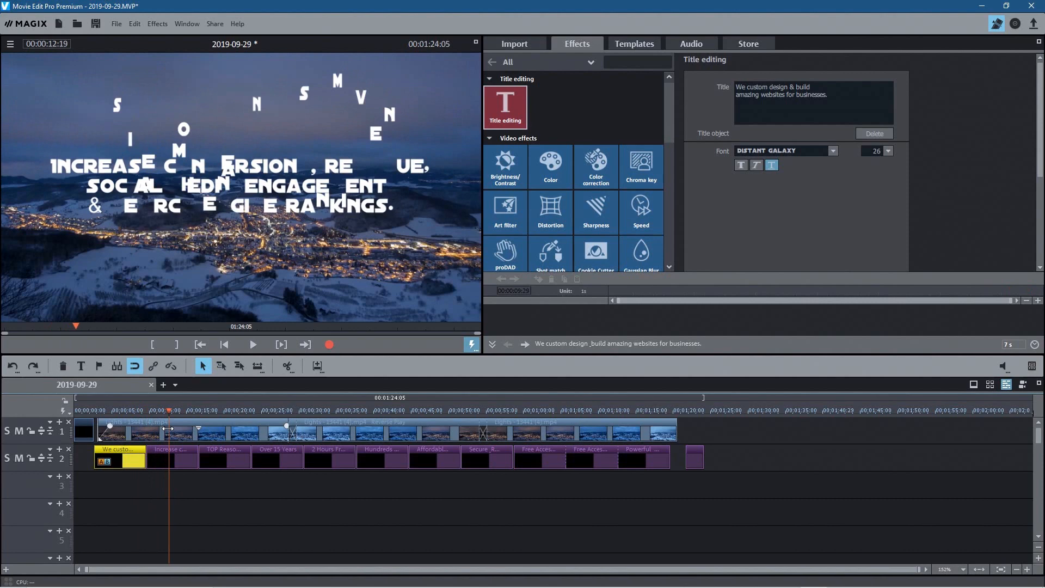
pyautogui.click(173, 457)
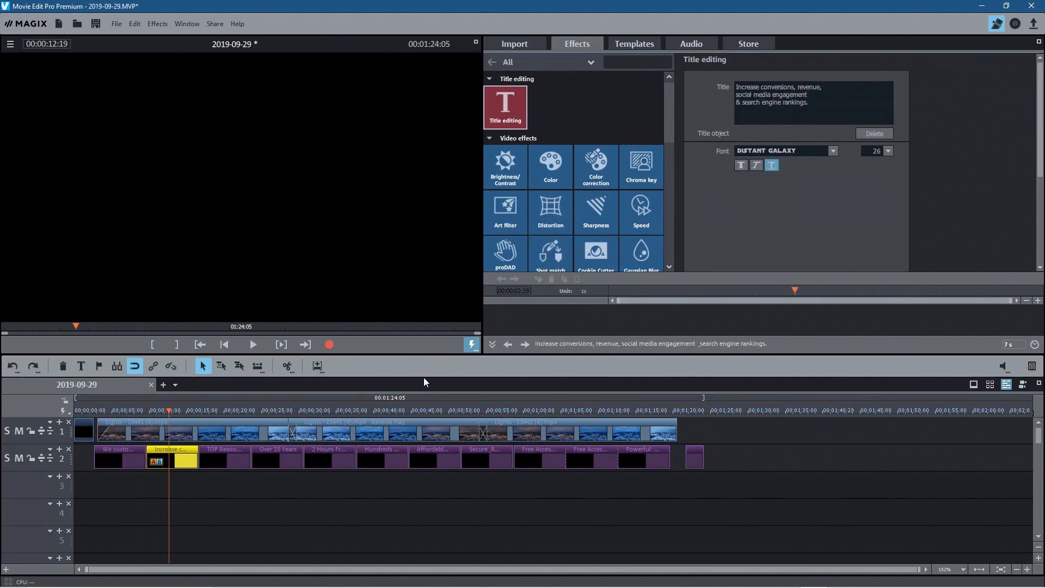
pyautogui.click(230, 456)
pyautogui.click(755, 165)
pyautogui.click(771, 165)
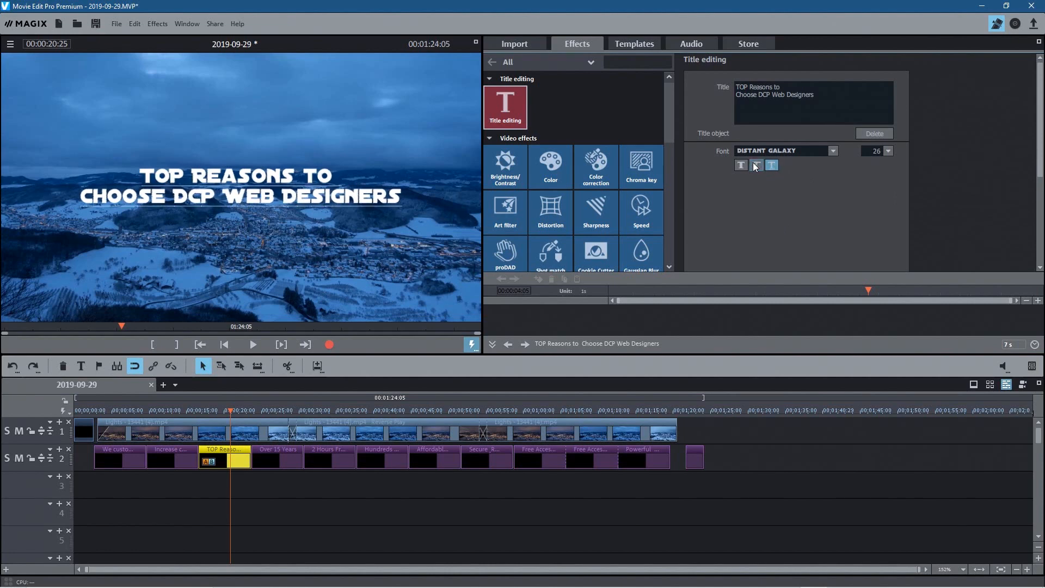
# Remove the closing full stops from the "Increase conversions" and "We custom design & build" titles
pyautogui.click(173, 457)
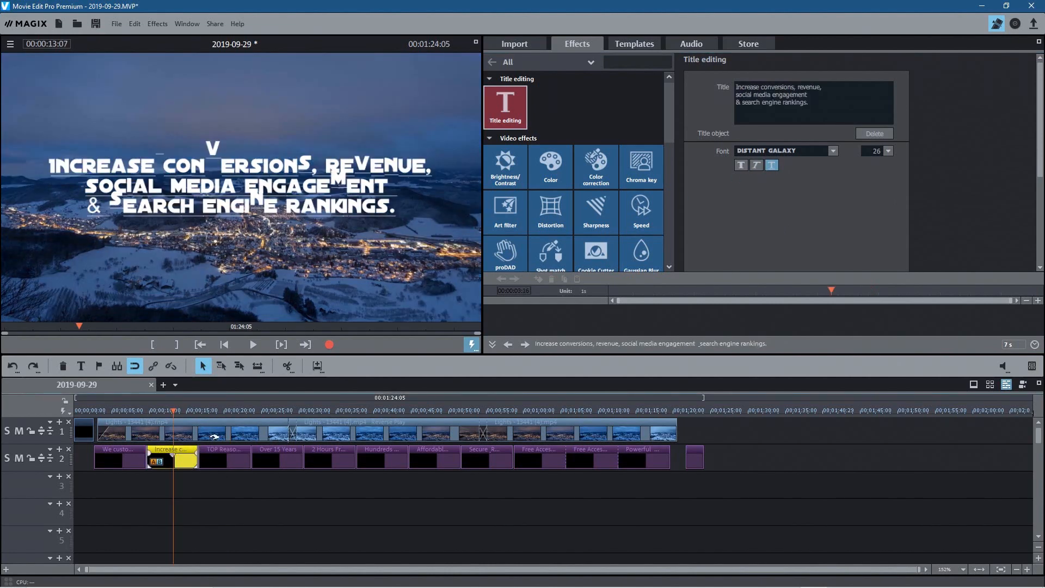
pyautogui.click(836, 106)
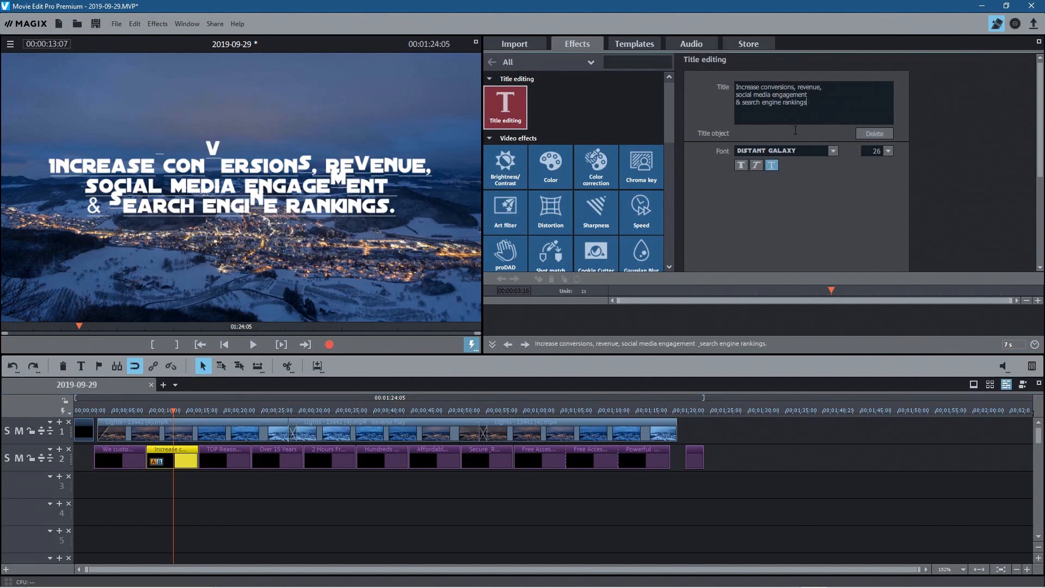
pyautogui.click(127, 416)
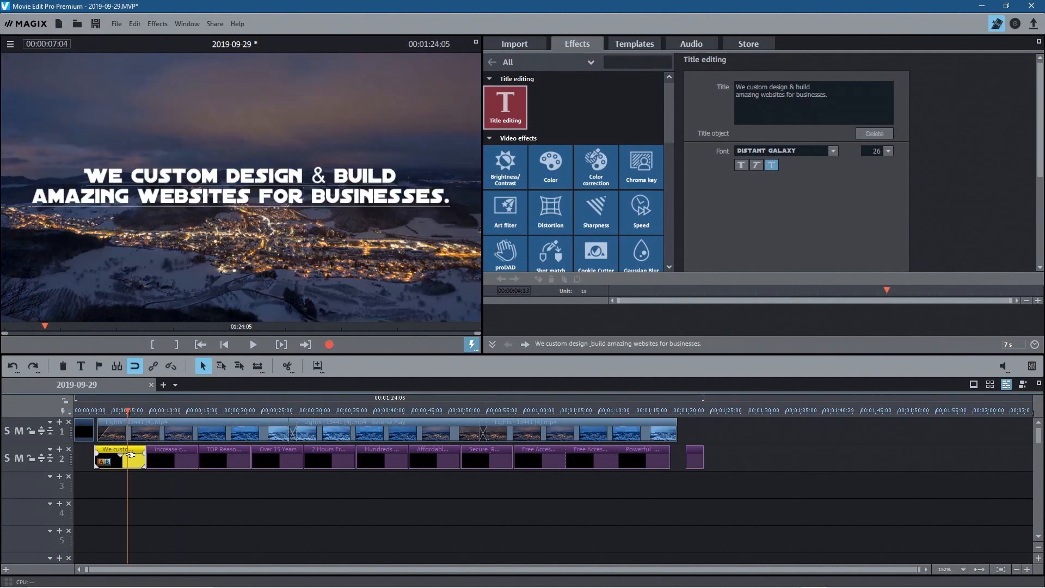
pyautogui.click(835, 95)
pyautogui.press('BackSpace')
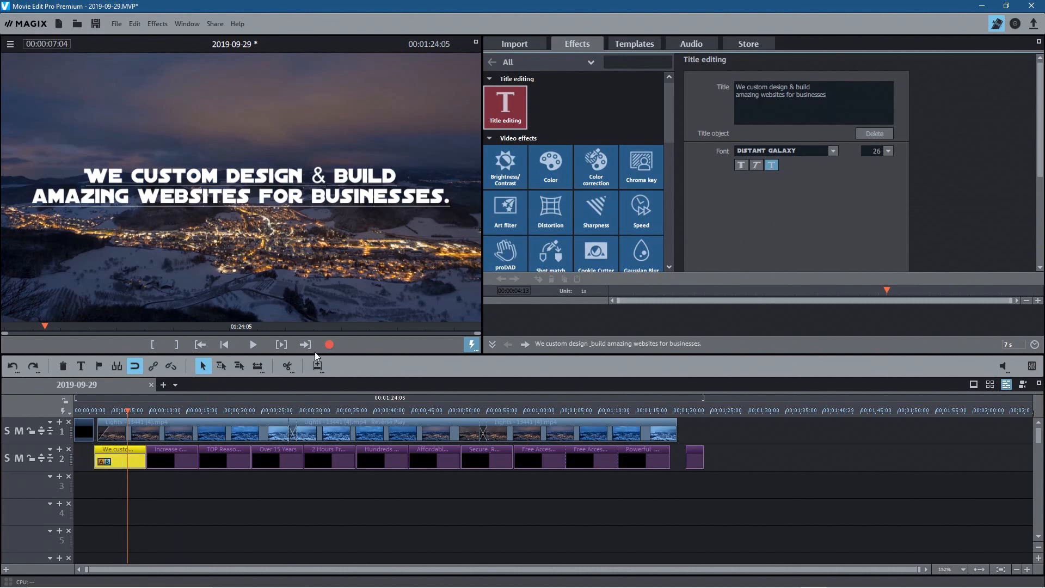
# Underline the "Over 15 Years Website Design Knowledge" title and the "2 Hours Free" title after it
pyautogui.moveTo(157, 412); pyautogui.dragTo(294, 430)
pyautogui.click(274, 458)
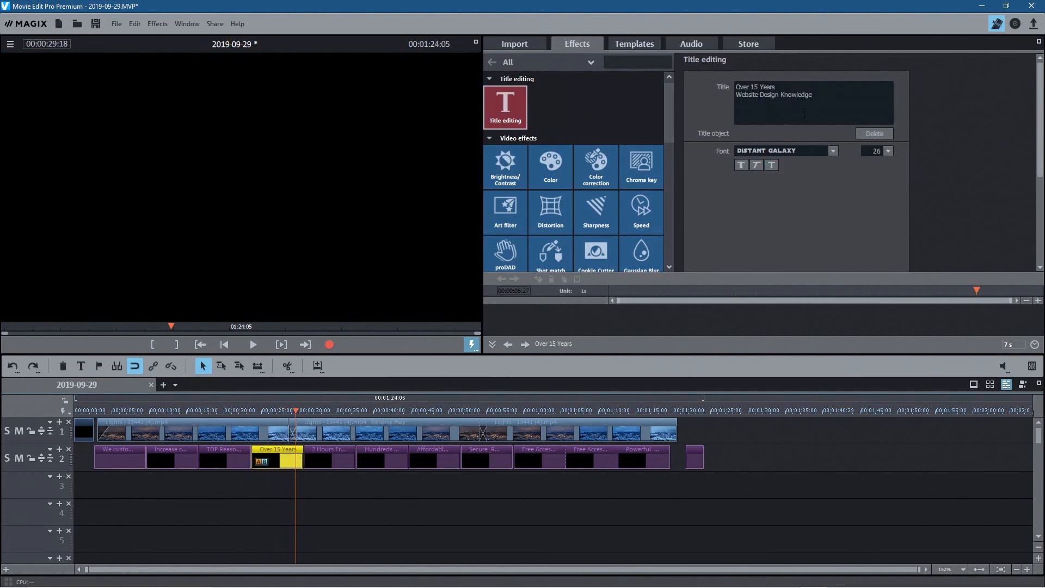
pyautogui.click(773, 165)
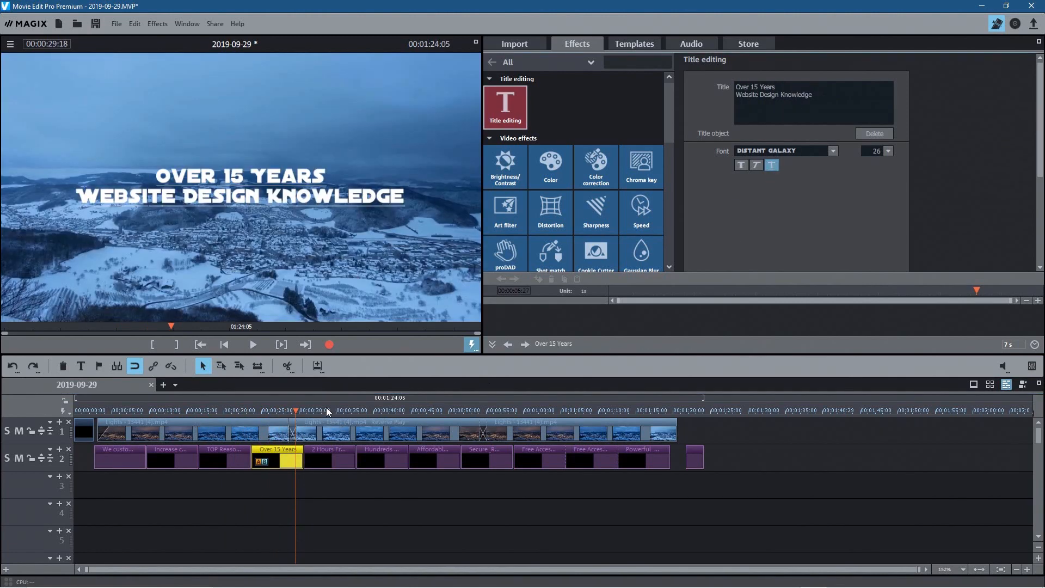
pyautogui.click(328, 412)
pyautogui.click(336, 460)
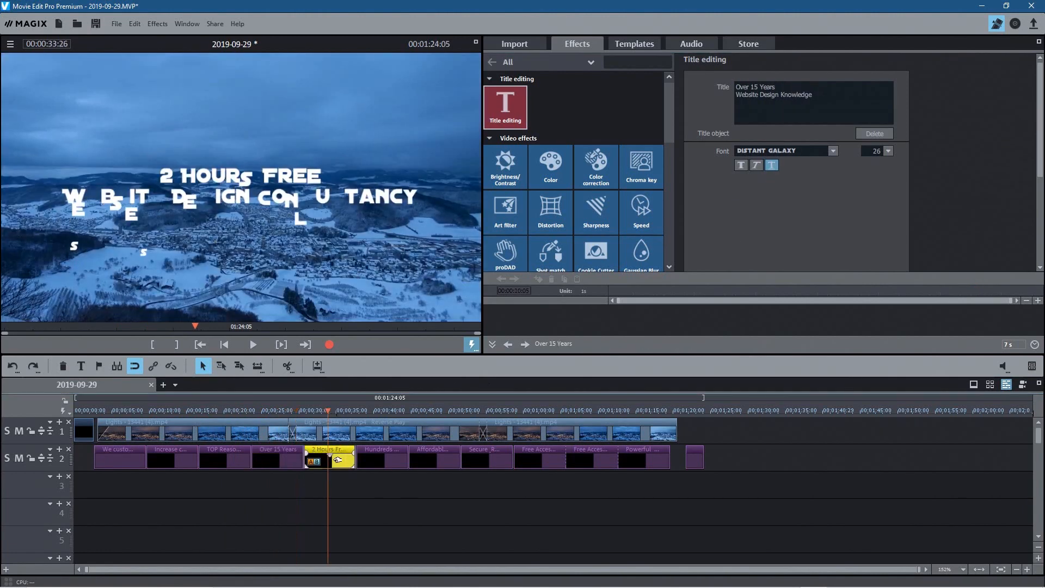
# Underline the "Hundreds of Completed Web Design Projects" and "Affordable Website Design Solutions" titles
pyautogui.click(382, 415)
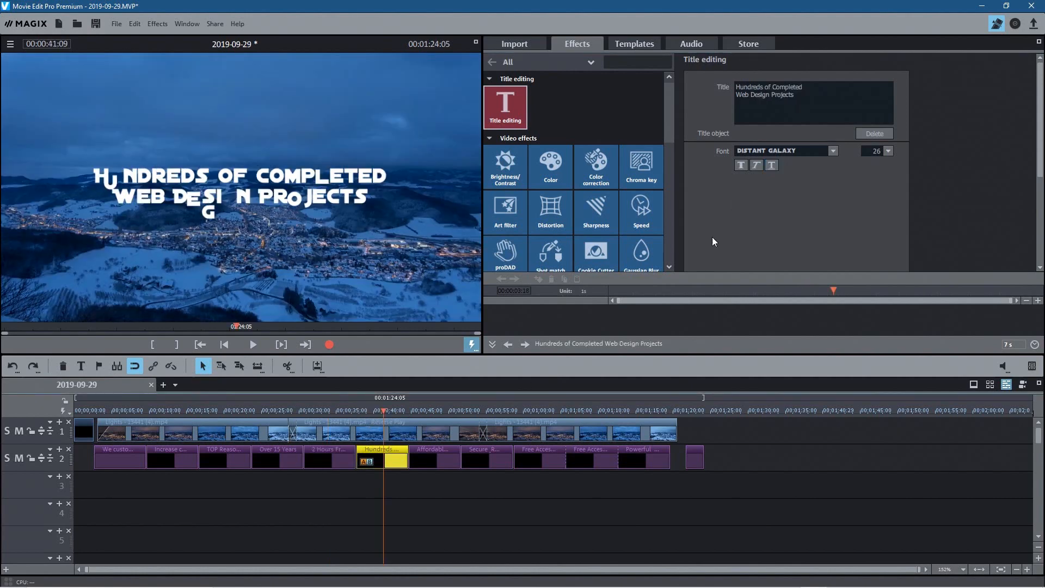
pyautogui.click(771, 164)
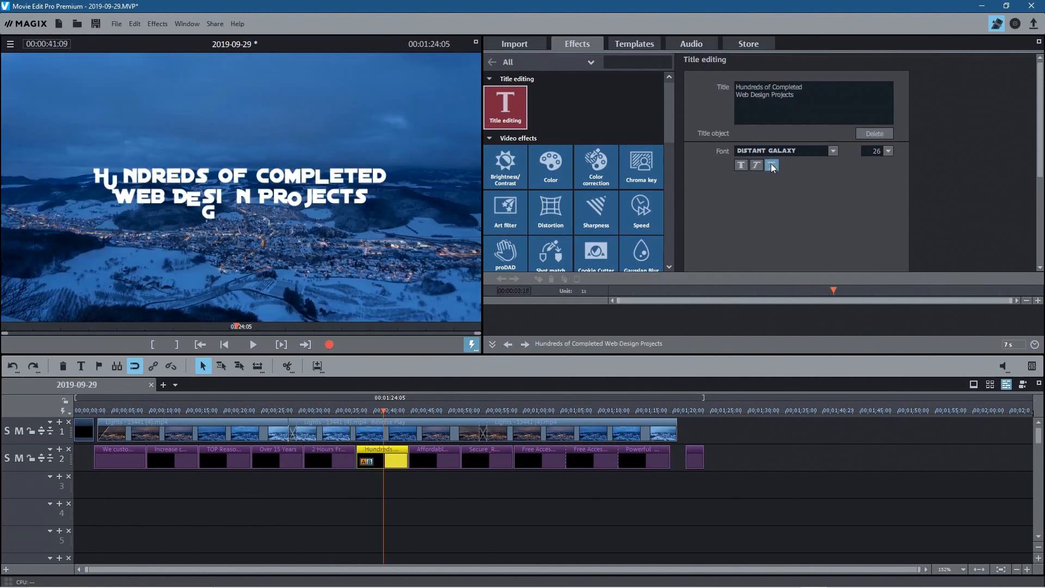
pyautogui.click(430, 419)
pyautogui.click(435, 455)
pyautogui.click(770, 167)
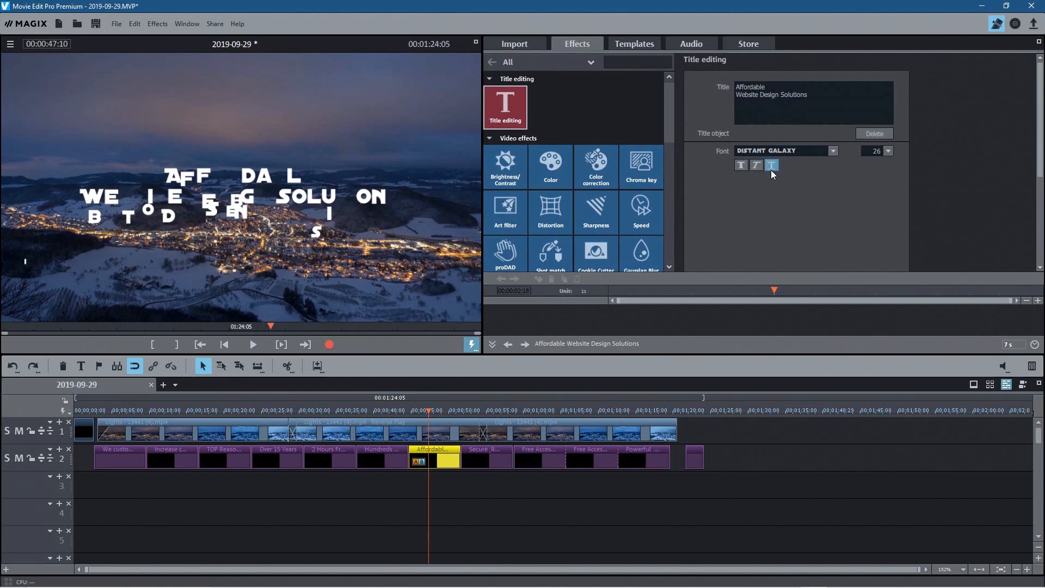
# Underline the "Secure & Reliable" title and the "Free Access to Over 500 Video Tutorials" title
pyautogui.click(478, 410)
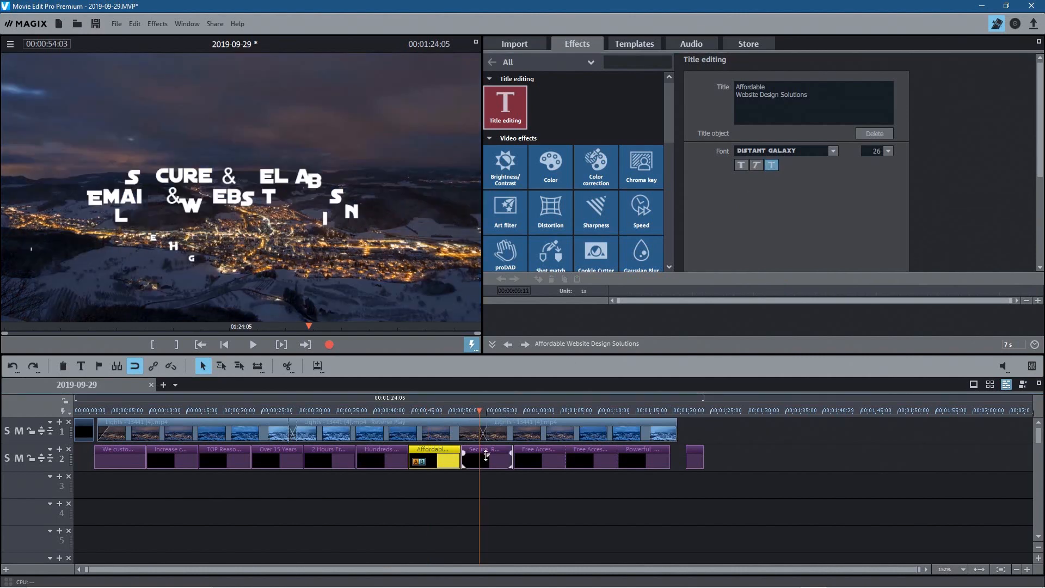
pyautogui.click(486, 455)
pyautogui.click(555, 410)
pyautogui.click(552, 456)
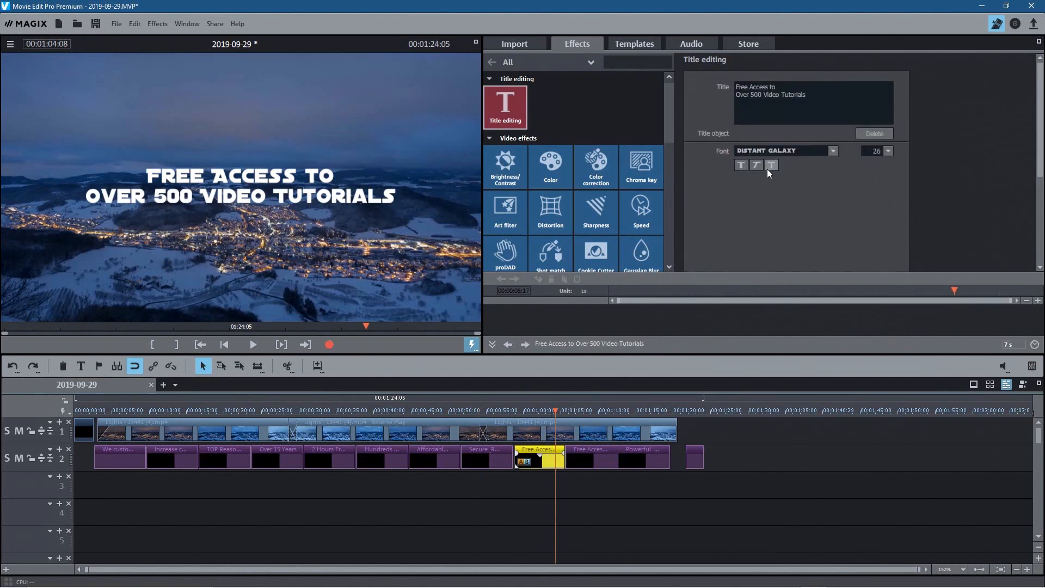
# Underline the "Free Access to Over 500,000 Stock Images" and "Powerful Social Media & SEO Solutions" titles
pyautogui.click(596, 410)
pyautogui.click(598, 457)
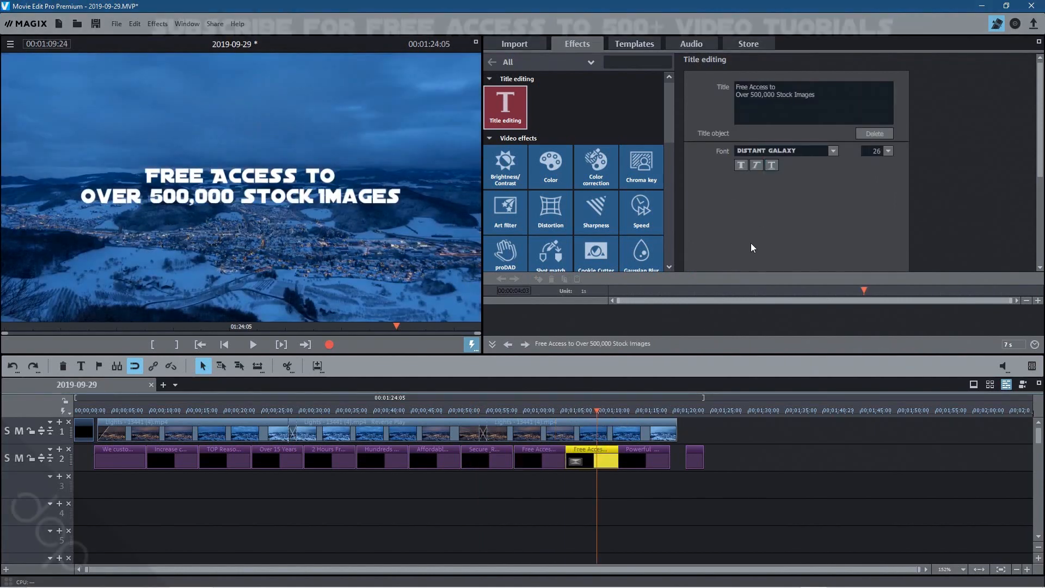
pyautogui.click(772, 166)
pyautogui.click(647, 410)
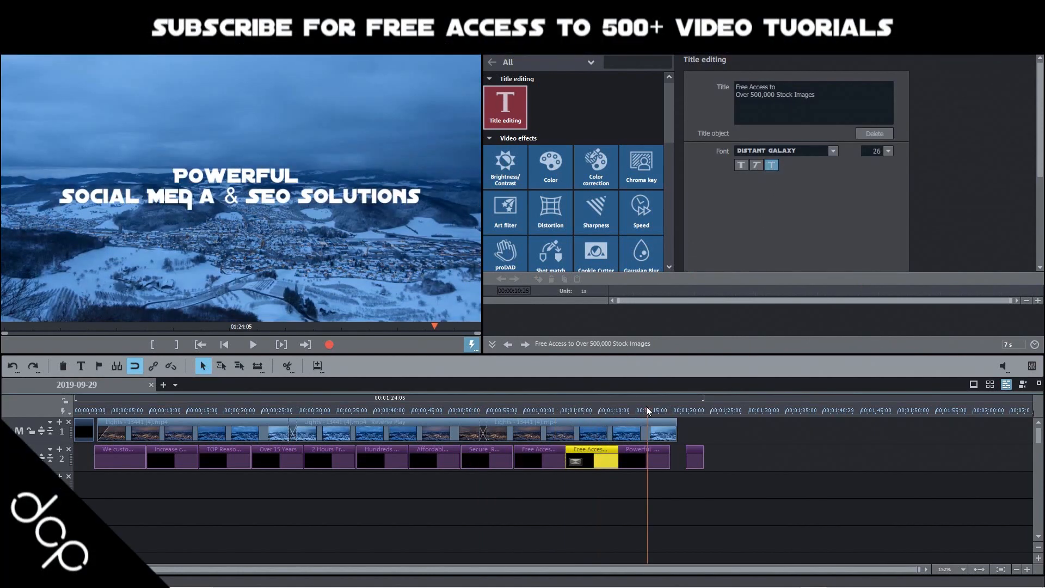
pyautogui.click(645, 453)
pyautogui.click(770, 166)
# Add a fade-out of about one second to the end of the "Powerful Social Media & SEO Solutions" title and play it back
pyautogui.moveTo(645, 412); pyautogui.dragTo(694, 418)
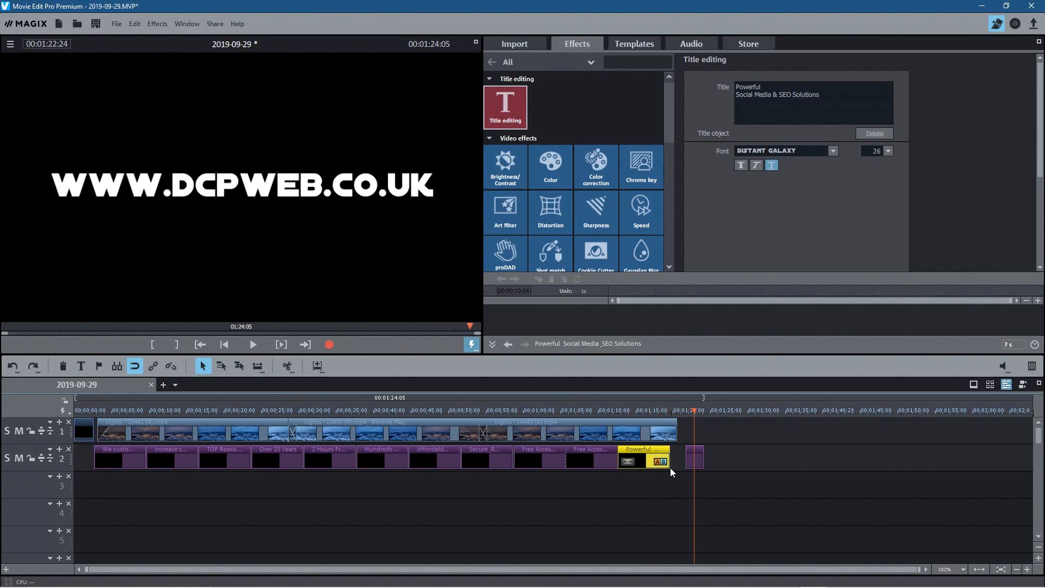
pyautogui.scroll(2, 771, 490)
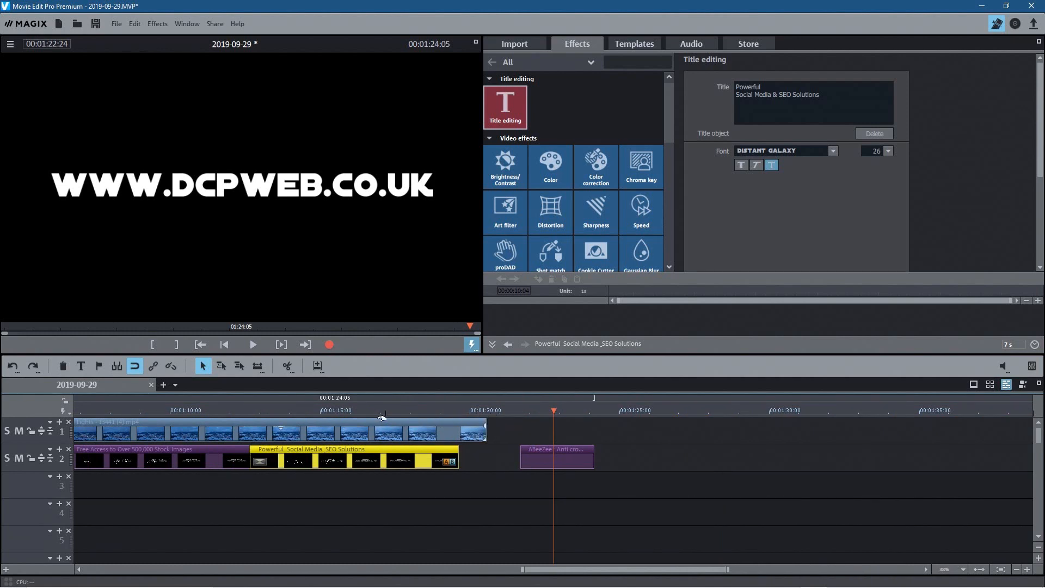
pyautogui.moveTo(381, 410); pyautogui.dragTo(426, 441)
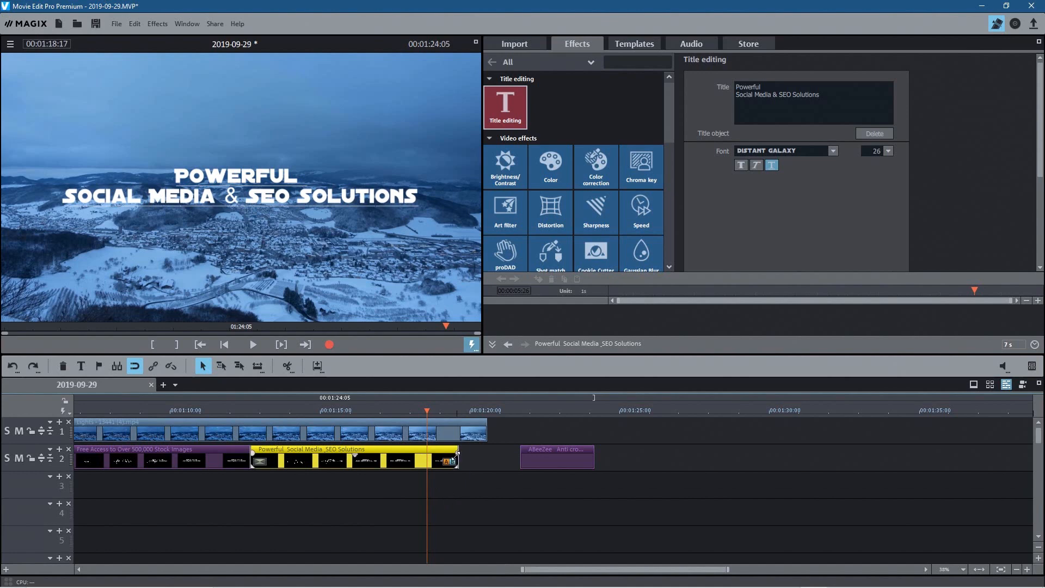
pyautogui.moveTo(457, 451); pyautogui.dragTo(430, 452)
pyautogui.click(405, 409)
pyautogui.click(249, 346)
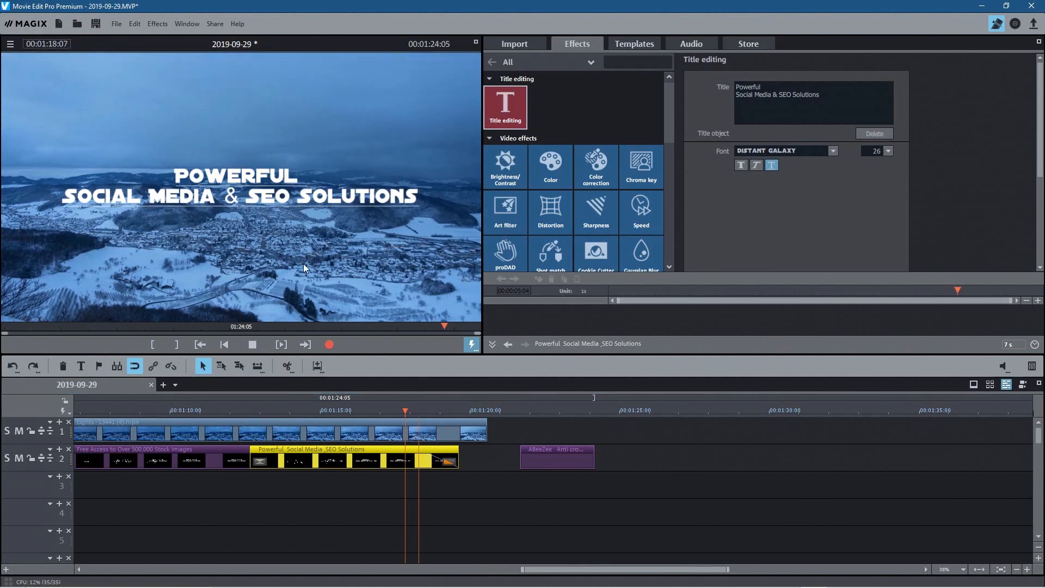
pyautogui.click(252, 344)
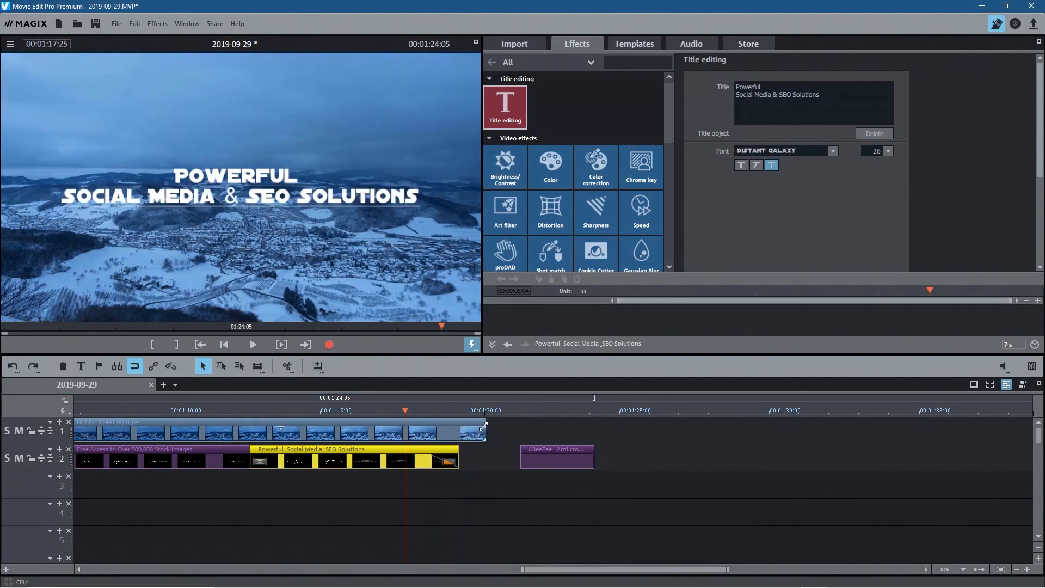
# Add a fade-out of about one second to the end of the last Lights clip on track 1 and play it back
pyautogui.moveTo(482, 428); pyautogui.dragTo(458, 427)
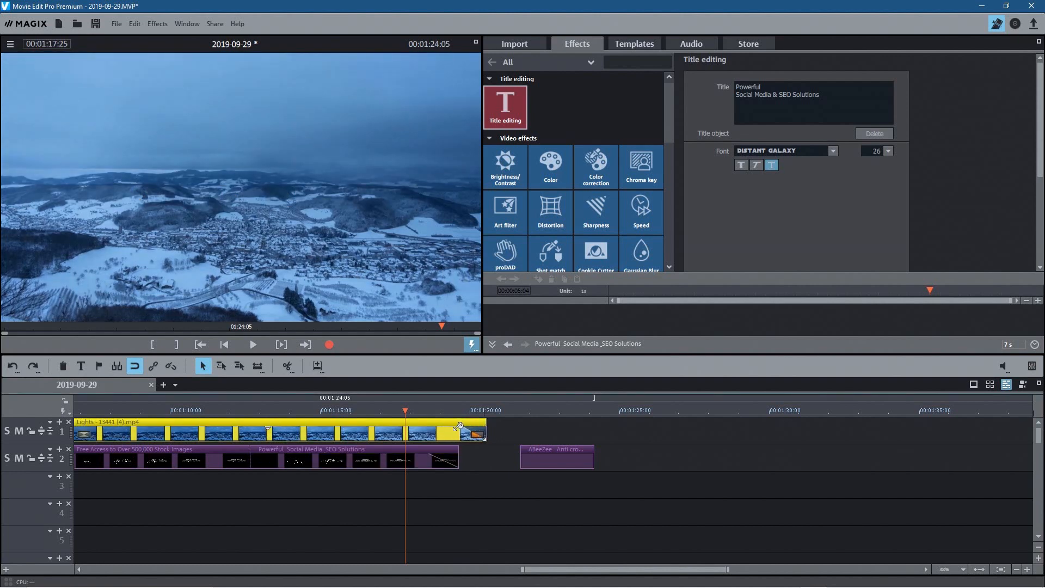
pyautogui.press('space')
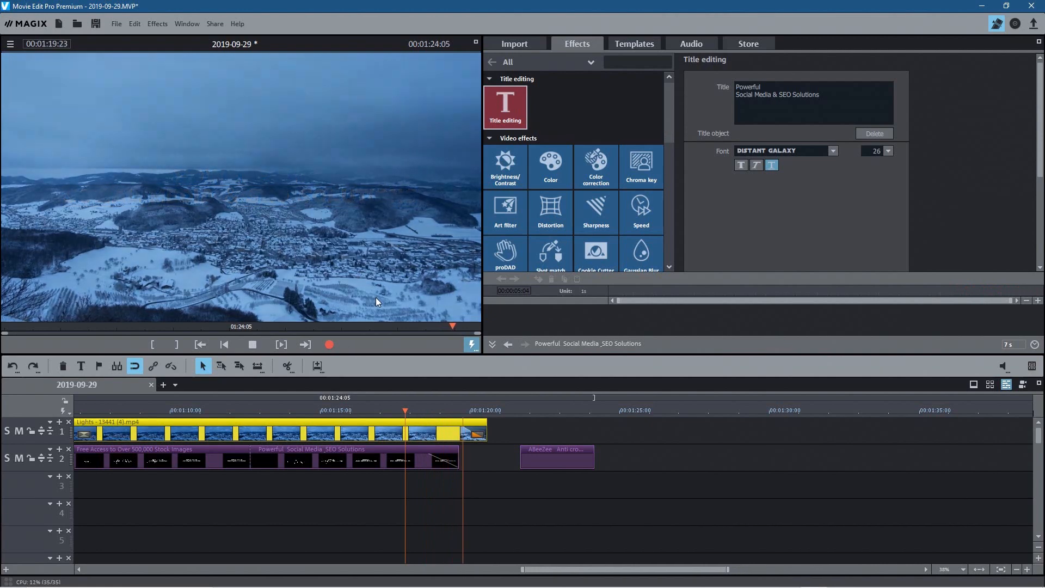
pyautogui.click(253, 344)
# Move the website address title earlier on track 2 so it ends at 00:01:23:09, and play back the transition into it
pyautogui.moveTo(550, 449); pyautogui.dragTo(522, 453)
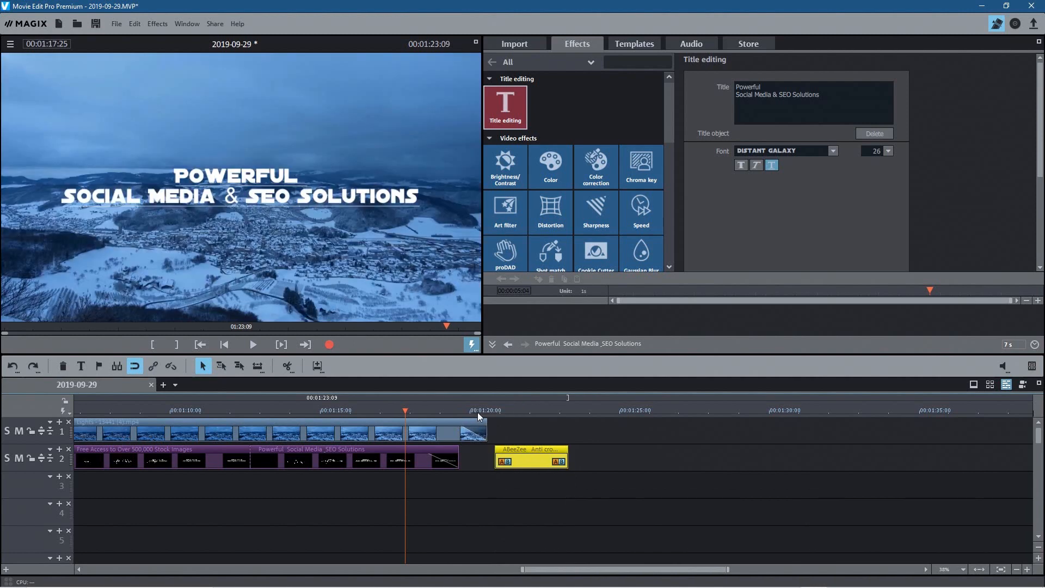
pyautogui.click(478, 412)
pyautogui.click(254, 343)
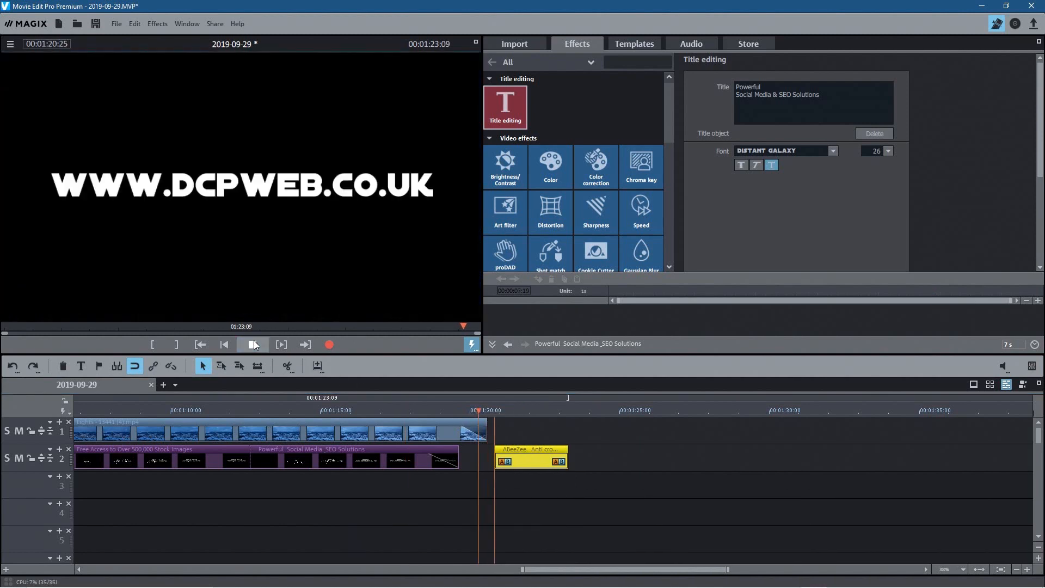
pyautogui.click(254, 343)
pyautogui.click(252, 344)
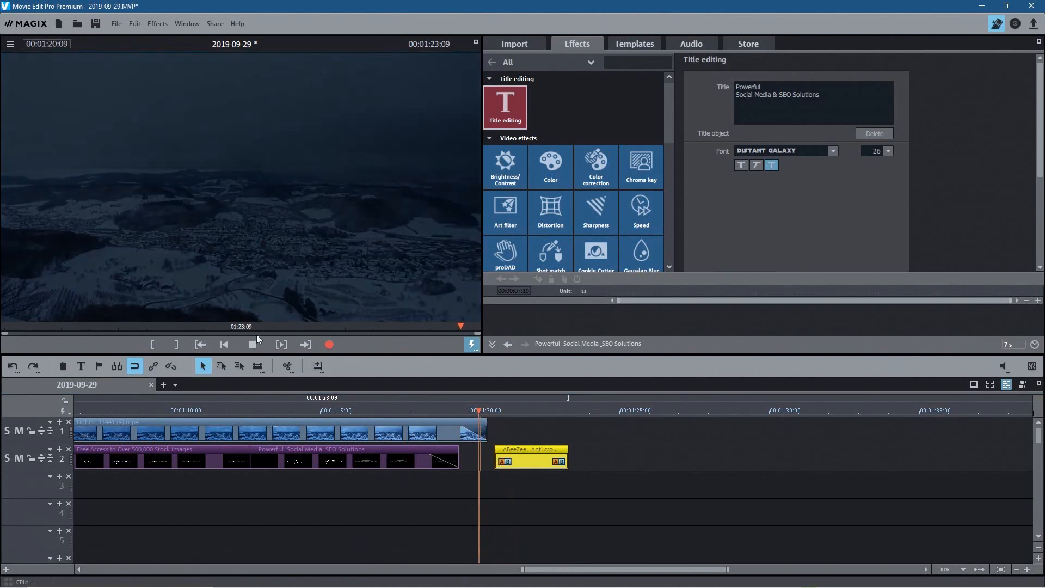
pyautogui.click(253, 344)
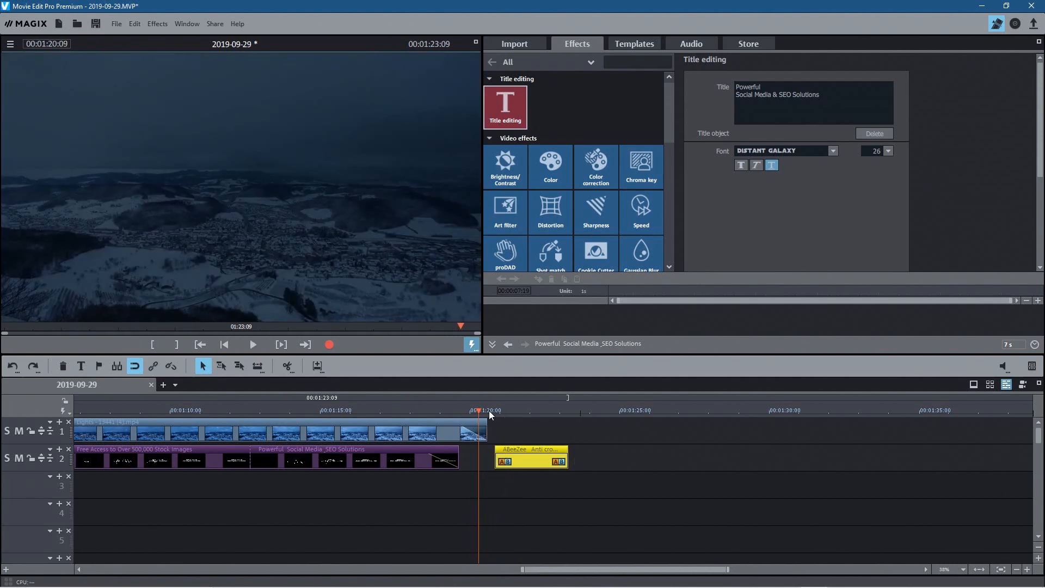
# Extend the website address title to end at 00:01:30:00 and add a short fade-out at its end
pyautogui.moveTo(478, 410); pyautogui.dragTo(672, 414)
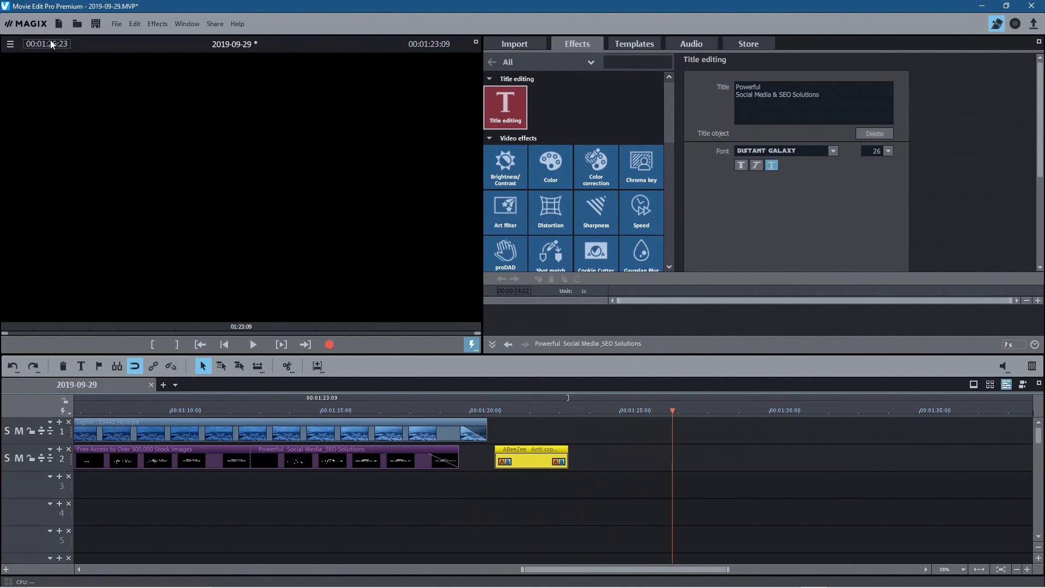
pyautogui.moveTo(672, 410); pyautogui.dragTo(768, 413)
pyautogui.moveTo(570, 463); pyautogui.dragTo(745, 453)
# Add a short fade-in at the start of the website address title and save the project
pyautogui.moveTo(501, 451); pyautogui.dragTo(520, 456)
pyautogui.click(96, 24)
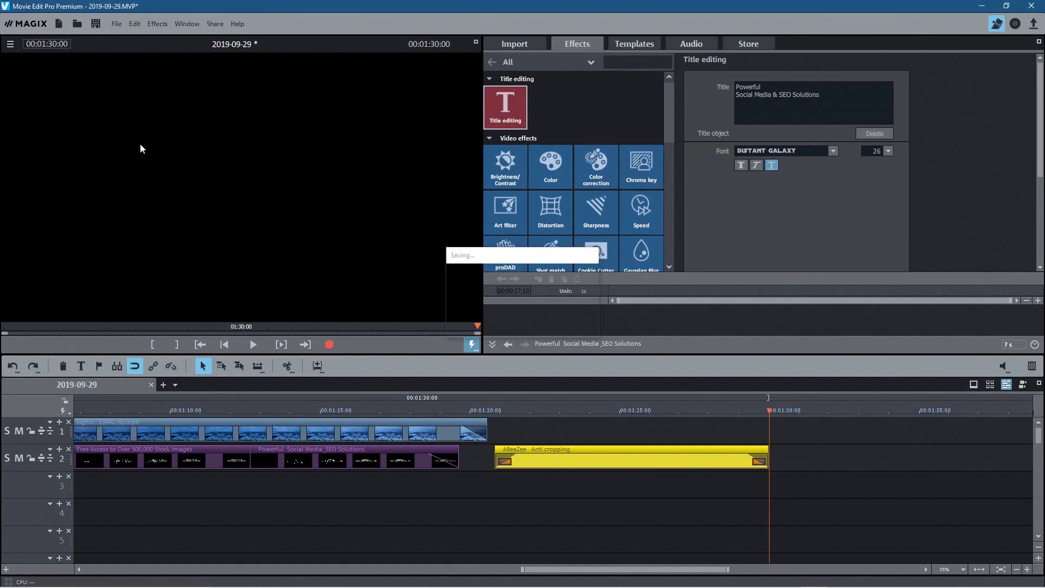
# Play back the project's ending from the last part of the "Powerful Social Media & SEO Solutions" title
pyautogui.moveTo(422, 412); pyautogui.dragTo(397, 413)
pyautogui.click(252, 343)
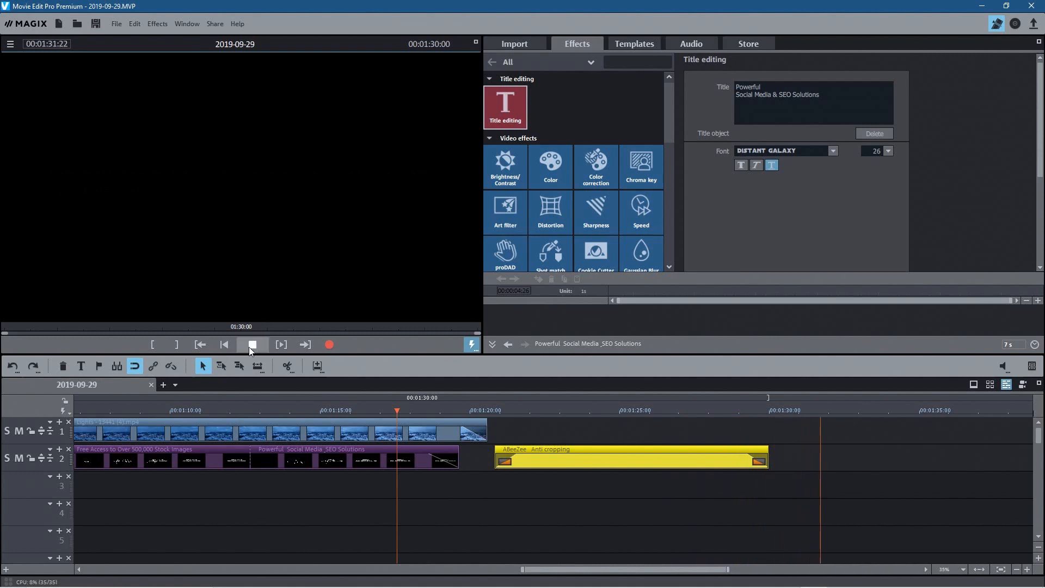
pyautogui.click(252, 345)
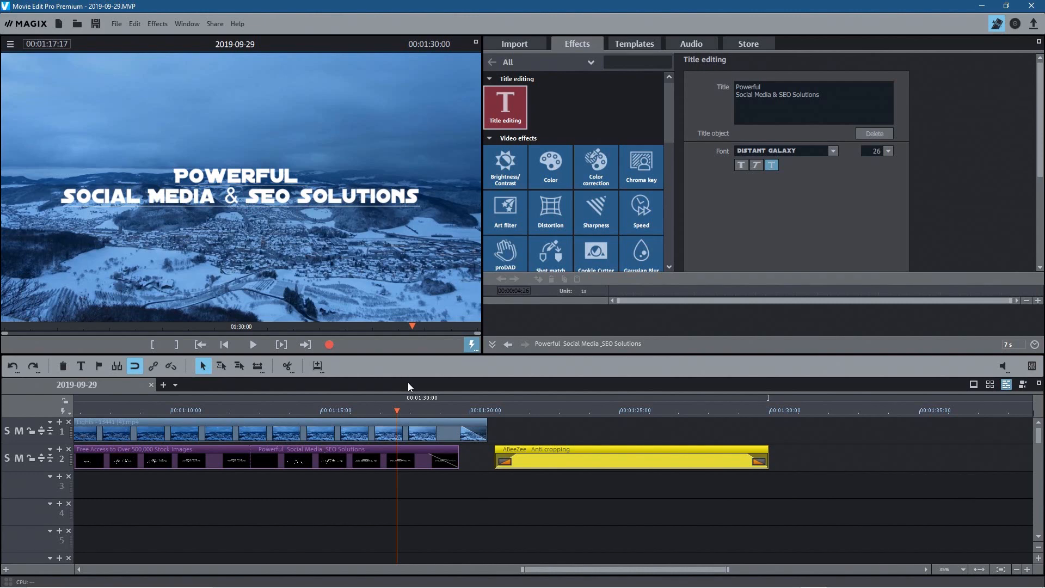
# Try to export the movie as an MPEG-4 video to the desktop under the name fb-cover-no-audio.mp4
pyautogui.moveTo(397, 412); pyautogui.dragTo(3, 419)
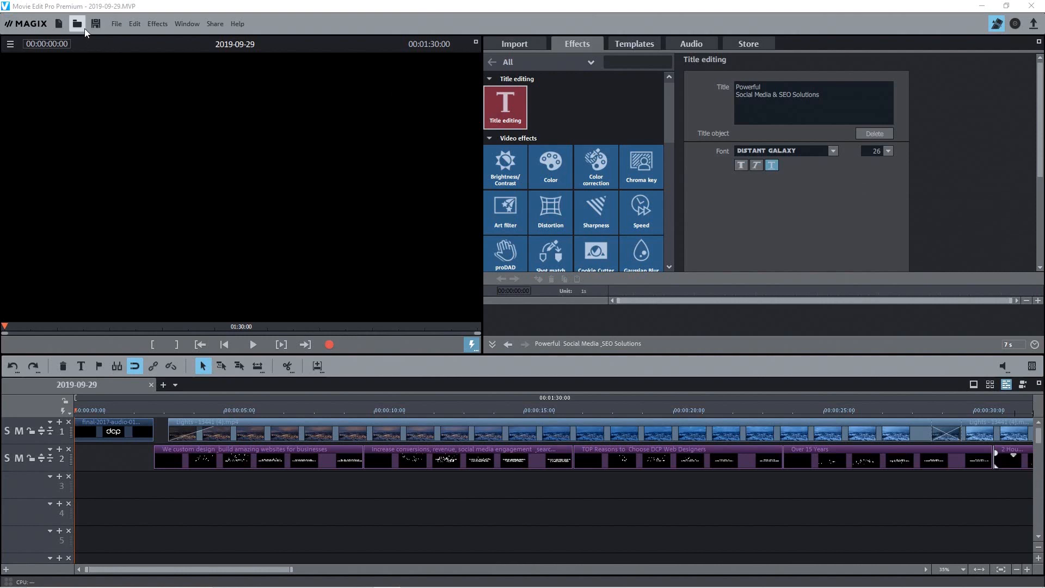
pyautogui.click(131, 25)
pyautogui.moveTo(116, 22)
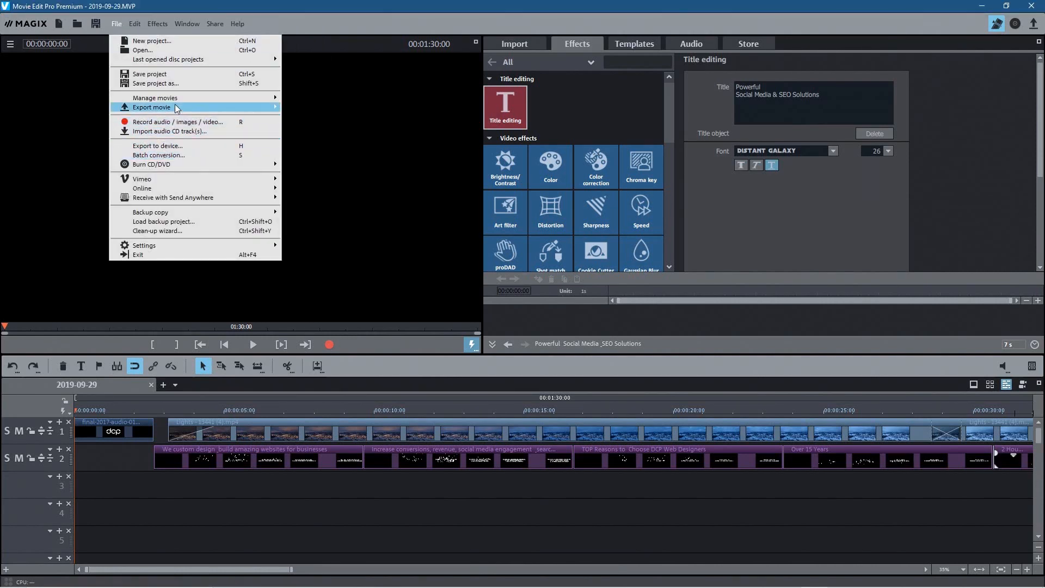
pyautogui.moveTo(139, 108)
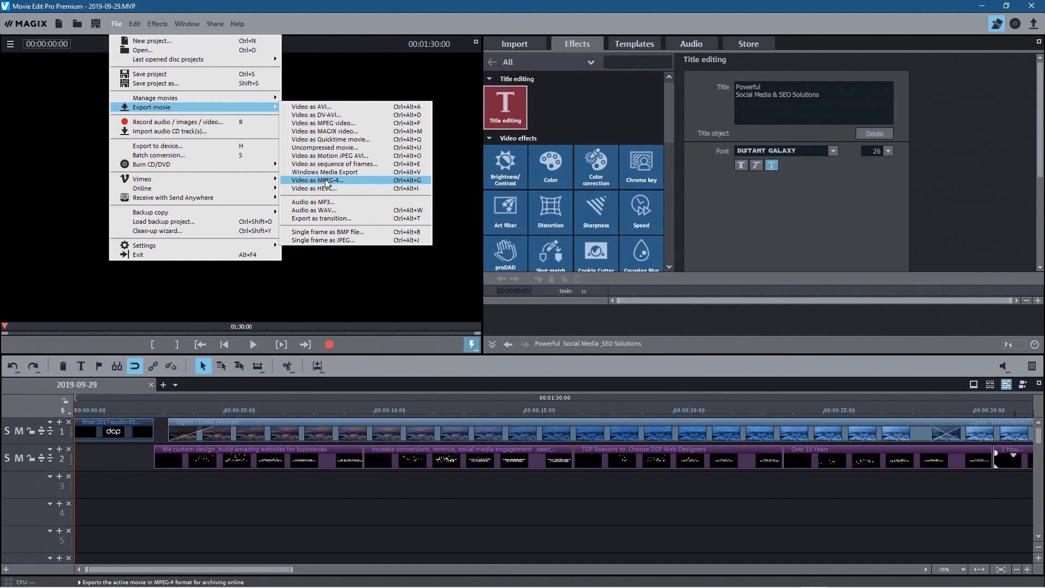
pyautogui.click(326, 181)
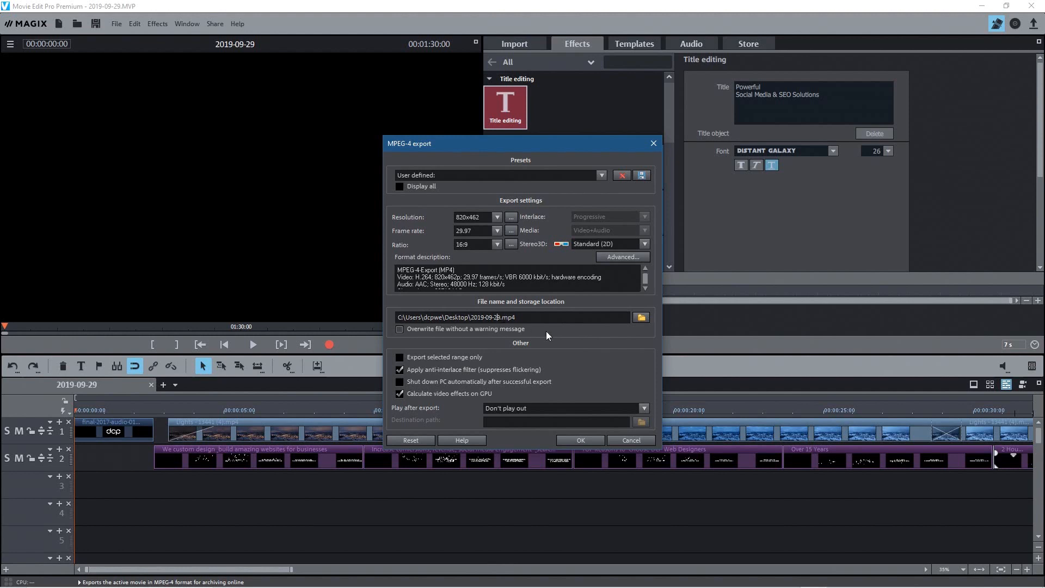
pyautogui.press('Right')
pyautogui.hotkey('shift', 'Left')
pyautogui.hotkey('shift', 'Left')
pyautogui.press('Left')
pyautogui.press('Left')
pyautogui.hotkey('shift', 'Left')
pyautogui.hotkey('shift', 'Left')
pyautogui.press('Right')
pyautogui.press('Right')
pyautogui.press('Right')
pyautogui.press('Right')
pyautogui.hotkey('shift', 'Left')
pyautogui.hotkey('shift', 'Left')
pyautogui.hotkey('shift', 'Left')
pyautogui.hotkey('shift', 'Left')
pyautogui.hotkey('shift', 'Left')
pyautogui.hotkey('shift', 'Left')
pyautogui.hotkey('shift', 'Left')
pyautogui.hotkey('shift', 'Left')
pyautogui.hotkey('shift', 'Left')
pyautogui.hotkey('shift', 'Left')
pyautogui.write('fb-cover-no-audio')
pyautogui.click(580, 440)
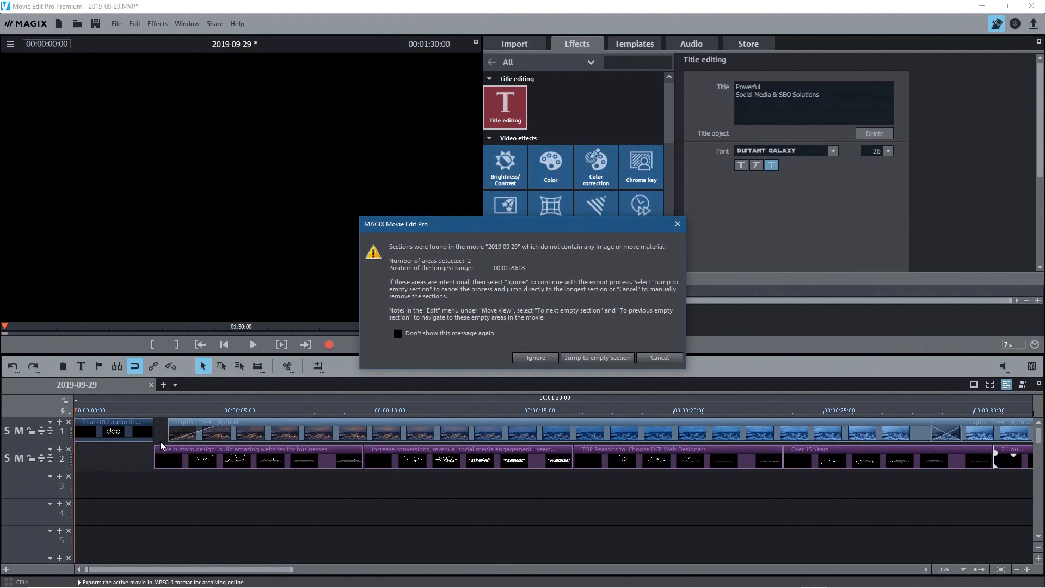
pyautogui.click(657, 358)
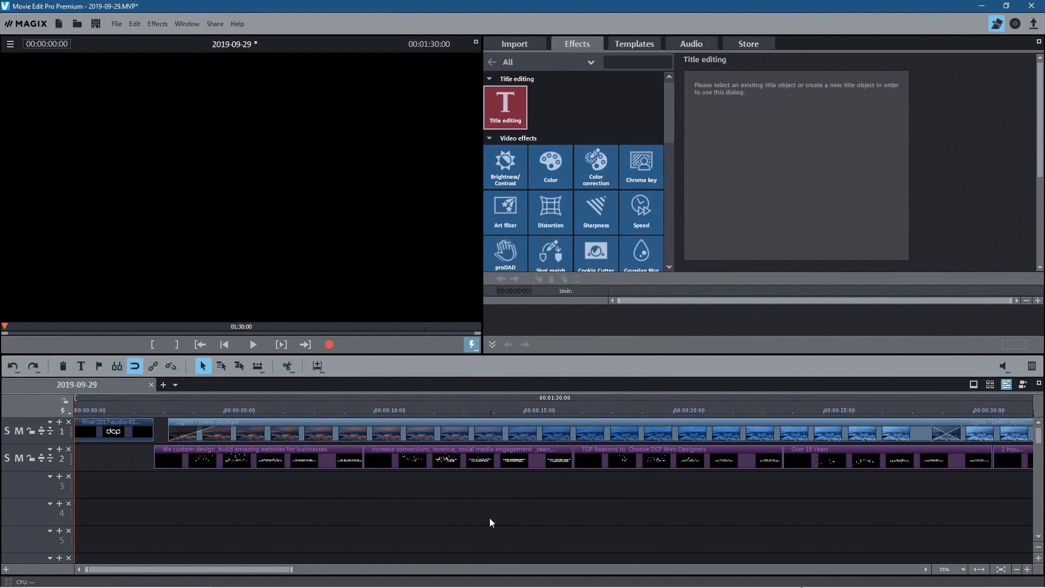
# Move all the Lights clips on track 1 earlier so they start right after the logo intro, and play back the join
pyautogui.moveTo(161, 412)
pyautogui.mouseDown()
pyautogui.moveTo(132, 414)
pyautogui.moveTo(171, 417)
pyautogui.moveTo(117, 413)
pyautogui.moveTo(161, 407)
pyautogui.mouseUp()
pyautogui.scroll(-5, 474, 508)
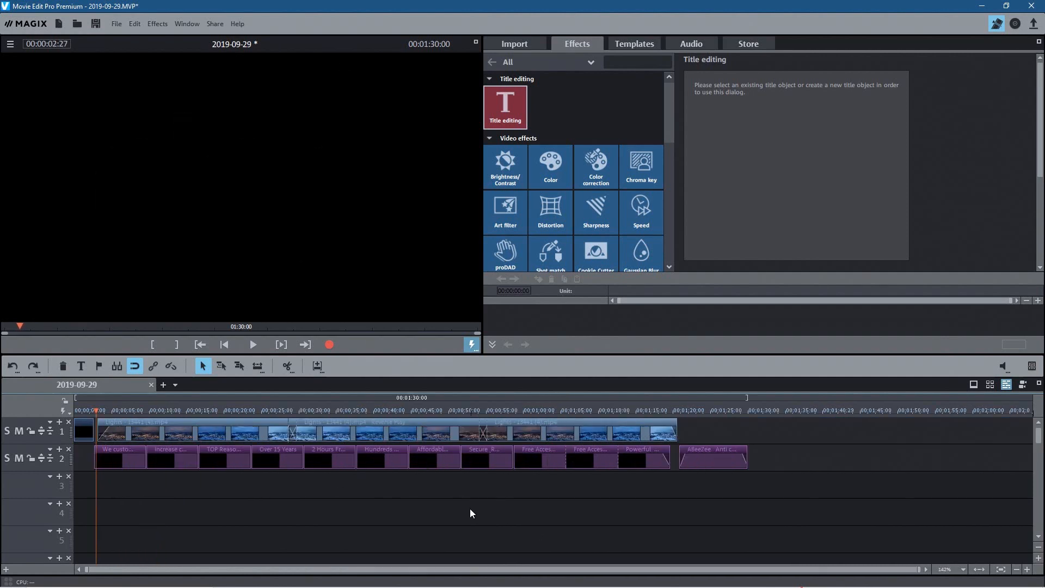
pyautogui.moveTo(703, 433); pyautogui.dragTo(168, 433)
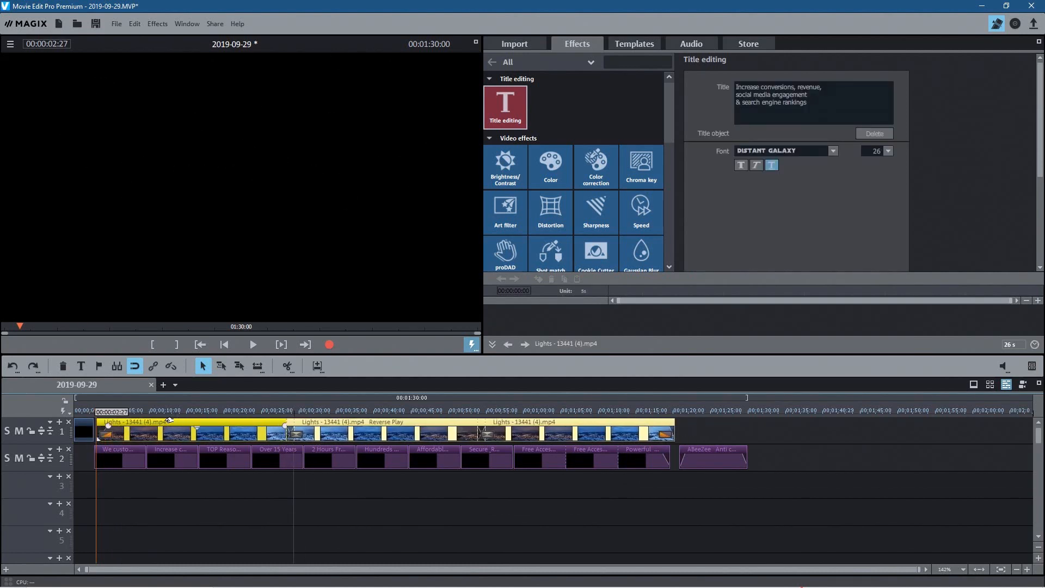
pyautogui.scroll(2, 96, 459)
pyautogui.scroll(1, 96, 460)
pyautogui.moveTo(161, 411); pyautogui.dragTo(289, 411)
pyautogui.moveTo(206, 427)
pyautogui.mouseDown()
pyautogui.moveTo(187, 427)
pyautogui.moveTo(199, 425)
pyautogui.mouseUp()
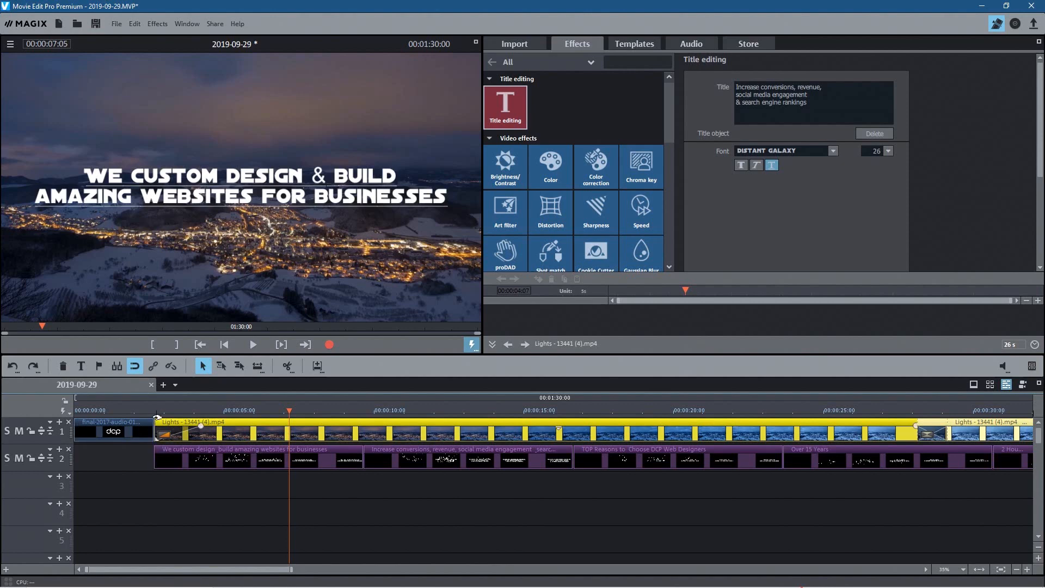
pyautogui.click(138, 410)
pyautogui.click(259, 349)
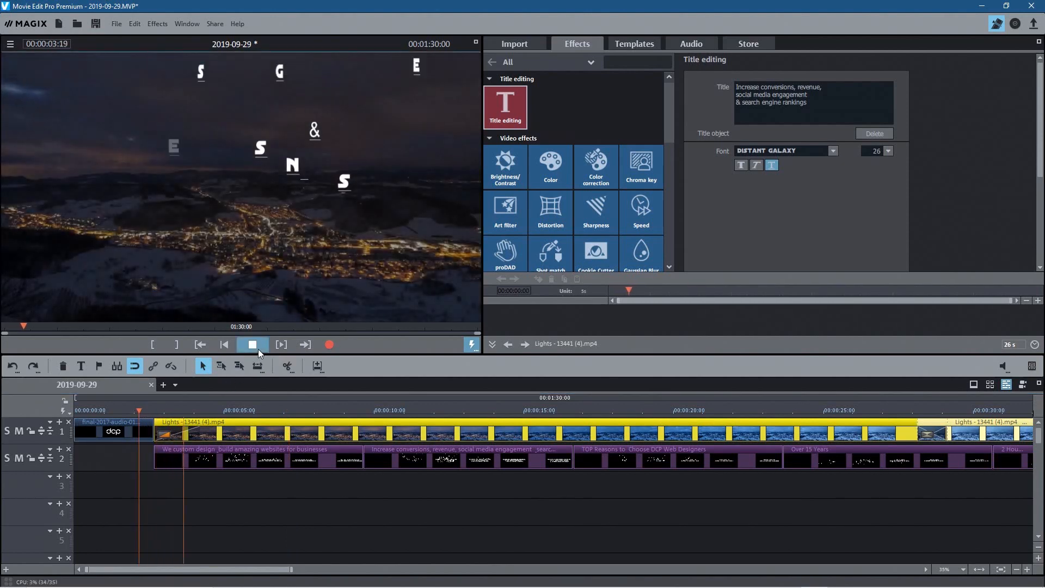
pyautogui.click(257, 349)
# Shorten the end of the "Powerful Social Media & SEO Solutions" title slightly so it finishes further before the Lights footage ends
pyautogui.scroll(-15, 412, 497)
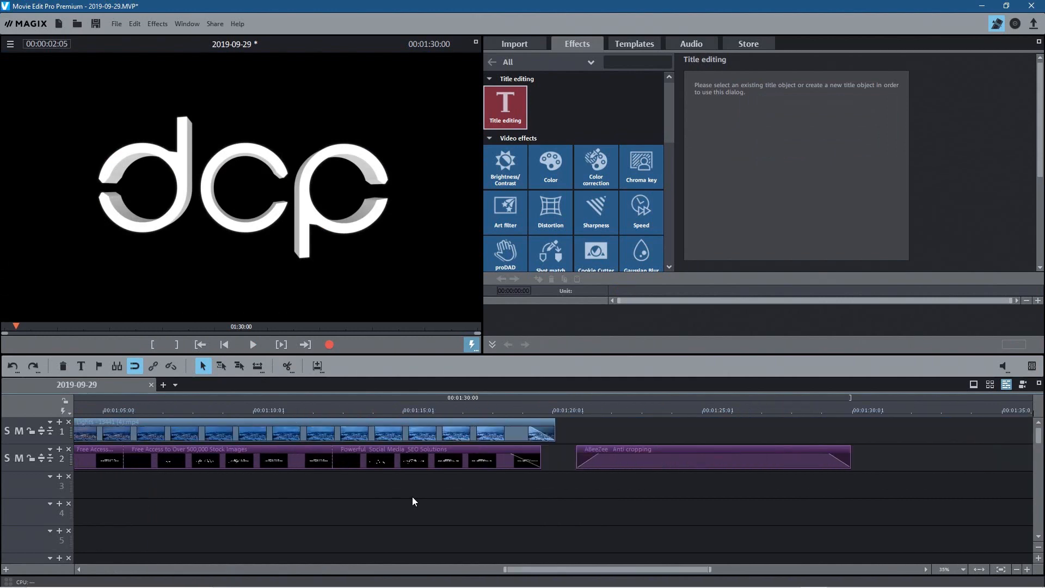
pyautogui.click(497, 410)
pyautogui.moveTo(498, 411)
pyautogui.mouseDown()
pyautogui.moveTo(534, 417)
pyautogui.moveTo(485, 416)
pyautogui.moveTo(553, 418)
pyautogui.moveTo(483, 419)
pyautogui.mouseUp()
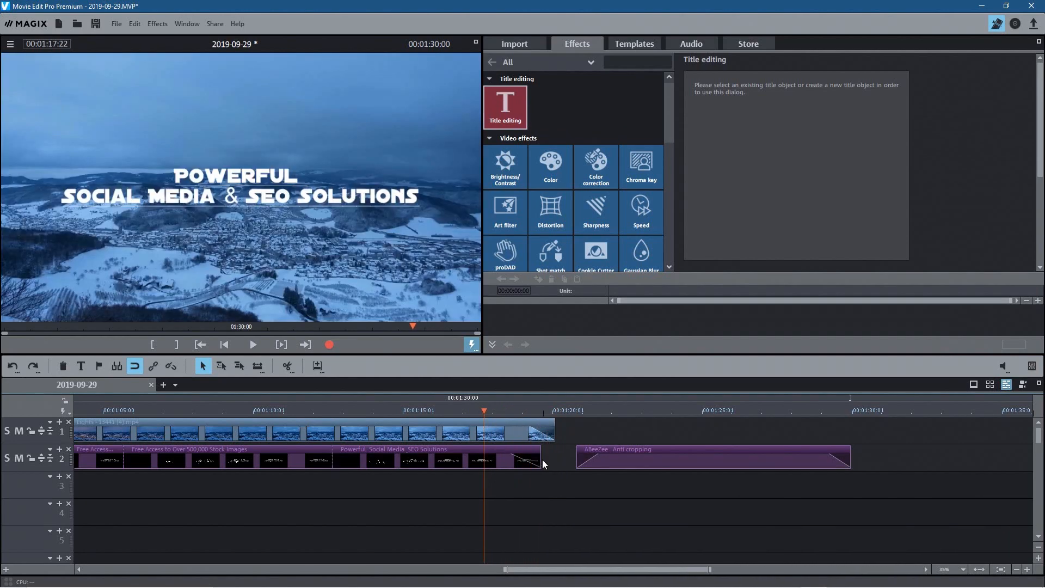
pyautogui.moveTo(540, 454); pyautogui.dragTo(528, 453)
# Extend the website address title to start slightly earlier, keeping its end at 00:01:30:00, and play back the transition into it
pyautogui.moveTo(596, 409); pyautogui.dragTo(851, 404)
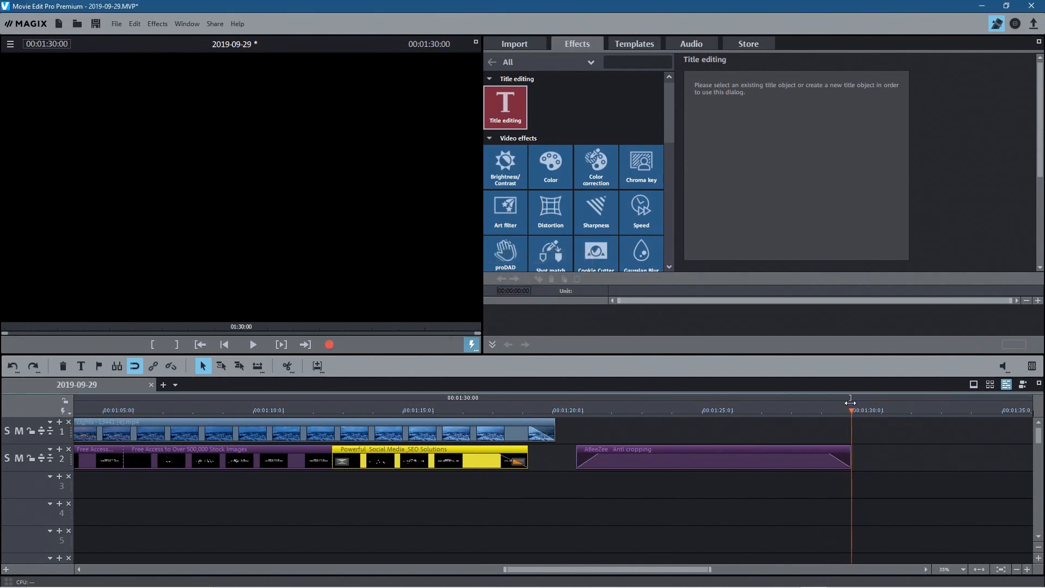
pyautogui.moveTo(524, 411); pyautogui.dragTo(570, 416)
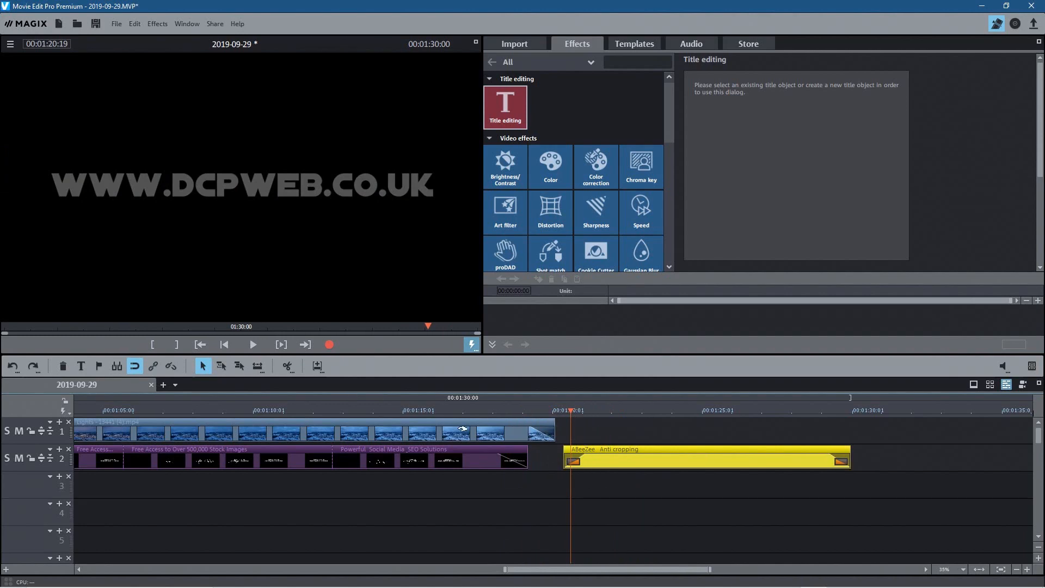
pyautogui.click(499, 414)
pyautogui.click(252, 345)
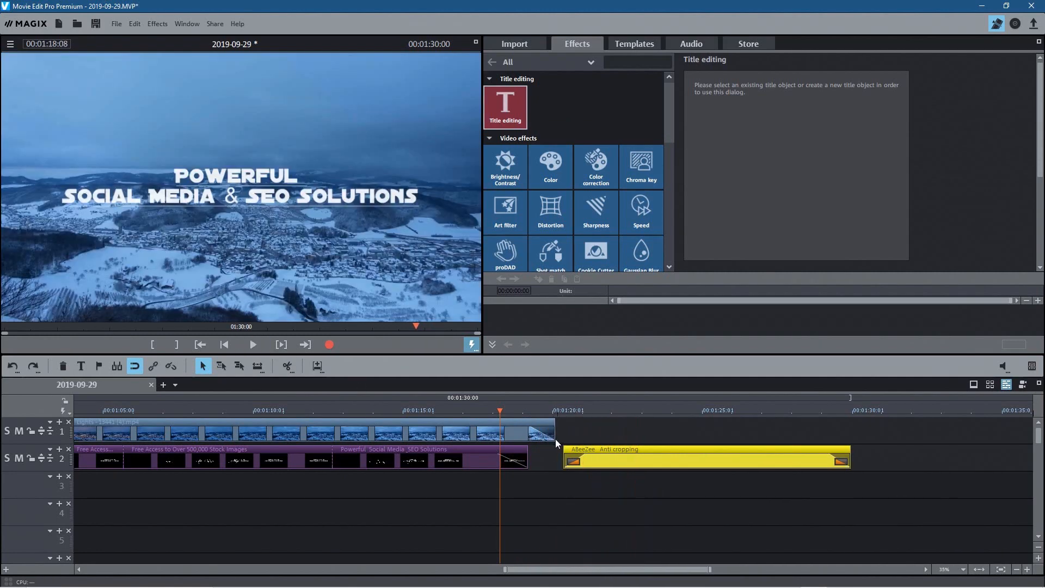
# Play back the website address title's fade-out and the opening logo intro, and save the project
pyautogui.click(819, 409)
pyautogui.click(243, 339)
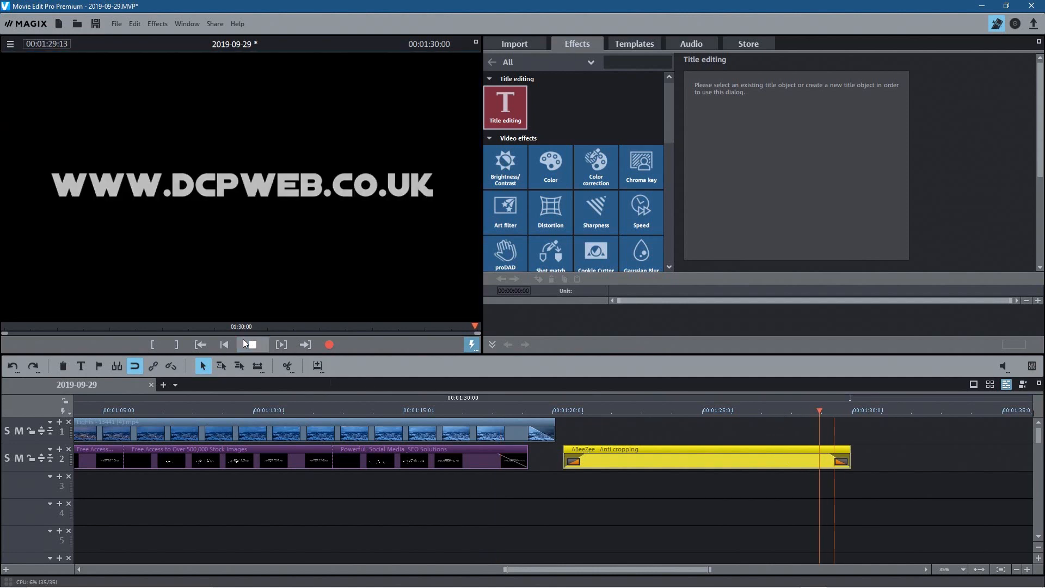
pyautogui.click(202, 345)
pyautogui.click(251, 344)
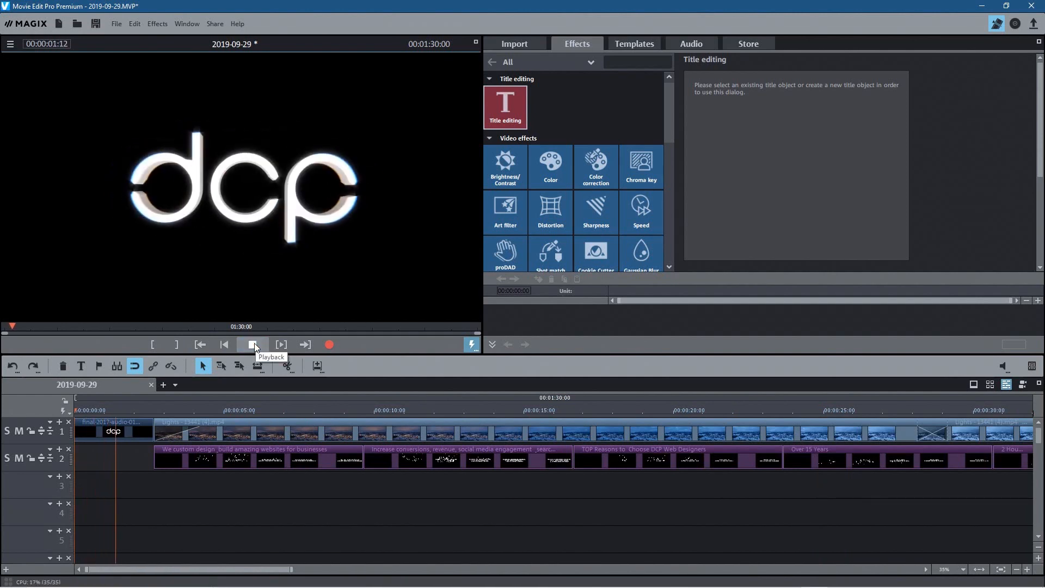
pyautogui.click(252, 344)
pyautogui.click(98, 25)
# Export the movie as an MPEG-4 video named fb-cover-no-audio.mp4, ignoring the empty section, and save the project
pyautogui.click(116, 23)
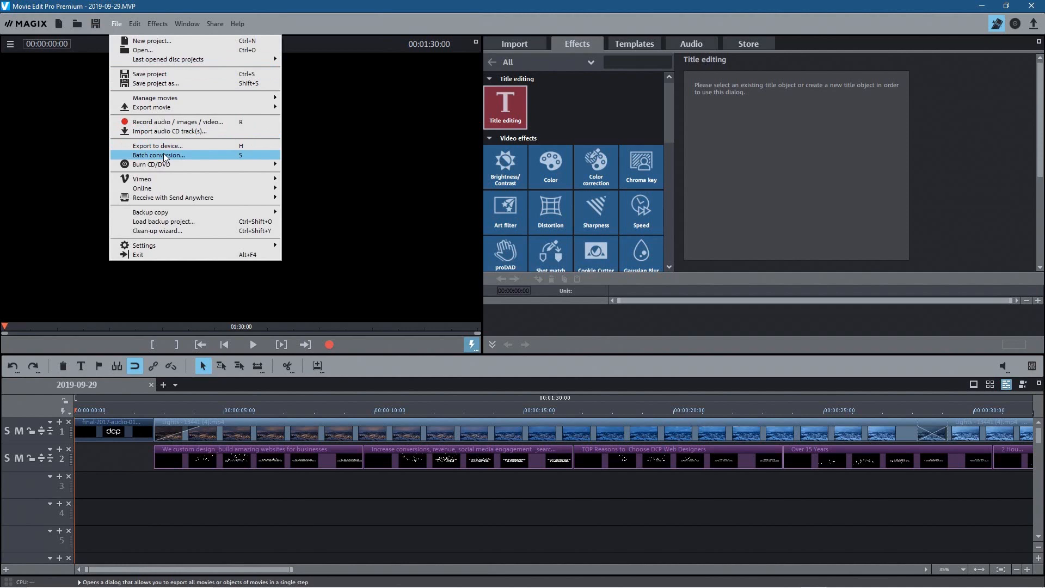
pyautogui.moveTo(164, 107)
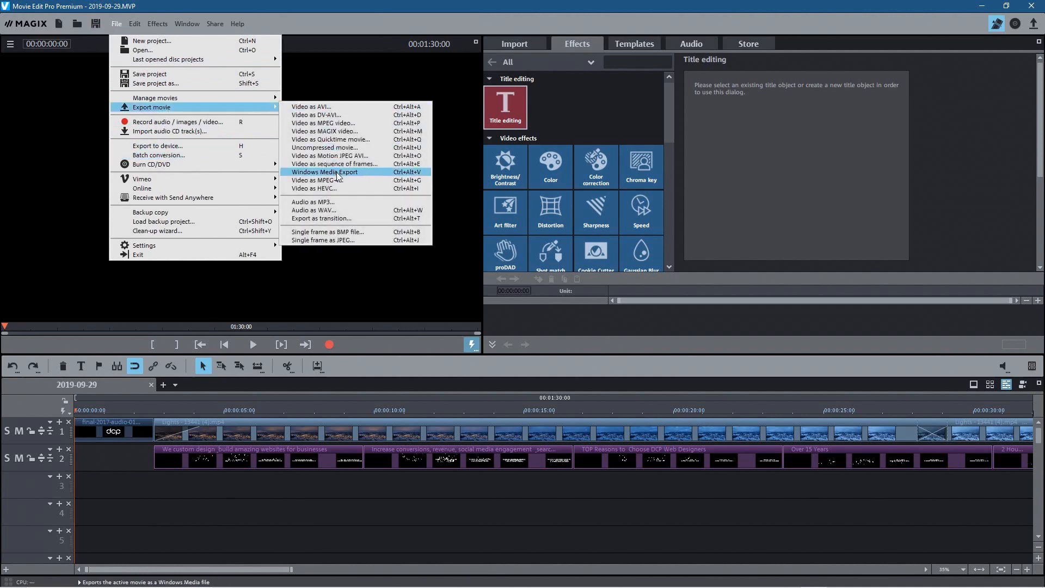
pyautogui.click(303, 180)
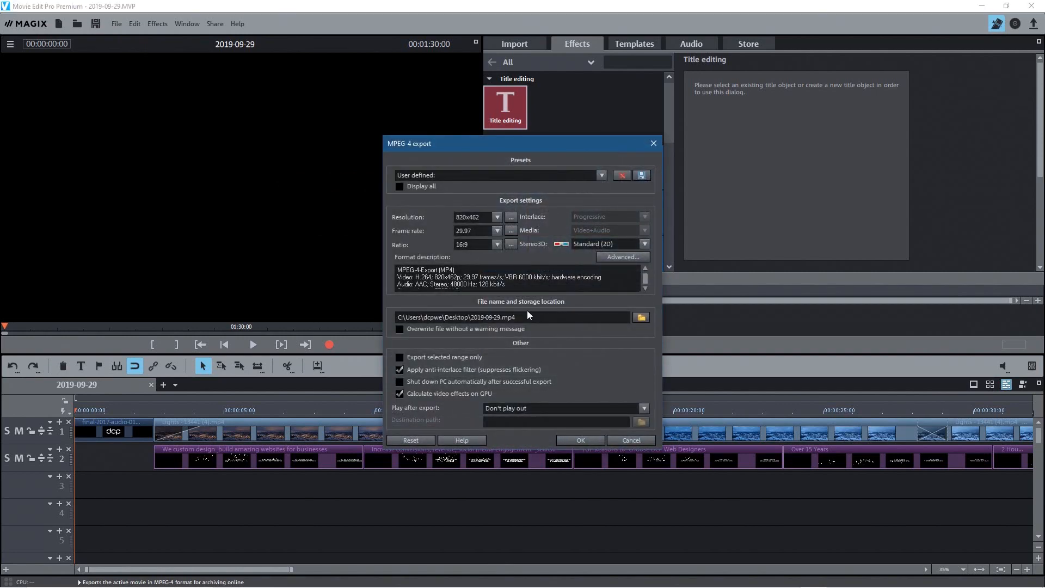
pyautogui.press('Right')
pyautogui.hotkey('shift', 'Left')
pyautogui.hotkey('shift', 'Left')
pyautogui.hotkey('shift', 'Left')
pyautogui.hotkey('shift', 'Left')
pyautogui.hotkey('shift', 'Left')
pyautogui.hotkey('shift', 'Left')
pyautogui.hotkey('shift', 'Left')
pyautogui.hotkey('shift', 'Left')
pyautogui.hotkey('shift', 'Left')
pyautogui.hotkey('shift', 'Left')
pyautogui.write('b')
pyautogui.click(580, 440)
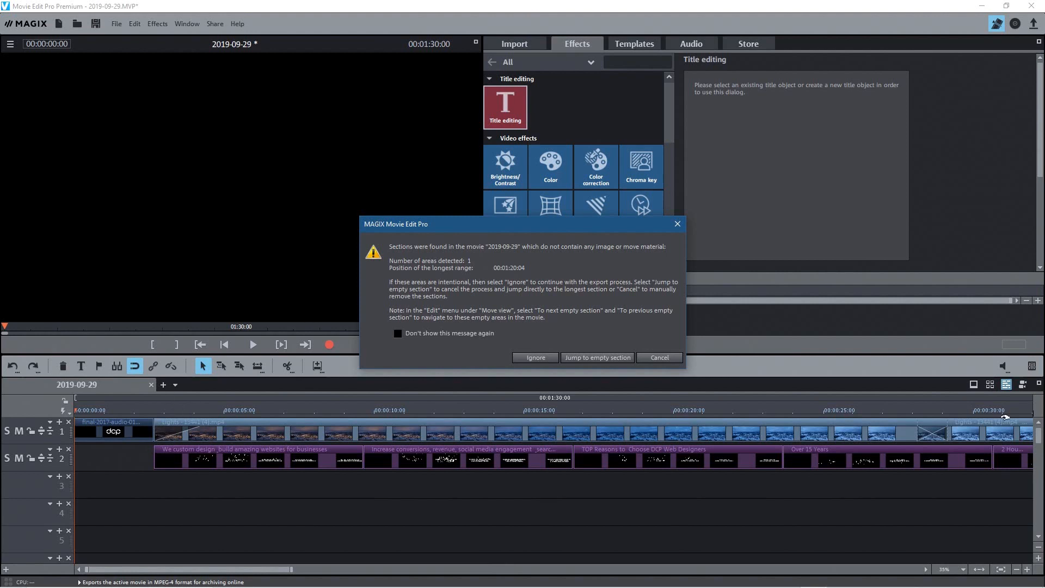
pyautogui.click(534, 358)
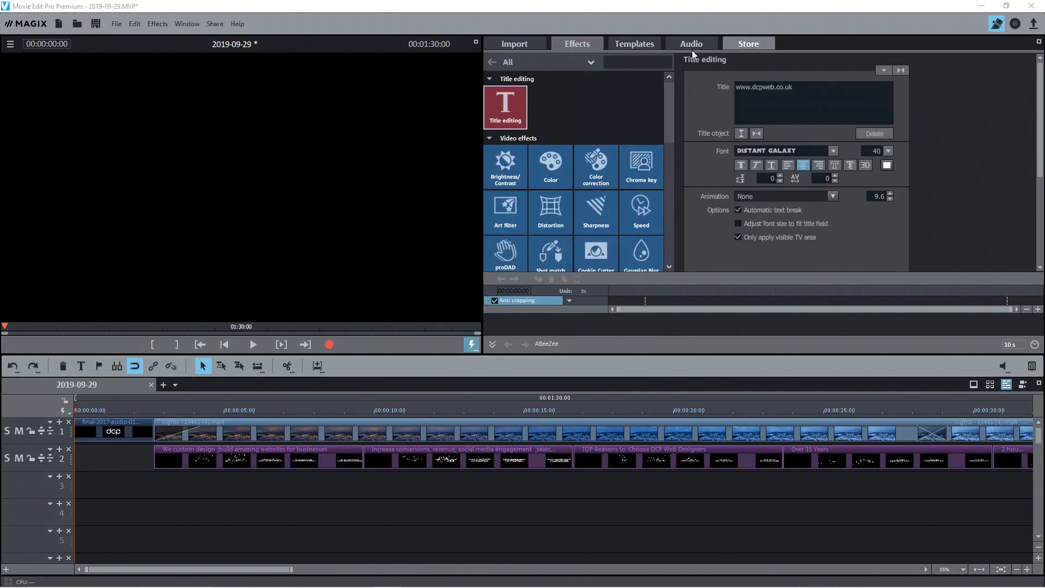
pyautogui.click(117, 24)
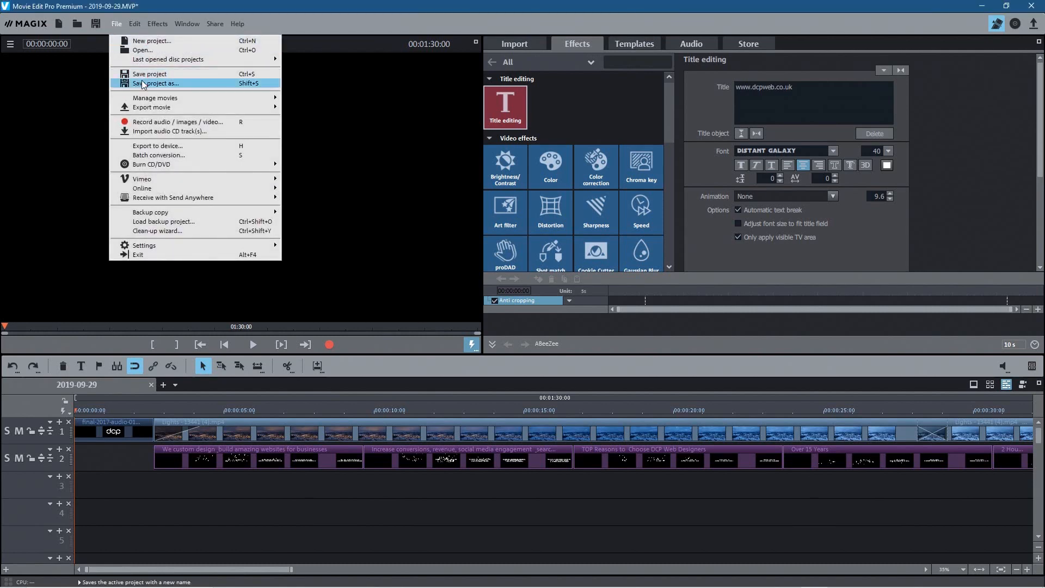
pyautogui.click(123, 74)
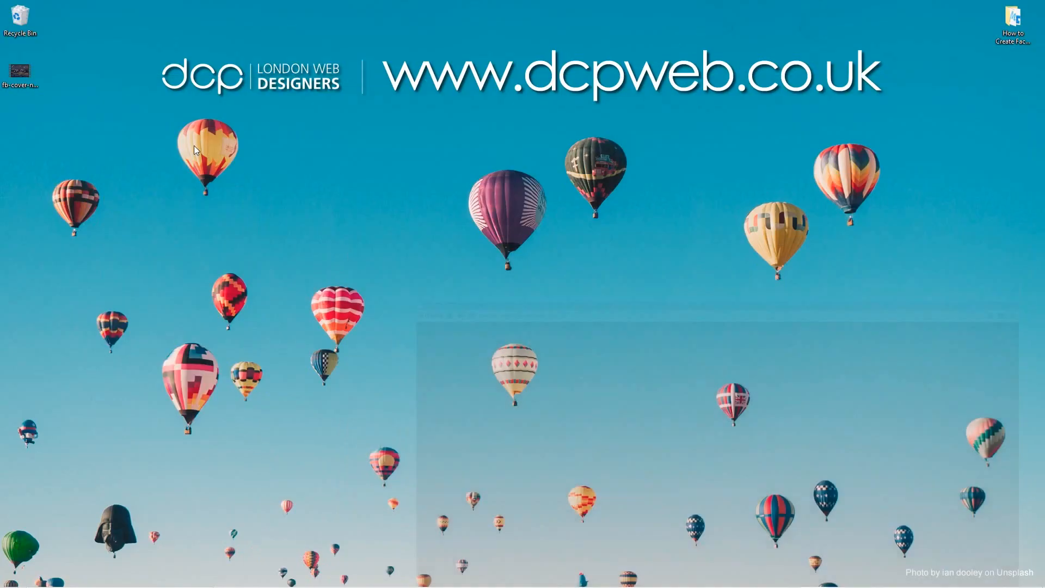
# Find the exported video on the desktop, and switch to Chrome to open the Facebook page's Videos section in a new tab
pyautogui.click(20, 74)
pyautogui.moveTo(668, 583)
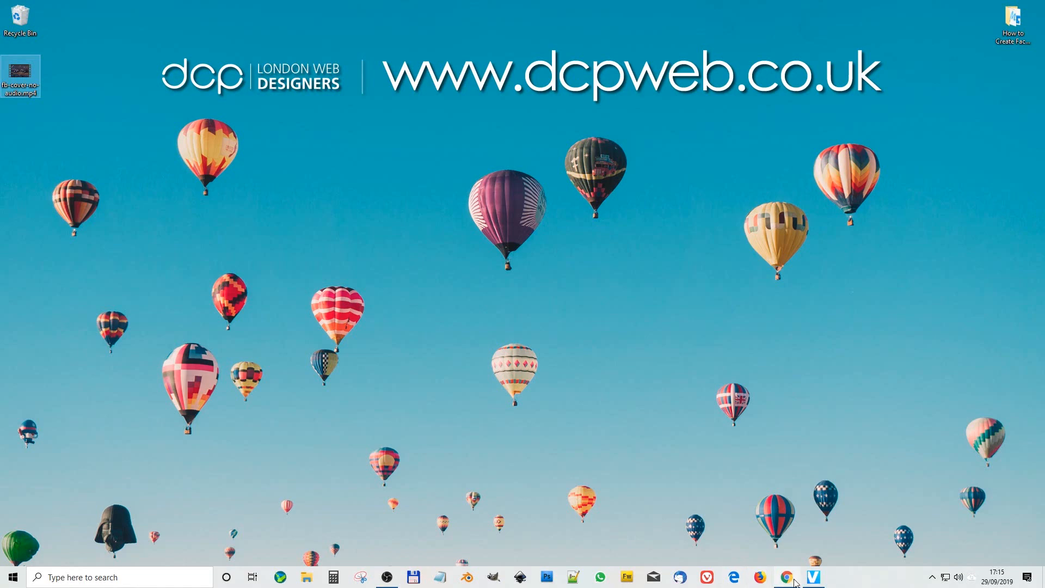
pyautogui.moveTo(787, 582)
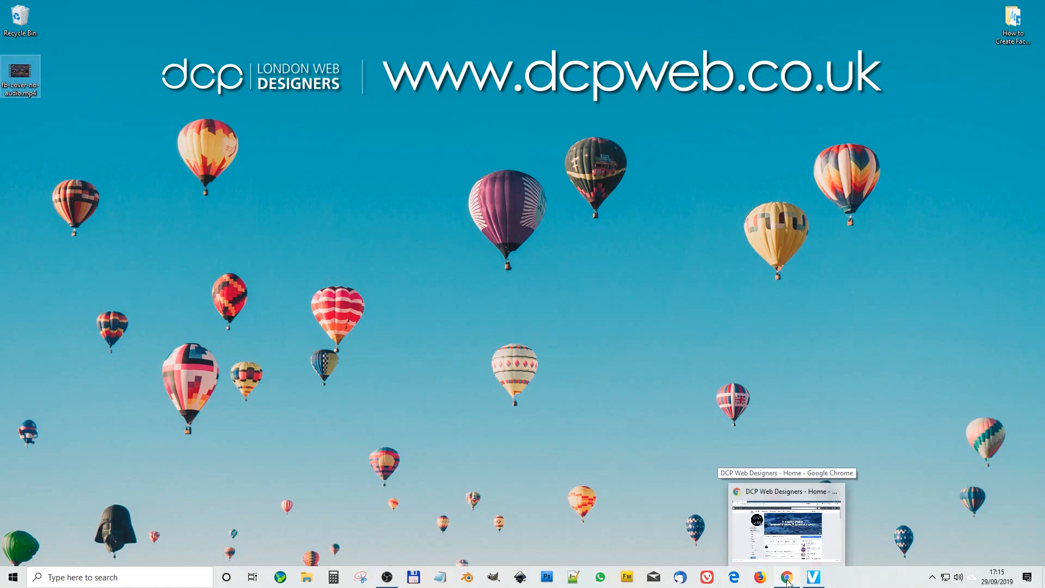
pyautogui.click(787, 582)
pyautogui.scroll(-2, 78, 341)
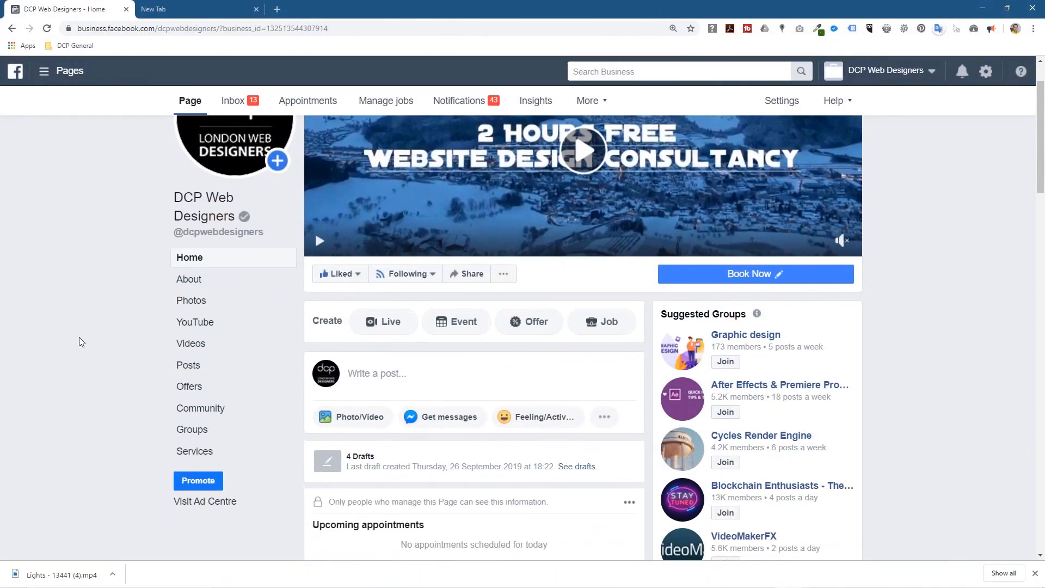
pyautogui.scroll(-1, 145, 341)
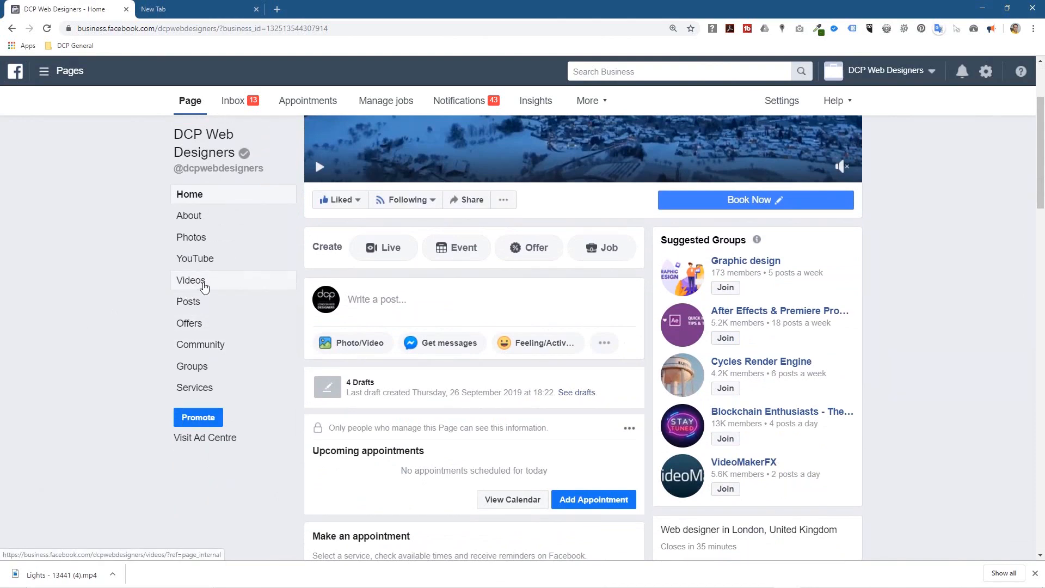
pyautogui.middleClick(190, 289)
pyautogui.click(198, 10)
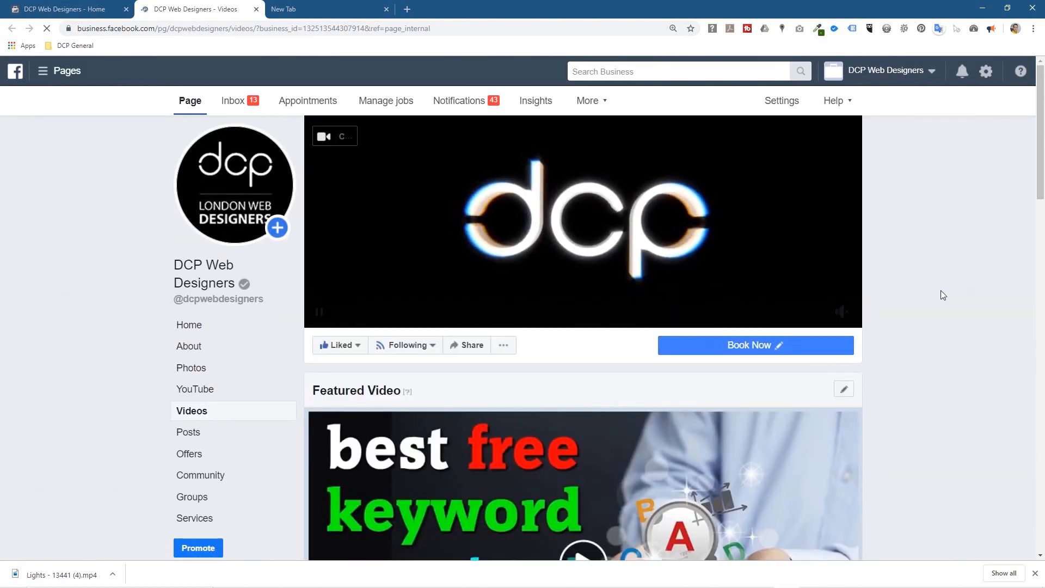
# Reset the browser zoom and open the page's Video Library from the All Videos section
pyautogui.hotkey('ctrl', '0')
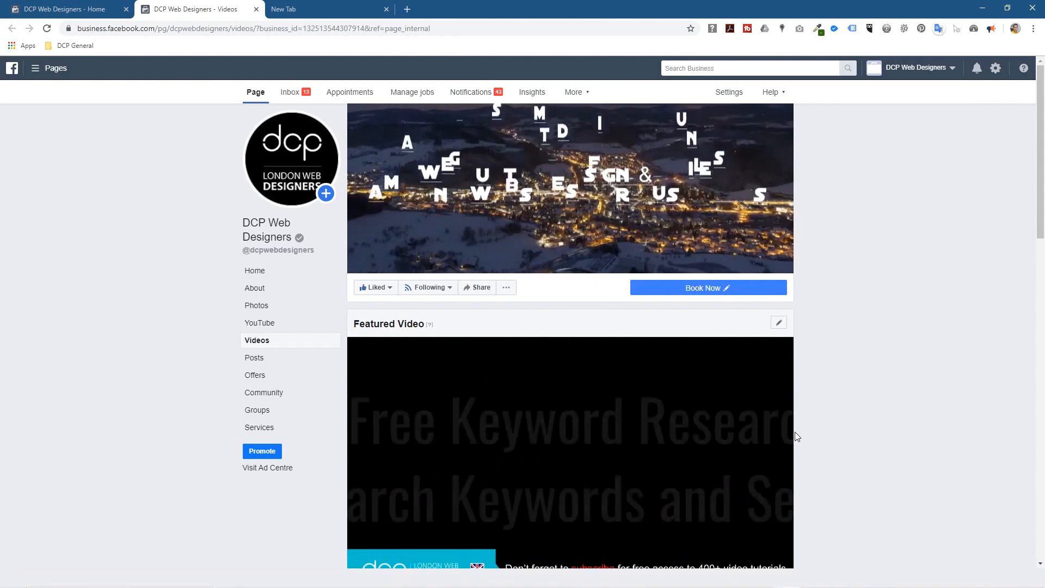
pyautogui.click(277, 345)
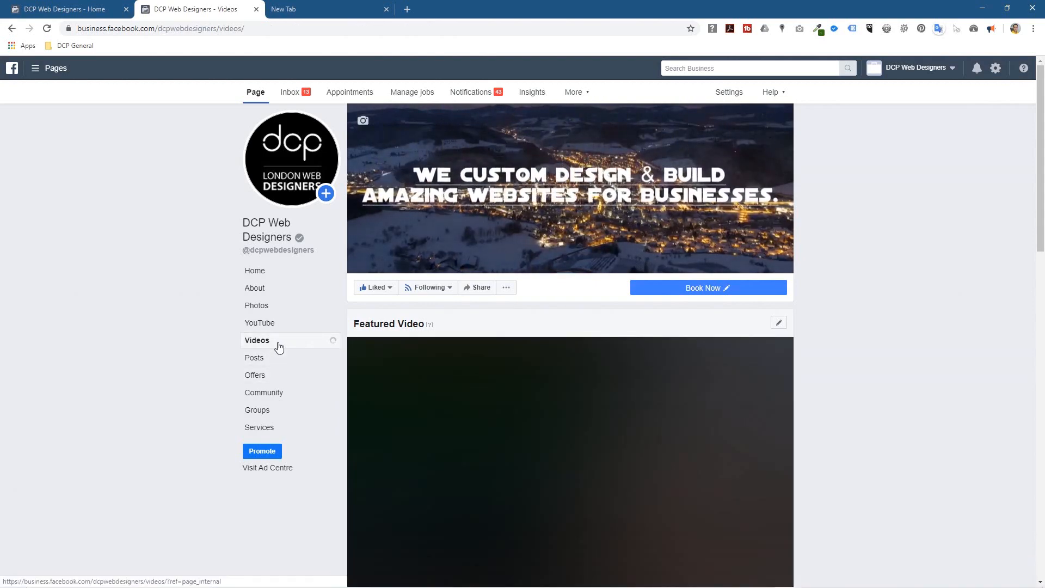
pyautogui.scroll(-7, 860, 351)
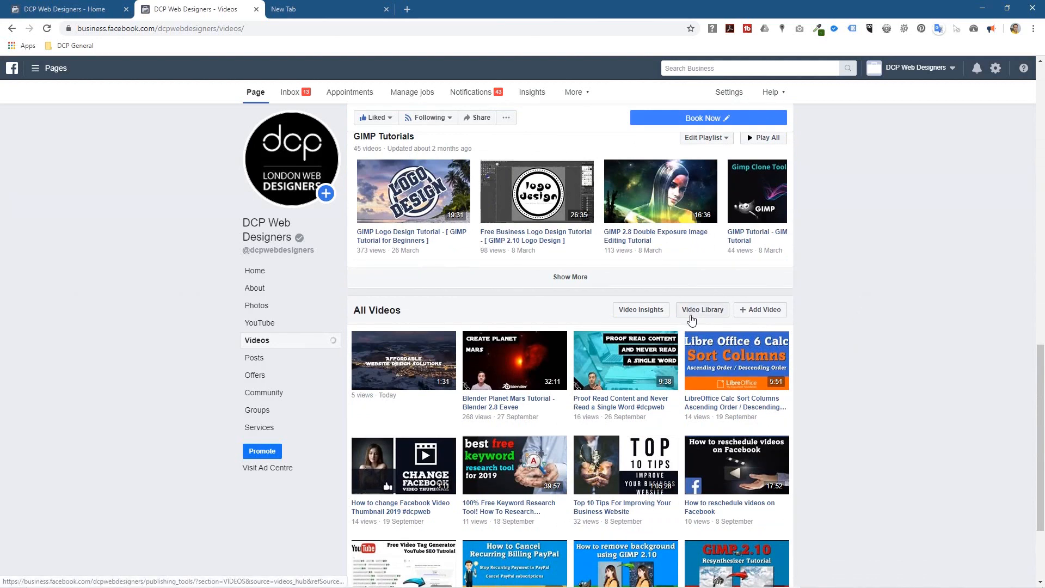
pyautogui.click(696, 316)
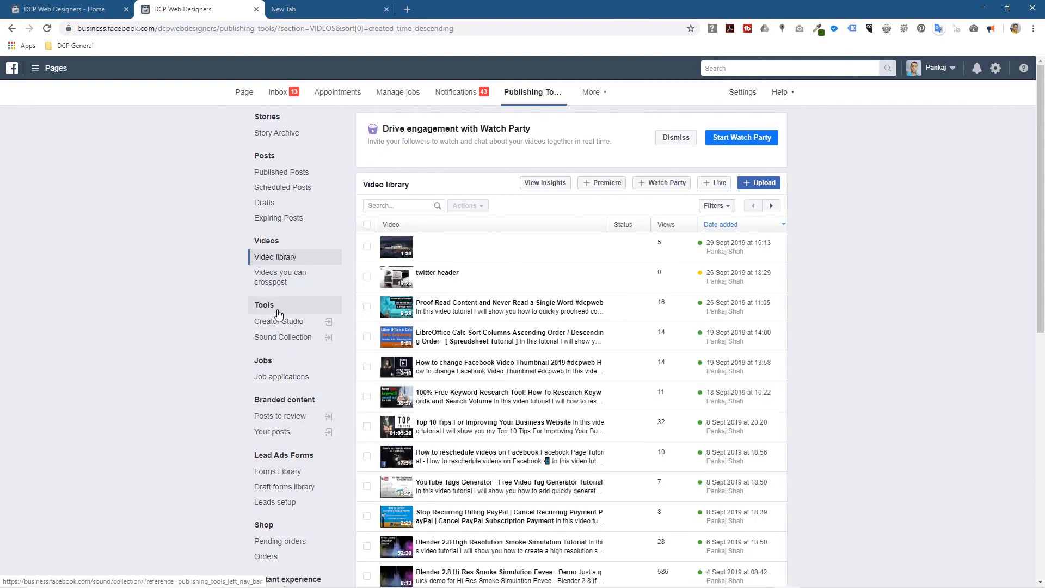
# Open Facebook's Sound Collection from the publishing tools and close the publishing tools tab
pyautogui.click(285, 337)
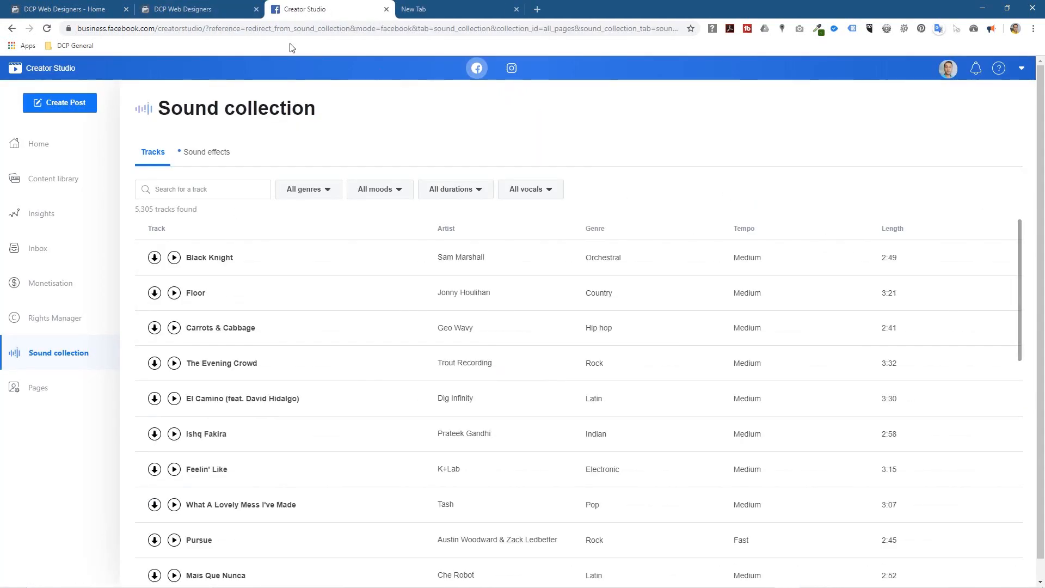
pyautogui.click(239, 9)
pyautogui.click(256, 9)
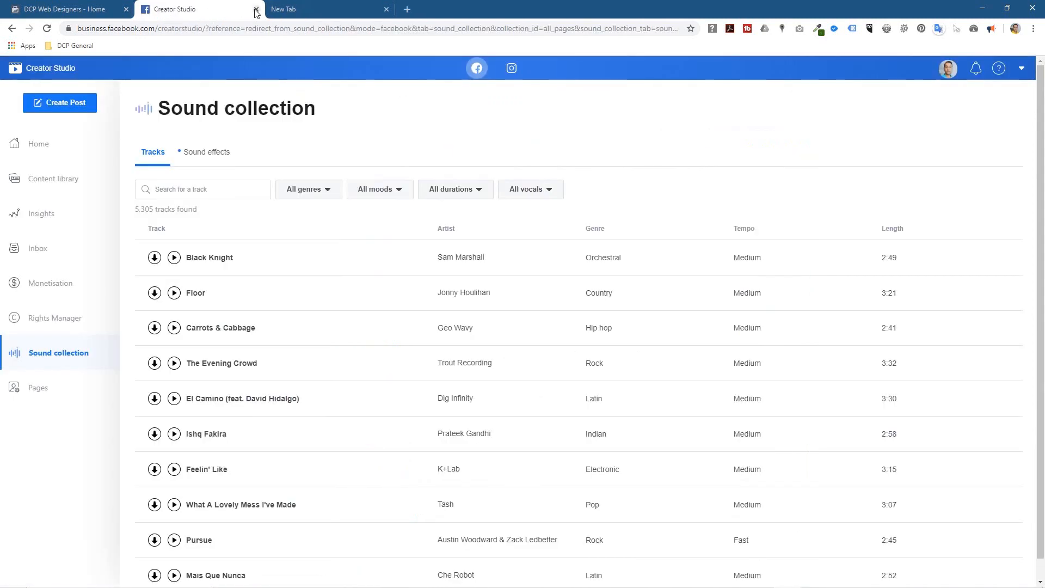
# Shrink the browser window to uncover part of the desktop, and check notes.txt in the tutorial project folder
pyautogui.moveTo(890, 4); pyautogui.dragTo(488, 5)
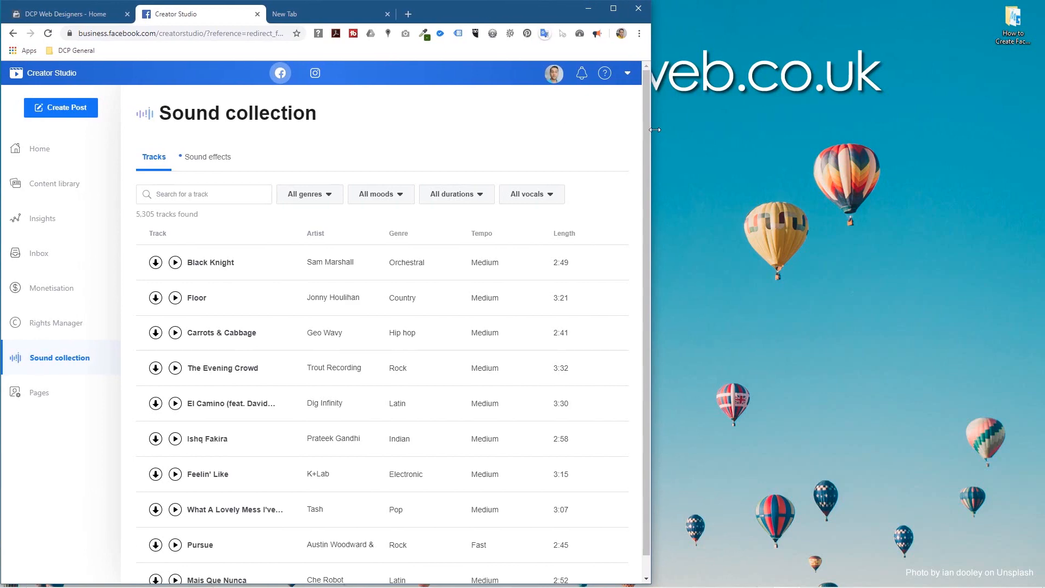
pyautogui.moveTo(654, 128); pyautogui.dragTo(701, 128)
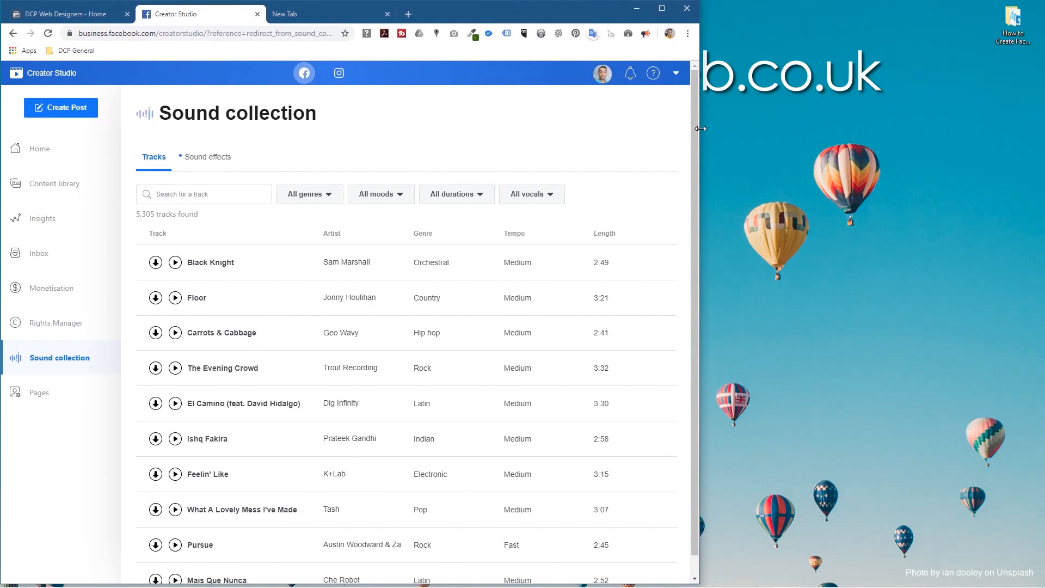
pyautogui.click(1007, 41)
pyautogui.doubleClick(1007, 41)
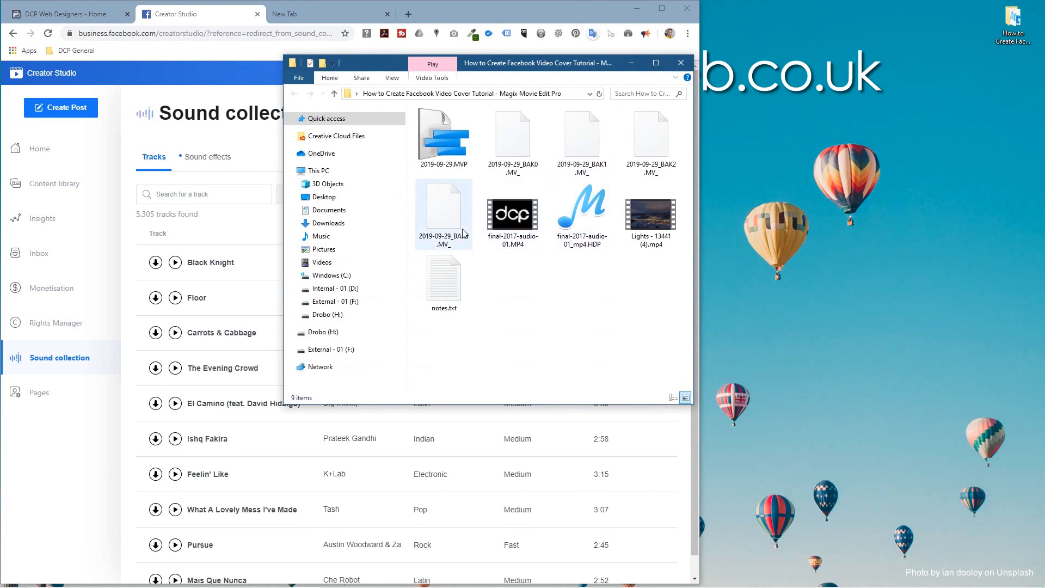
pyautogui.click(448, 280)
pyautogui.click(681, 65)
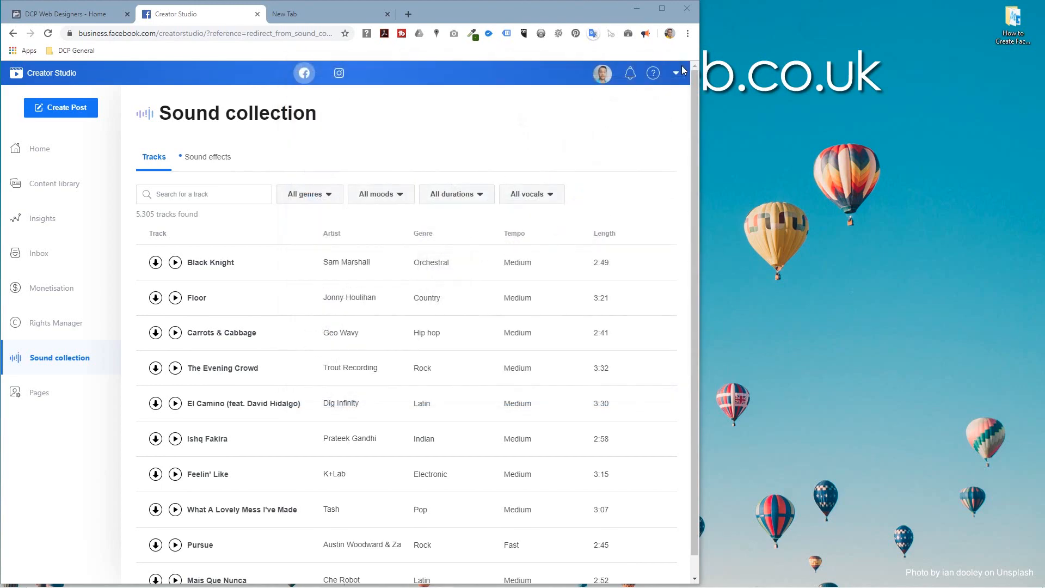
pyautogui.moveTo(698, 66); pyautogui.dragTo(809, 69)
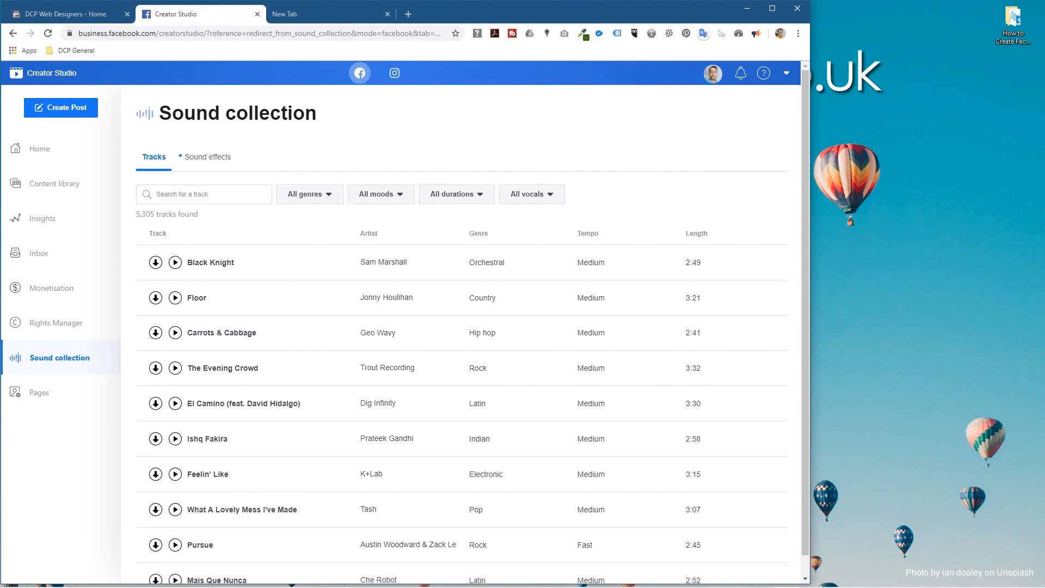
# Search the Sound Collection tracks for "Bright" and look through the list
pyautogui.click(179, 198)
pyautogui.write('Bright')
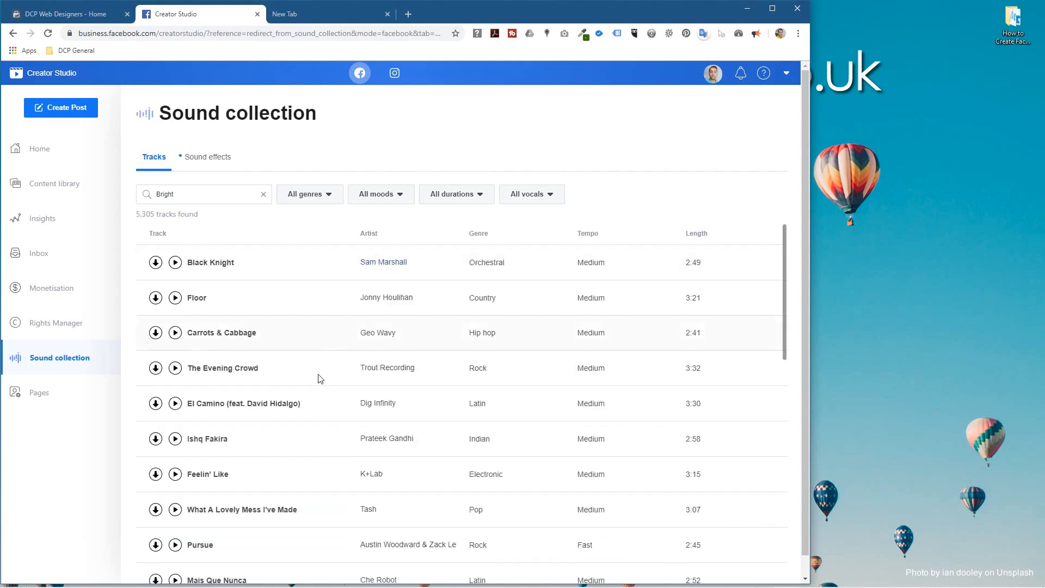
pyautogui.scroll(-5, 301, 398)
pyautogui.scroll(-8, 300, 397)
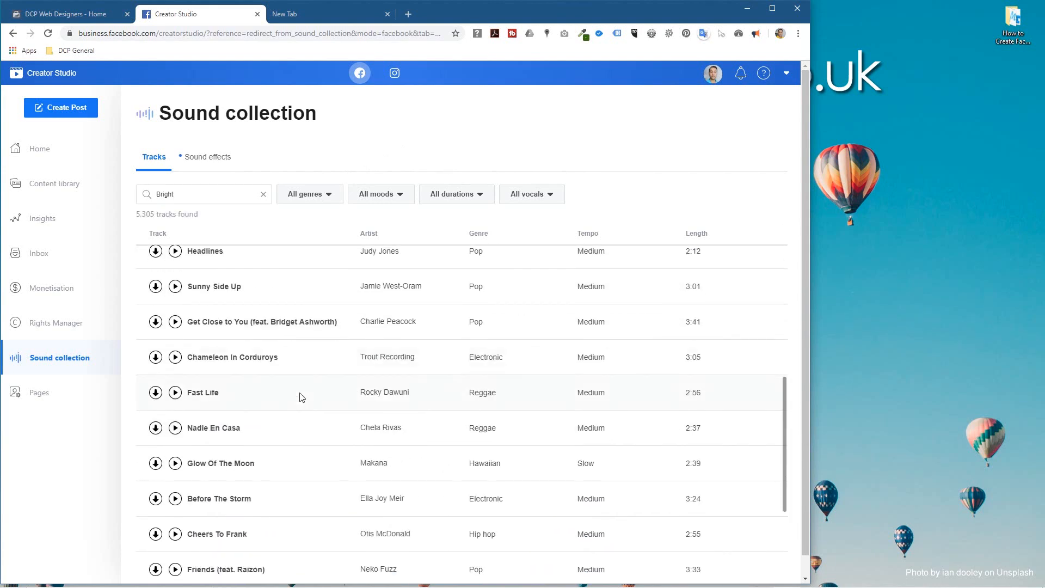
pyautogui.scroll(12, 297, 370)
pyautogui.scroll(1, 292, 335)
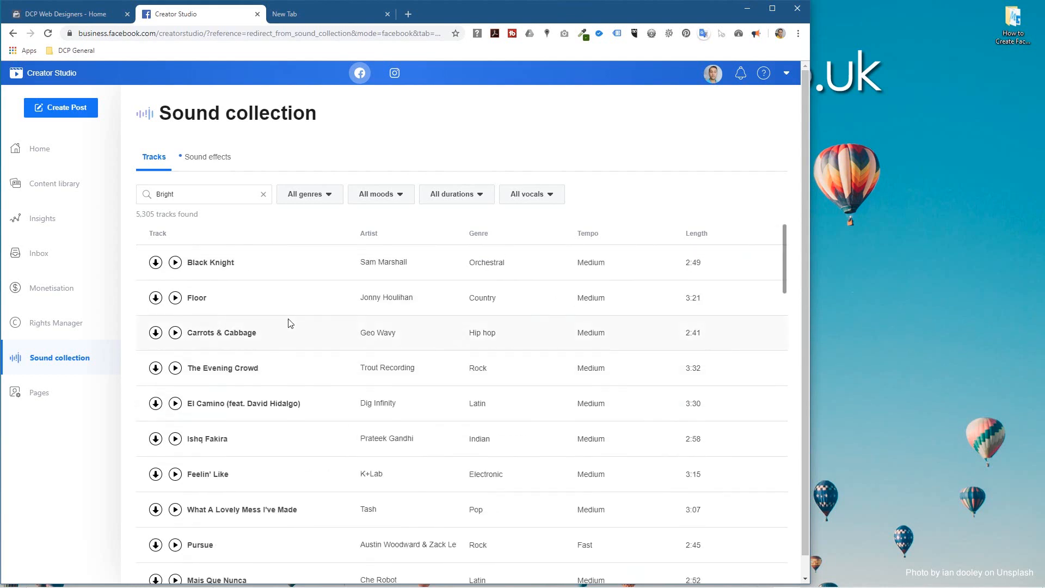
# Replace the track search with "day" and look through the results
pyautogui.moveTo(209, 201); pyautogui.dragTo(131, 196)
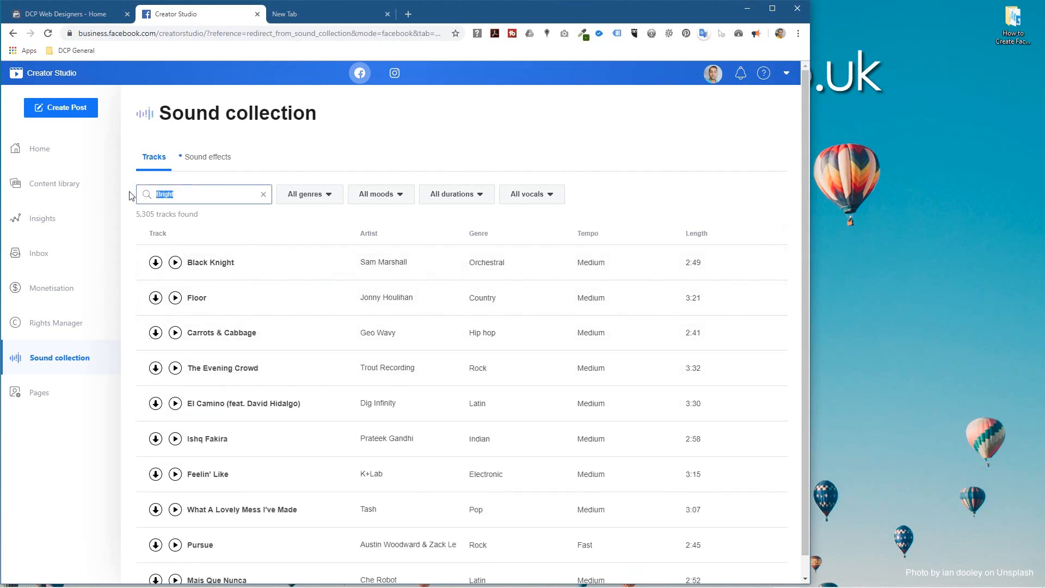
pyautogui.write('day')
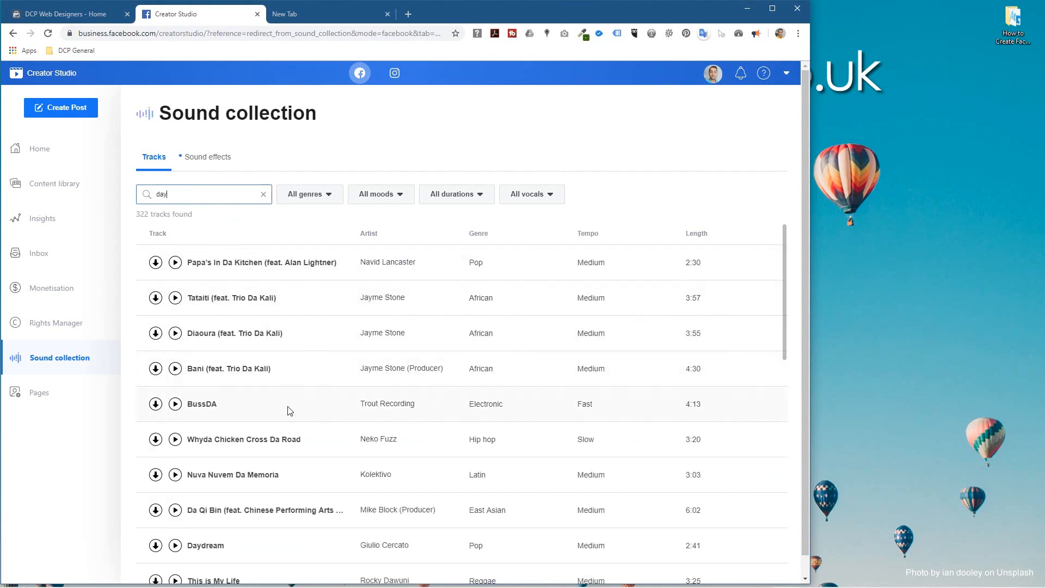
pyautogui.scroll(-7, 289, 411)
pyautogui.scroll(7, 291, 403)
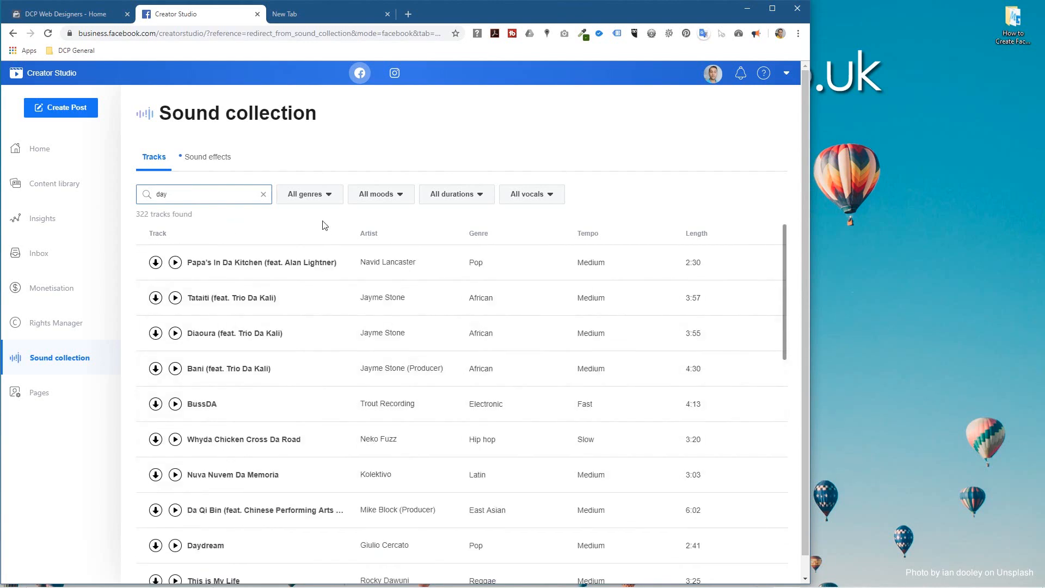
# Clear the track search, look through the available genres, and filter the tracks by the Ambient genre
pyautogui.click(321, 198)
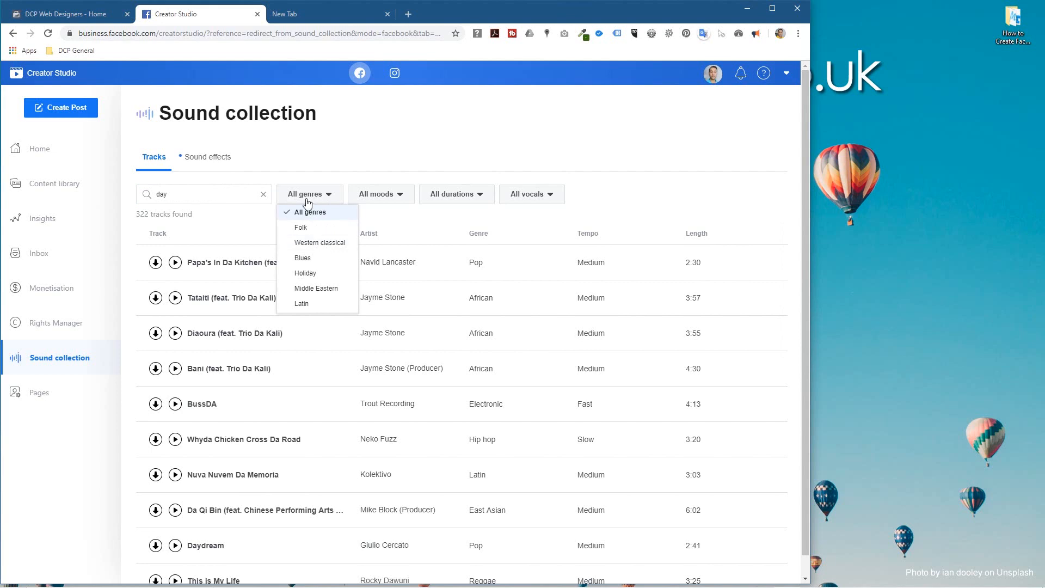
pyautogui.click(264, 194)
pyautogui.click(309, 194)
pyautogui.scroll(-2, 324, 249)
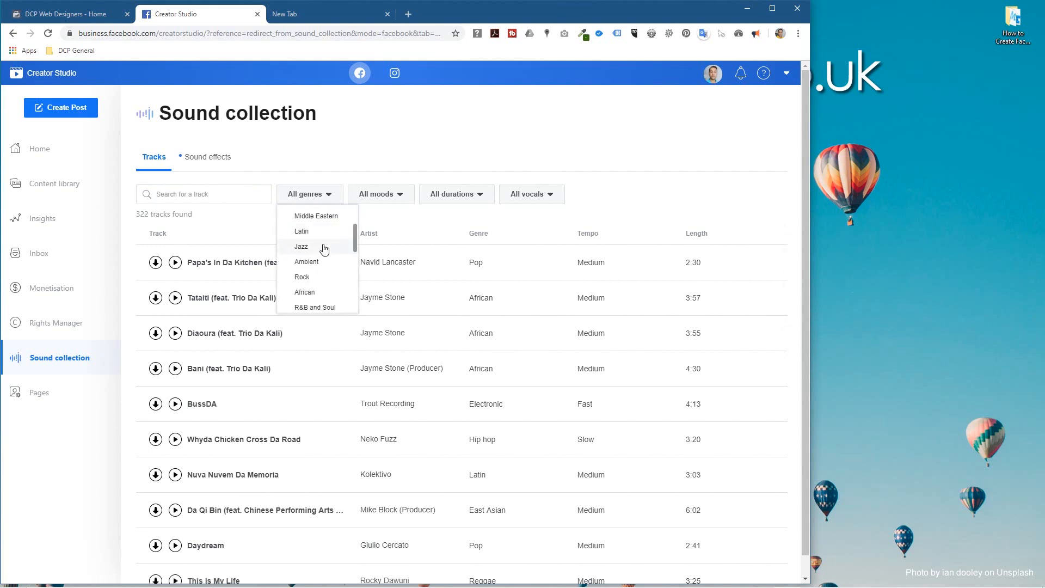
pyautogui.scroll(-2, 324, 248)
pyautogui.scroll(-2, 325, 249)
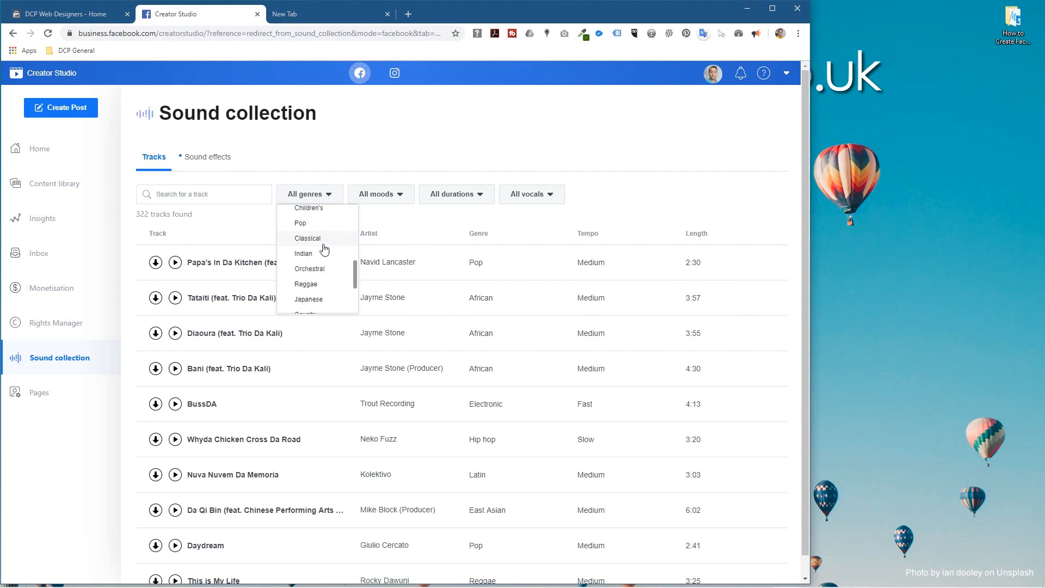
pyautogui.scroll(-2, 324, 249)
pyautogui.scroll(8, 324, 246)
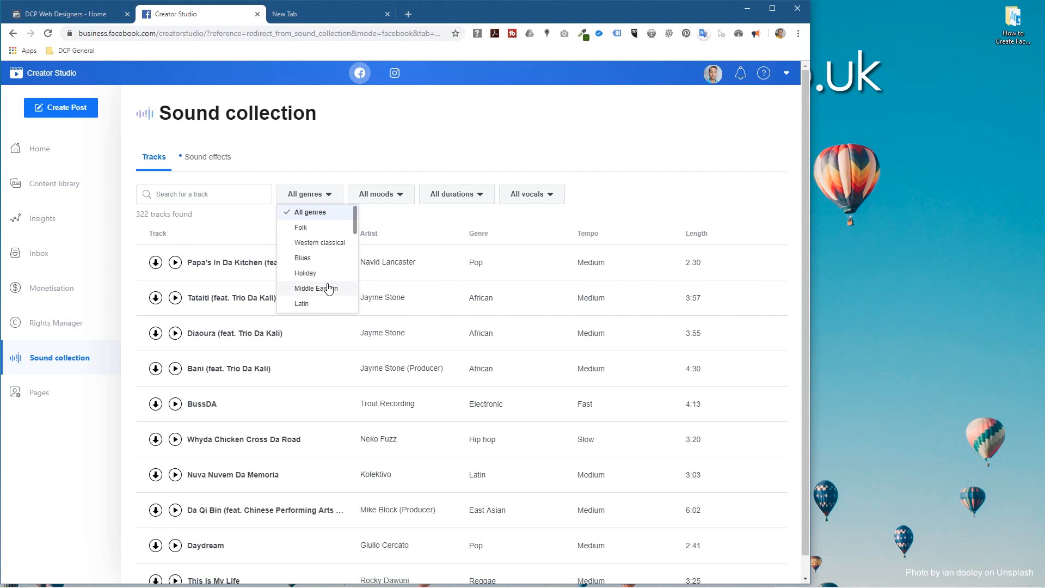
pyautogui.scroll(-2, 317, 267)
pyautogui.scroll(-5, 316, 275)
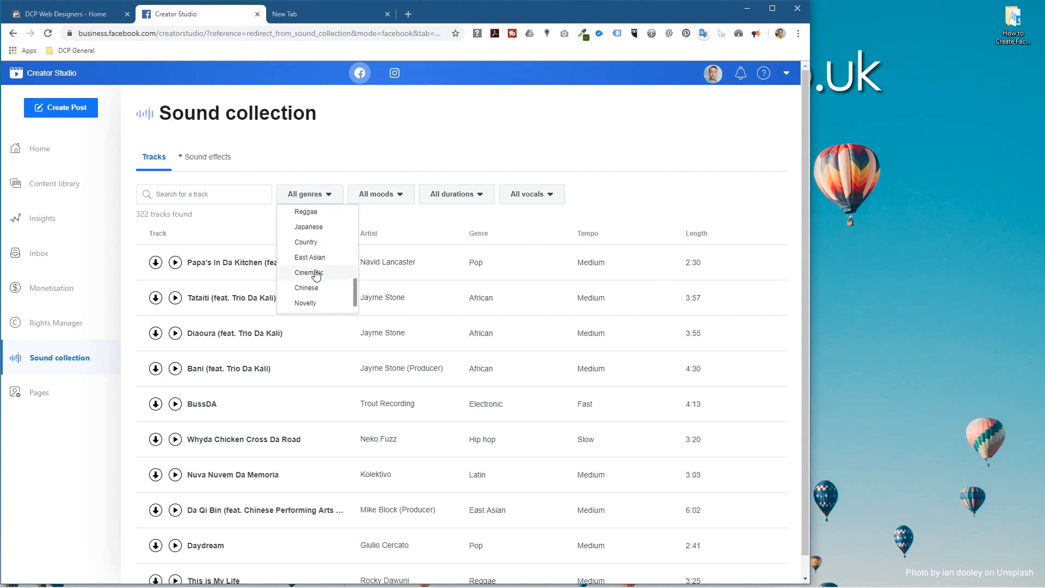
pyautogui.scroll(-1, 320, 286)
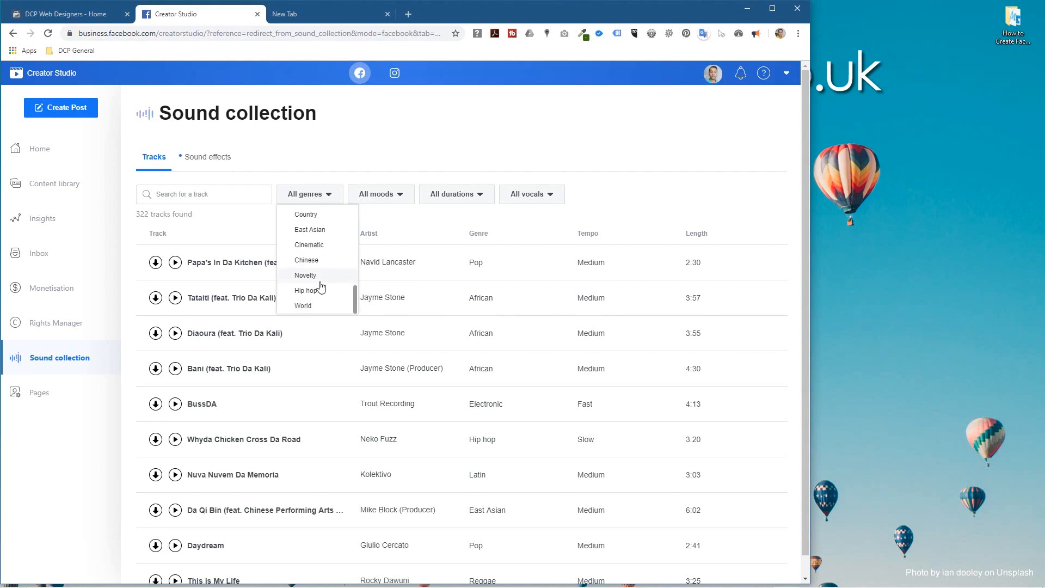
pyautogui.scroll(1, 321, 287)
pyautogui.scroll(1, 320, 286)
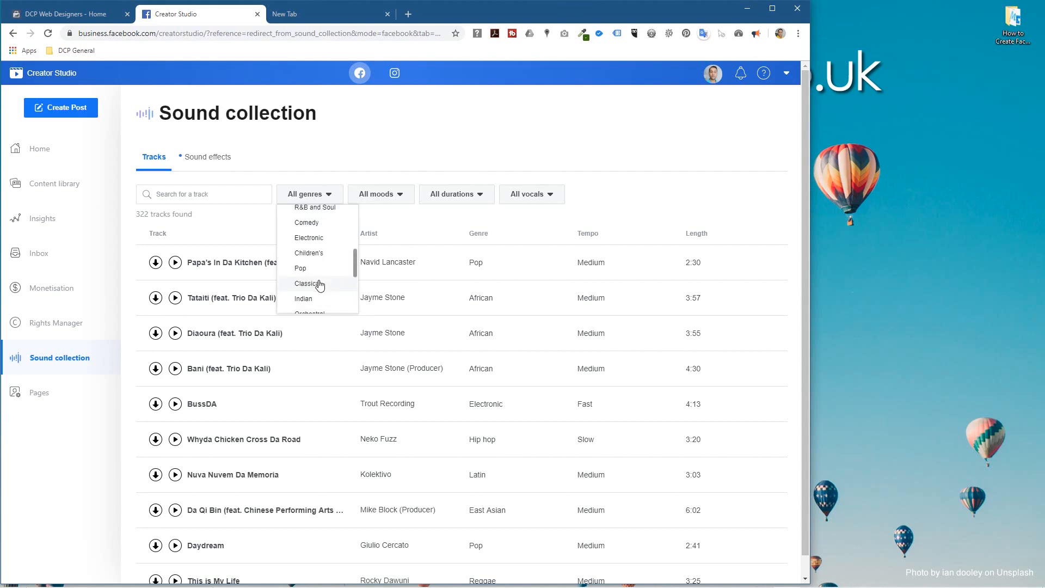
pyautogui.scroll(3, 320, 284)
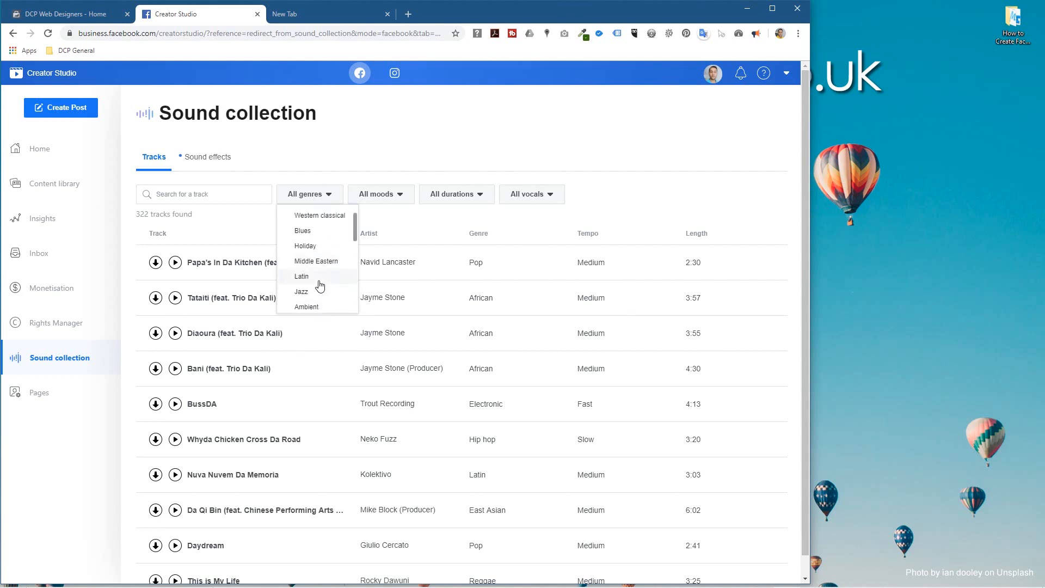
pyautogui.click(317, 308)
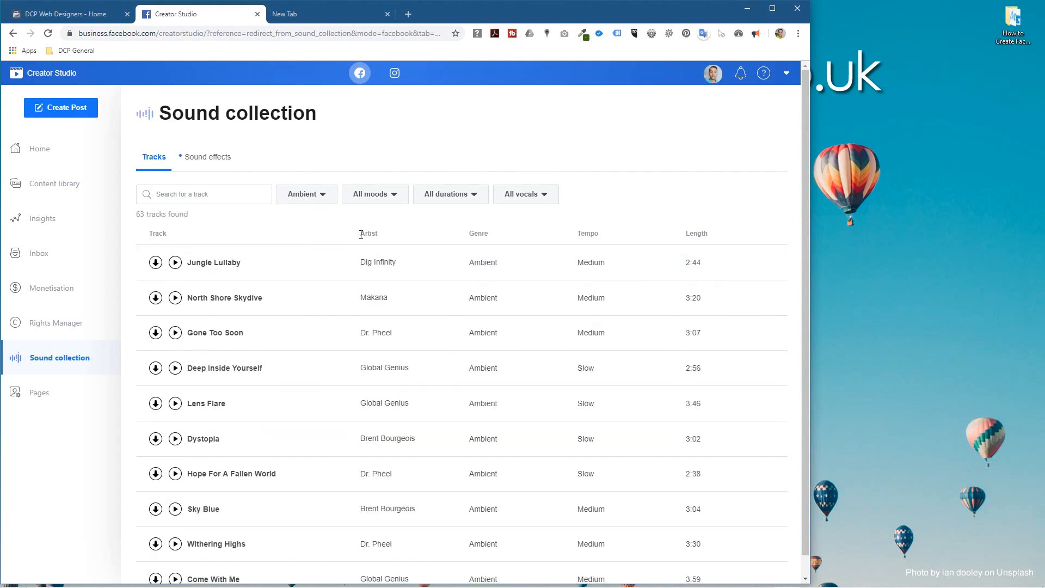
# Browse the Ambient tracks and narrow them to the Bright mood
pyautogui.scroll(-6, 310, 417)
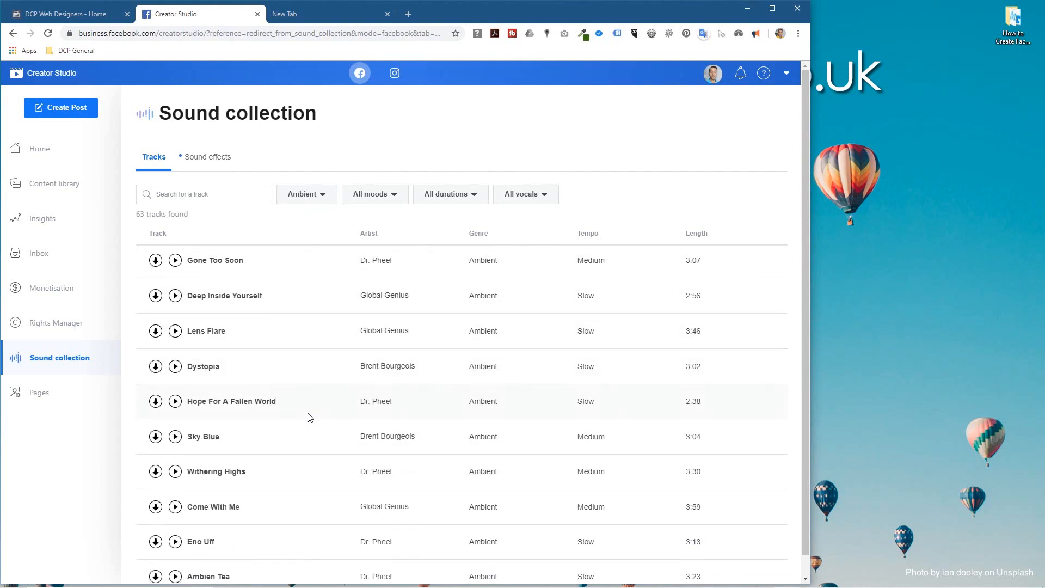
pyautogui.scroll(-3, 310, 418)
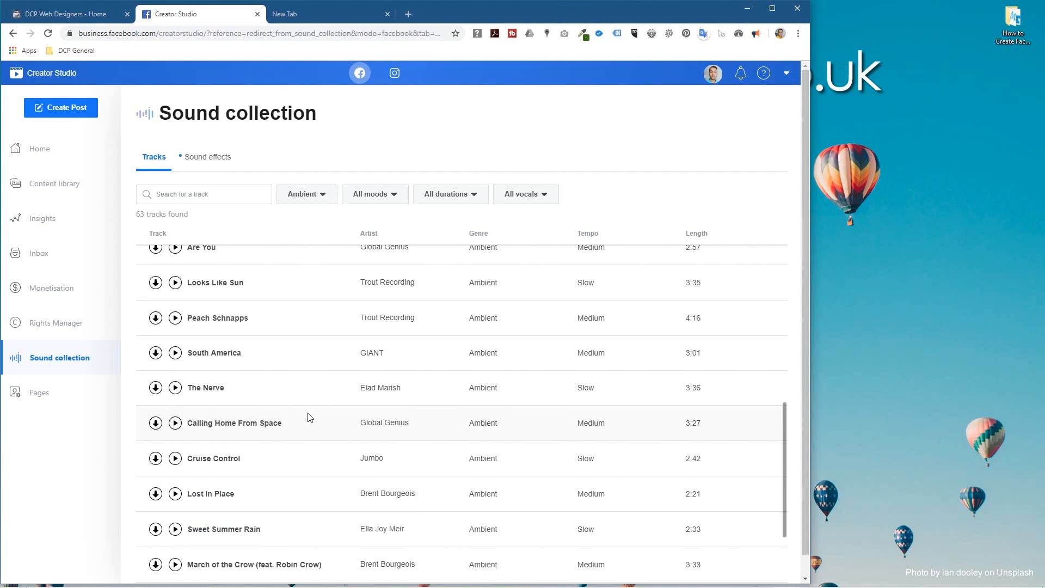
pyautogui.scroll(-4, 309, 417)
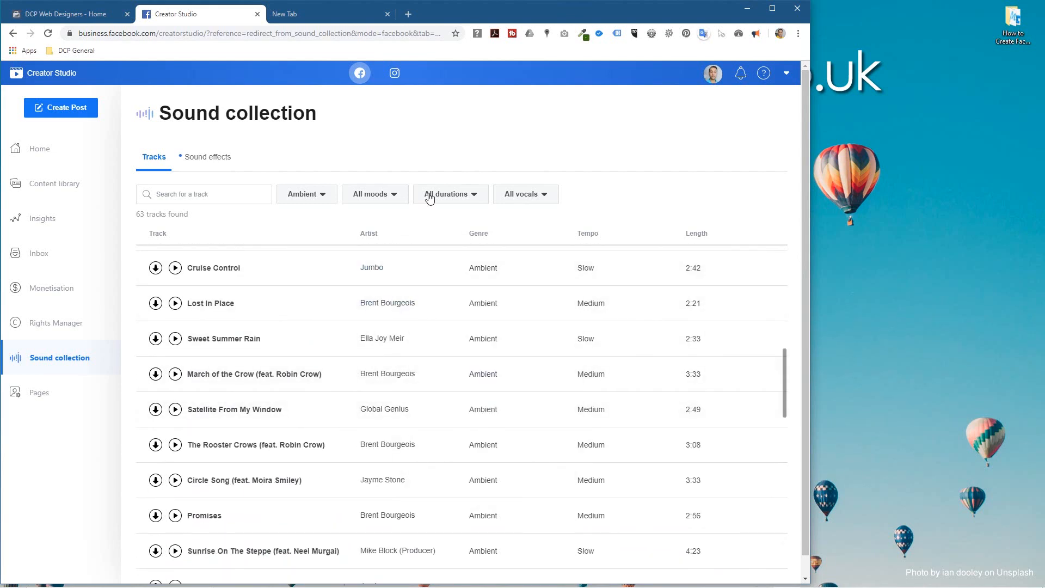
pyautogui.click(373, 194)
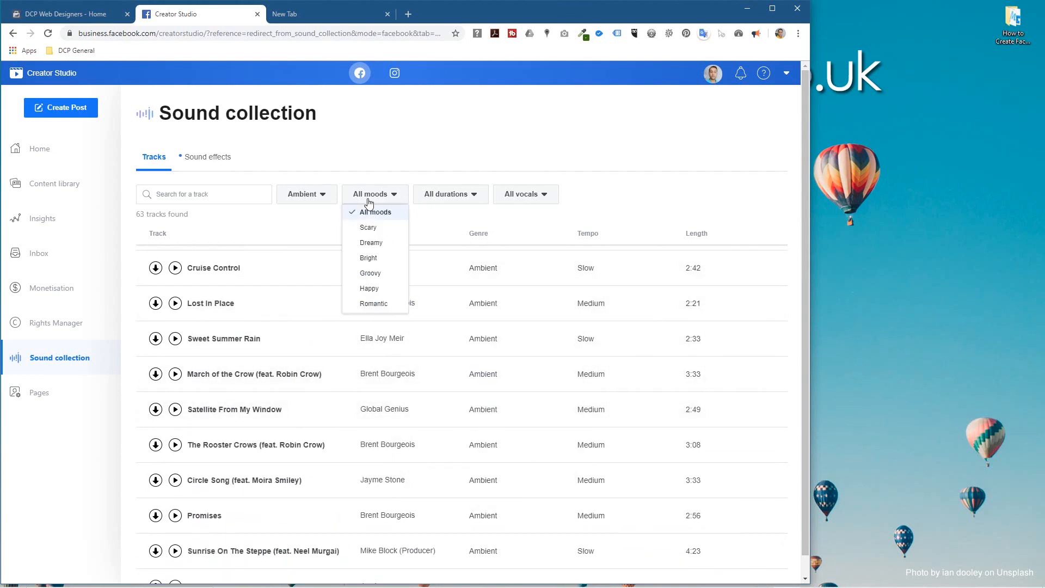
pyautogui.click(375, 259)
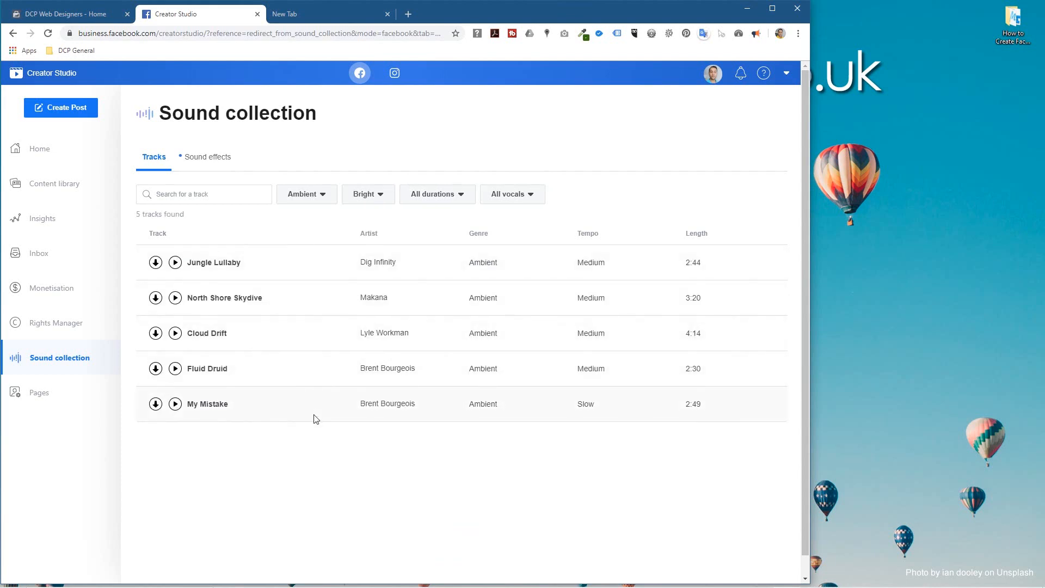
# Preview the tracks Cloud Drift, Fluid Druid and My Mistake, sampling several points of My Mistake before pausing it
pyautogui.click(180, 338)
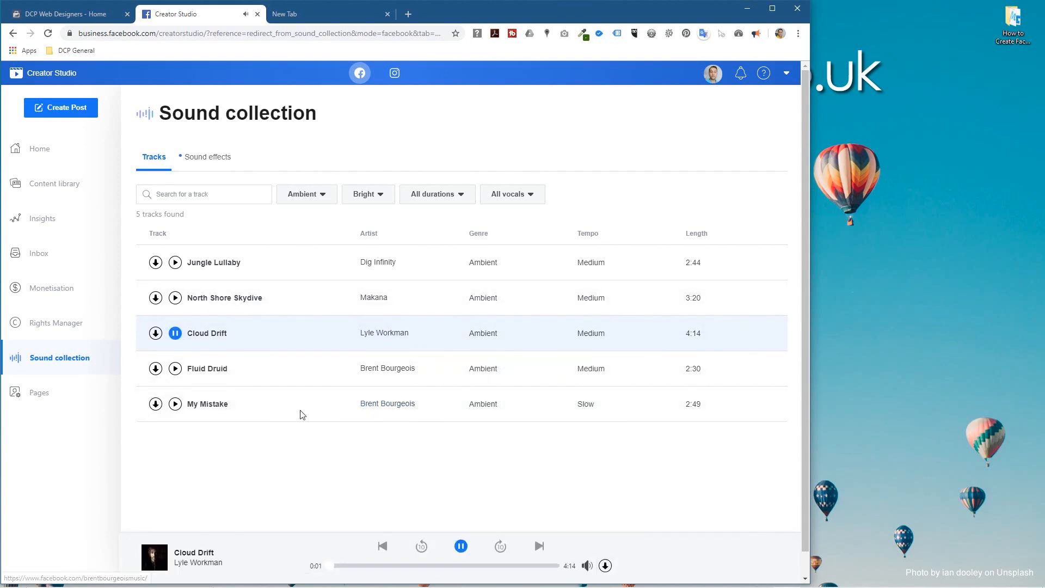
pyautogui.click(175, 368)
pyautogui.click(175, 405)
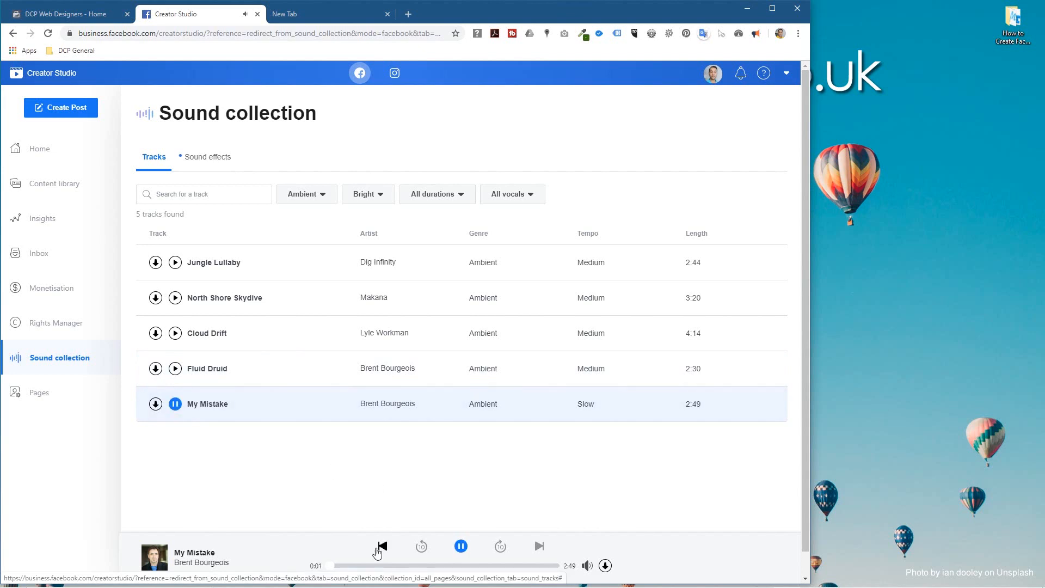
pyautogui.click(352, 565)
pyautogui.click(404, 566)
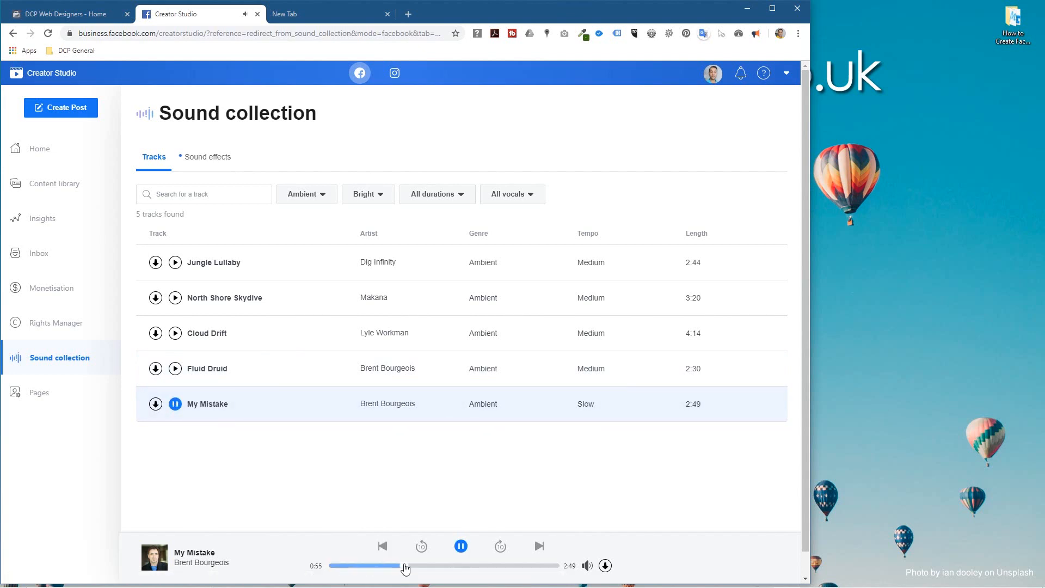
pyautogui.click(438, 566)
pyautogui.click(175, 409)
# Check the tutorial project folder again, reset the Sound Collection filters, and search the tracks for "bright day"
pyautogui.doubleClick(1012, 22)
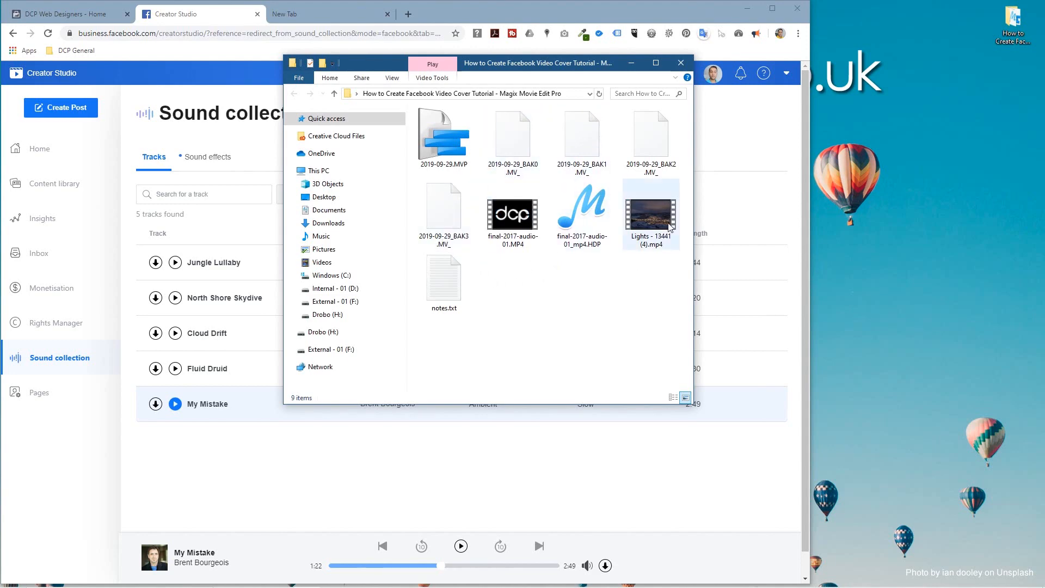
pyautogui.click(682, 63)
pyautogui.click(225, 199)
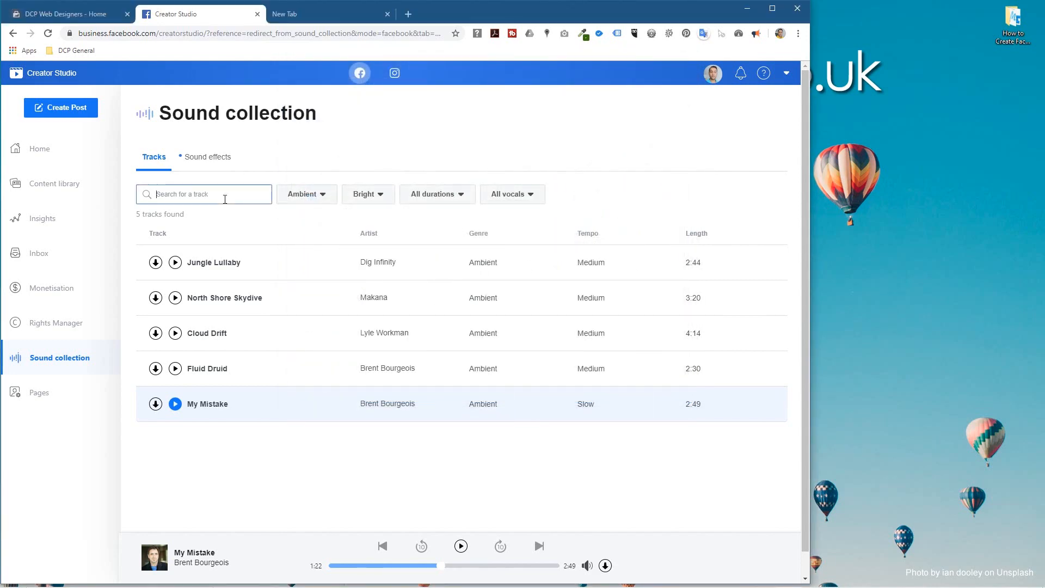
pyautogui.click(161, 161)
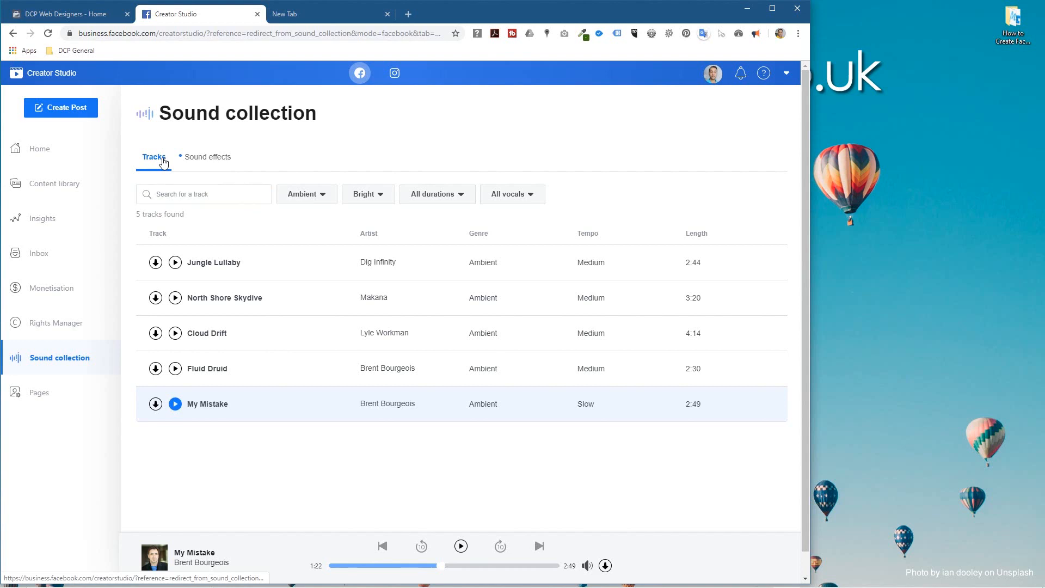
pyautogui.click(68, 359)
pyautogui.click(199, 196)
pyautogui.write('bright day')
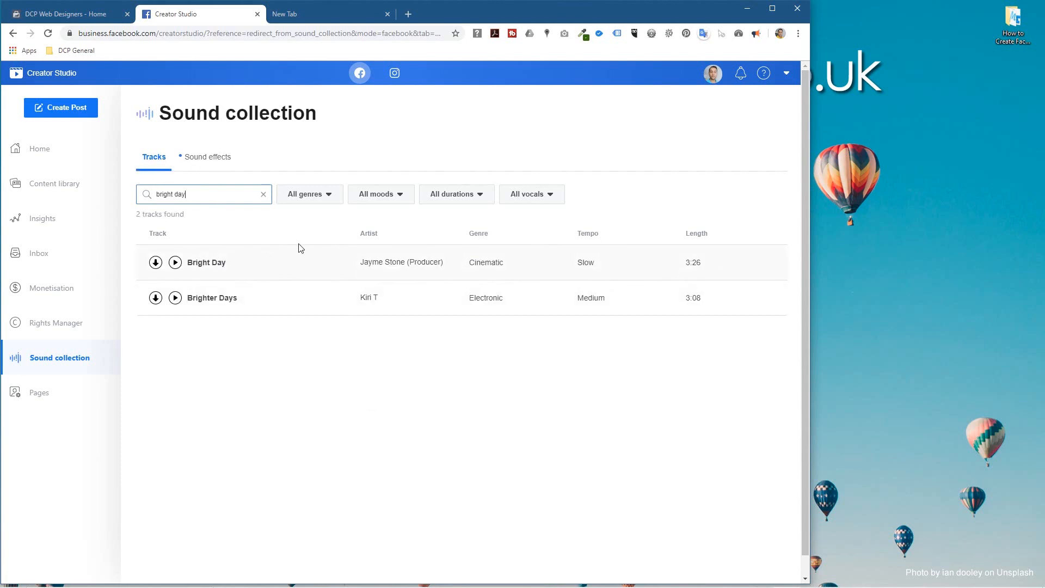
# Preview the track Bright Day briefly and download it
pyautogui.click(175, 263)
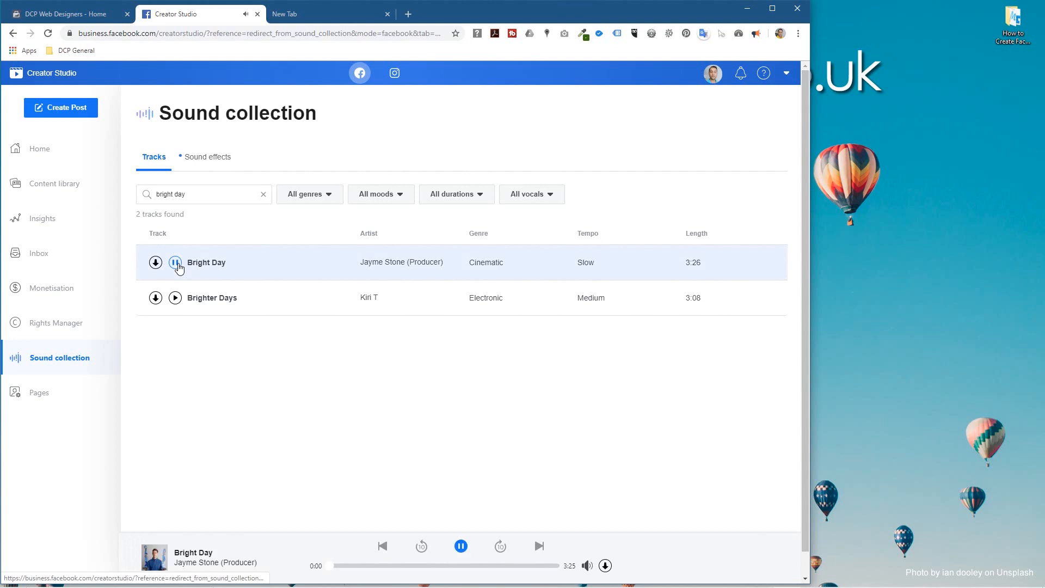
pyautogui.click(177, 263)
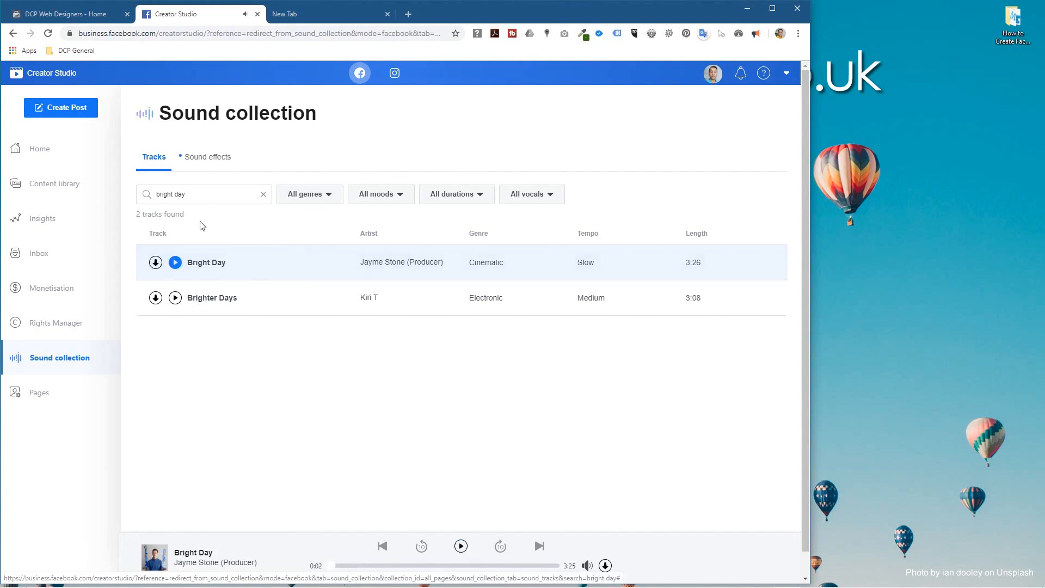
pyautogui.click(155, 264)
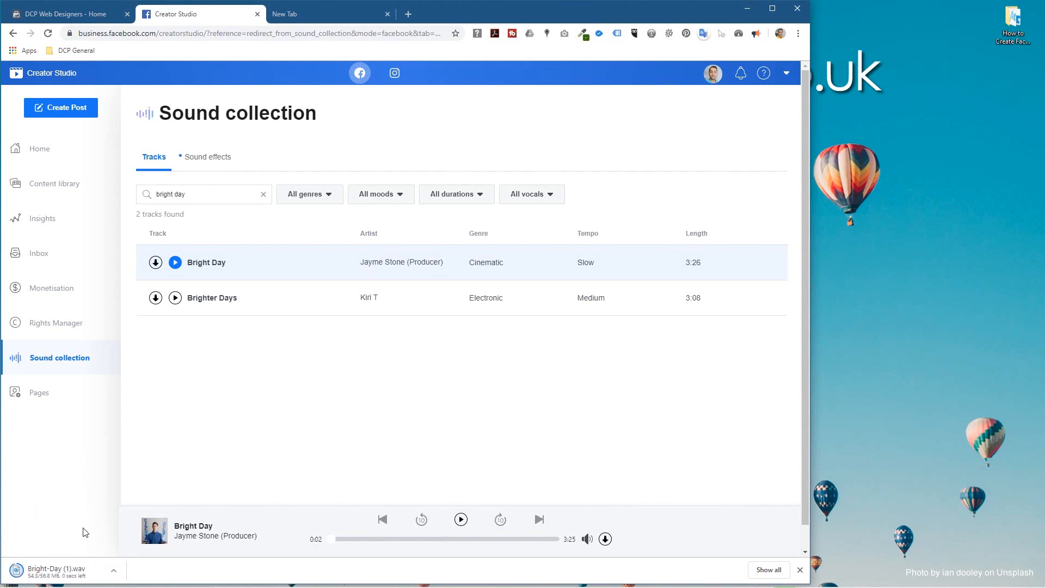
# Switch to Movie Edit Pro, then open the Facebook video cover tutorial folder over it with its files listed in detail view
pyautogui.click(1009, 36)
pyautogui.click(747, 8)
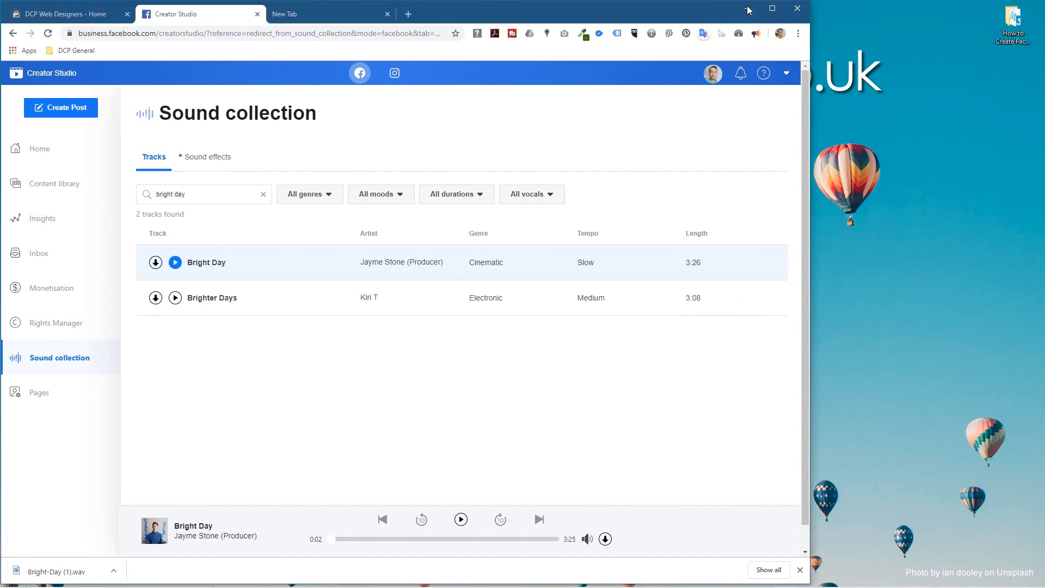
pyautogui.click(812, 578)
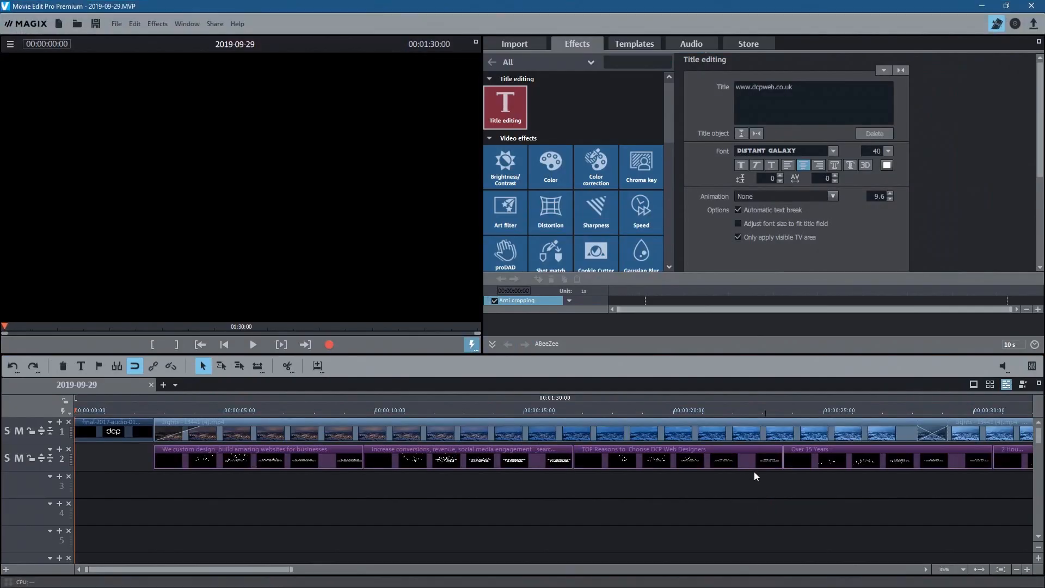
pyautogui.click(981, 6)
pyautogui.doubleClick(1014, 22)
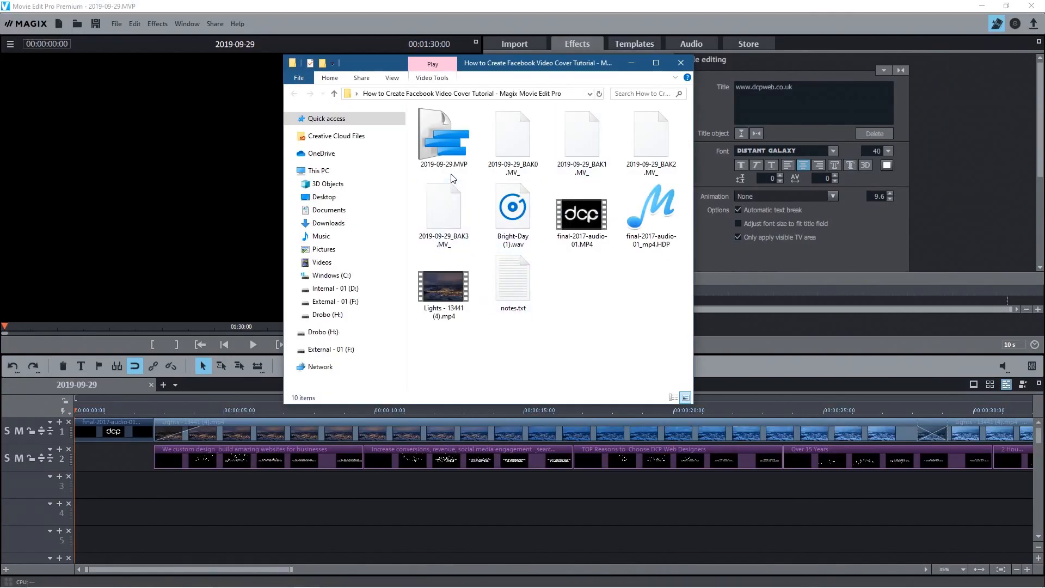
pyautogui.click(673, 397)
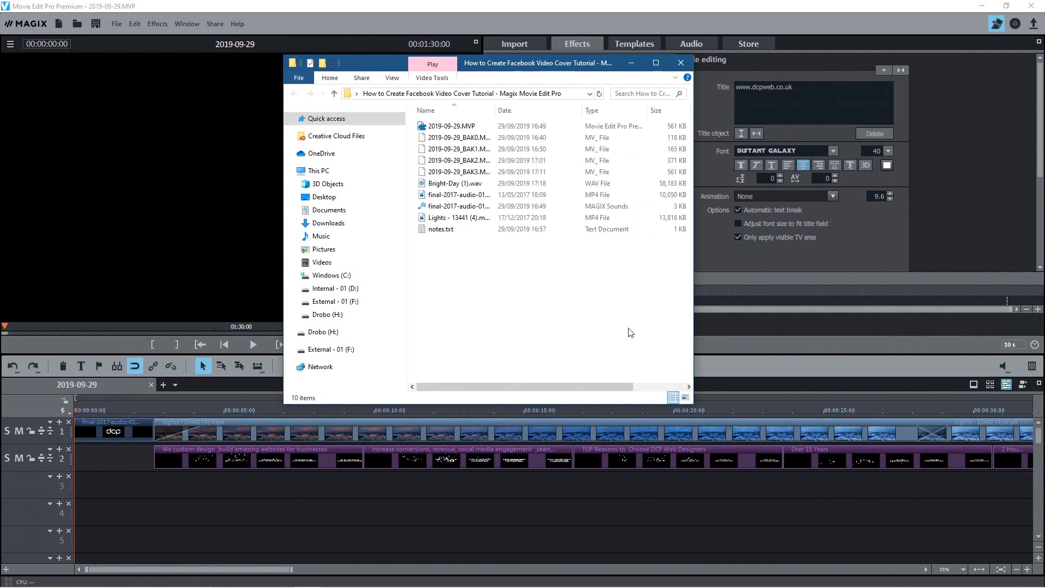
pyautogui.doubleClick(497, 107)
pyautogui.click(481, 220)
pyautogui.moveTo(697, 208); pyautogui.dragTo(828, 209)
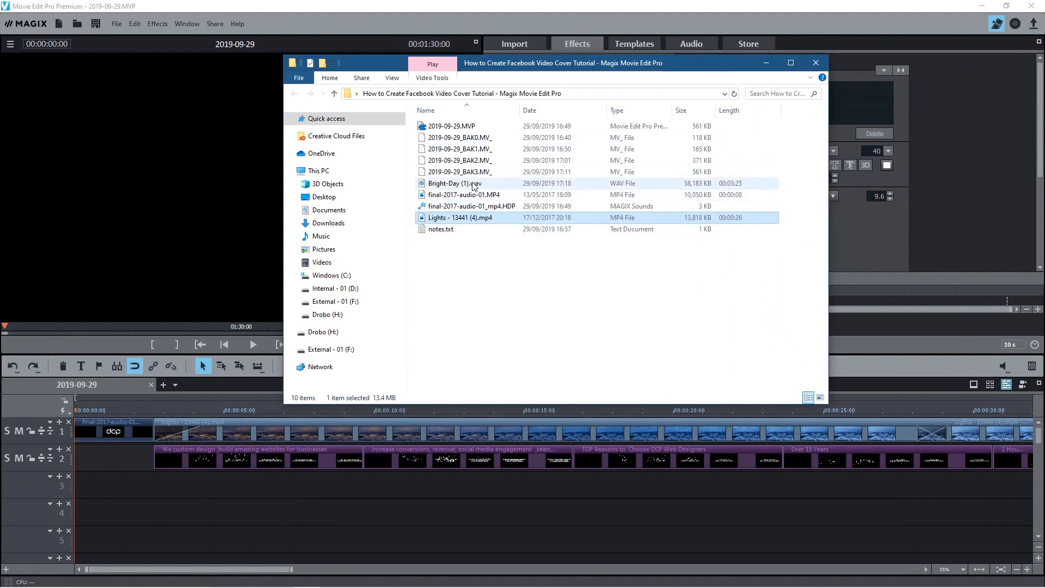
# Place Bright-Day (1).wav on track 3 at the start of the movie and preview the opening seconds
pyautogui.click(478, 184)
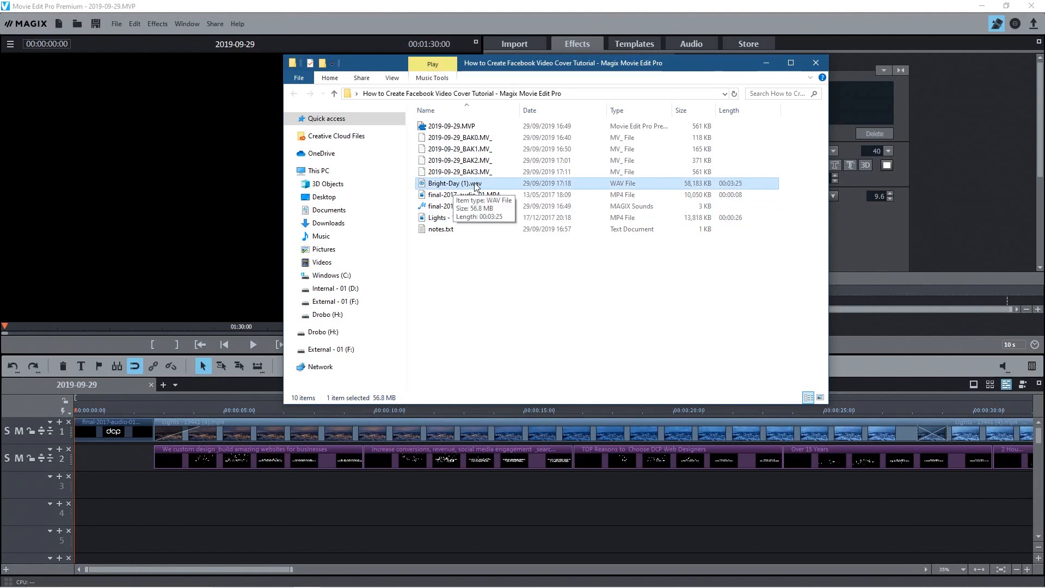
pyautogui.moveTo(467, 187); pyautogui.dragTo(113, 491)
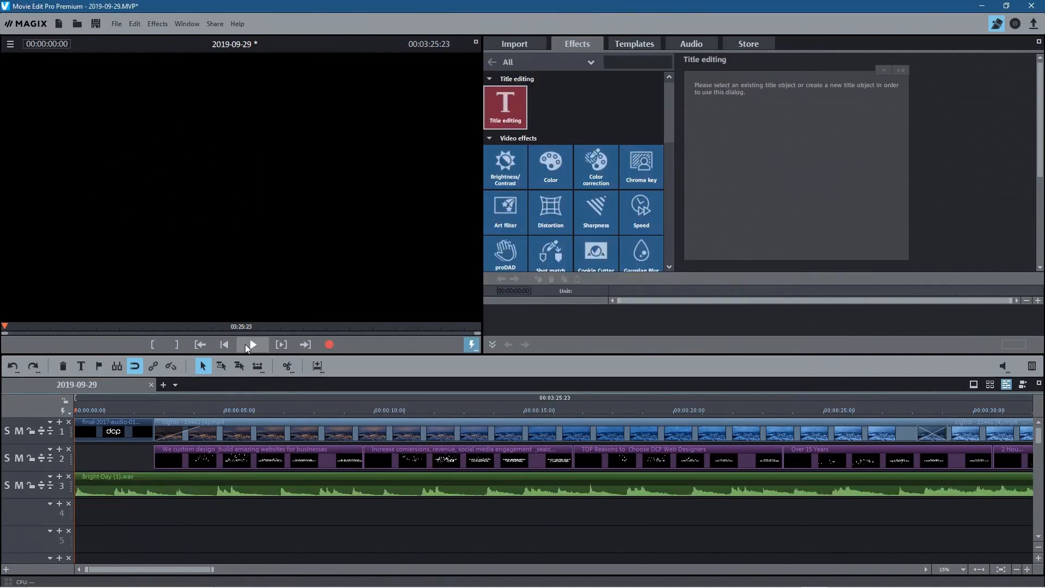
pyautogui.click(254, 345)
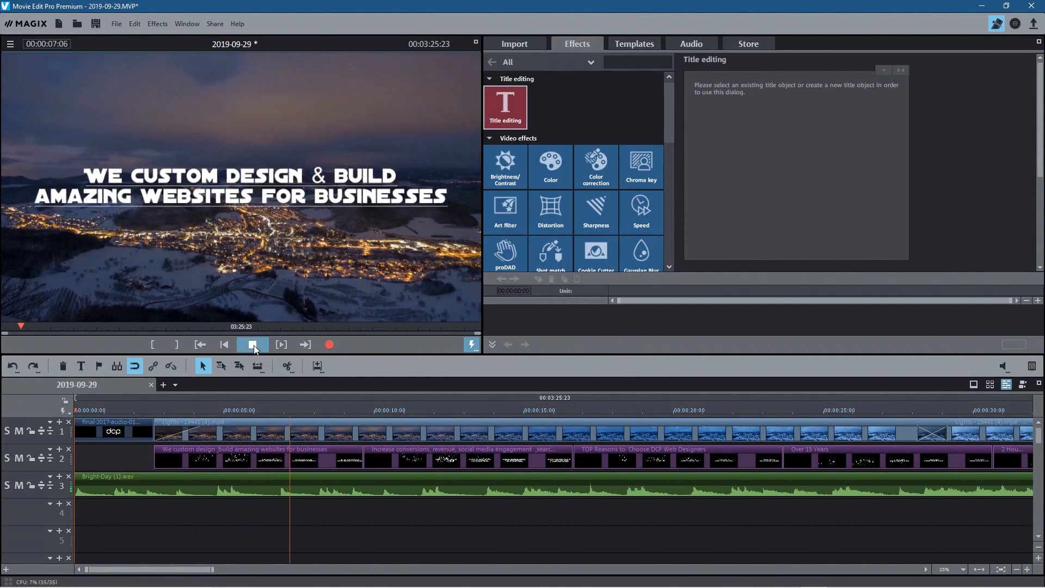
pyautogui.click(253, 344)
# Split the Bright-Day audio at 00:01:30:00, where the final title ends, and delete the part after the cut
pyautogui.scroll(-5, 613, 530)
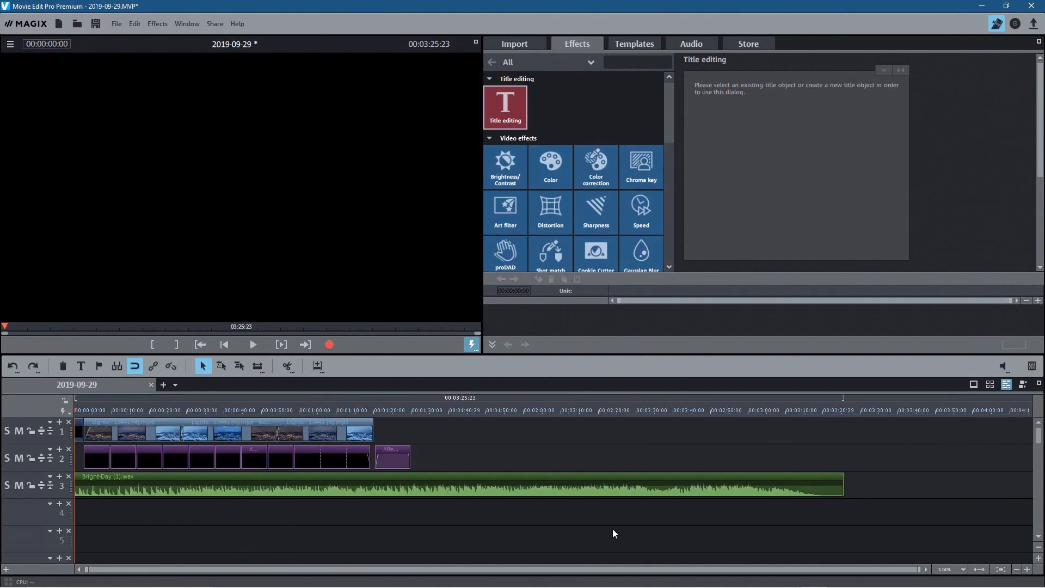
pyautogui.click(412, 410)
pyautogui.click(490, 484)
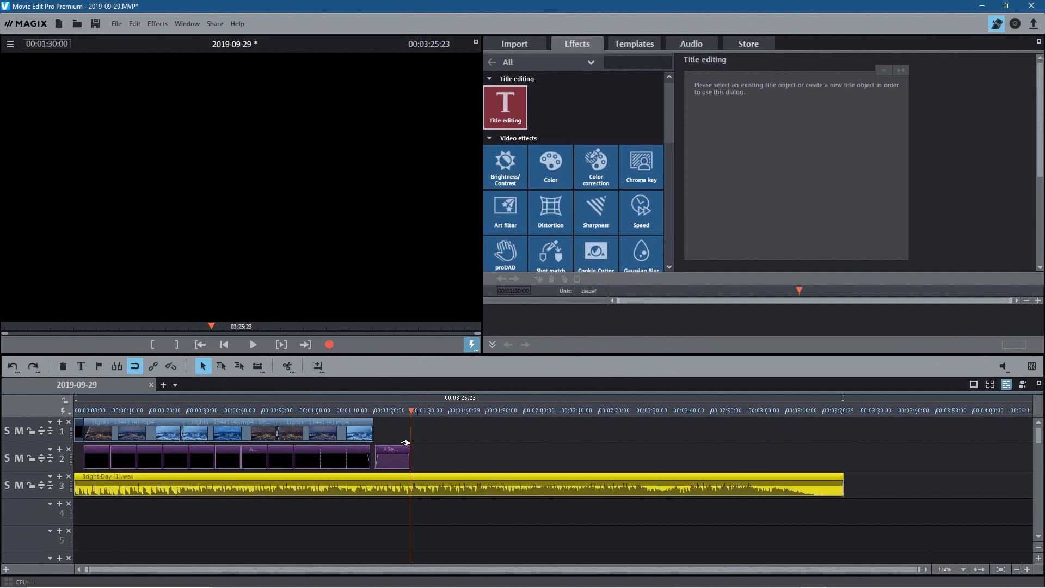
pyautogui.click(287, 366)
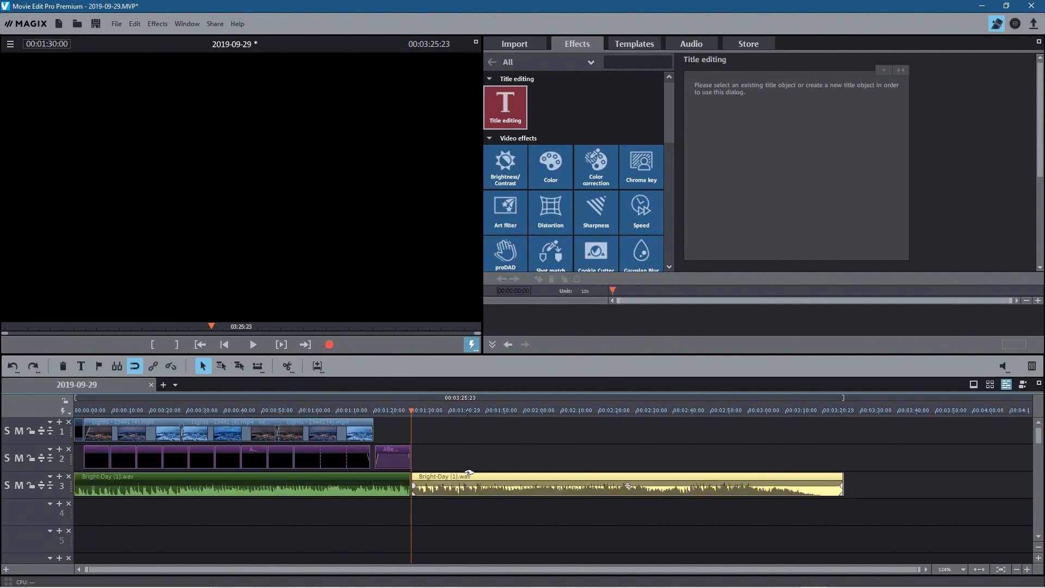
pyautogui.press('Delete')
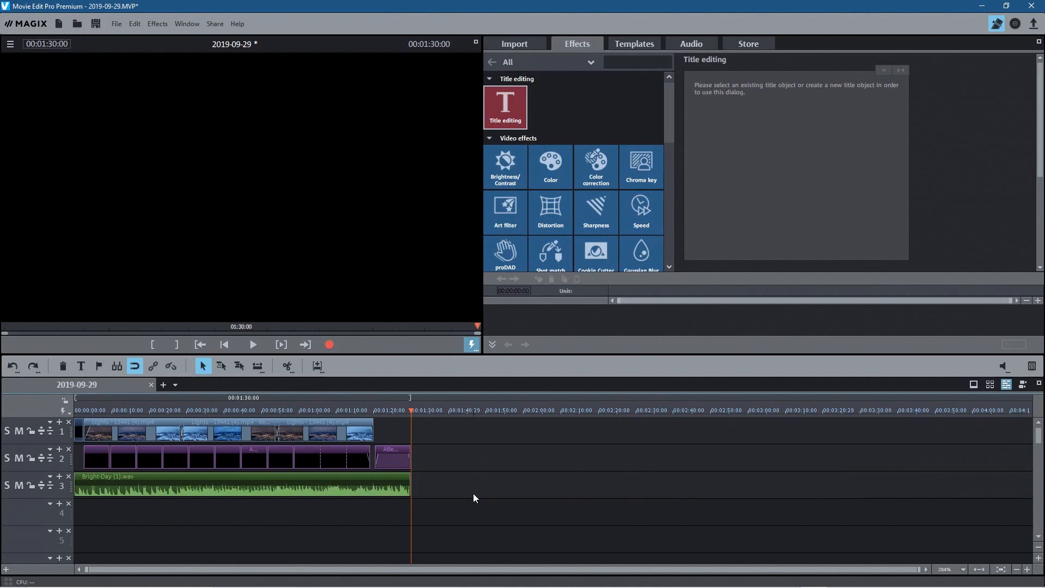
# Fade out the Bright-Day audio over about its last 7 seconds and preview the ending
pyautogui.scroll(10, 480, 489)
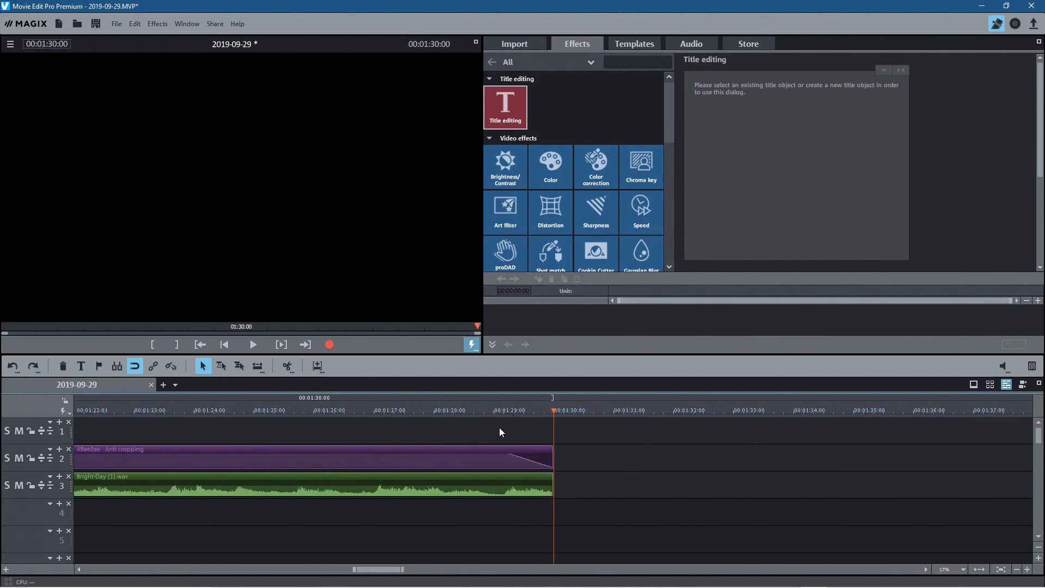
pyautogui.scroll(-3, 521, 494)
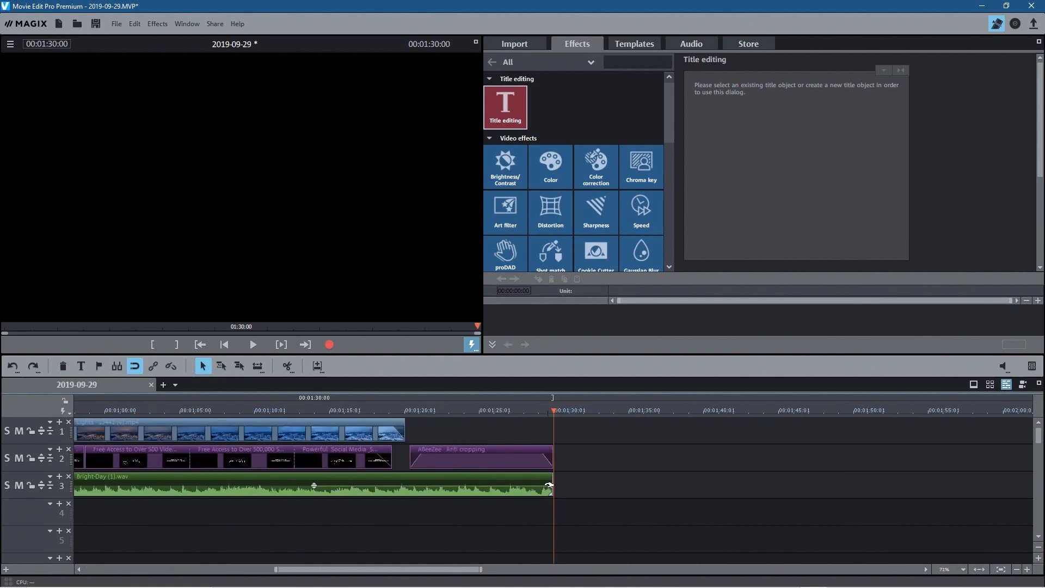
pyautogui.moveTo(549, 486); pyautogui.dragTo(463, 485)
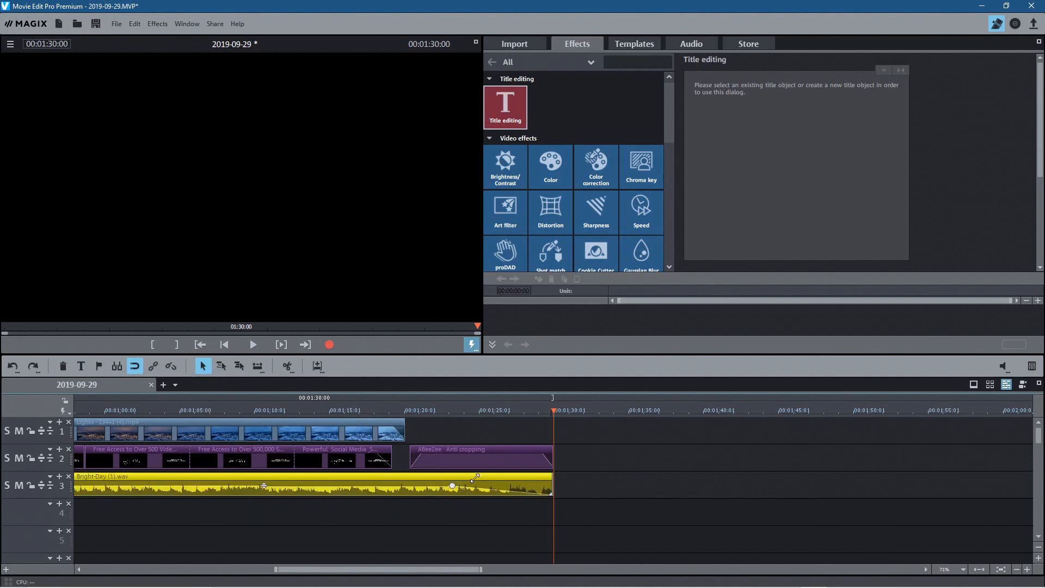
pyautogui.click(423, 411)
pyautogui.click(252, 346)
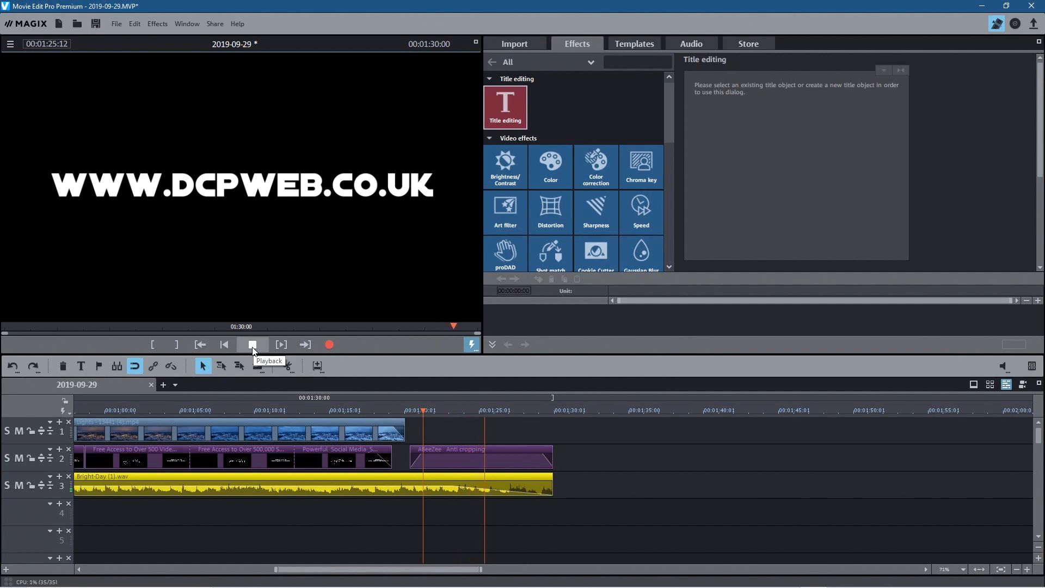
pyautogui.click(253, 346)
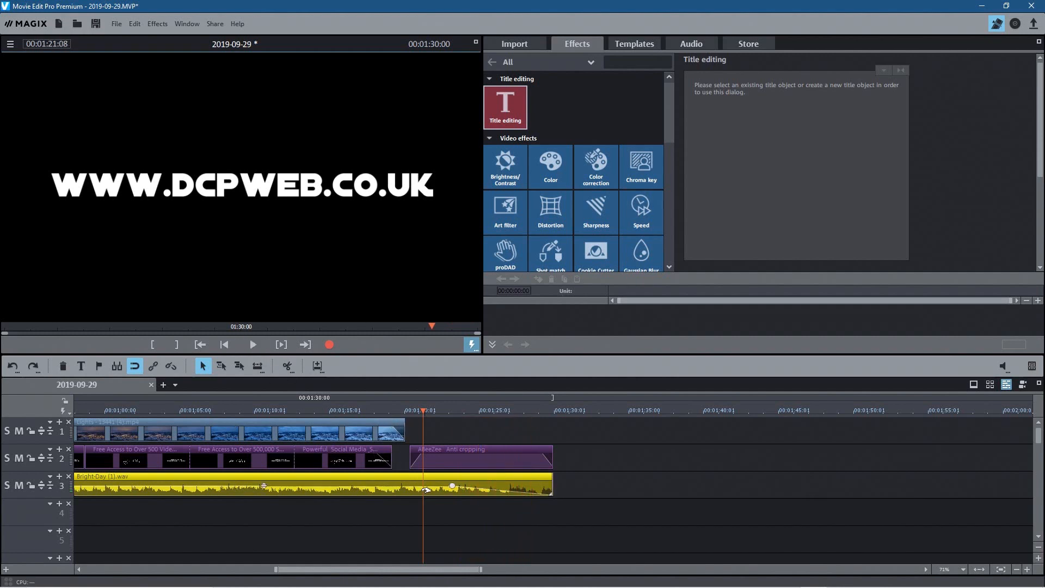
# Lengthen the Bright-Day audio's fade-out to begin at about 1:02, preview it, and save the project
pyautogui.moveTo(450, 487); pyautogui.dragTo(140, 486)
pyautogui.click(209, 414)
pyautogui.click(253, 344)
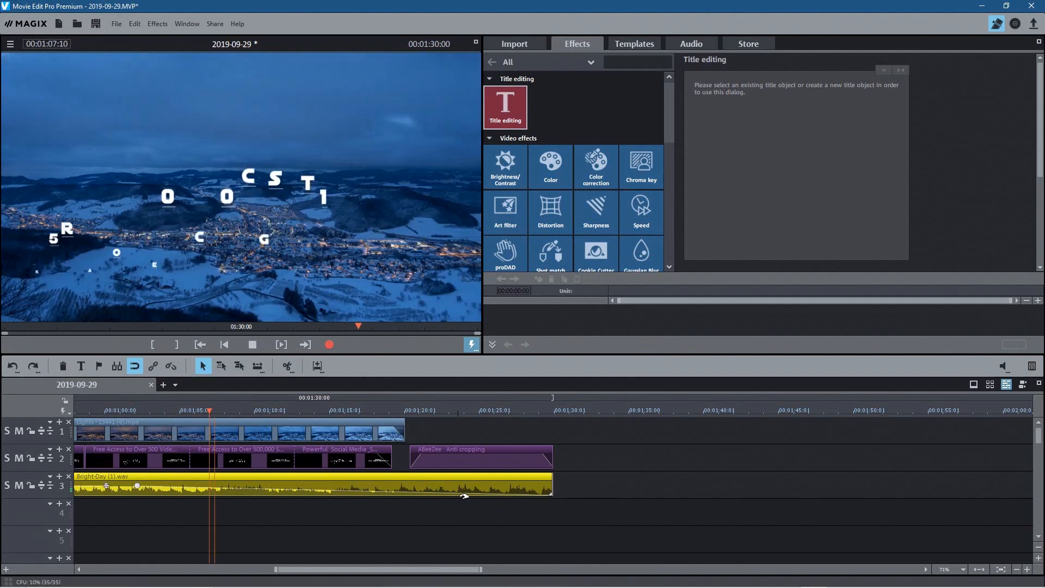
pyautogui.click(416, 409)
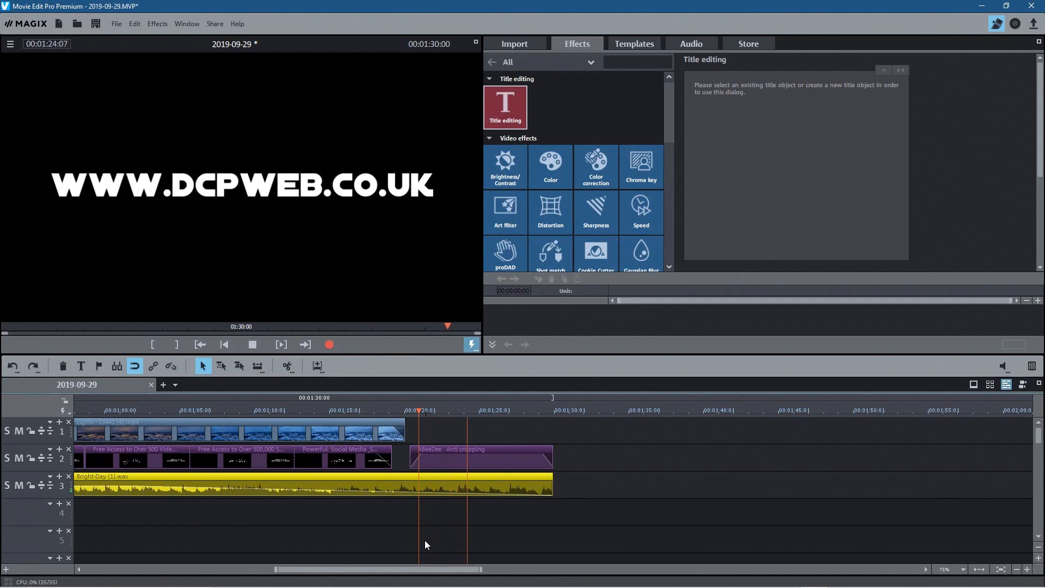
pyautogui.click(223, 344)
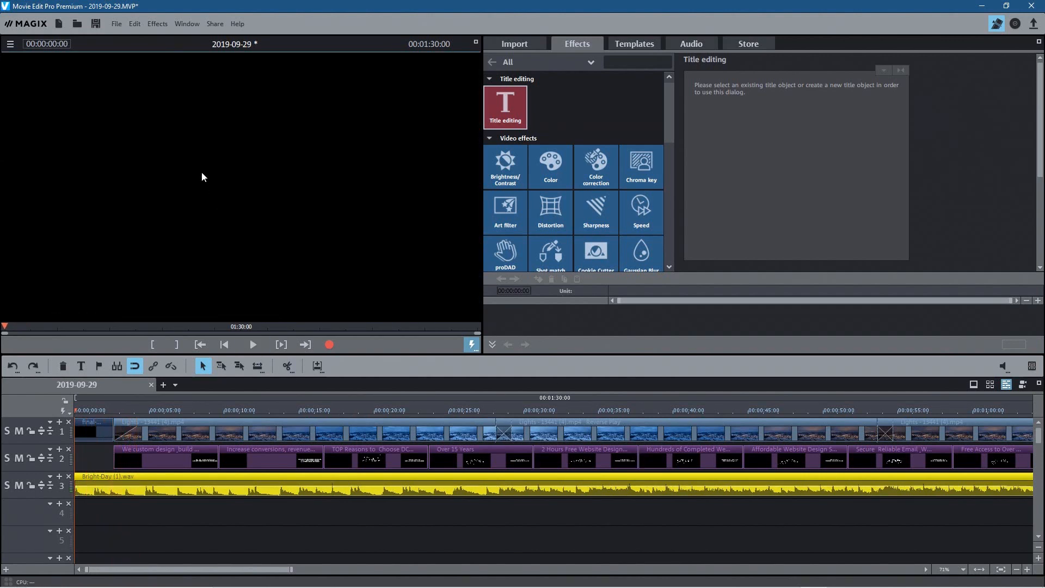
pyautogui.click(94, 27)
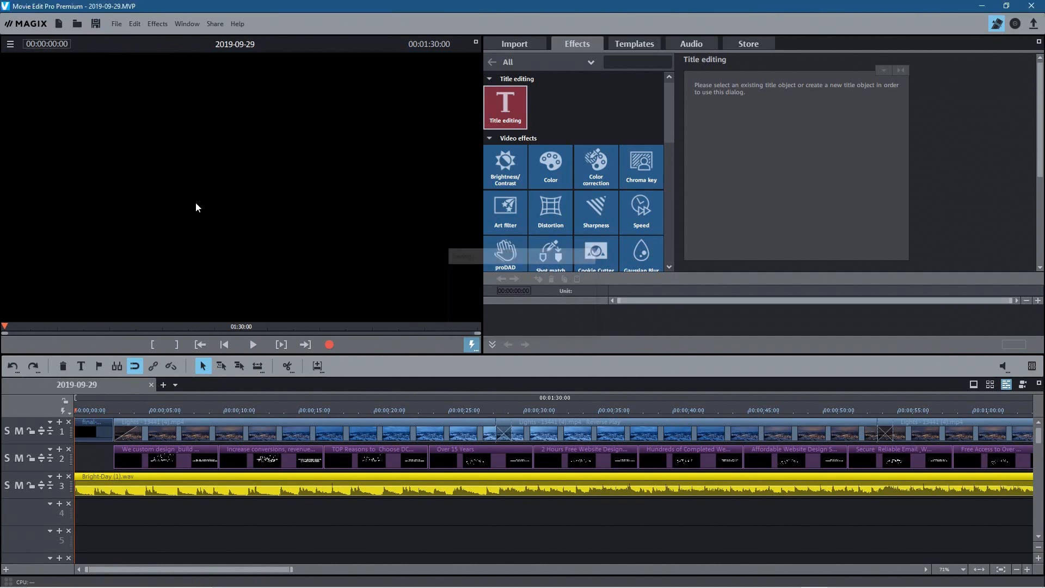
pyautogui.click(116, 25)
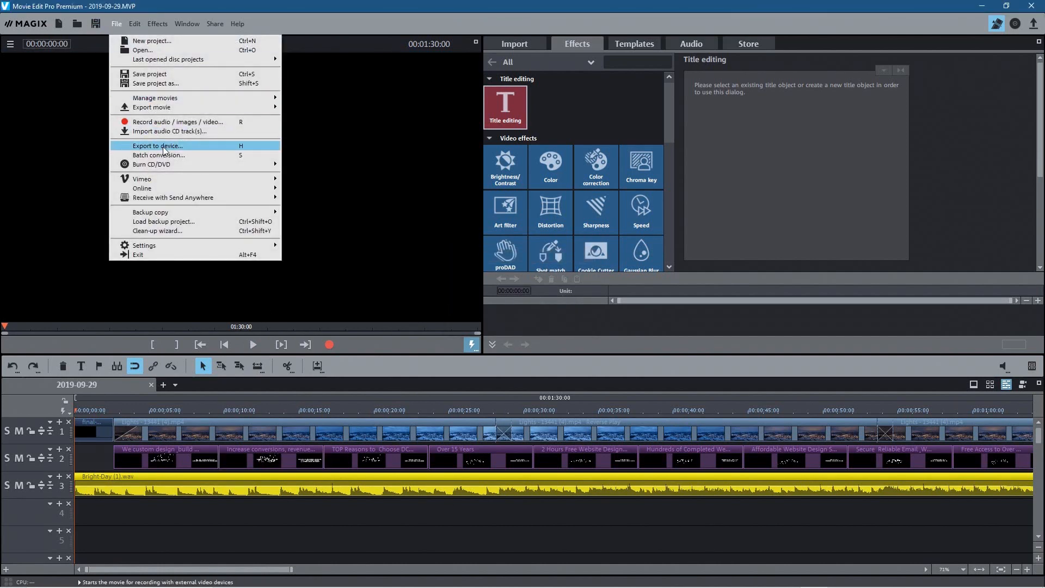
pyautogui.moveTo(165, 105)
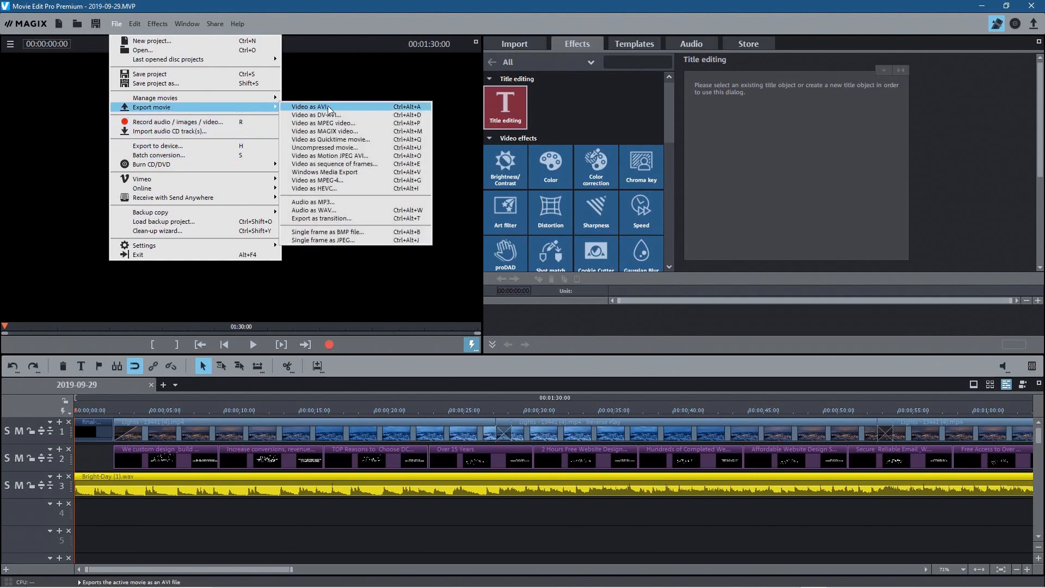
pyautogui.click(340, 173)
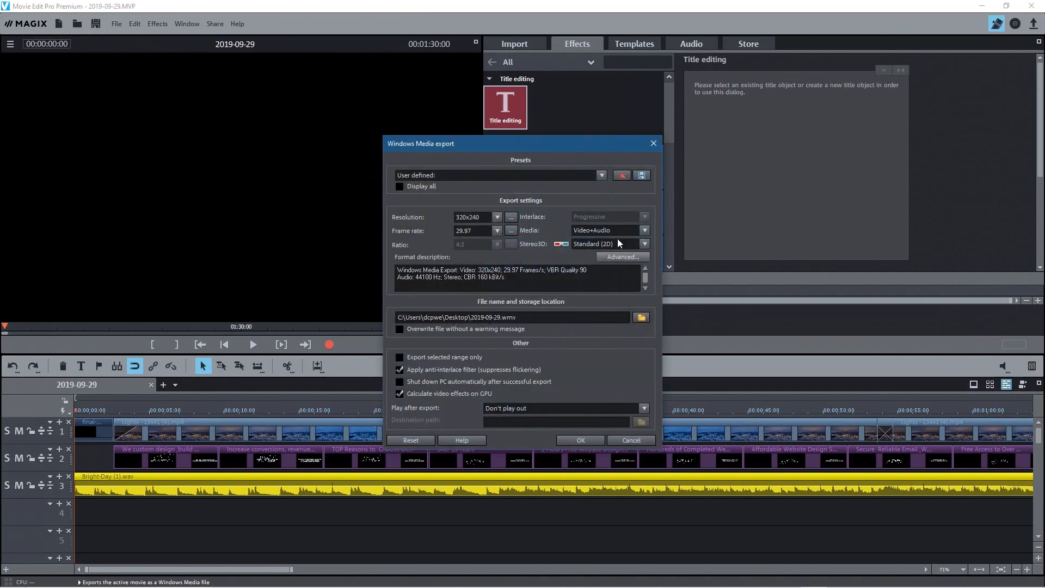
pyautogui.click(652, 144)
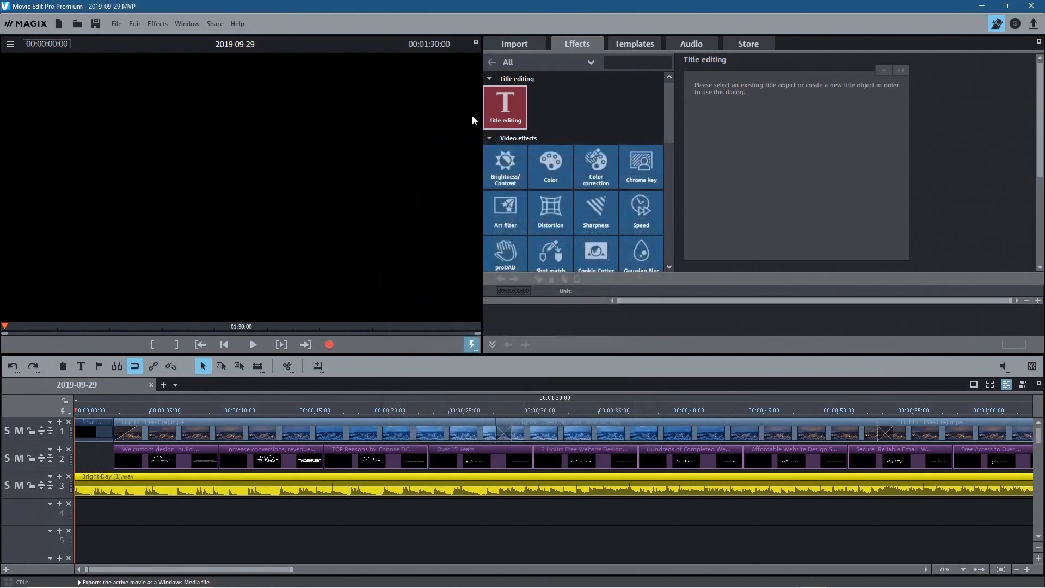
# Set up an MPEG-4 export of the movie and browse the Desktop as the storage location
pyautogui.click(116, 24)
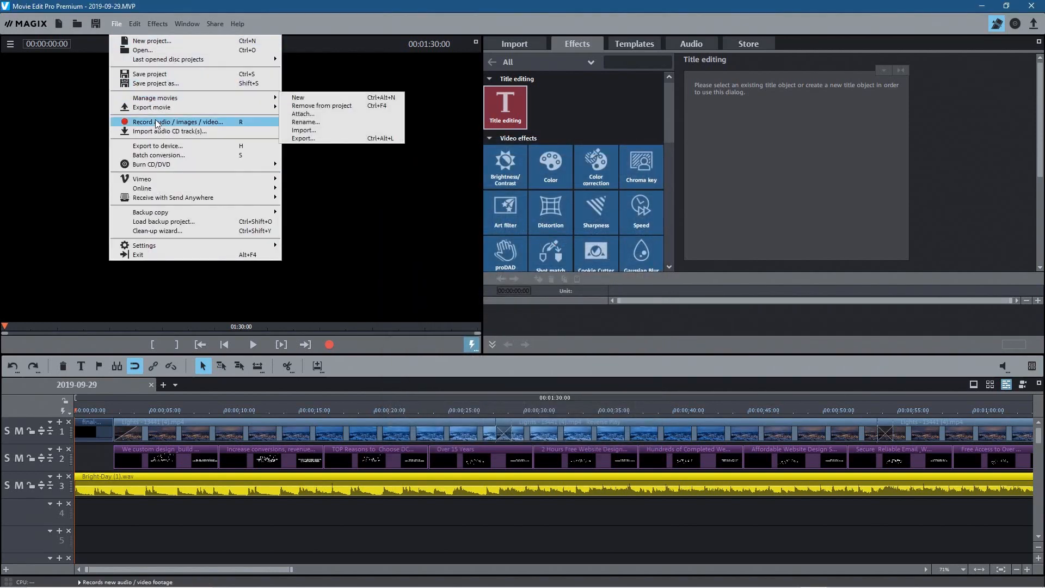
pyautogui.moveTo(152, 107)
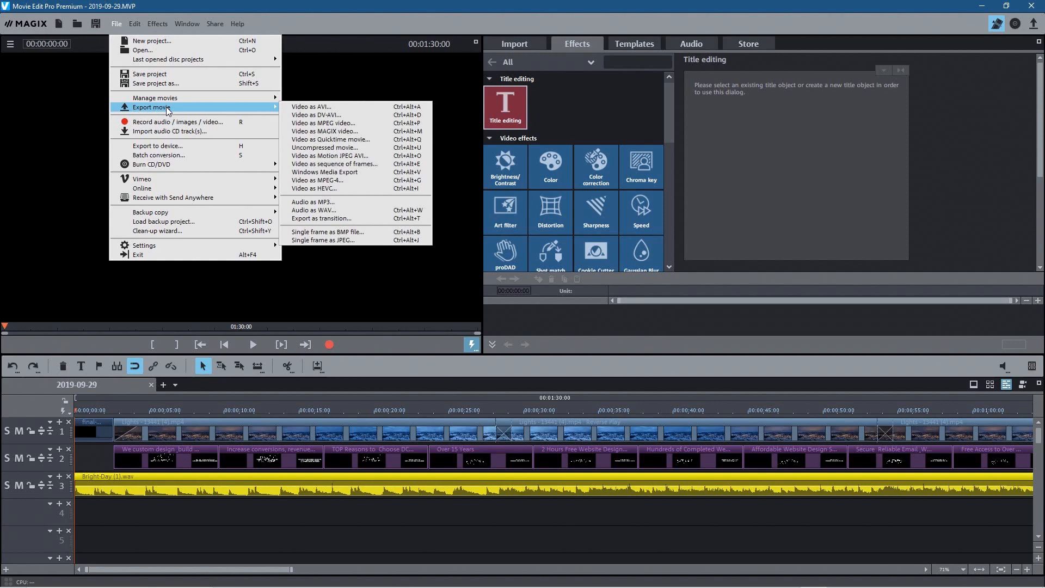
pyautogui.click(344, 181)
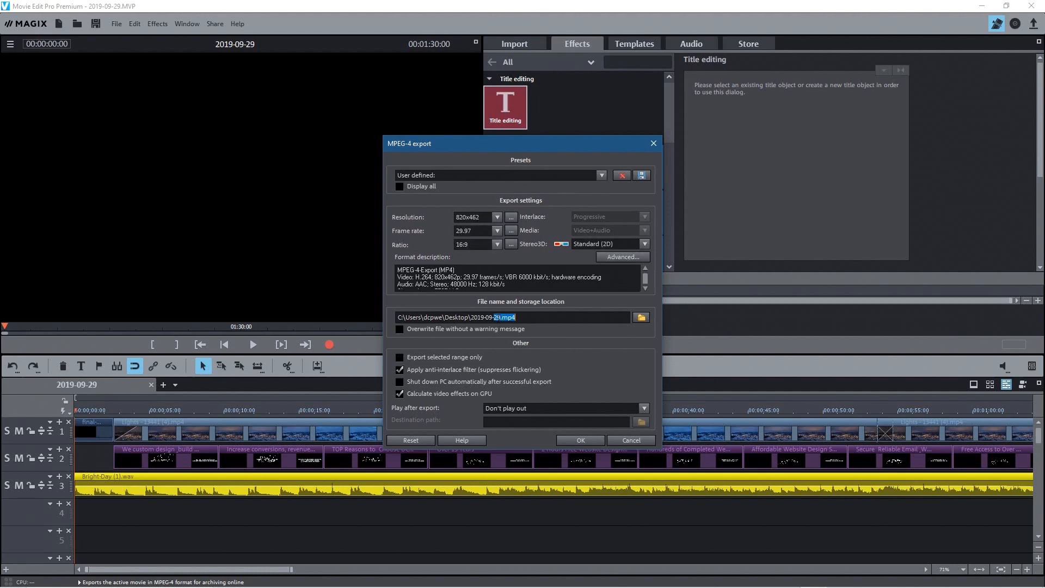
pyautogui.click(641, 318)
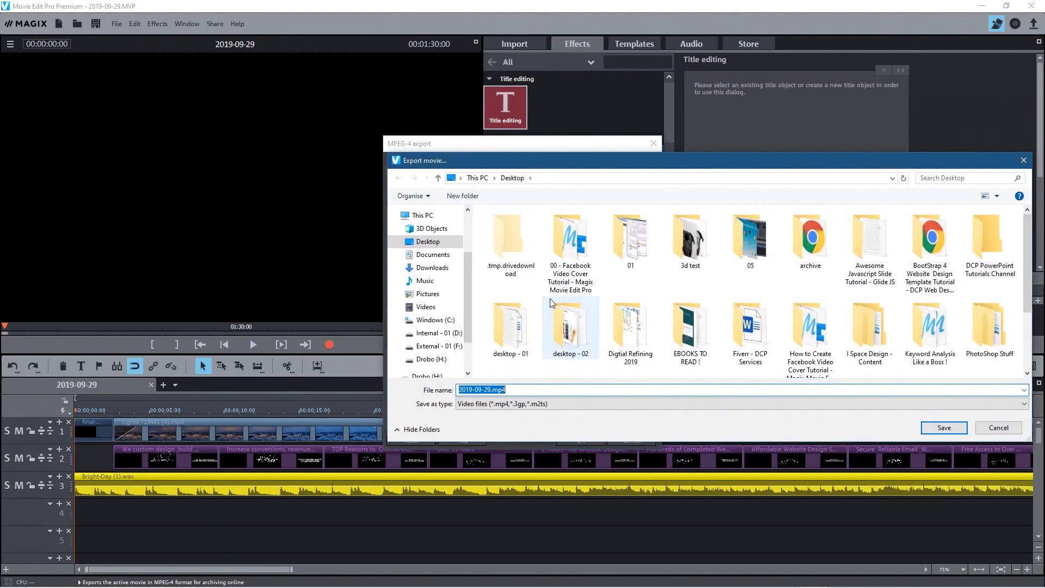
pyautogui.click(445, 246)
pyautogui.scroll(-2, 435, 272)
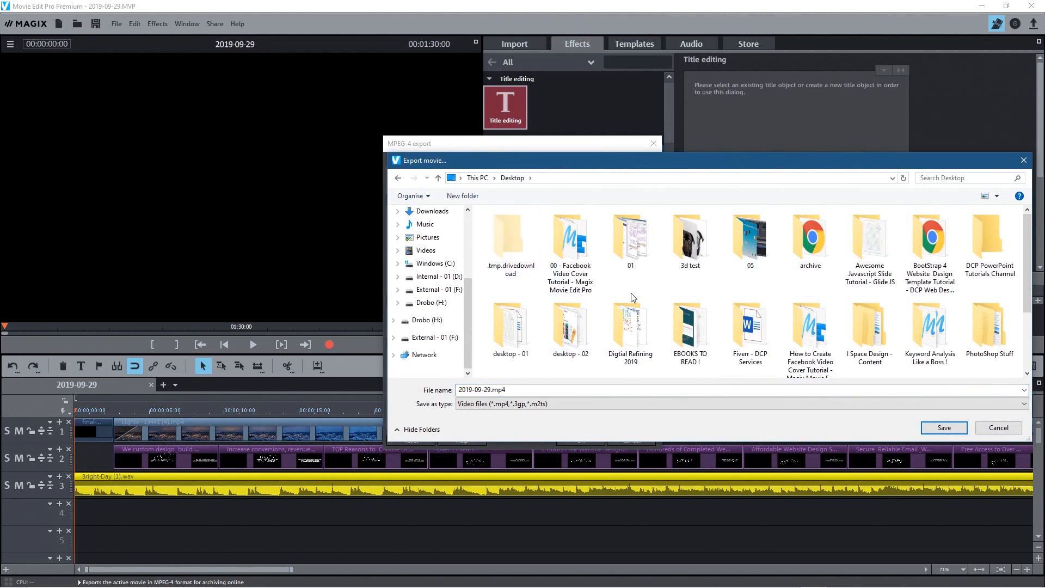
# Name the export fb-cover-audio.mp4 on the Desktop and export the movie at 820x462, ignoring the empty section
pyautogui.scroll(-2, 806, 326)
pyautogui.click(810, 356)
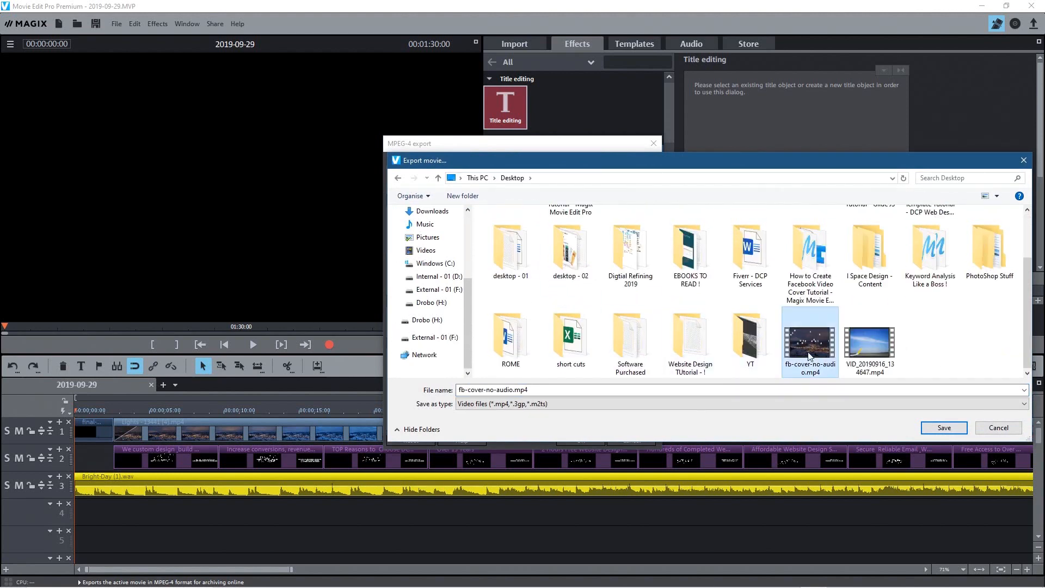
pyautogui.click(656, 390)
pyautogui.click(493, 390)
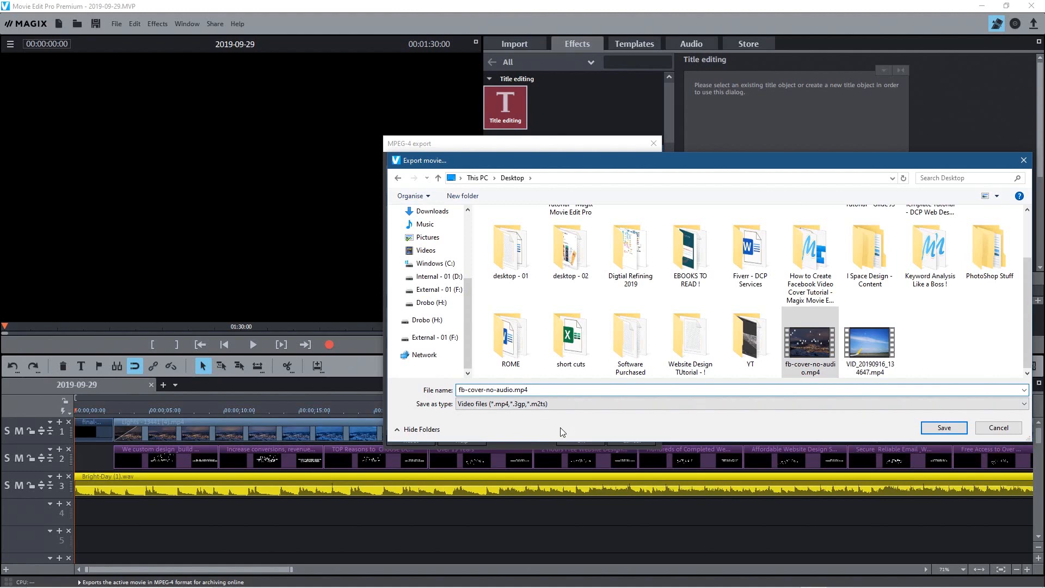
pyautogui.press('BackSpace')
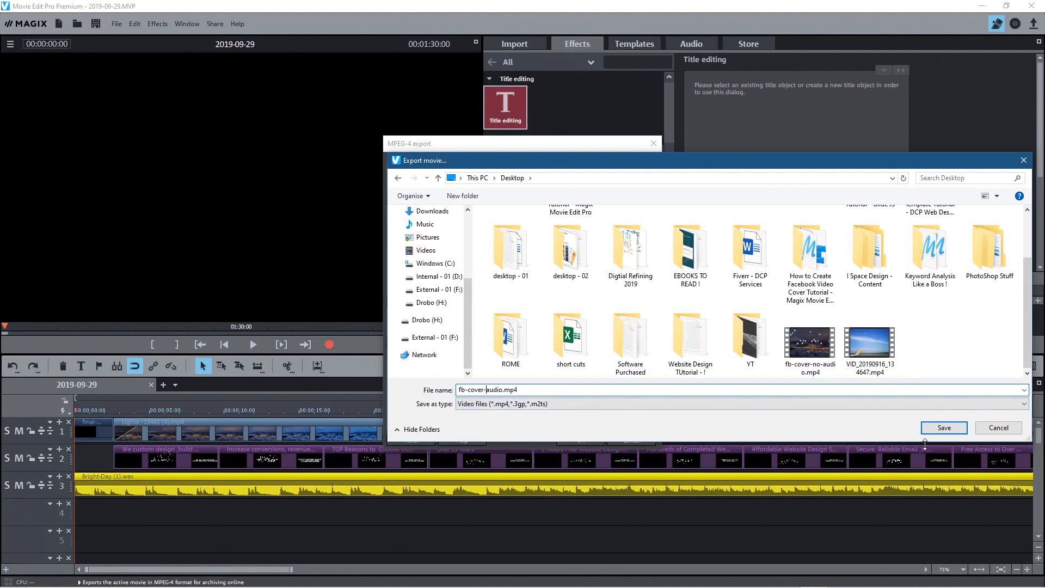
pyautogui.click(940, 428)
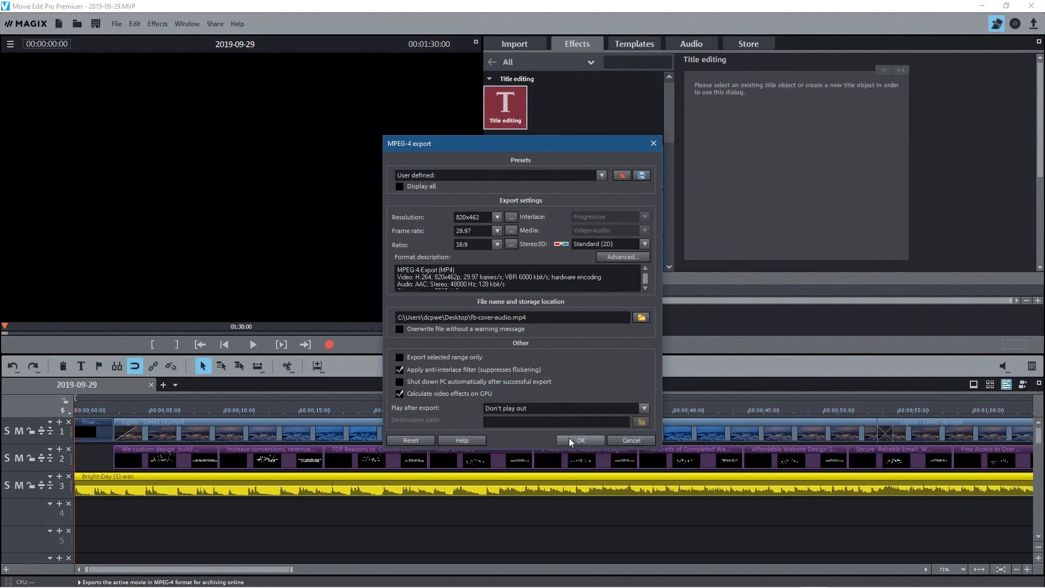
pyautogui.click(579, 441)
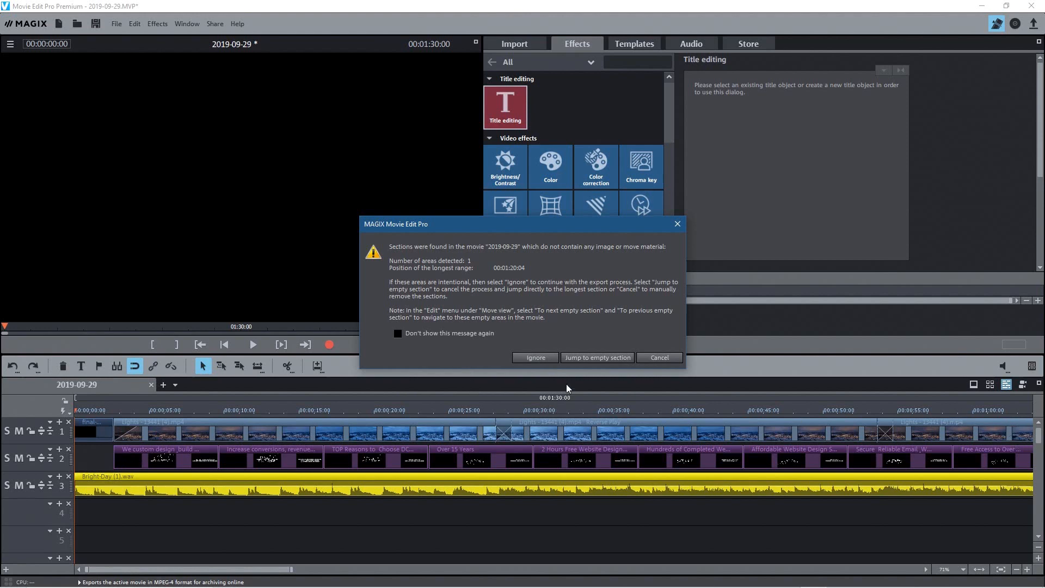
pyautogui.click(535, 357)
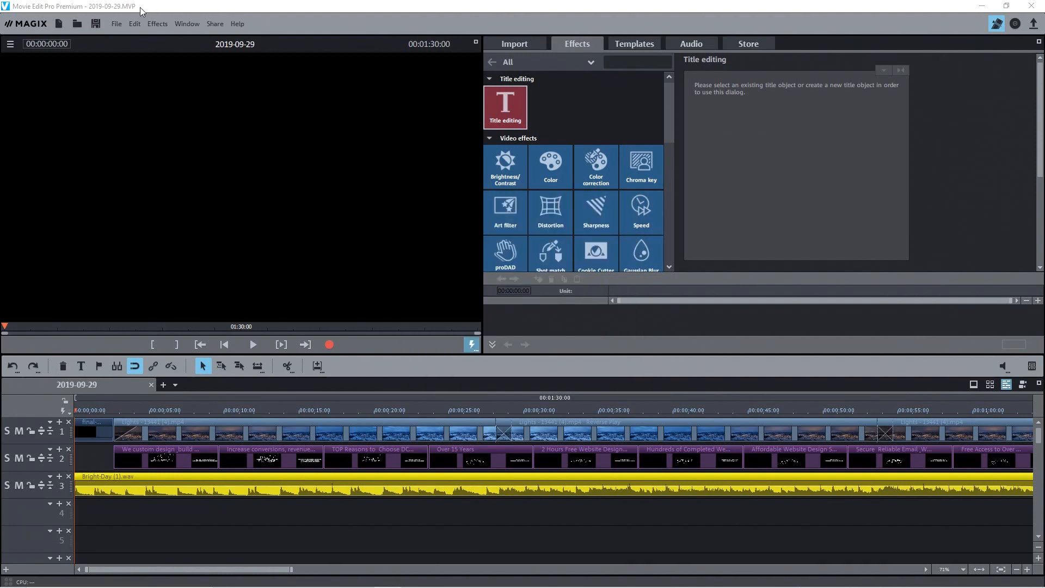
# Save the project and close Movie Edit Pro
pyautogui.click(117, 23)
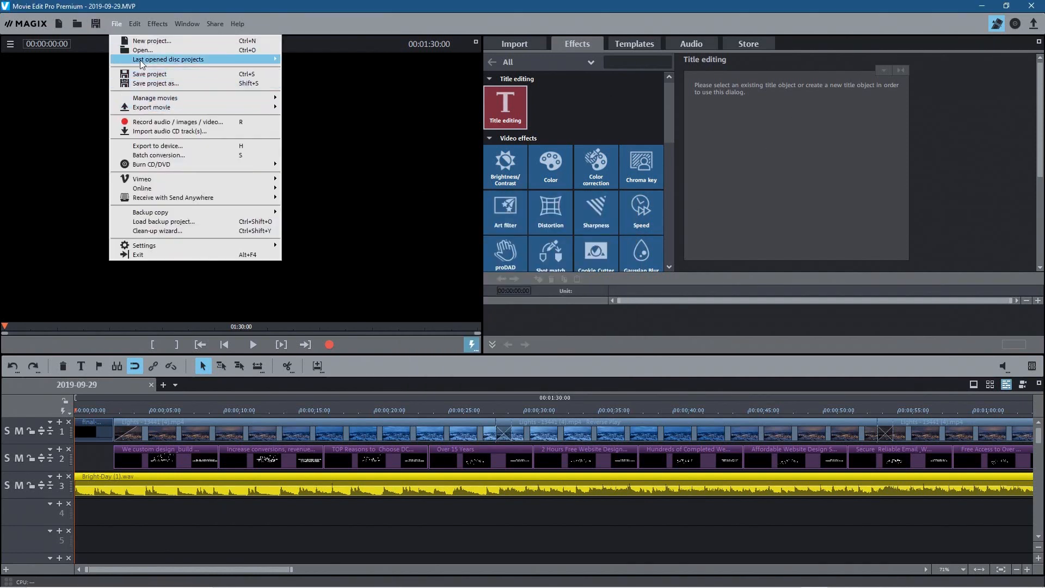
pyautogui.click(96, 24)
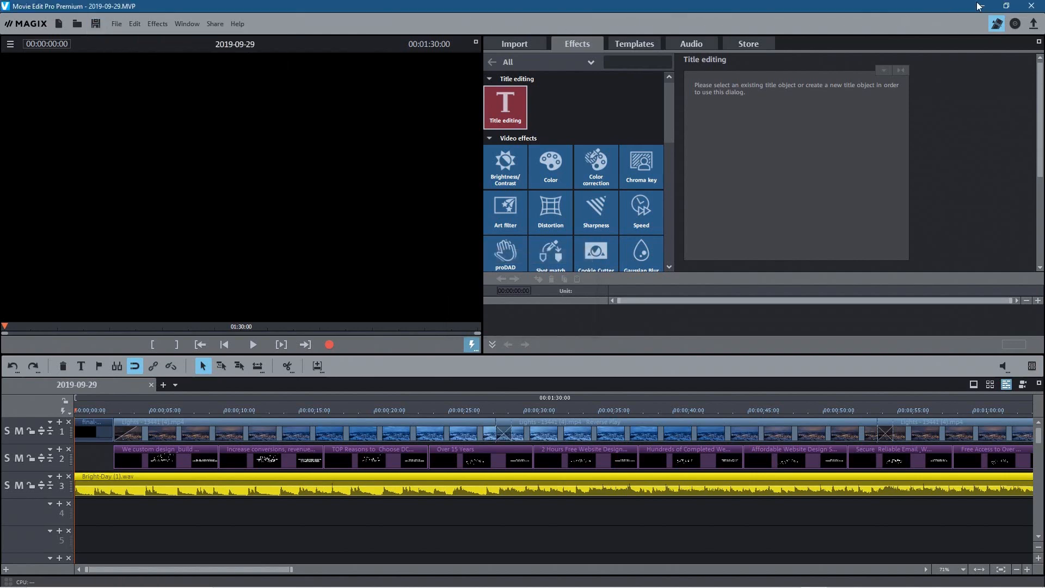
pyautogui.click(1031, 5)
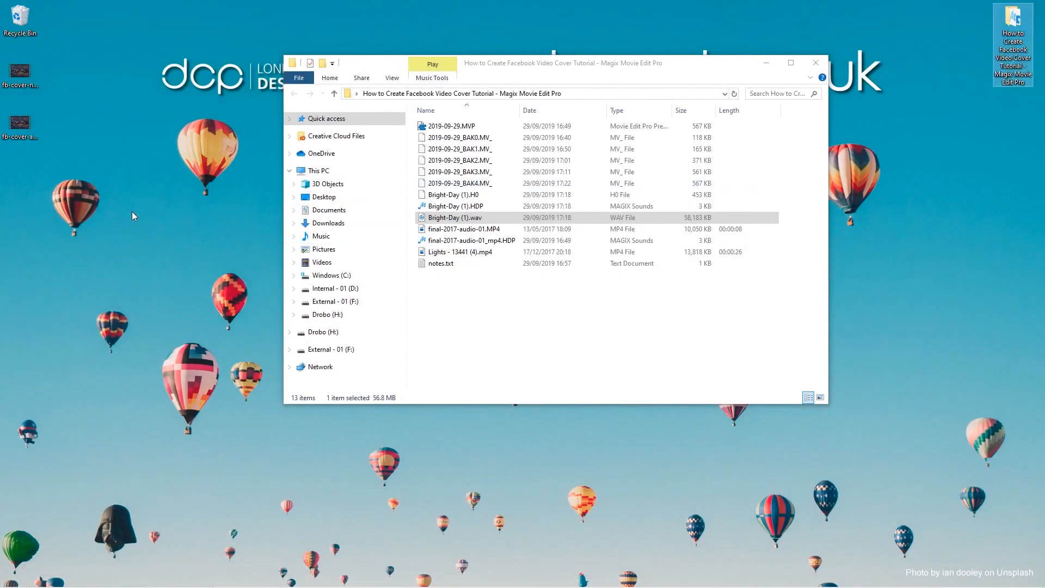
# Play the fb-cover-no-audio video from the desktop, closing the project folder window and finally the player
pyautogui.click(20, 123)
pyautogui.click(19, 73)
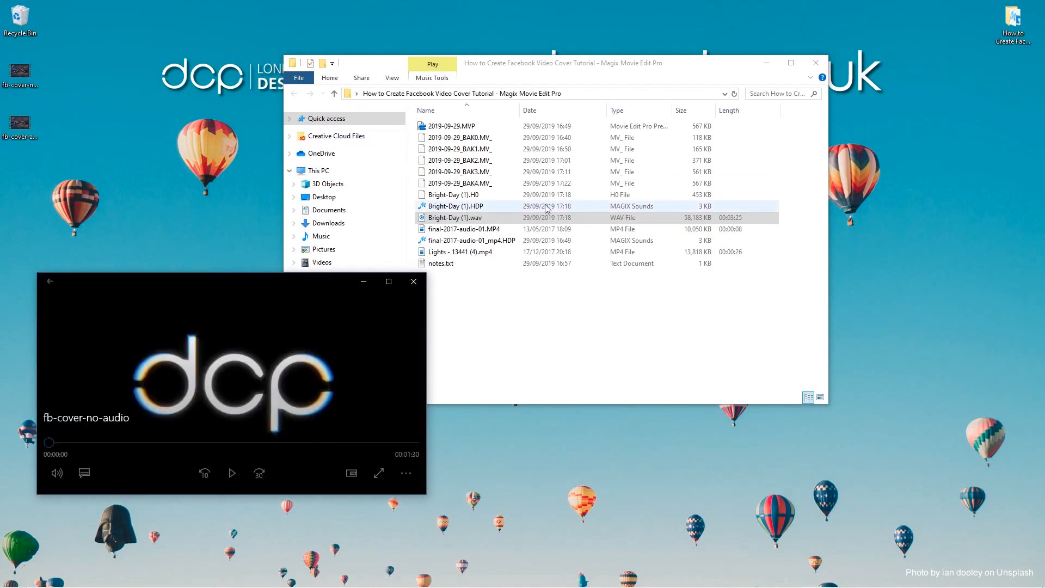
pyautogui.click(379, 473)
pyautogui.press('Escape')
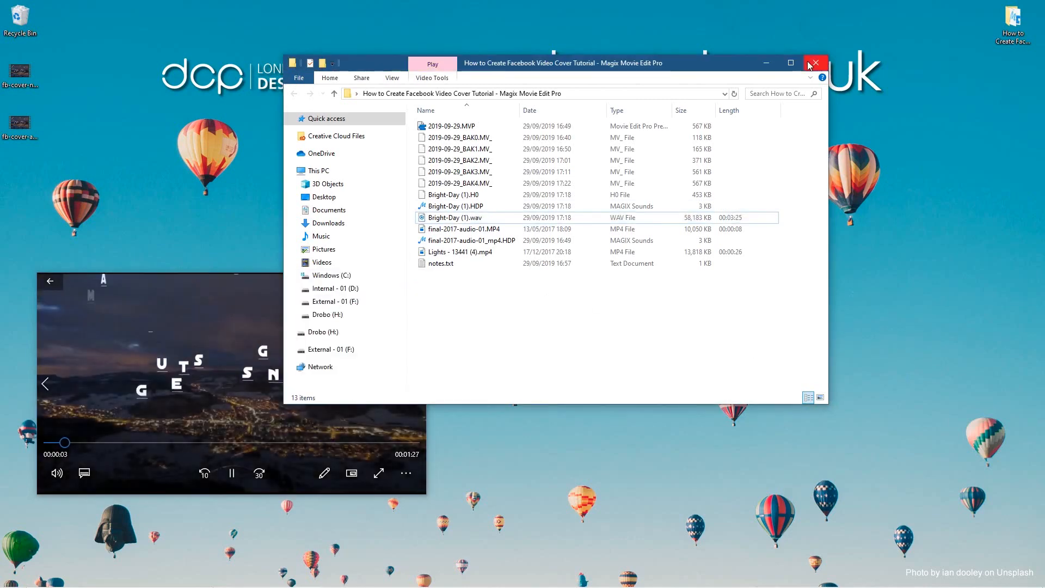
pyautogui.click(815, 63)
pyautogui.moveTo(341, 257); pyautogui.dragTo(575, 134)
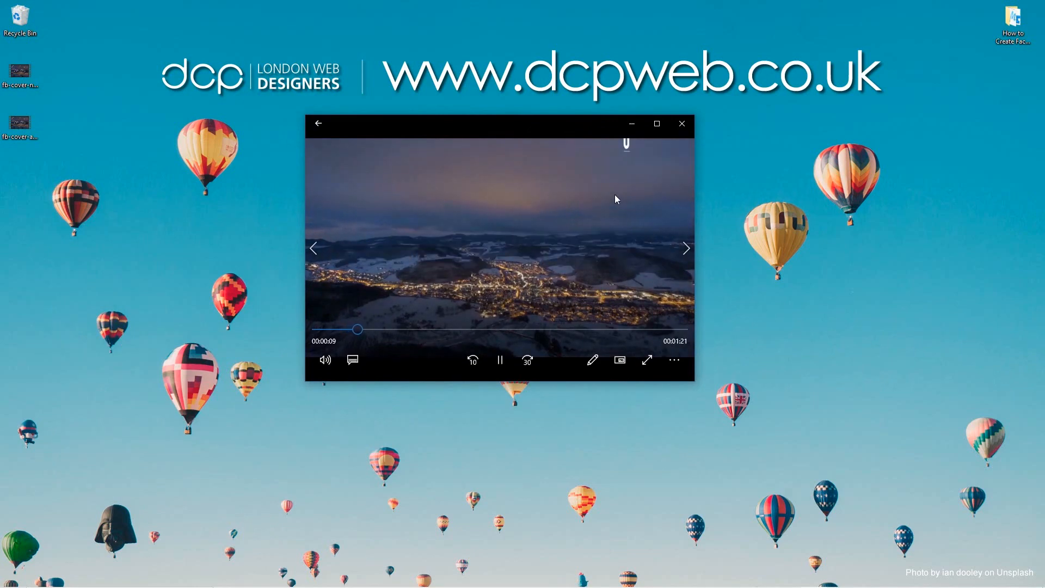
pyautogui.click(681, 124)
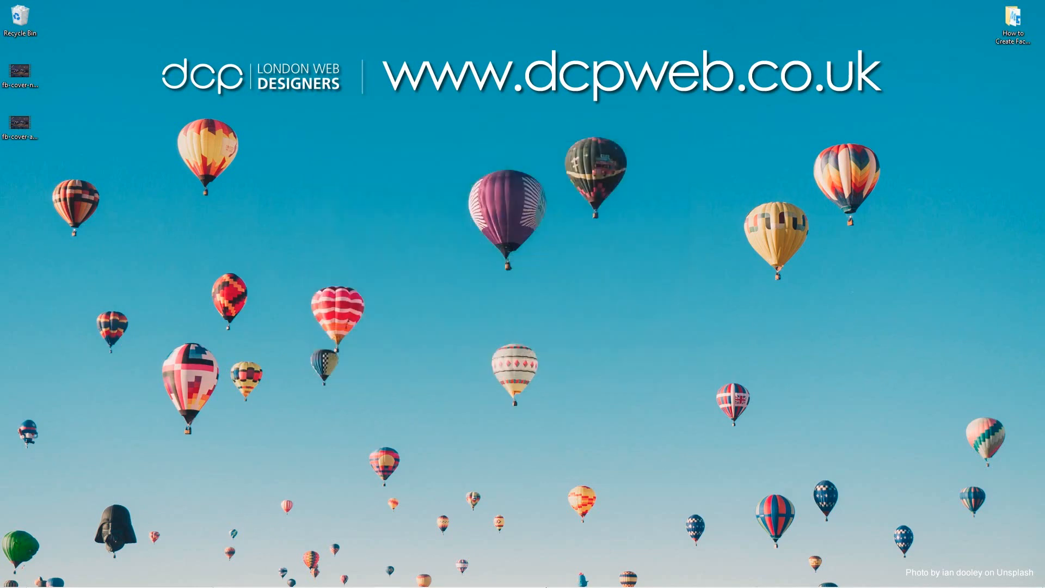
# Switch to Chrome and close the Creator Studio and empty tabs, leaving the DCP Web Designers Facebook page
pyautogui.click(787, 577)
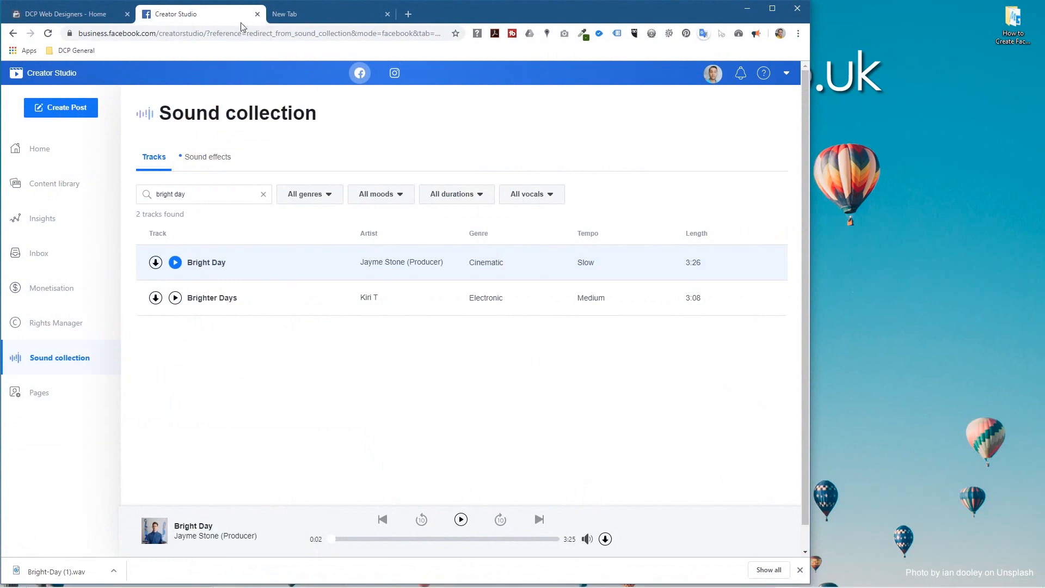
pyautogui.click(257, 14)
pyautogui.click(256, 15)
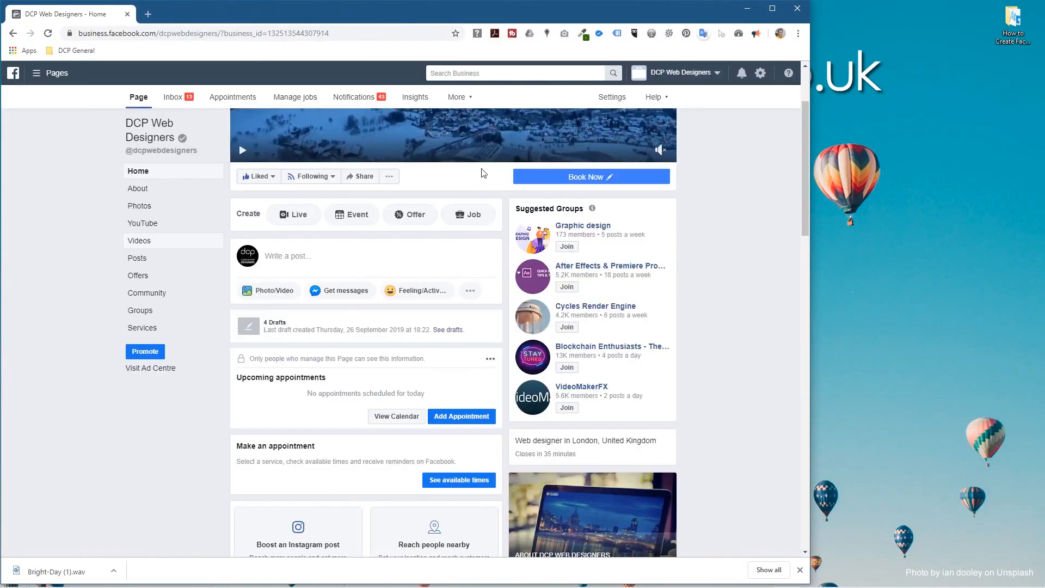
pyautogui.scroll(2, 475, 166)
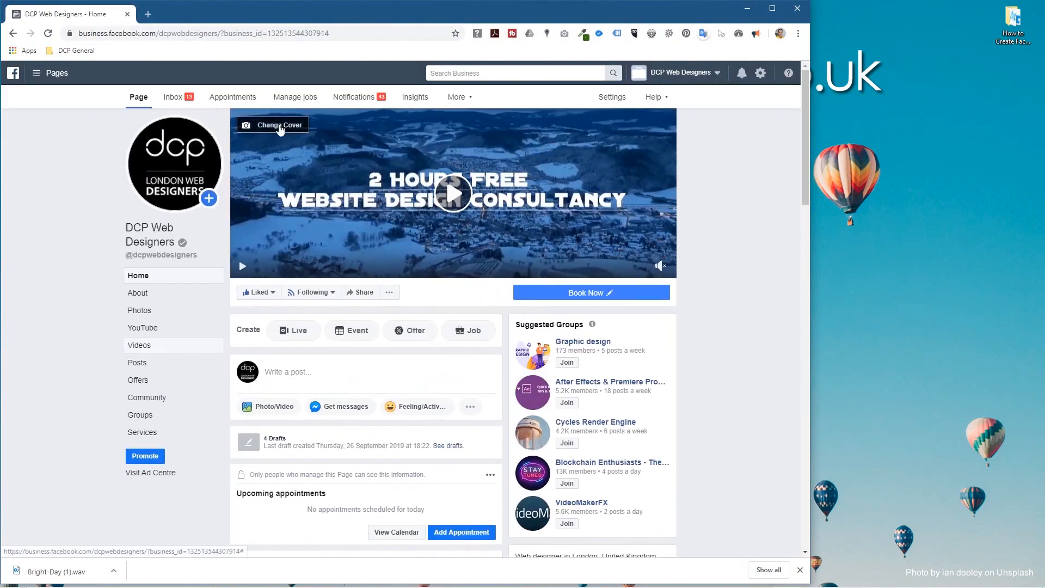
# Remove the existing cover video from the DCP Web Designers Facebook page
pyautogui.click(280, 127)
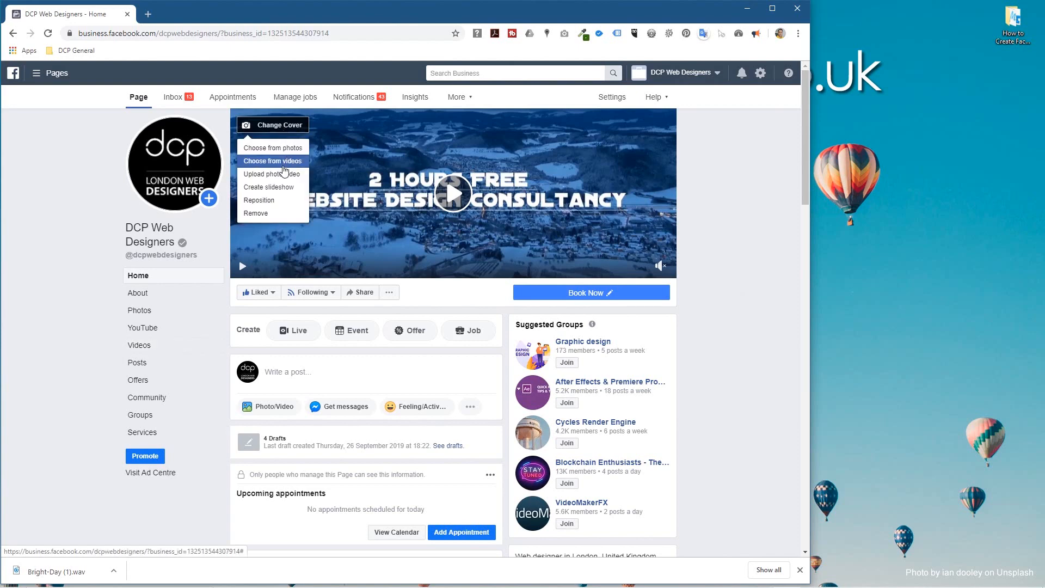
pyautogui.click(261, 213)
pyautogui.click(496, 257)
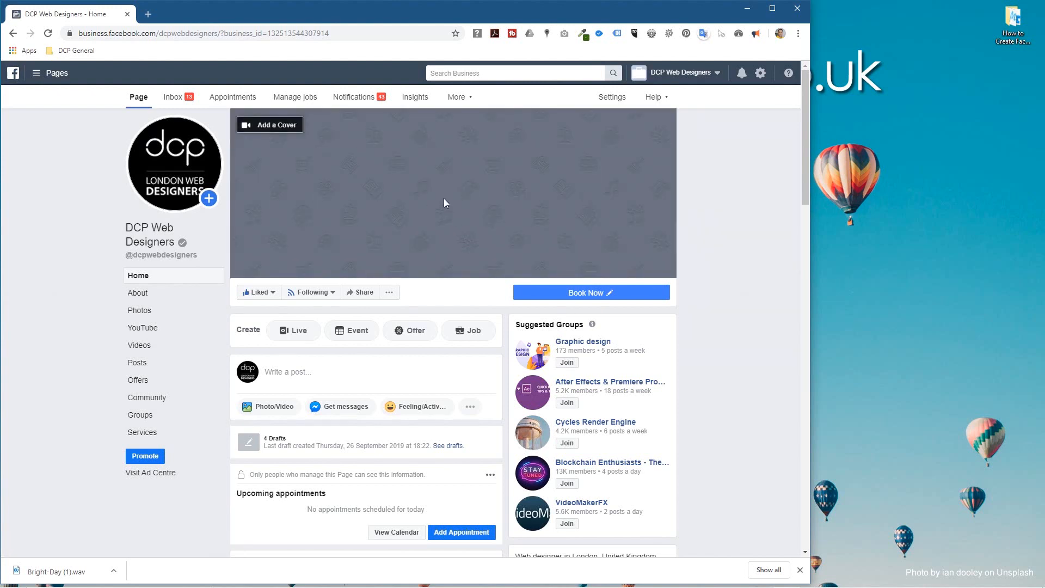
# Upload fb-cover-audio.mp4 from the Desktop as the page's new cover video
pyautogui.click(262, 126)
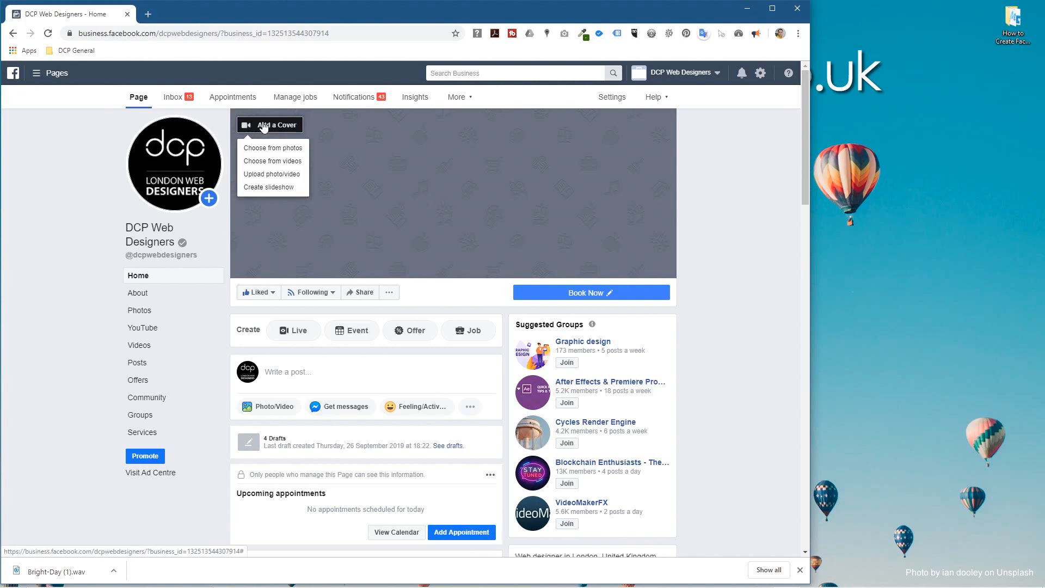
pyautogui.click(270, 174)
pyautogui.scroll(-3, 438, 172)
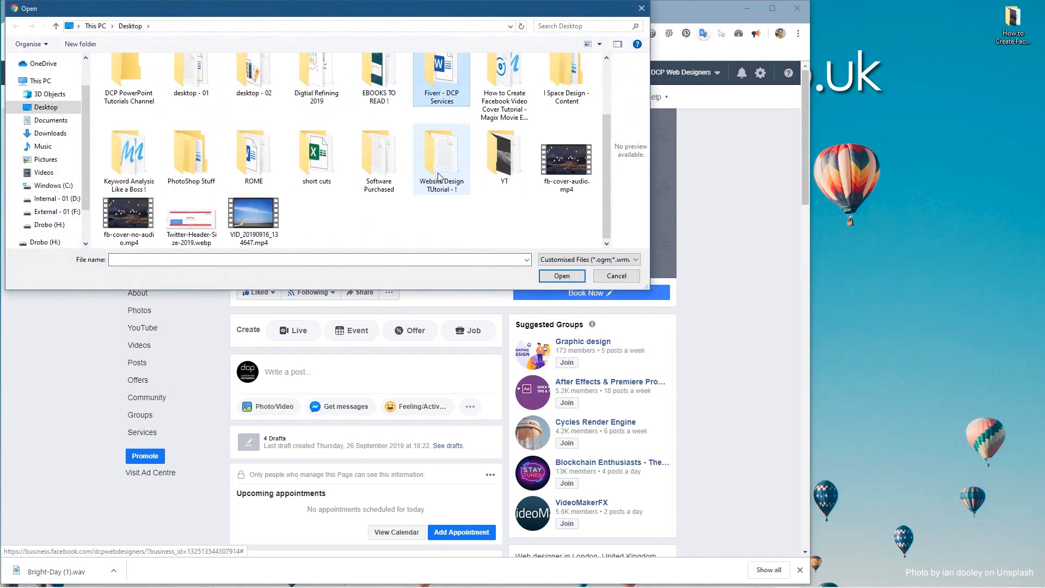
pyautogui.click(580, 174)
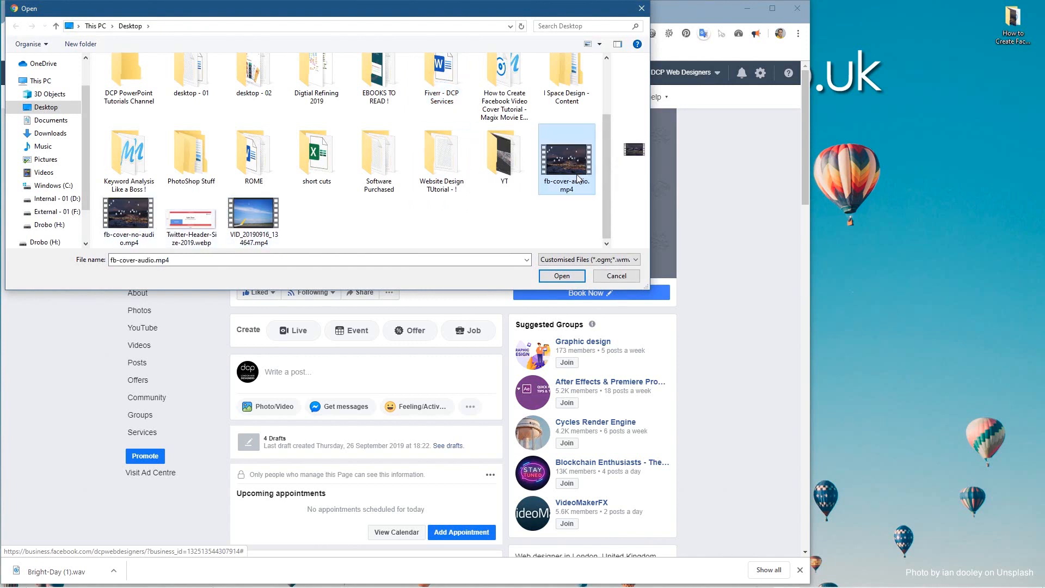
pyautogui.click(562, 276)
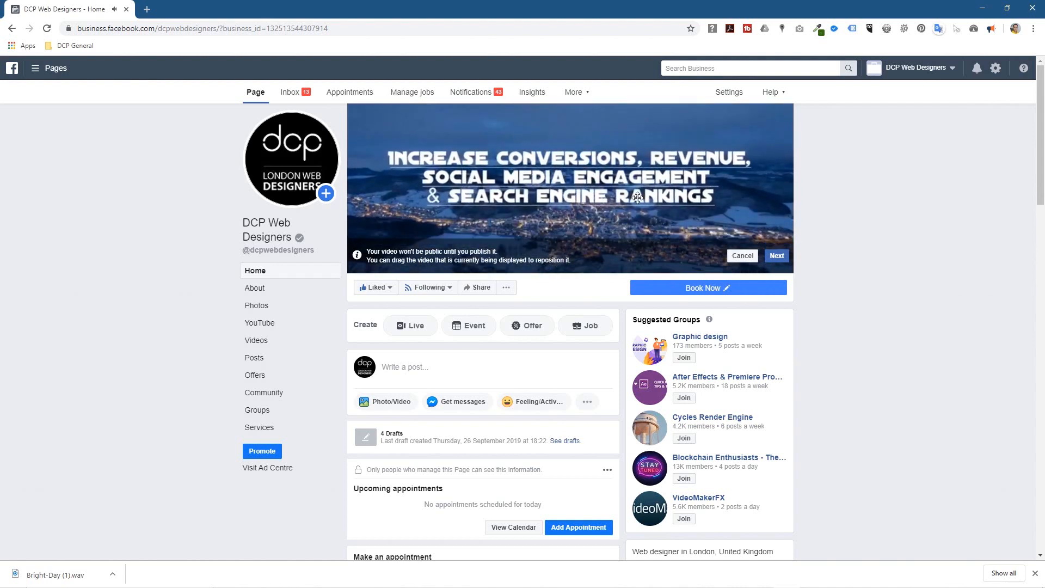
# Accept the cover video's position, browse its thumbnails and choose thumbnail 6 of 10, "Affordable Website Design Solutions"
pyautogui.click(766, 258)
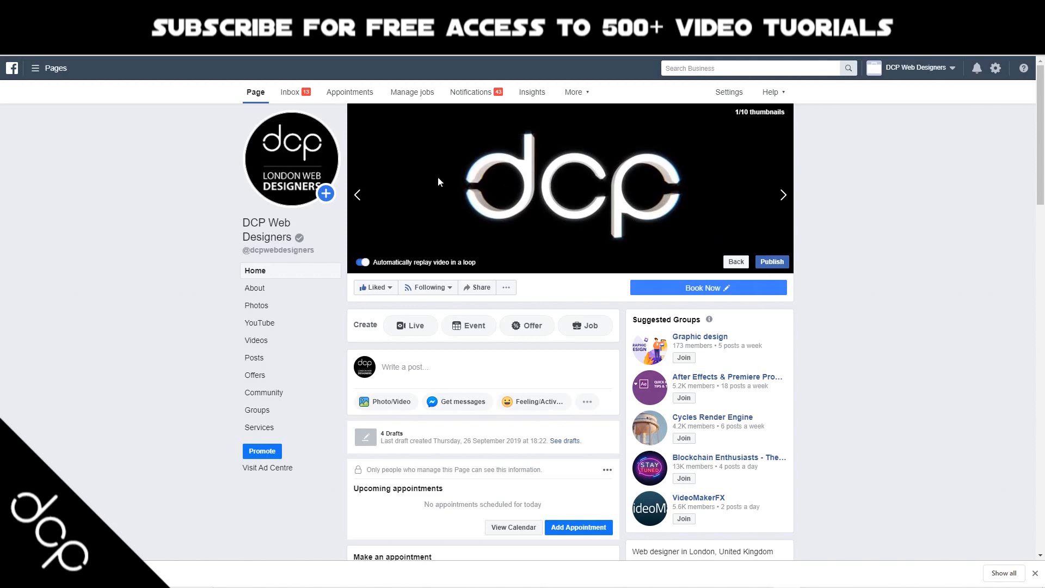
pyautogui.click(782, 197)
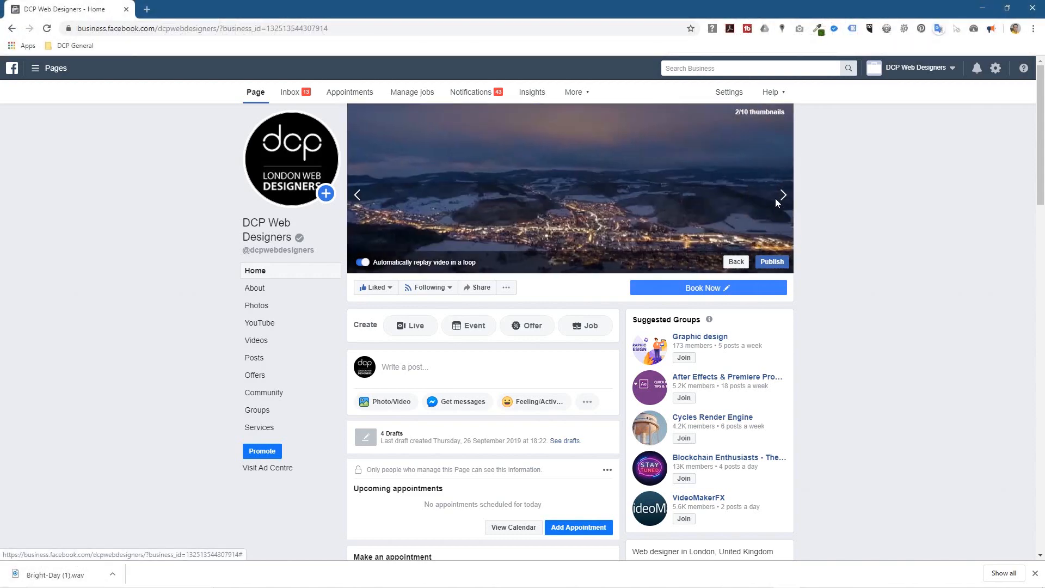
pyautogui.click(783, 197)
pyautogui.click(783, 197)
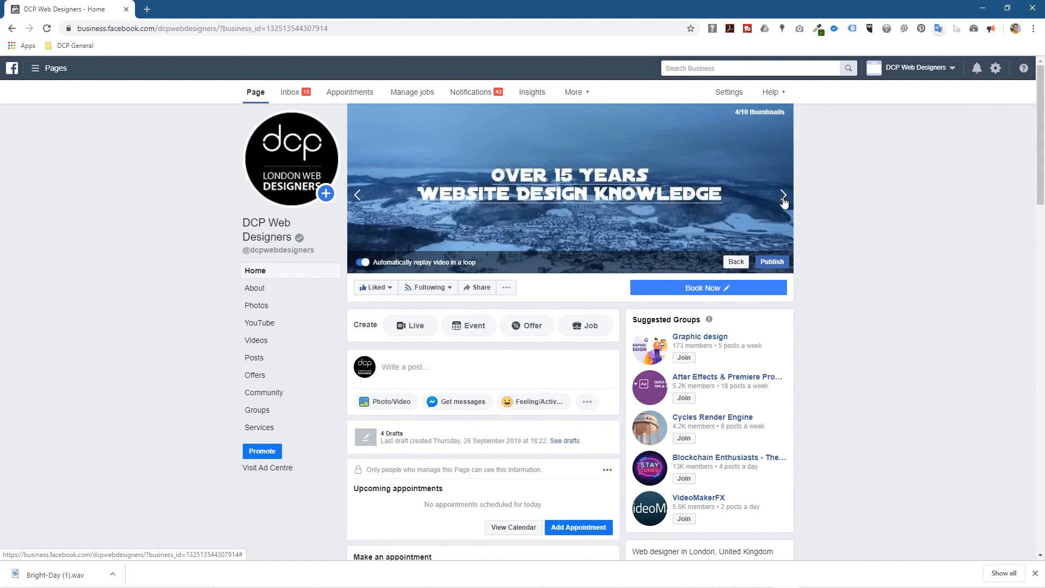
pyautogui.click(783, 197)
pyautogui.click(783, 197)
pyautogui.click(783, 197)
pyautogui.click(783, 197)
pyautogui.click(783, 197)
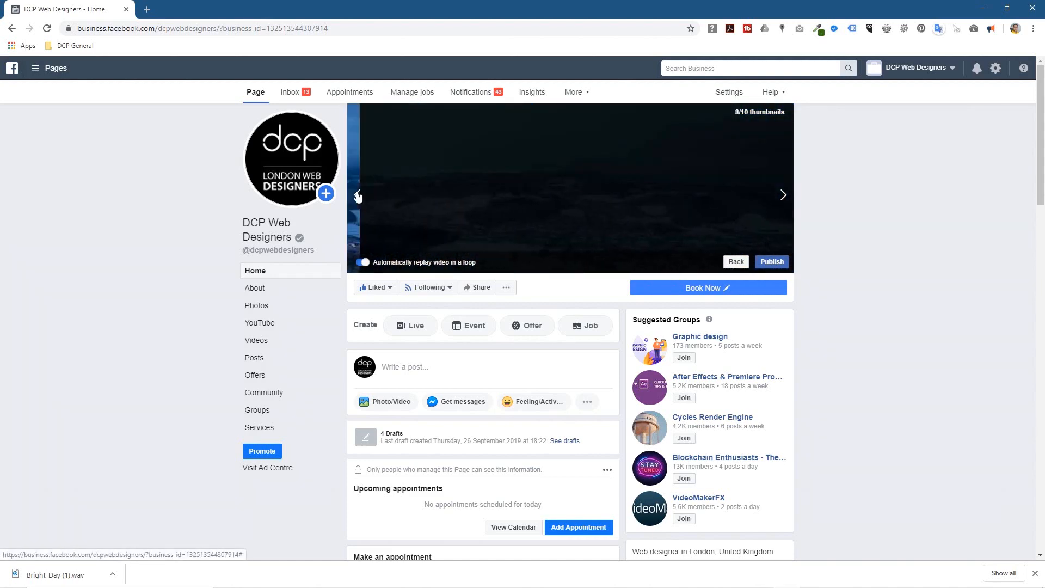
pyautogui.click(357, 196)
pyautogui.click(357, 195)
pyautogui.click(358, 196)
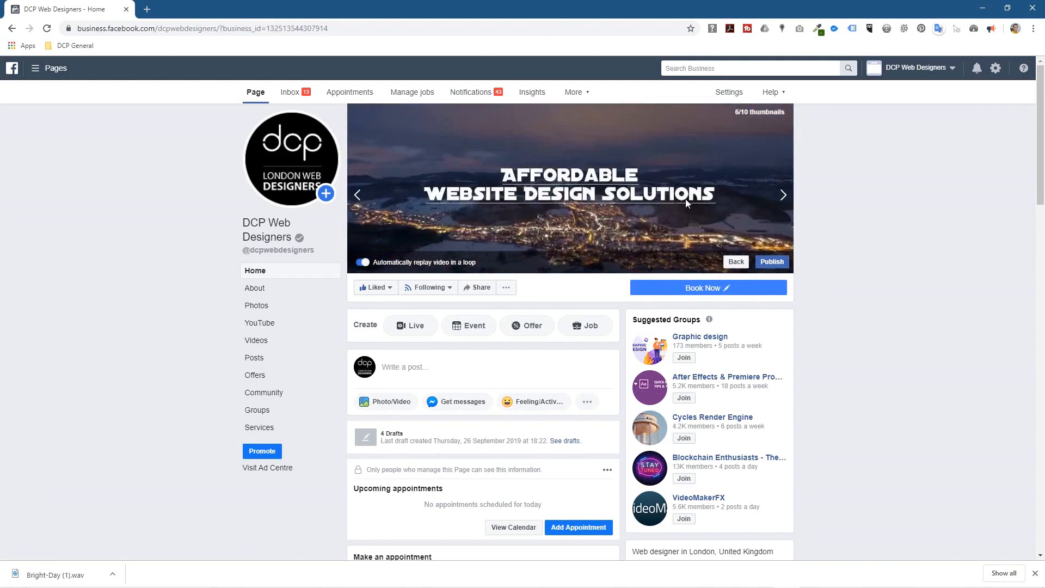
pyautogui.click(357, 196)
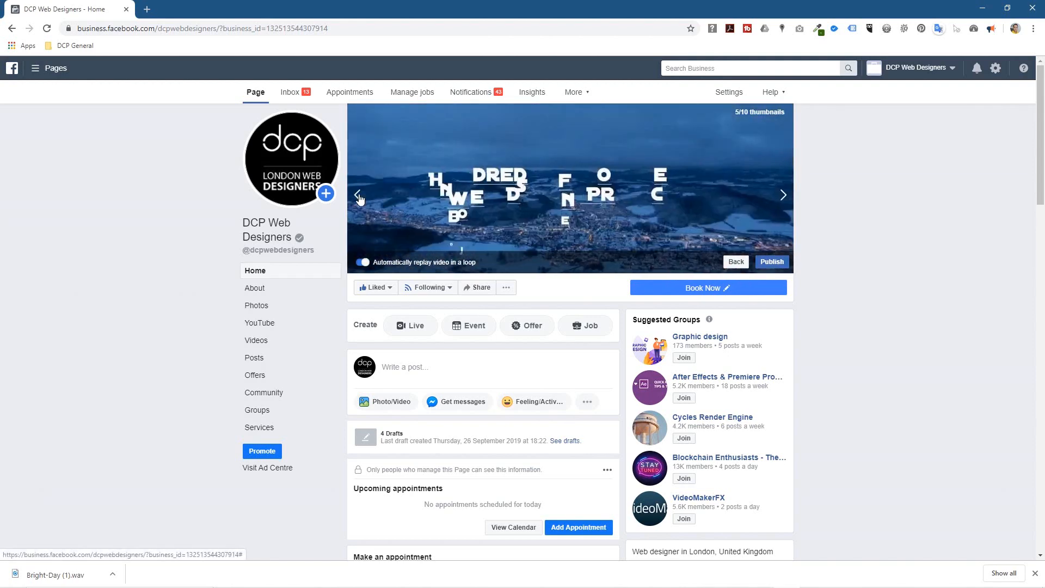
pyautogui.click(357, 196)
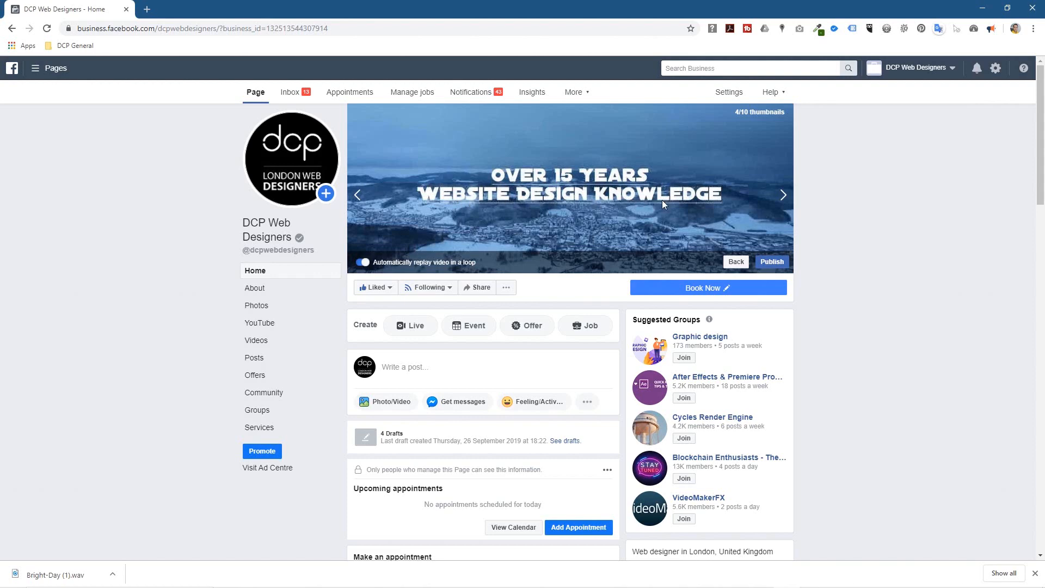
pyautogui.click(358, 197)
pyautogui.click(357, 196)
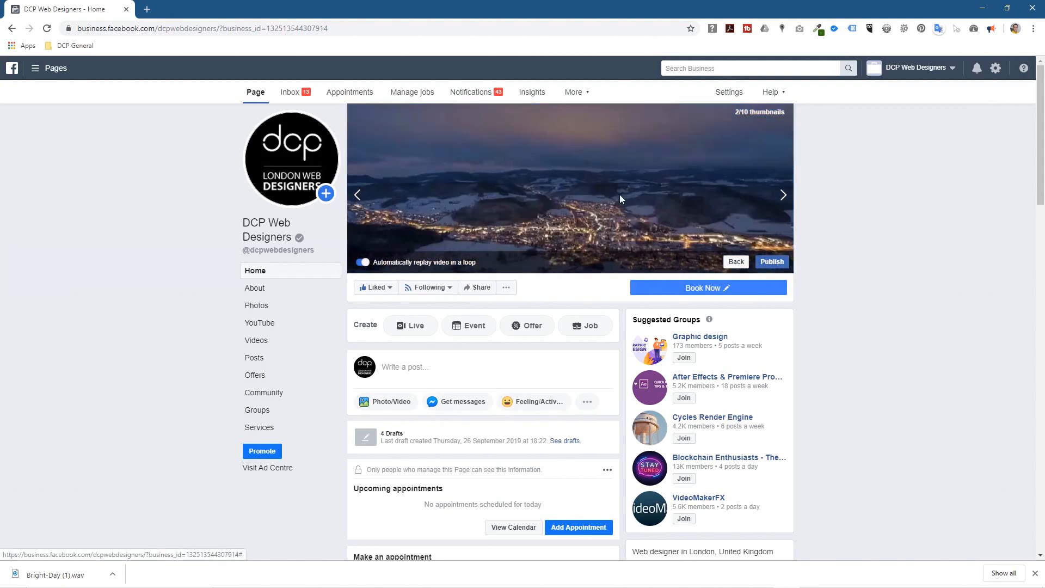
pyautogui.click(780, 195)
pyautogui.click(781, 195)
pyautogui.click(780, 194)
pyautogui.click(780, 195)
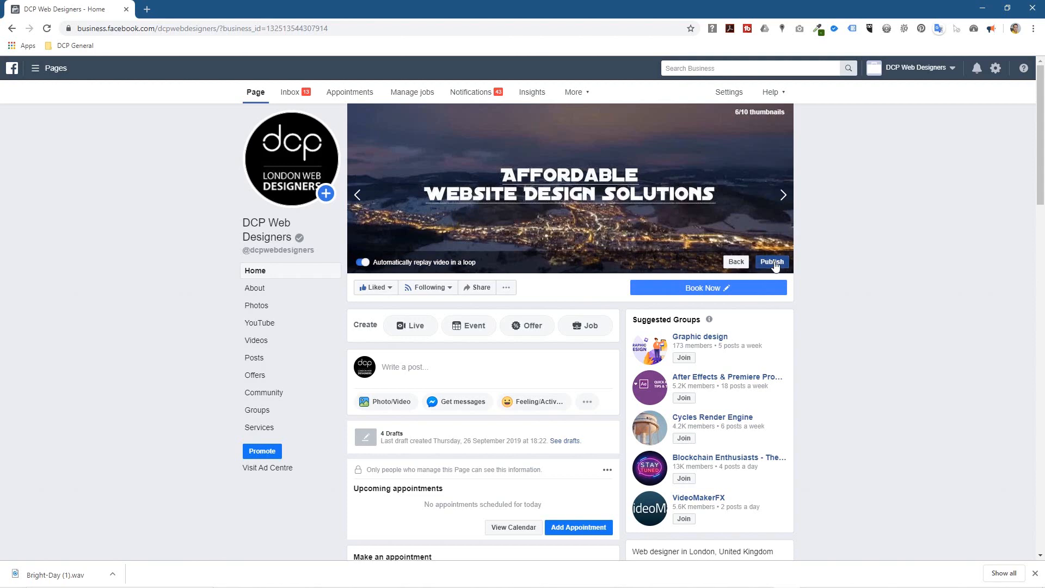
# Publish the cover video on the Facebook page and unmute its playback
pyautogui.click(772, 262)
pyautogui.click(612, 255)
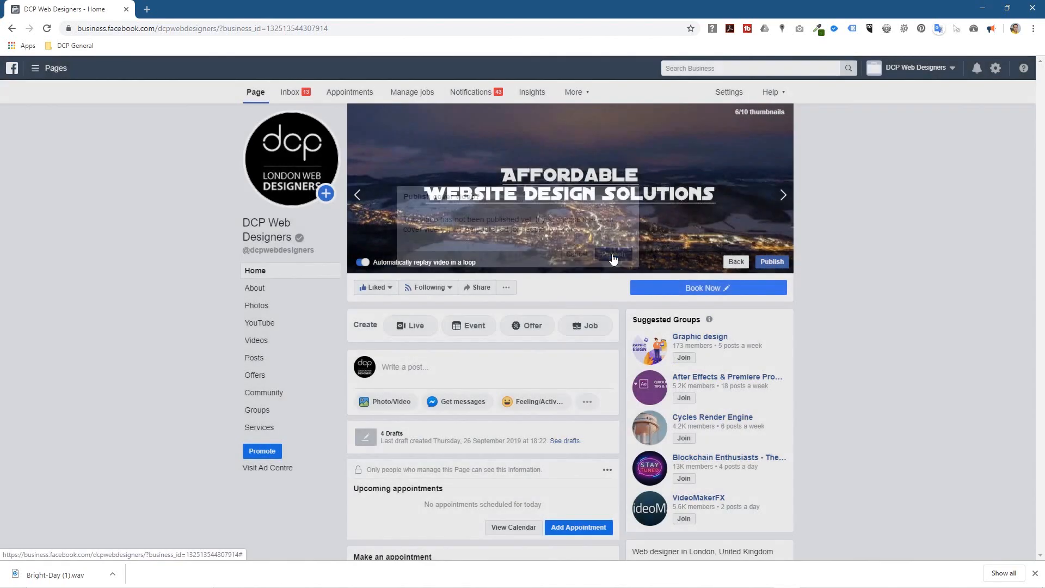
pyautogui.click(1035, 573)
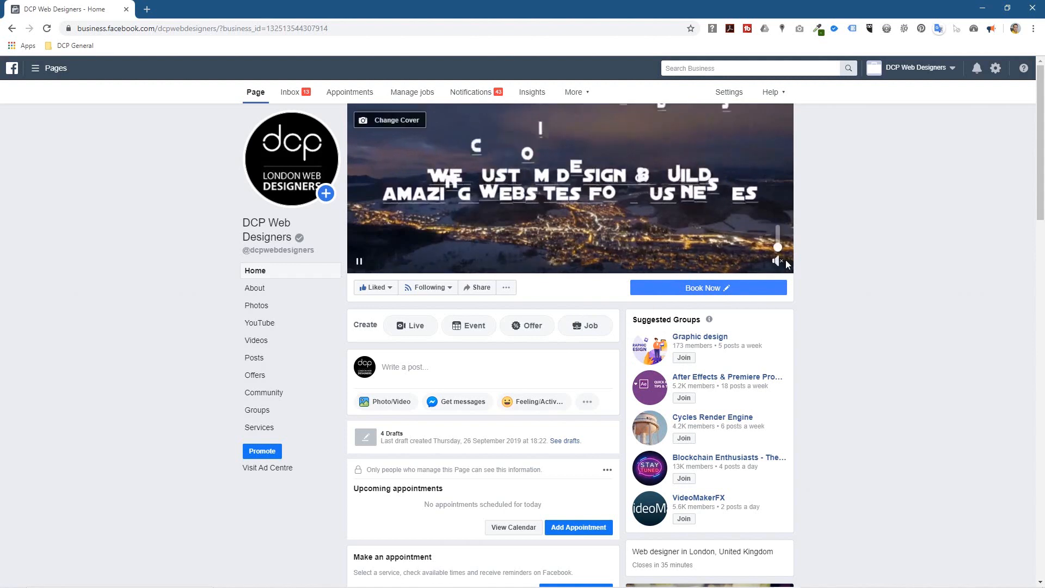
pyautogui.moveTo(777, 262)
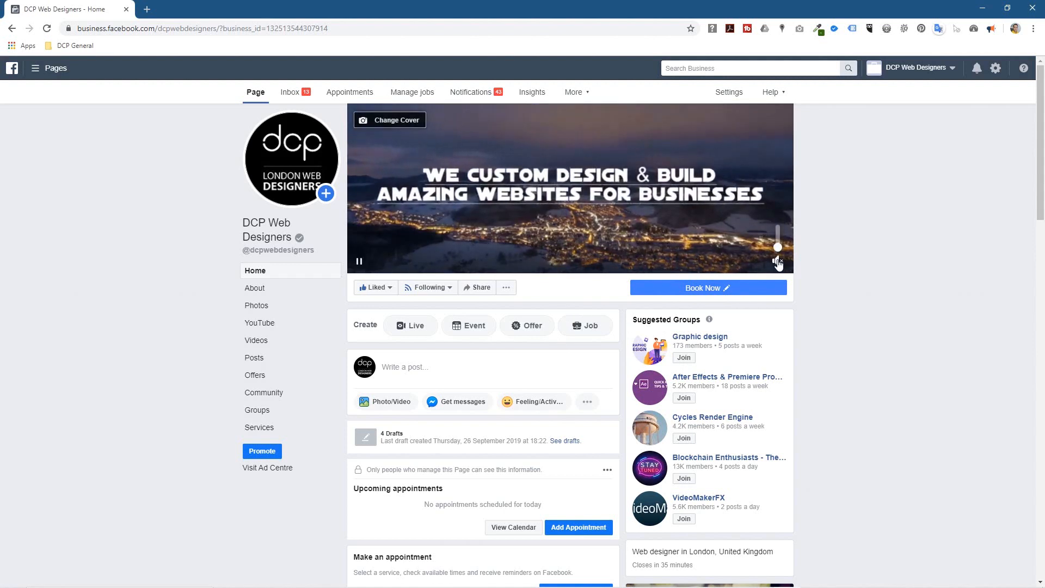
pyautogui.click(777, 261)
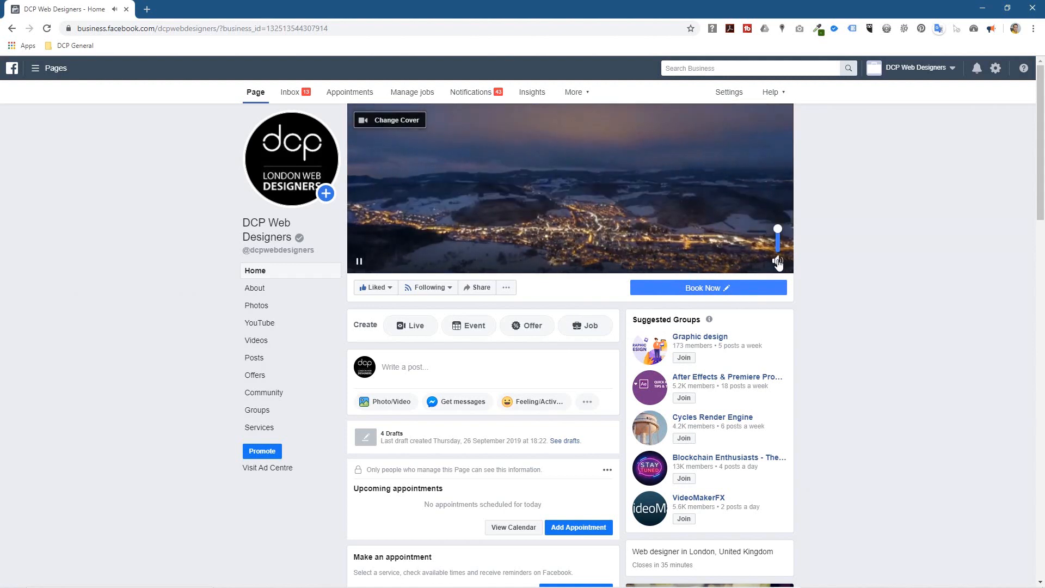
# Mute the cover video on the Facebook page, reopen it for repositioning and accept its current position
pyautogui.click(777, 261)
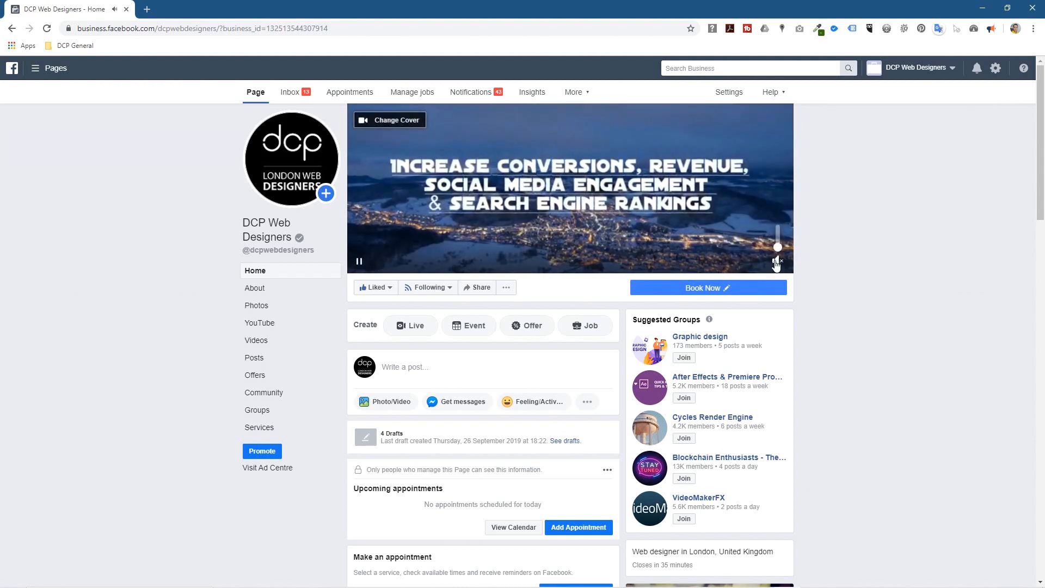
pyautogui.moveTo(777, 263)
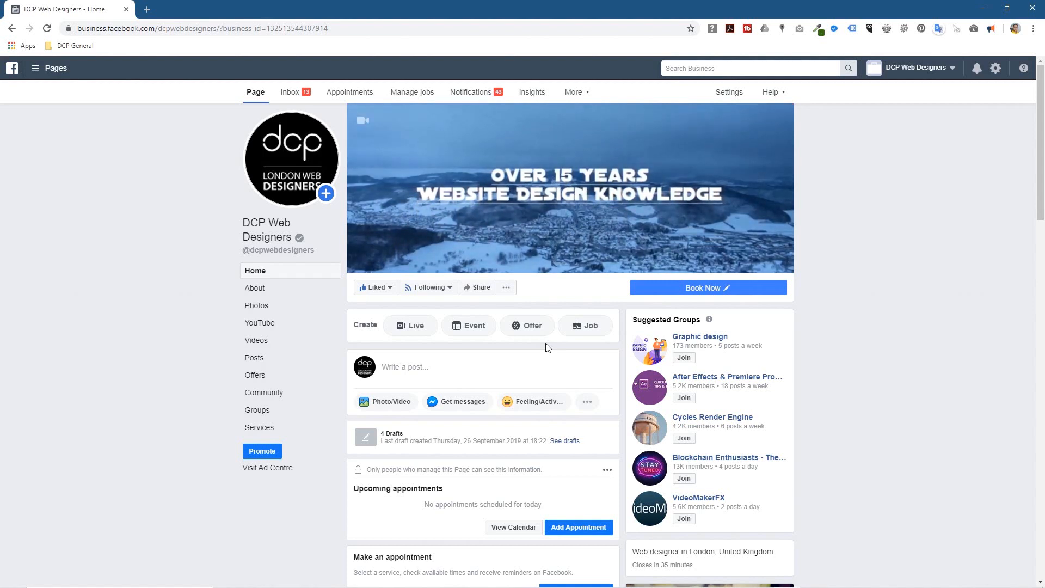
pyautogui.moveTo(518, 173)
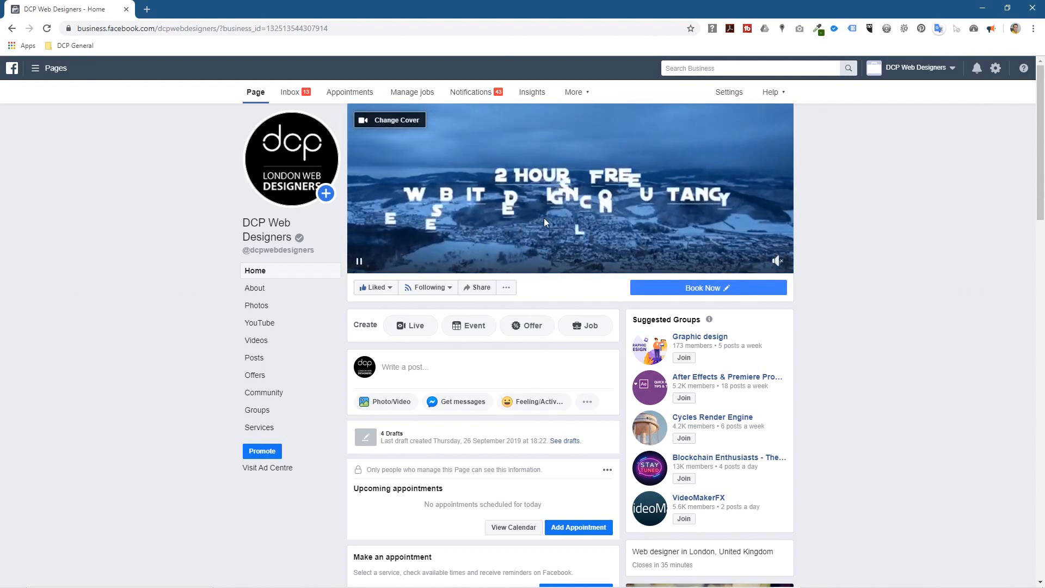
pyautogui.click(395, 127)
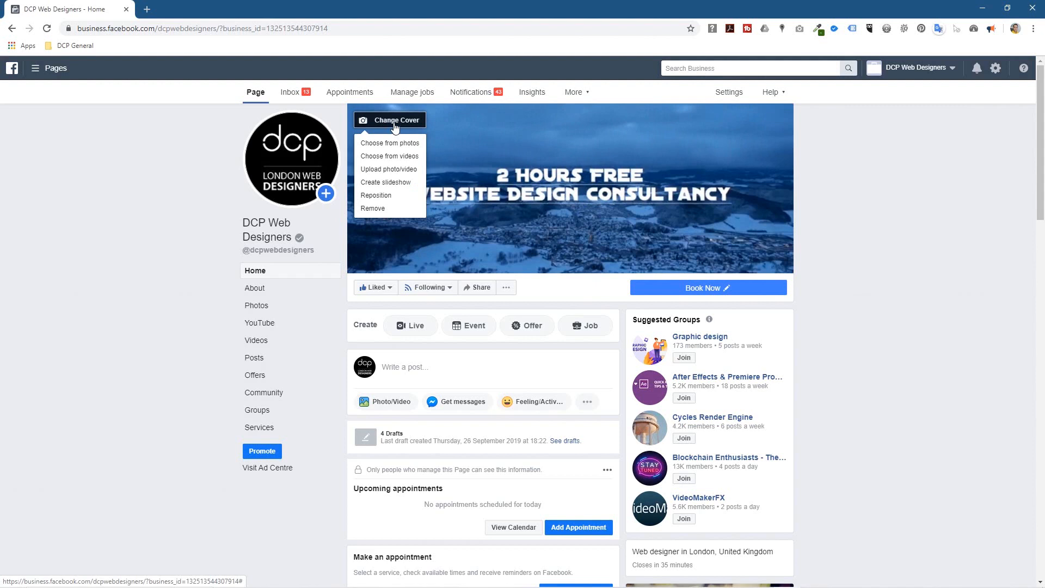
pyautogui.click(375, 196)
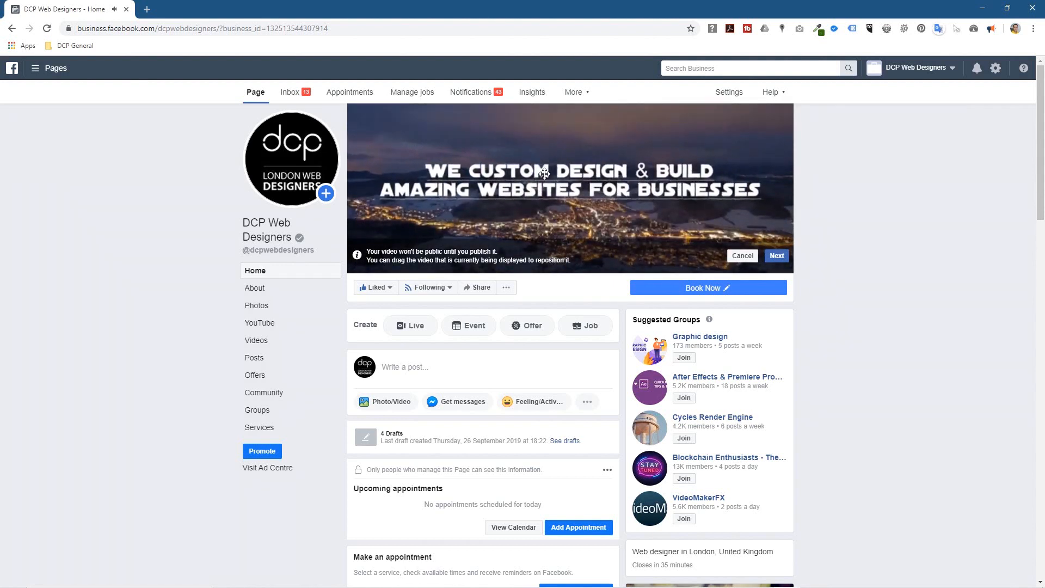
pyautogui.click(777, 256)
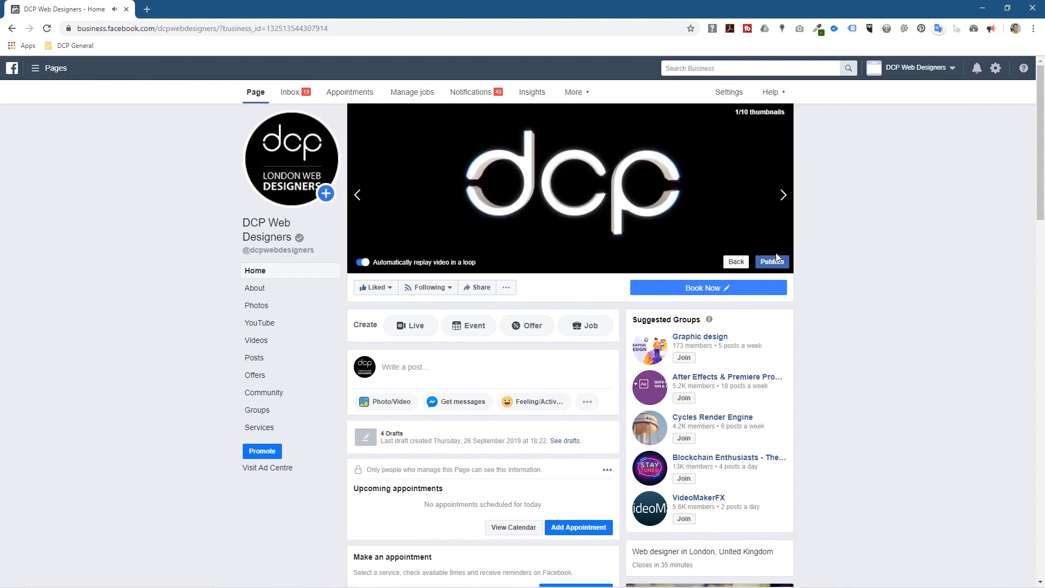
# Choose thumbnail 6 of 10, "Affordable Website Design Solutions", for the cover video and publish it
pyautogui.click(784, 202)
pyautogui.click(784, 201)
pyautogui.click(784, 201)
pyautogui.click(783, 201)
pyautogui.click(784, 201)
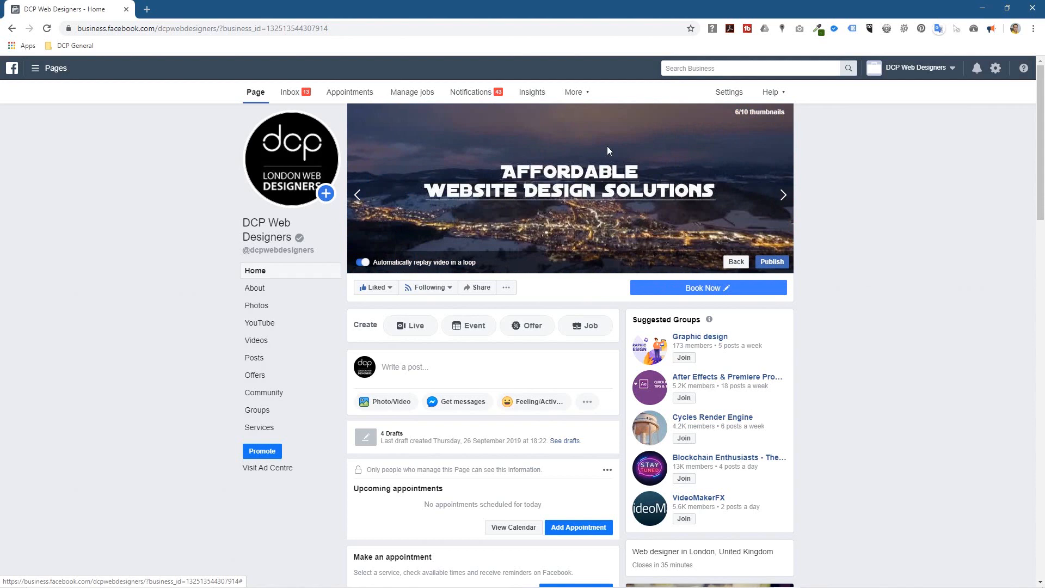
pyautogui.click(773, 262)
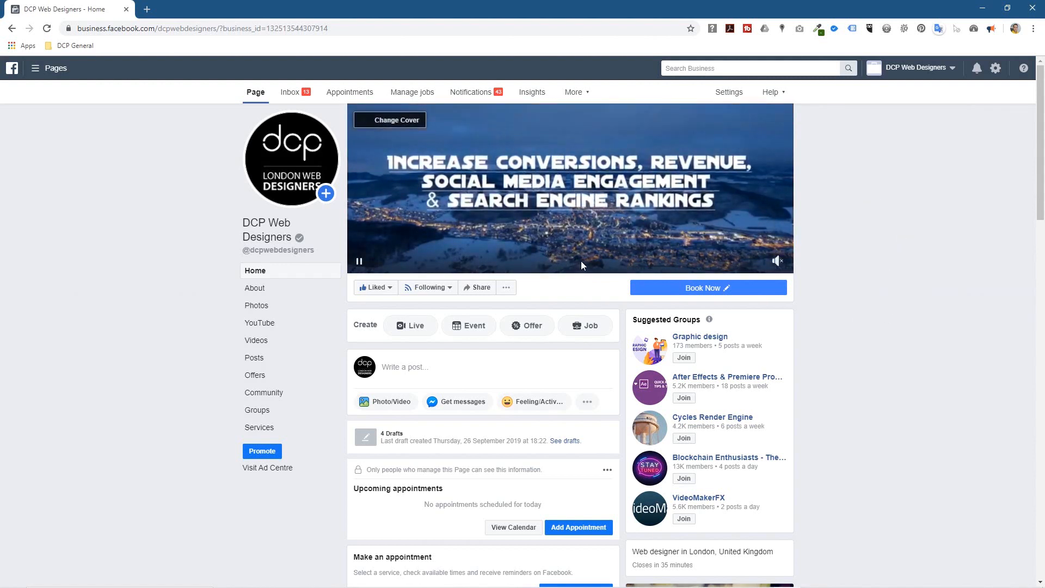
# Open the cover video in its own full-size player, mute it and return to the Facebook page
pyautogui.click(754, 211)
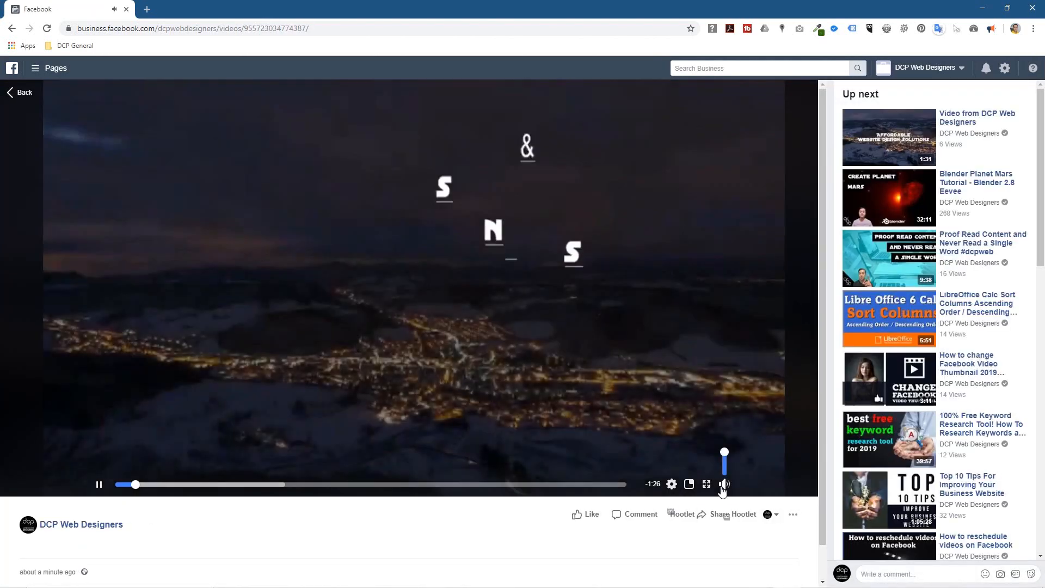
pyautogui.click(723, 483)
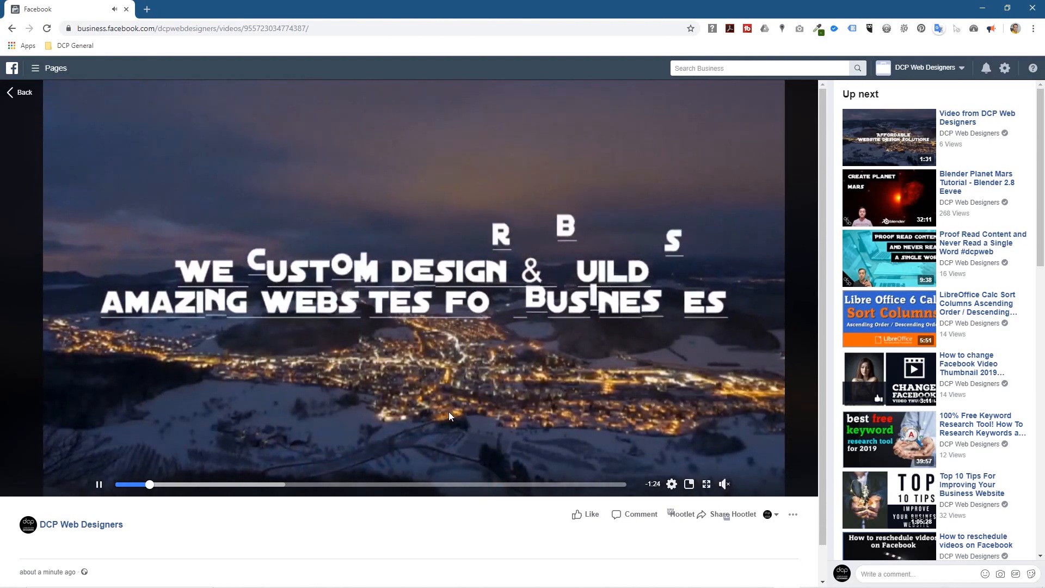
pyautogui.click(26, 95)
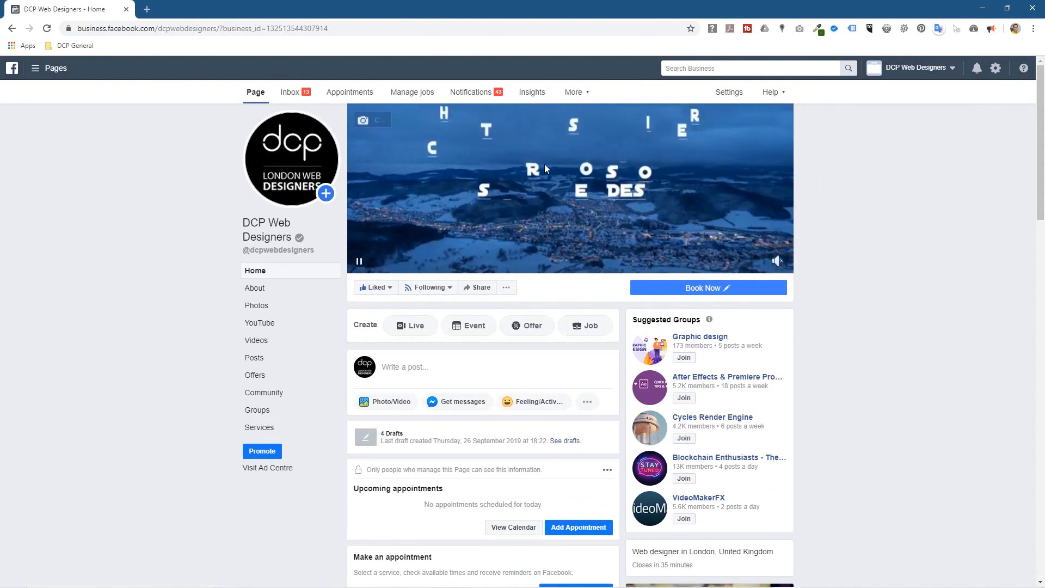
# Minimize the browser window to show the desktop
pyautogui.moveTo(790, 286)
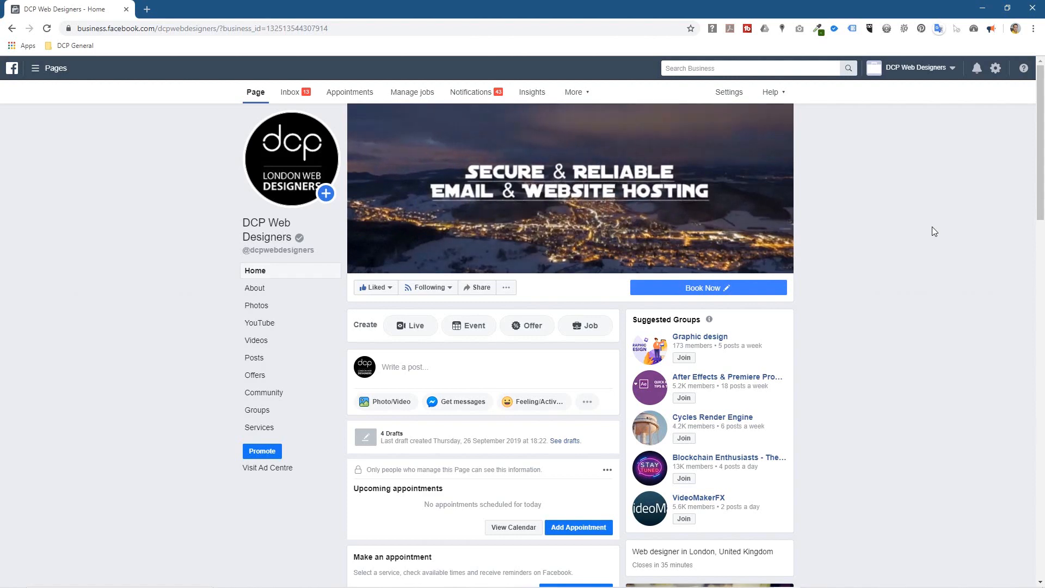
pyautogui.click(980, 14)
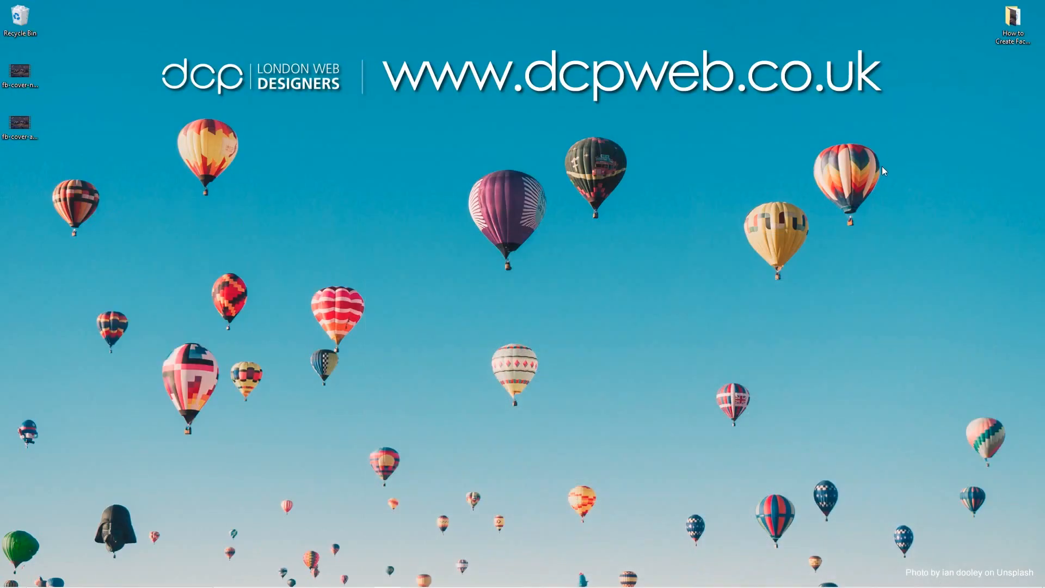